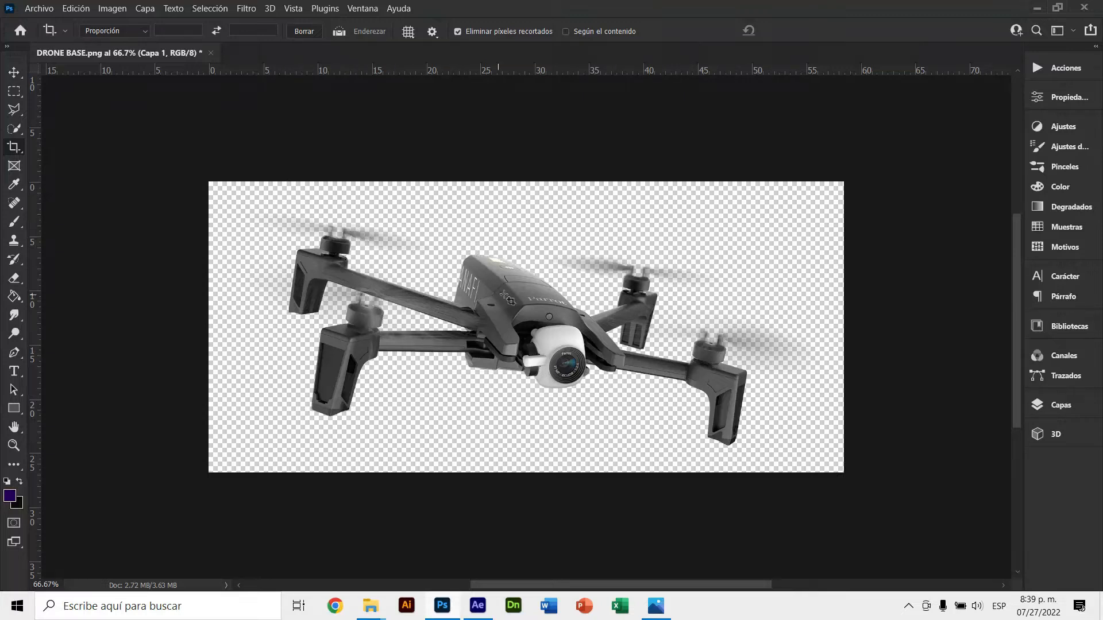
# Switch to After Effects, scrub through the drone animation in Comp 1, and return to Photoshop
pyautogui.press('v')
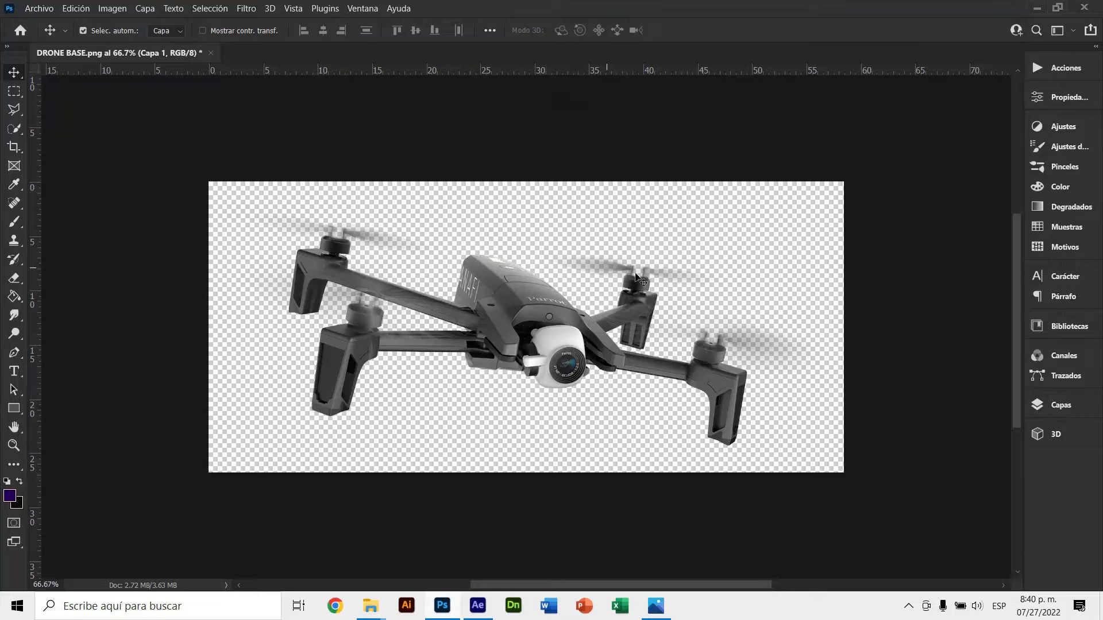
pyautogui.click(478, 606)
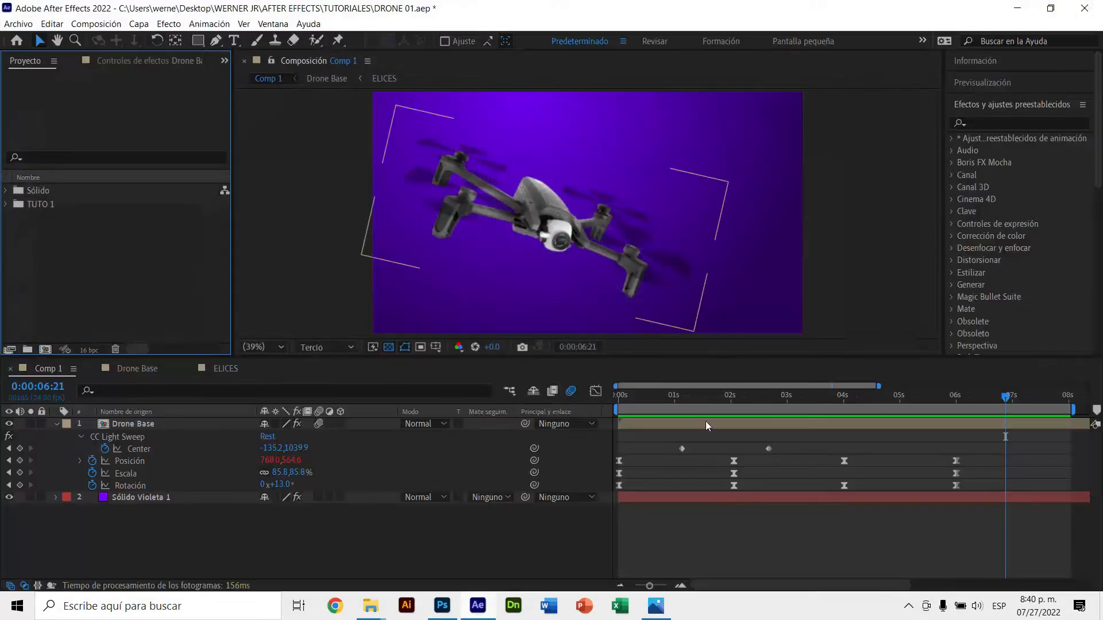
pyautogui.moveTo(672, 406); pyautogui.dragTo(847, 422)
pyautogui.hotkey('alt', 'Tab')
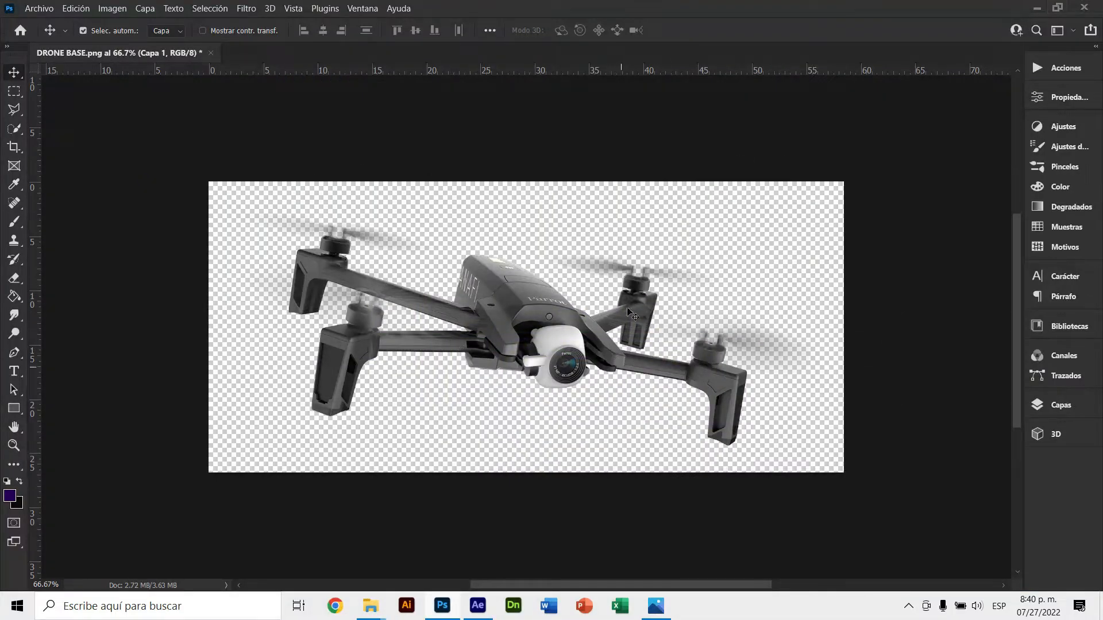
# Add a Levels adjustment layer above the drone layer and clip it to that layer
pyautogui.click(1061, 405)
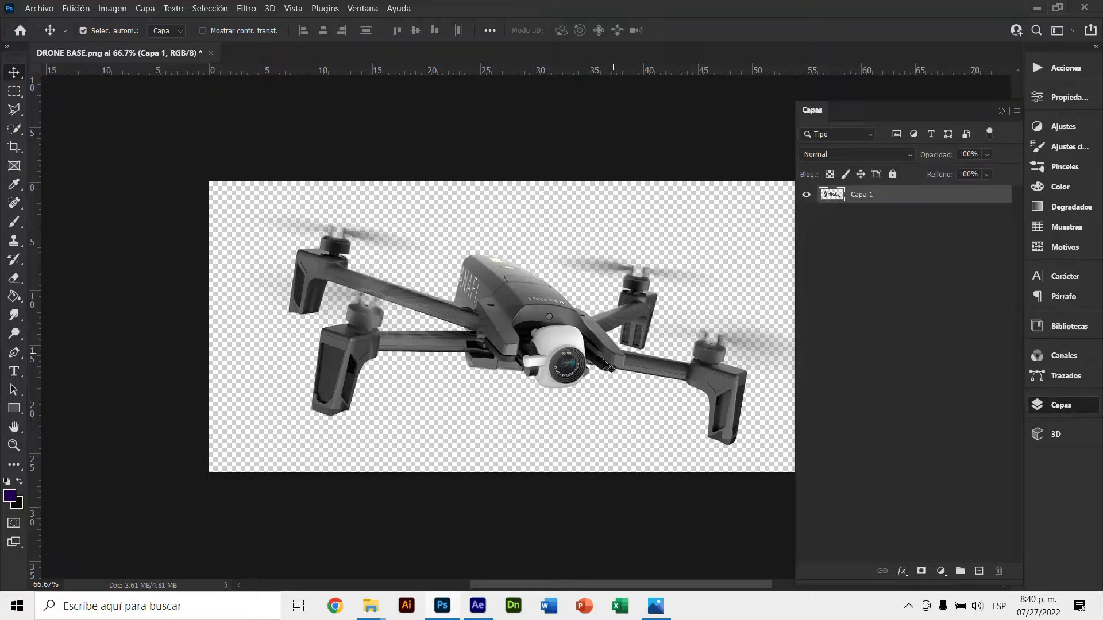
pyautogui.click(17, 109)
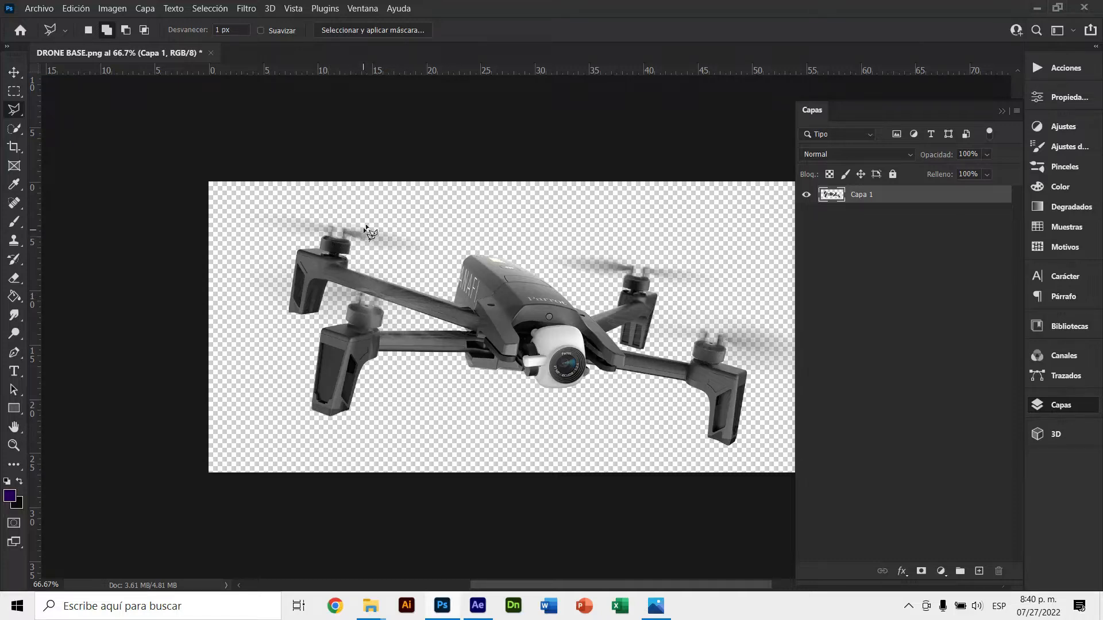
pyautogui.click(14, 72)
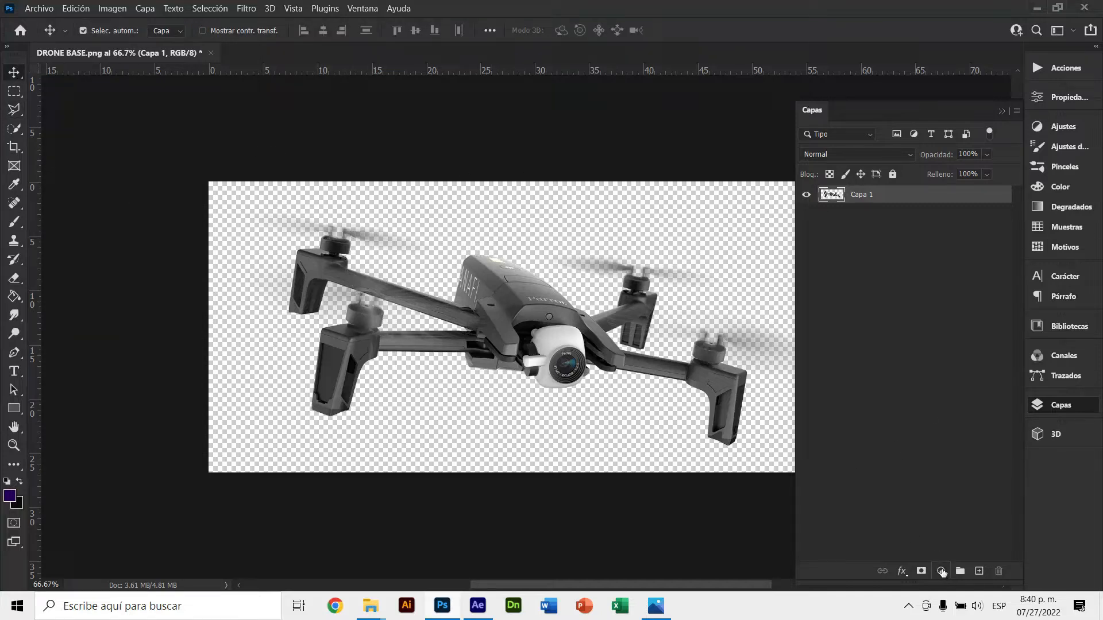
pyautogui.click(941, 572)
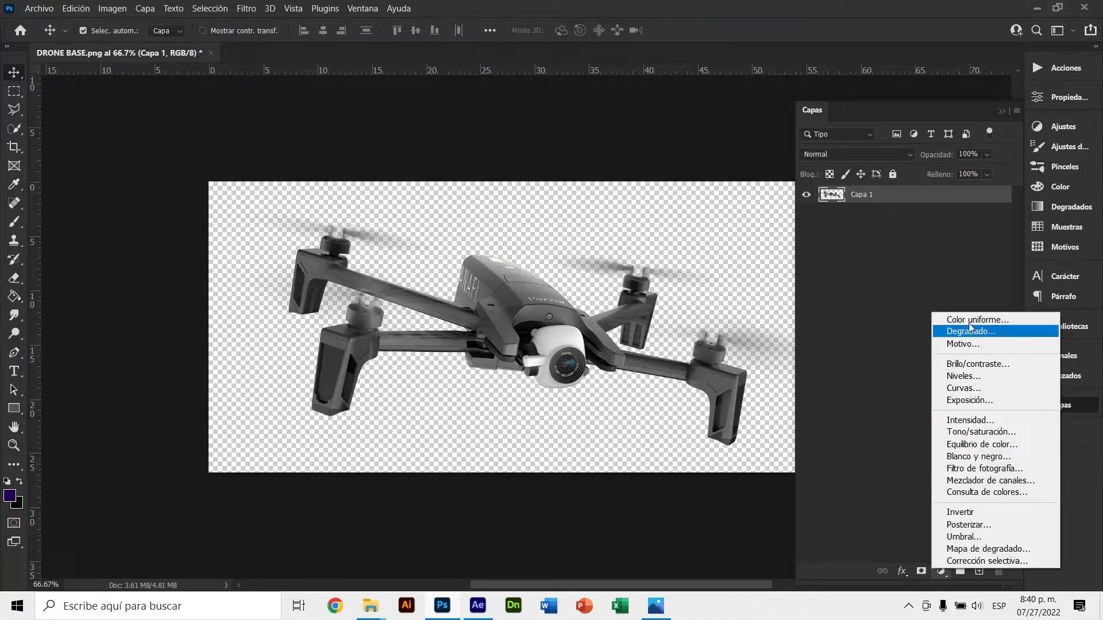
pyautogui.click(970, 376)
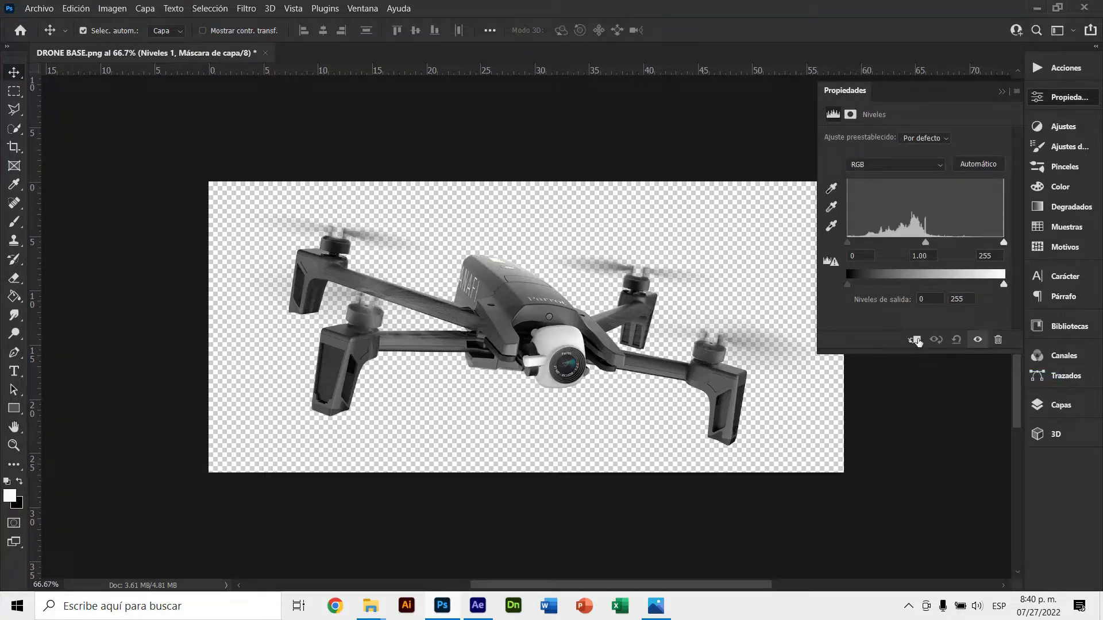
pyautogui.click(913, 341)
# Darken the drone to a near-black silhouette by setting the Levels shadow input to 218 and midtones to 1.37
pyautogui.moveTo(850, 243)
pyautogui.mouseDown()
pyautogui.moveTo(966, 250)
pyautogui.moveTo(980, 262)
pyautogui.moveTo(989, 250)
pyautogui.mouseUp()
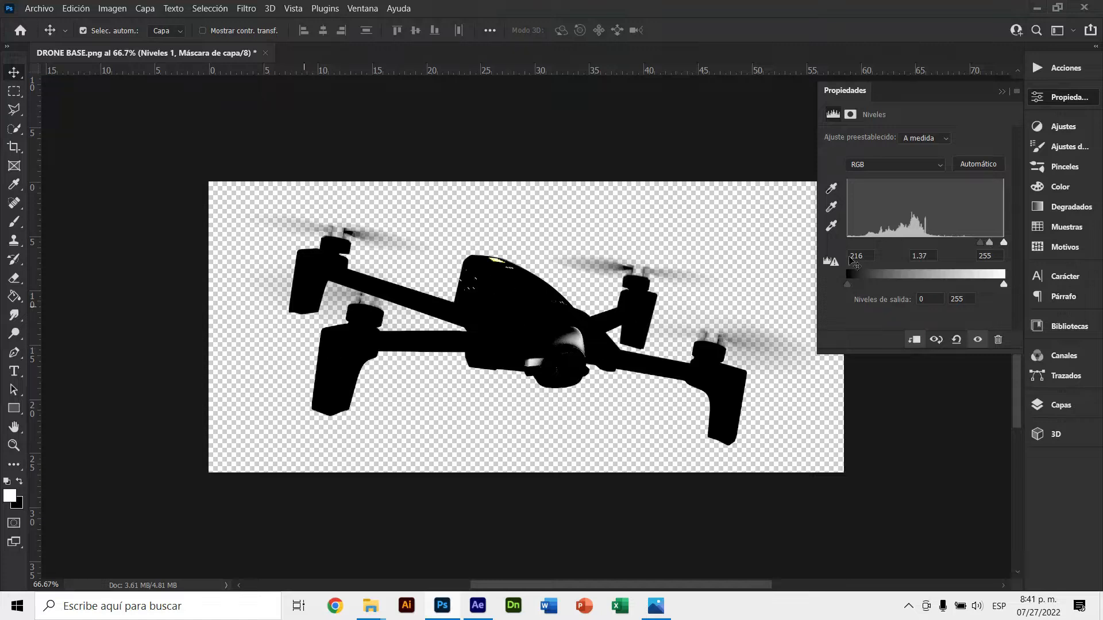
pyautogui.moveTo(982, 247)
pyautogui.mouseDown()
pyautogui.moveTo(933, 247)
pyautogui.moveTo(981, 248)
pyautogui.mouseUp()
pyautogui.scroll(-1, 563, 313)
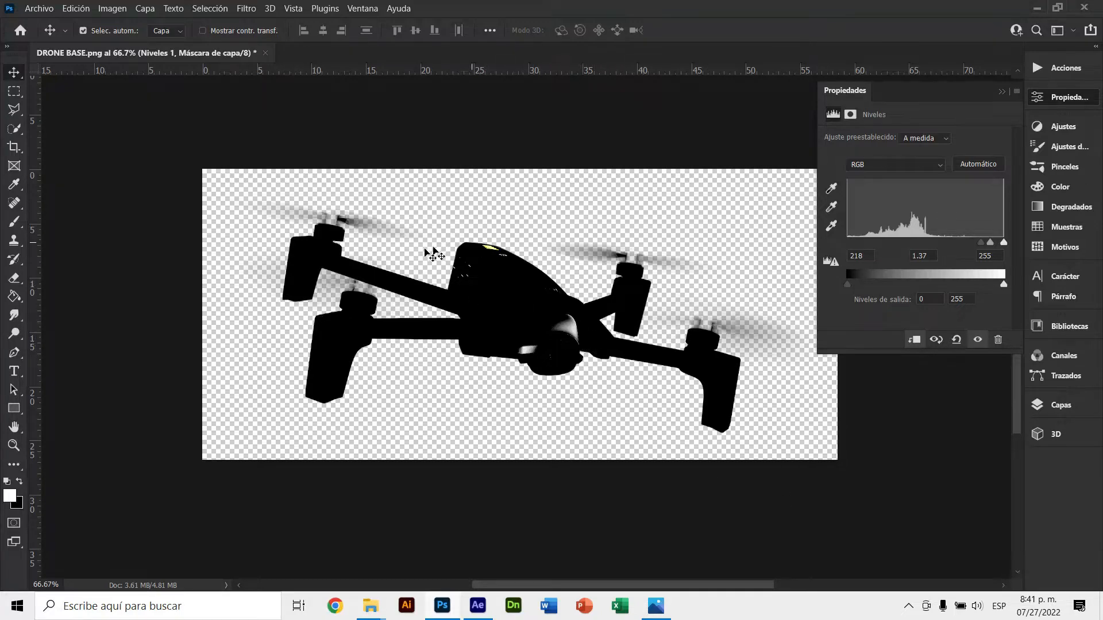
pyautogui.click(1061, 405)
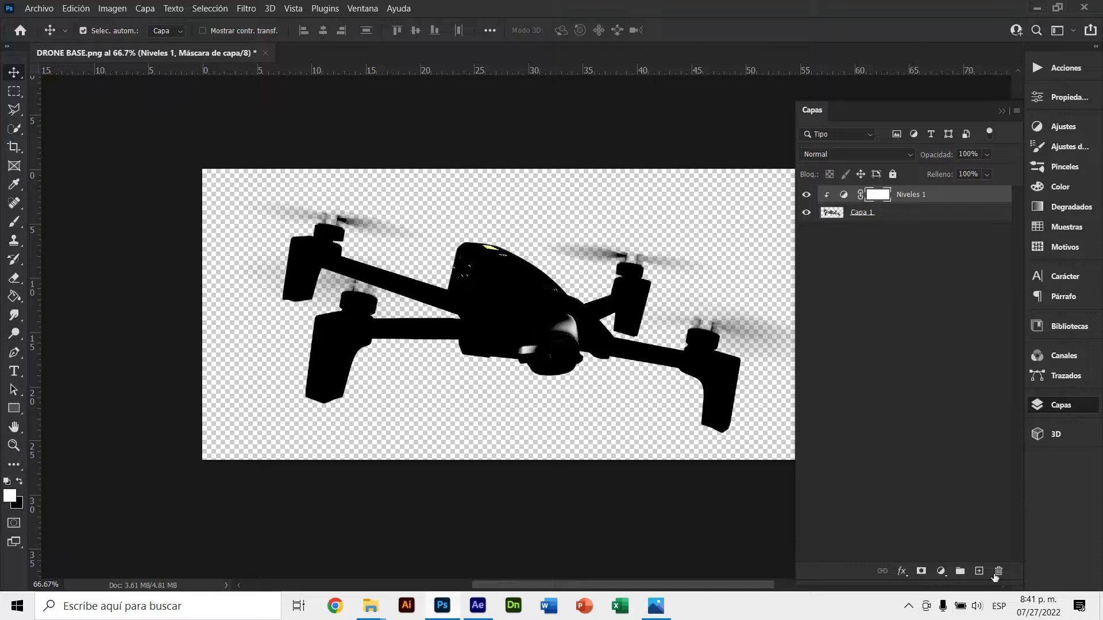
pyautogui.click(978, 571)
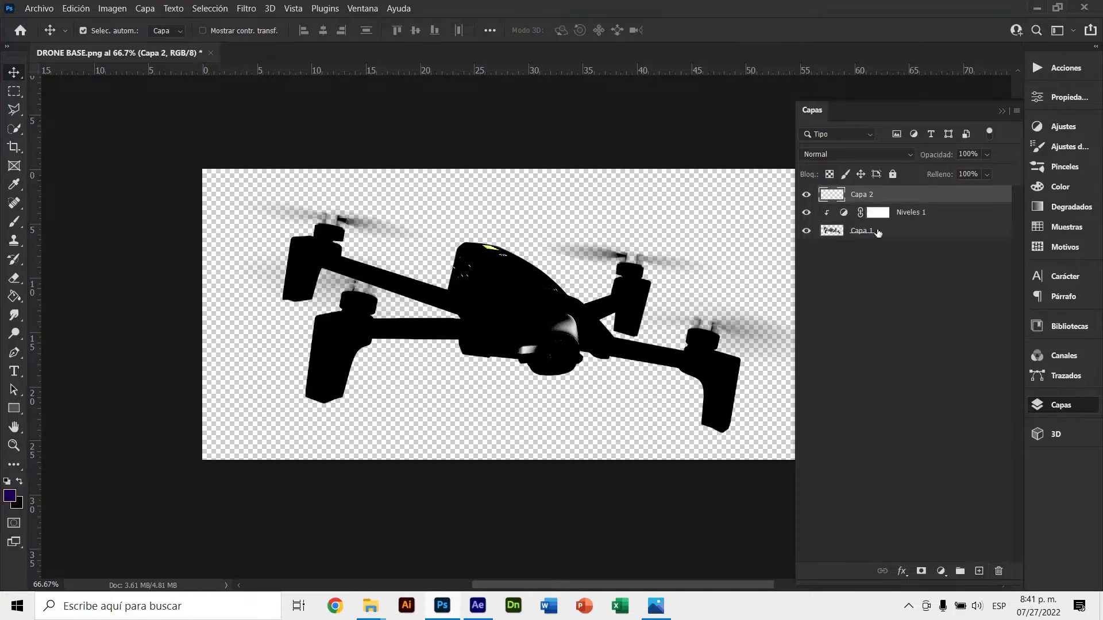
pyautogui.press('Delete')
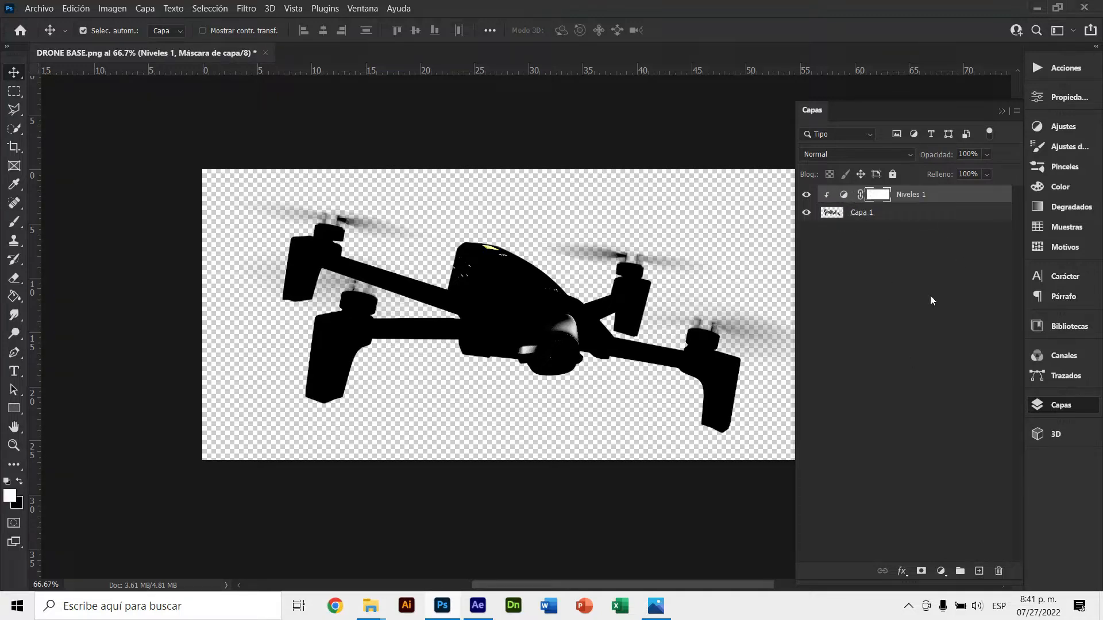
pyautogui.click(899, 234)
pyautogui.click(898, 214)
pyautogui.hotkey('alt', ']')
pyautogui.click(837, 218)
pyautogui.click(920, 199)
# Select the whole drone silhouette with the Quick Selection tool using a 33 px brush
pyautogui.moveTo(15, 130); pyautogui.dragTo(51, 141)
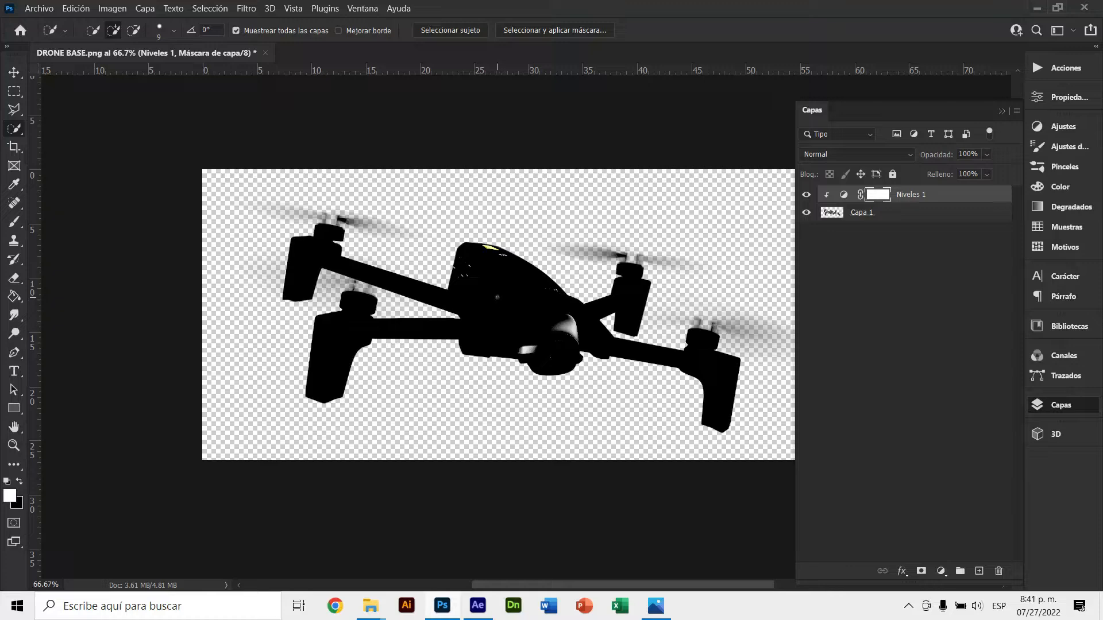
pyautogui.moveTo(498, 279)
pyautogui.mouseDown()
pyautogui.moveTo(537, 267)
pyautogui.moveTo(494, 255)
pyautogui.moveTo(508, 253)
pyautogui.mouseUp()
pyautogui.moveTo(484, 261)
pyautogui.mouseDown()
pyautogui.moveTo(479, 294)
pyautogui.moveTo(465, 293)
pyautogui.moveTo(482, 270)
pyautogui.moveTo(563, 334)
pyautogui.moveTo(592, 279)
pyautogui.mouseUp()
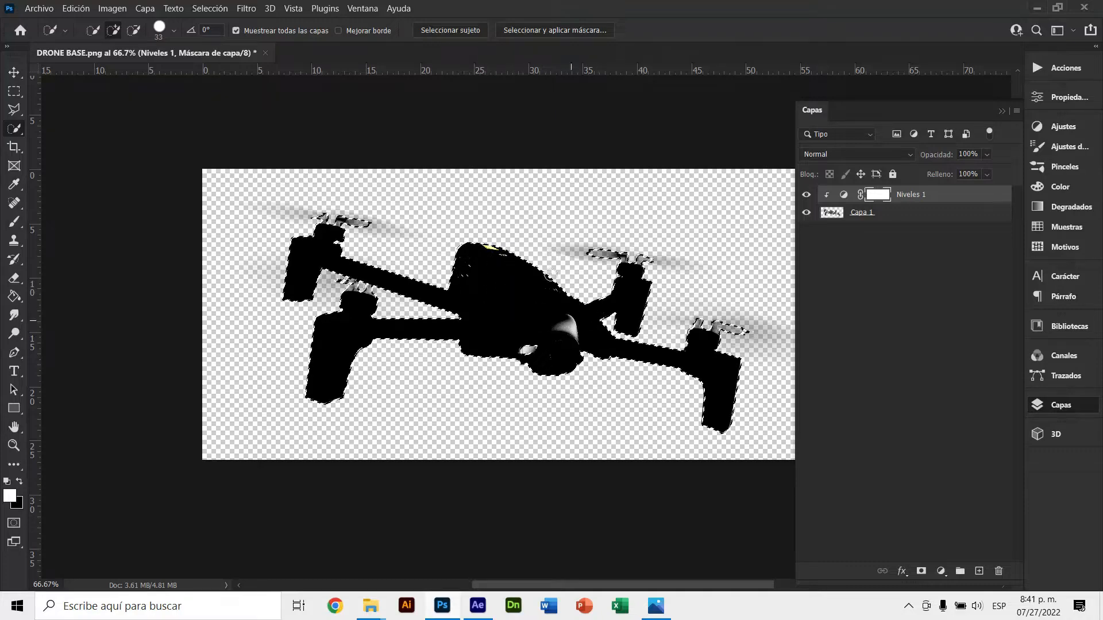
# Add the unselected bright patch beside the drone's camera to the Quick Selection
pyautogui.scroll(3, 383, 288)
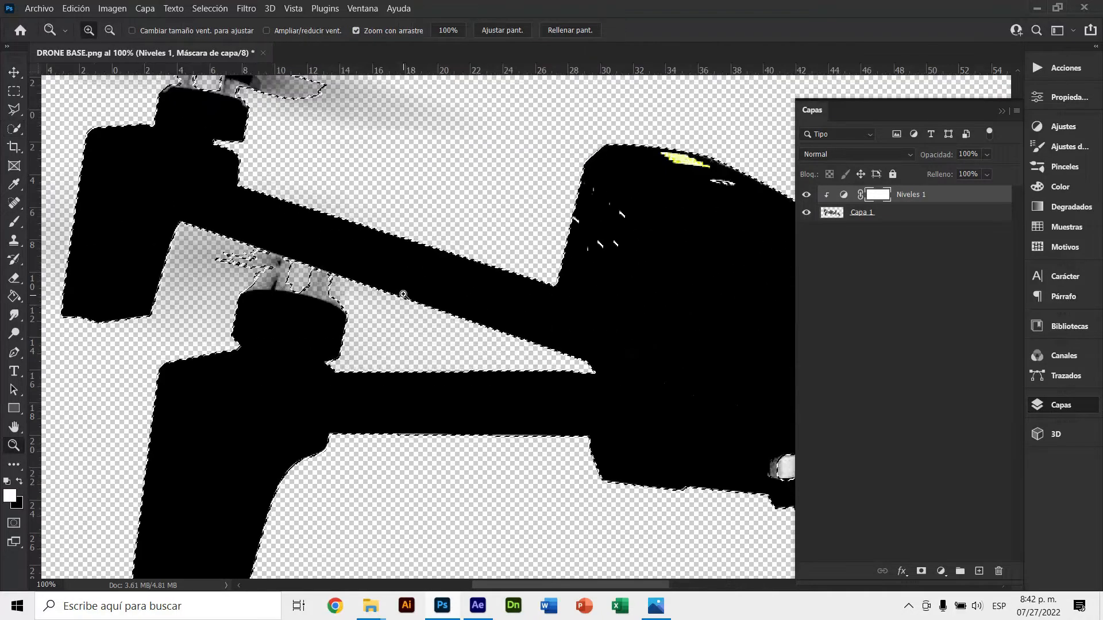
pyautogui.scroll(-5, 394, 295)
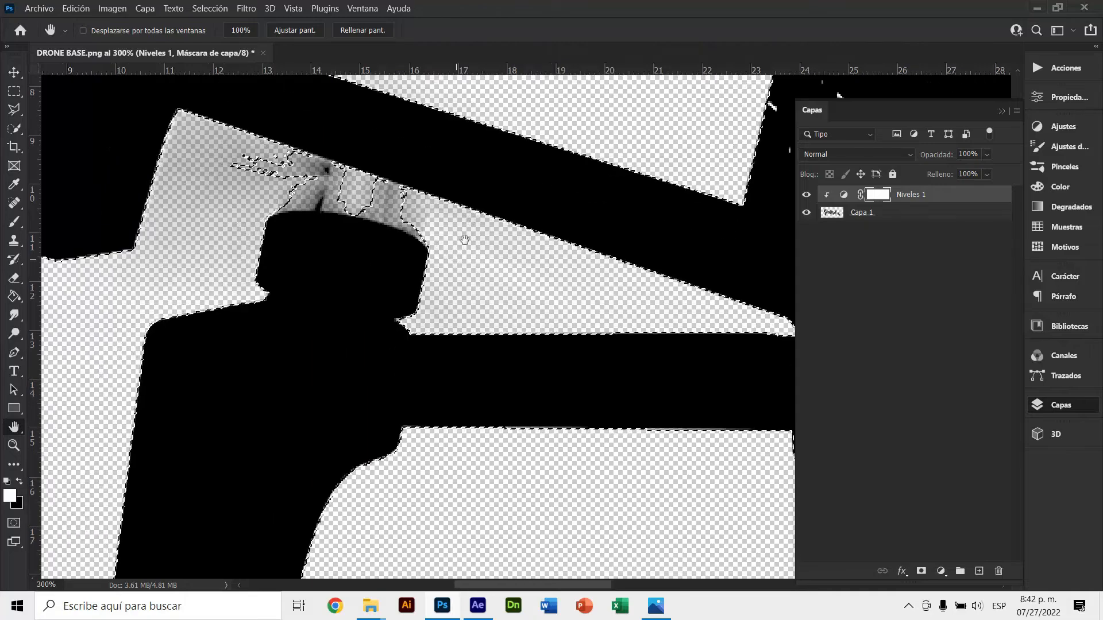
pyautogui.scroll(10, 379, 285)
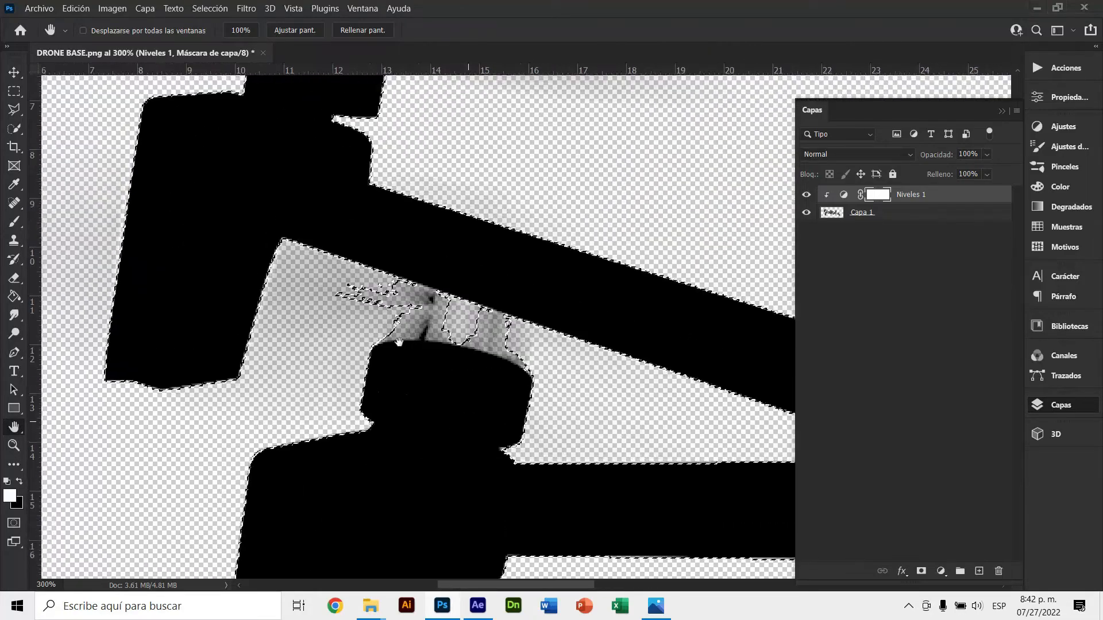
pyautogui.scroll(-1, 381, 302)
pyautogui.hscroll(1, 385, 287)
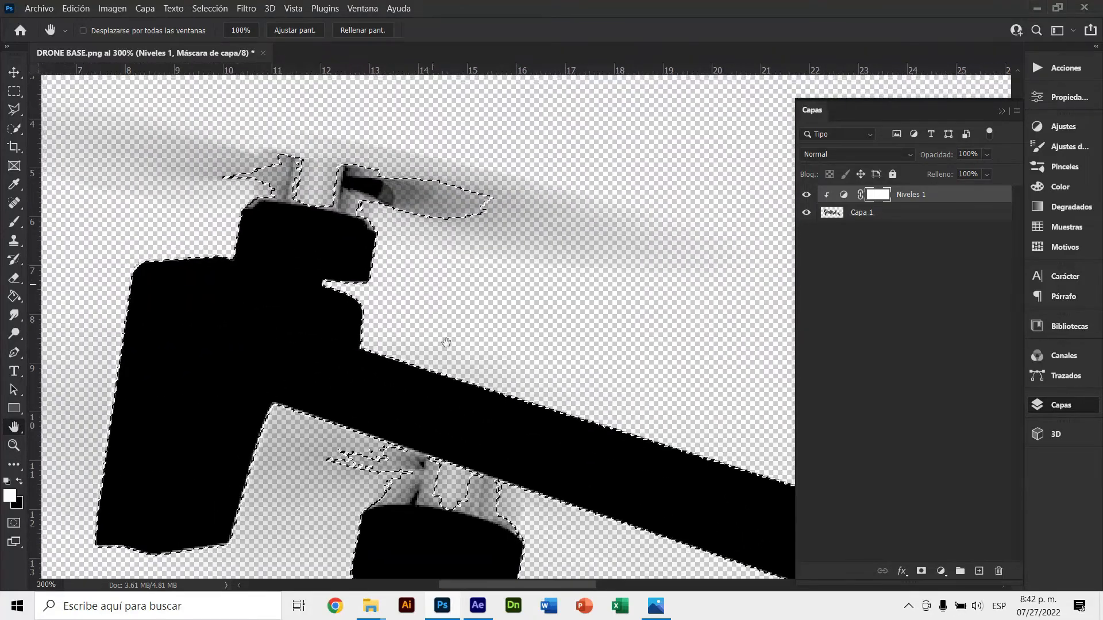
pyautogui.scroll(-5, 402, 293)
pyautogui.hscroll(10, 402, 293)
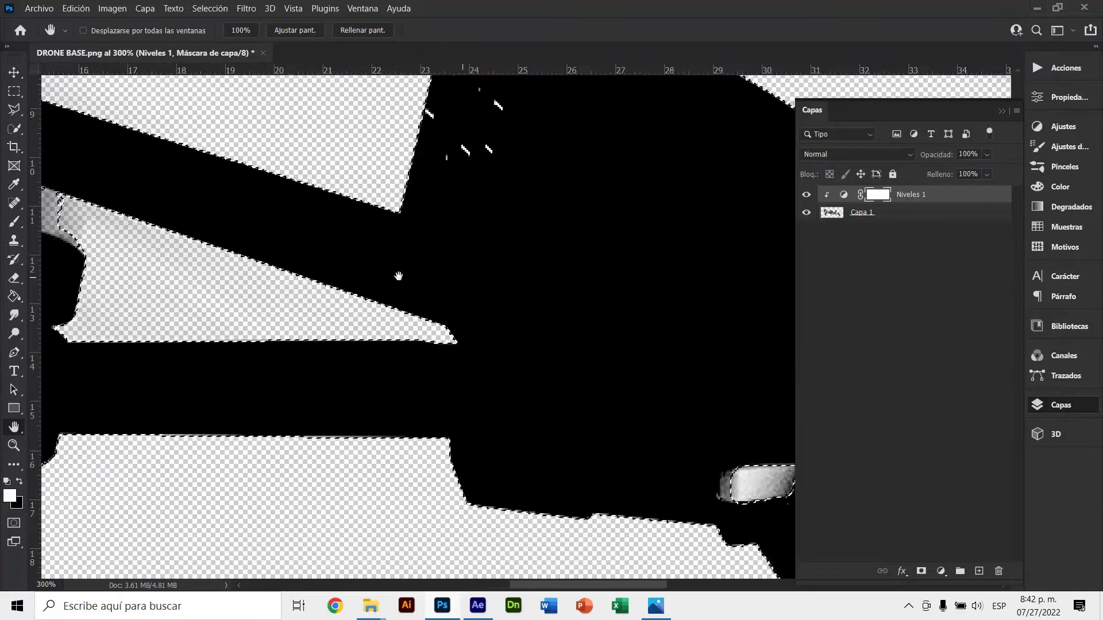
pyautogui.scroll(-1, 498, 360)
pyautogui.hscroll(1, 499, 360)
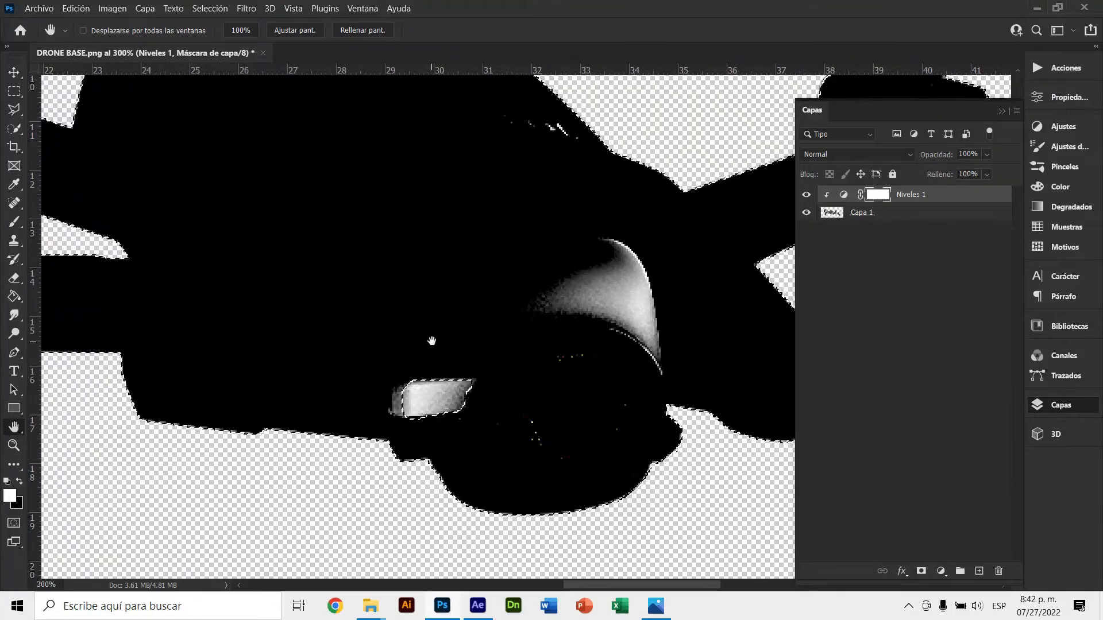
pyautogui.press('b')
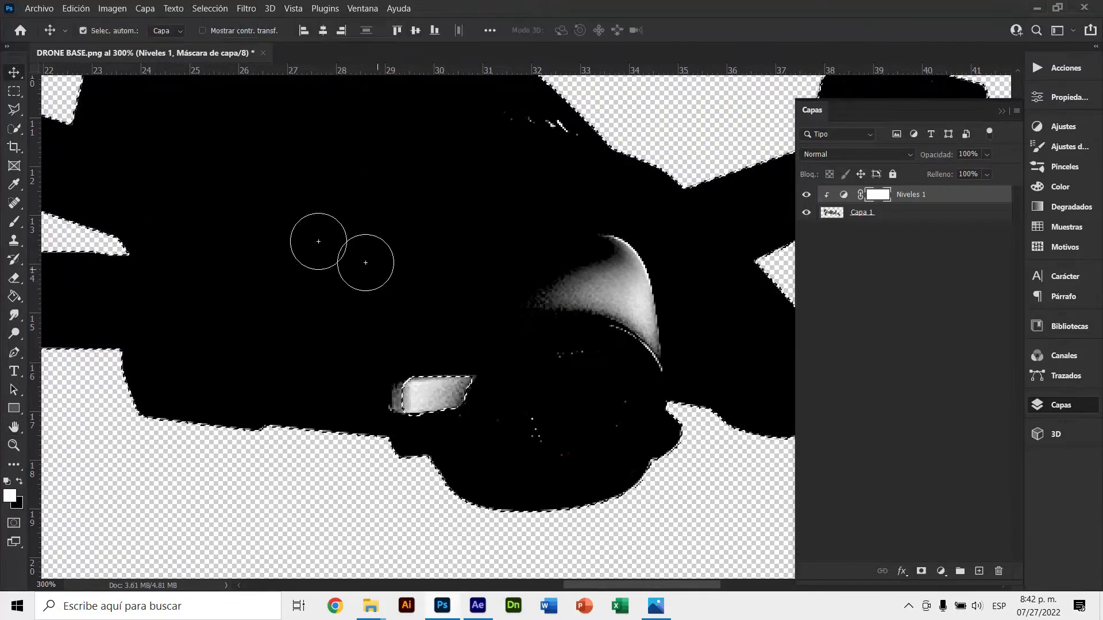
pyautogui.press('w')
pyautogui.moveTo(419, 389)
pyautogui.mouseDown()
pyautogui.moveTo(448, 394)
pyautogui.moveTo(432, 357)
pyautogui.mouseUp()
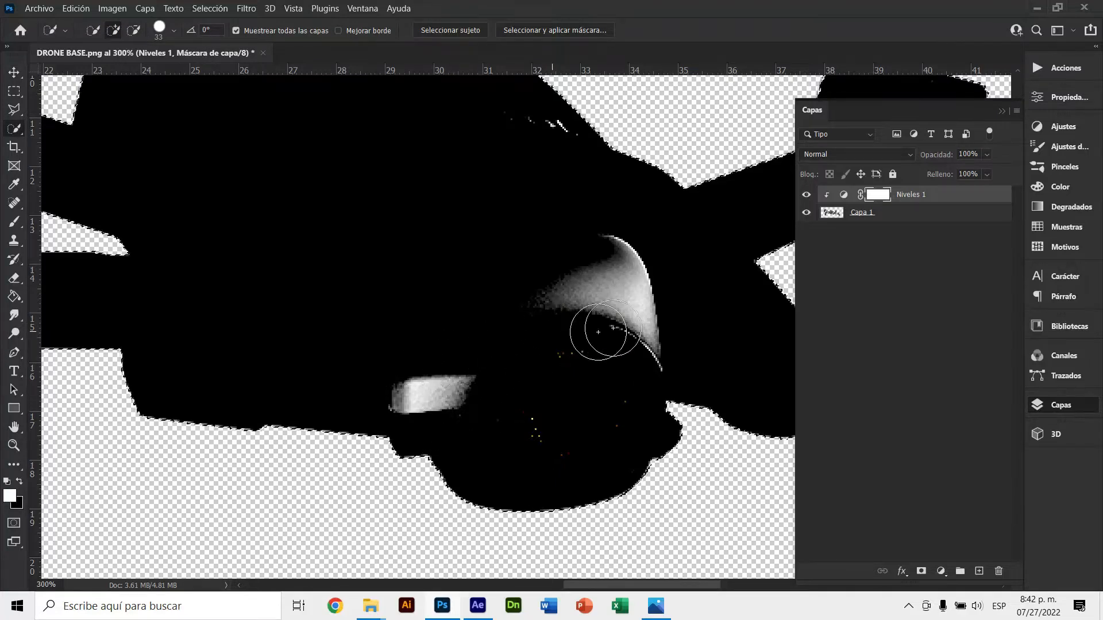
# Brush over the light lettering specks on the drone's upper body to include them in the selection
pyautogui.press('h')
pyautogui.moveTo(740, 349); pyautogui.dragTo(527, 355)
pyautogui.moveTo(591, 406); pyautogui.dragTo(712, 553)
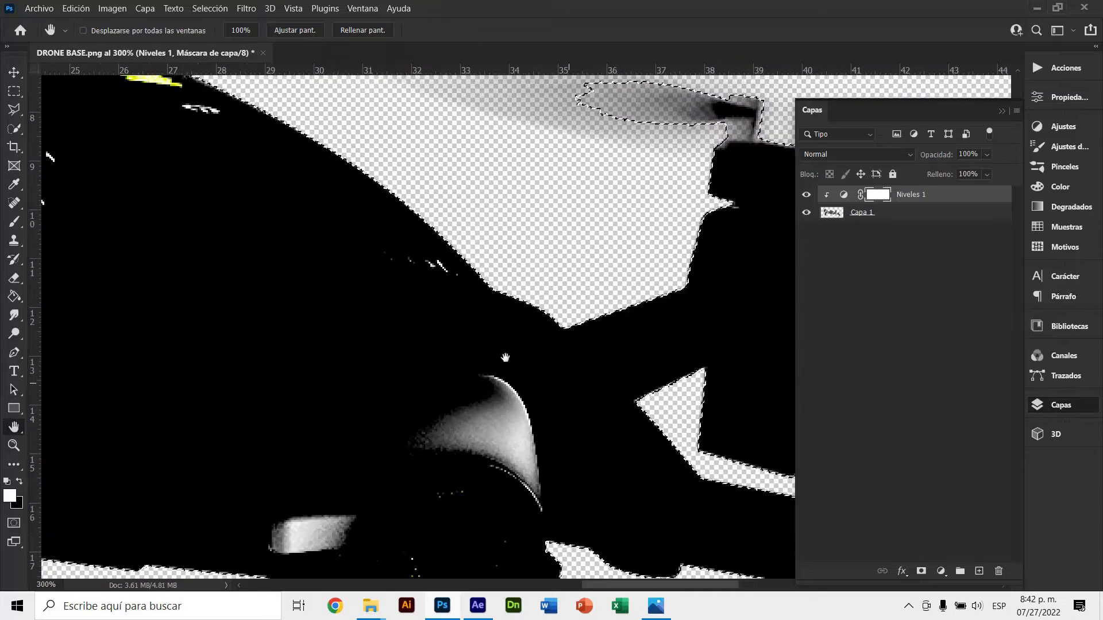
pyautogui.press('w')
pyautogui.click(405, 285)
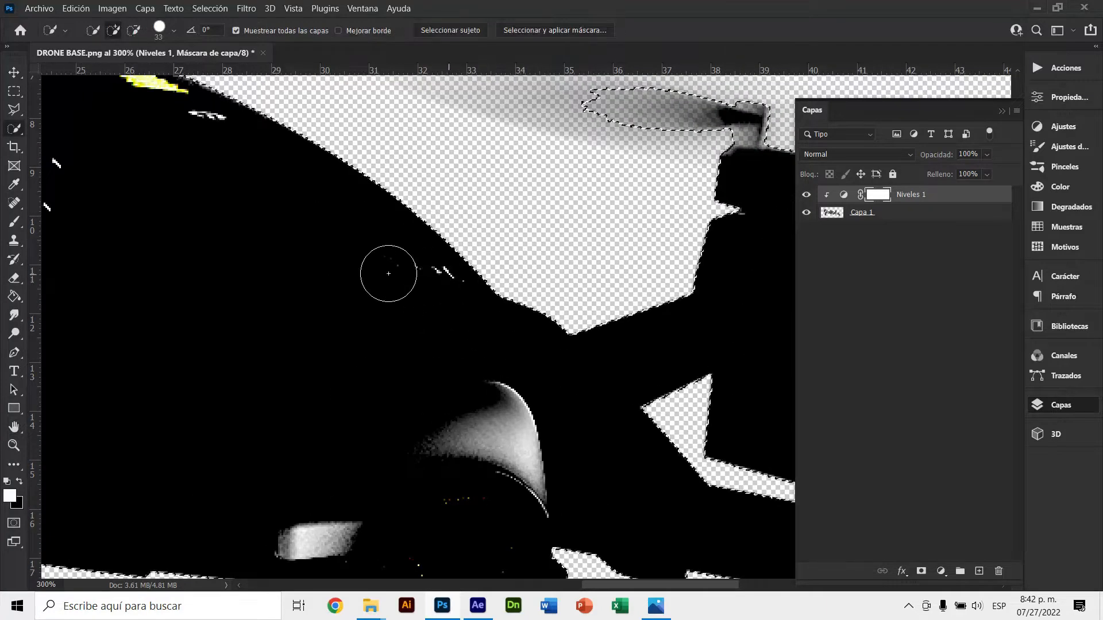
# Examine the selection outline along the top of the body and around the two right-hand rotors for stray propeller areas
pyautogui.press('h')
pyautogui.moveTo(488, 375); pyautogui.dragTo(641, 505)
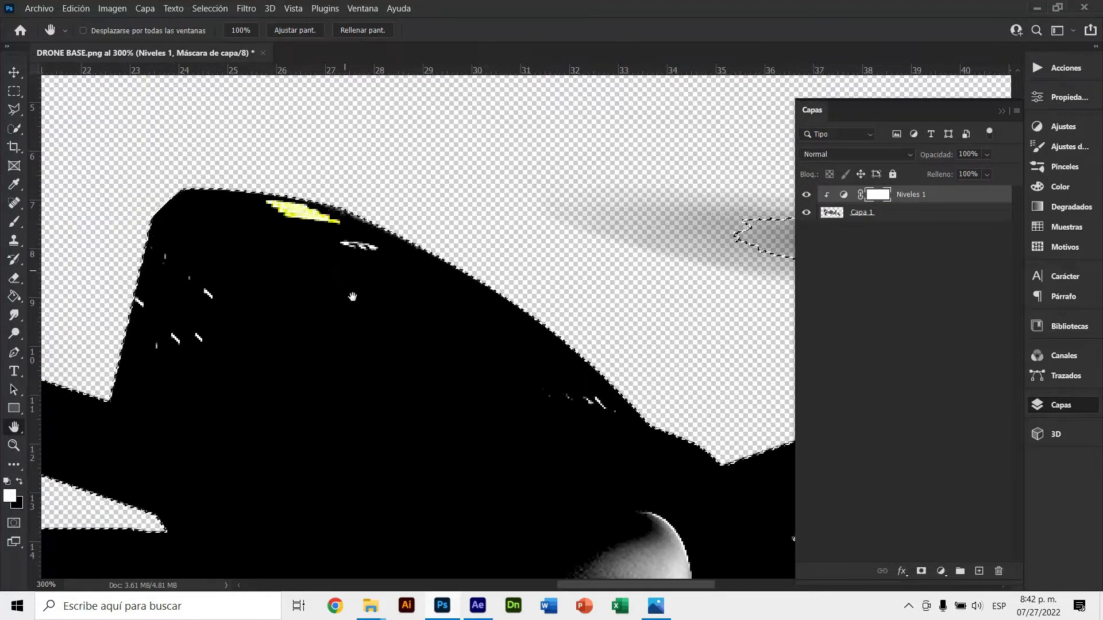
pyautogui.hscroll(10, 344, 333)
pyautogui.scroll(-5, 345, 333)
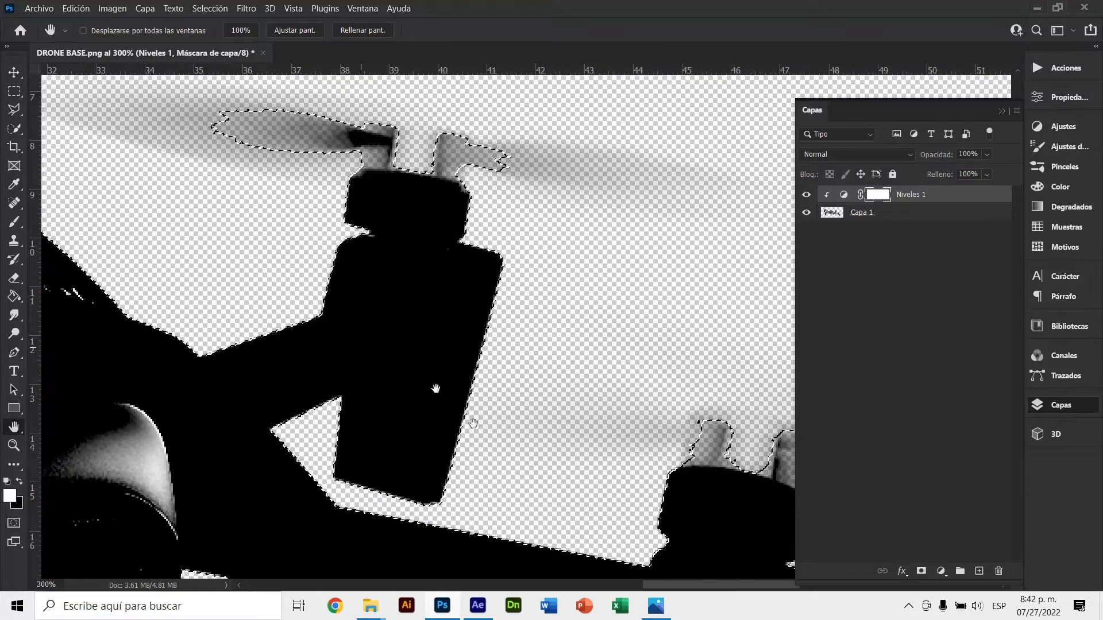
pyautogui.scroll(-2, 424, 344)
pyautogui.hscroll(2, 423, 345)
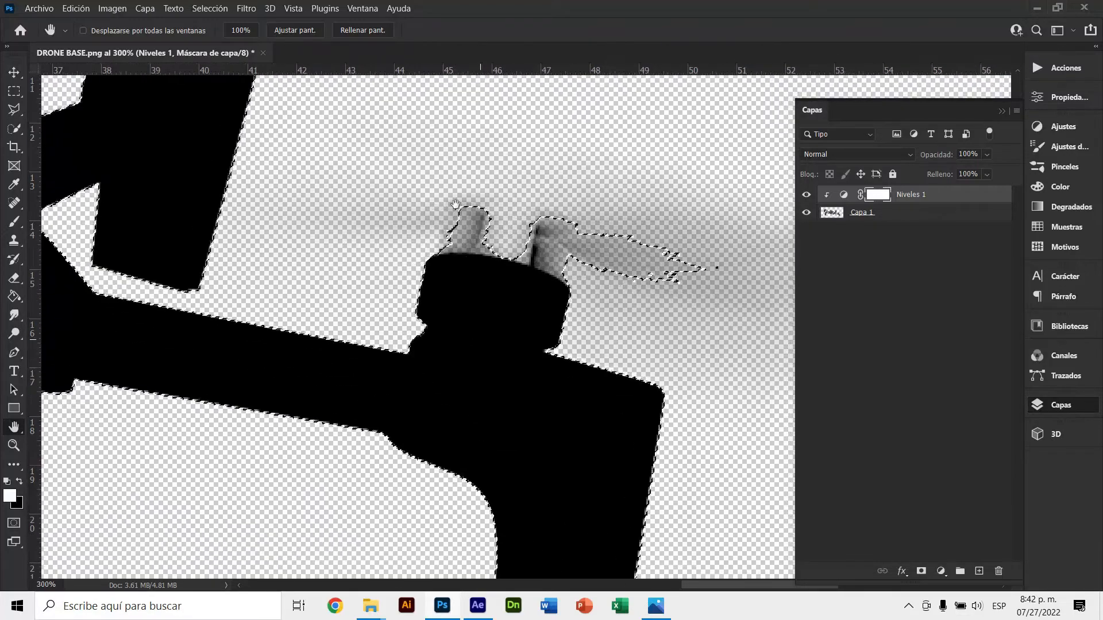
pyautogui.scroll(-1, 578, 224)
pyautogui.hscroll(1, 555, 267)
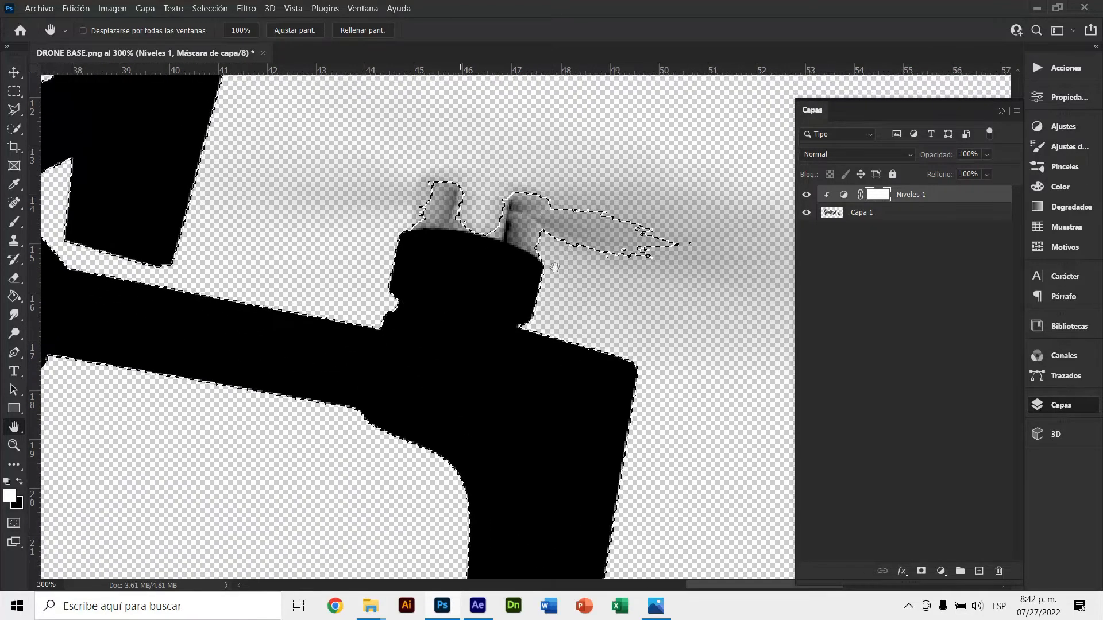
# Subtract the blurred propeller areas above the front-right motor from the selection with an 11 px Quick Selection brush
pyautogui.press('w')
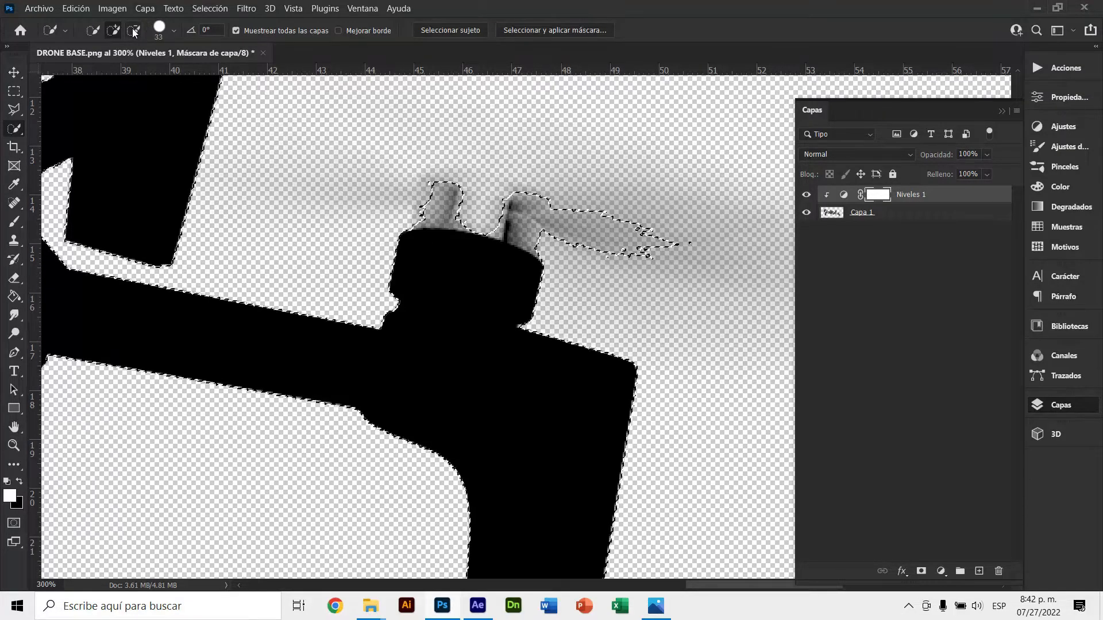
pyautogui.click(134, 31)
pyautogui.moveTo(558, 173)
pyautogui.mouseDown()
pyautogui.moveTo(534, 168)
pyautogui.moveTo(537, 149)
pyautogui.moveTo(521, 131)
pyautogui.mouseUp()
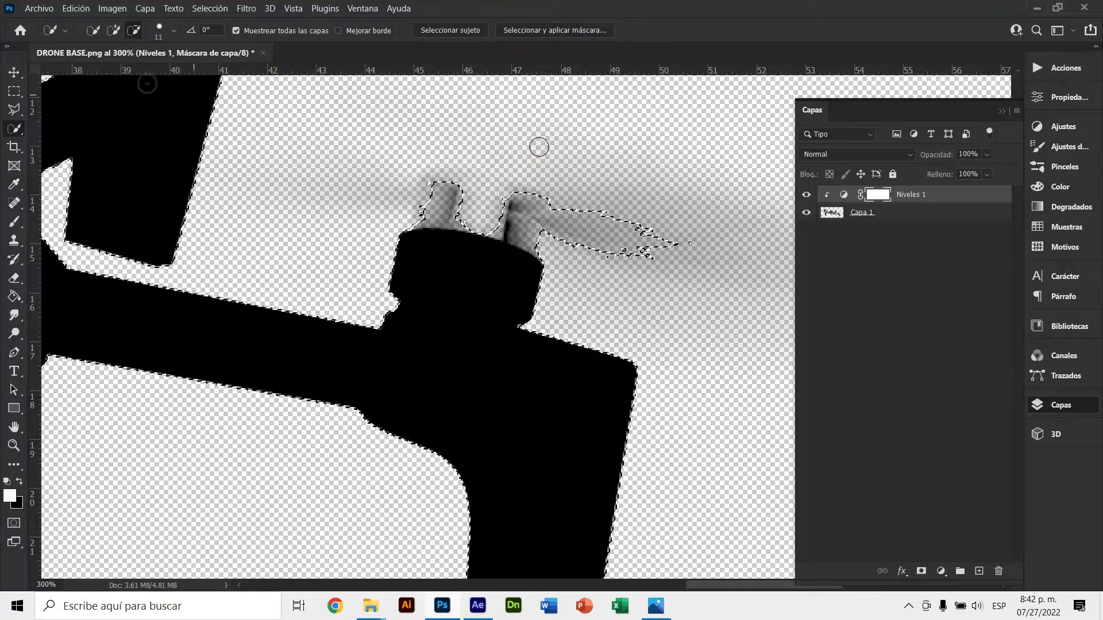
pyautogui.click(159, 30)
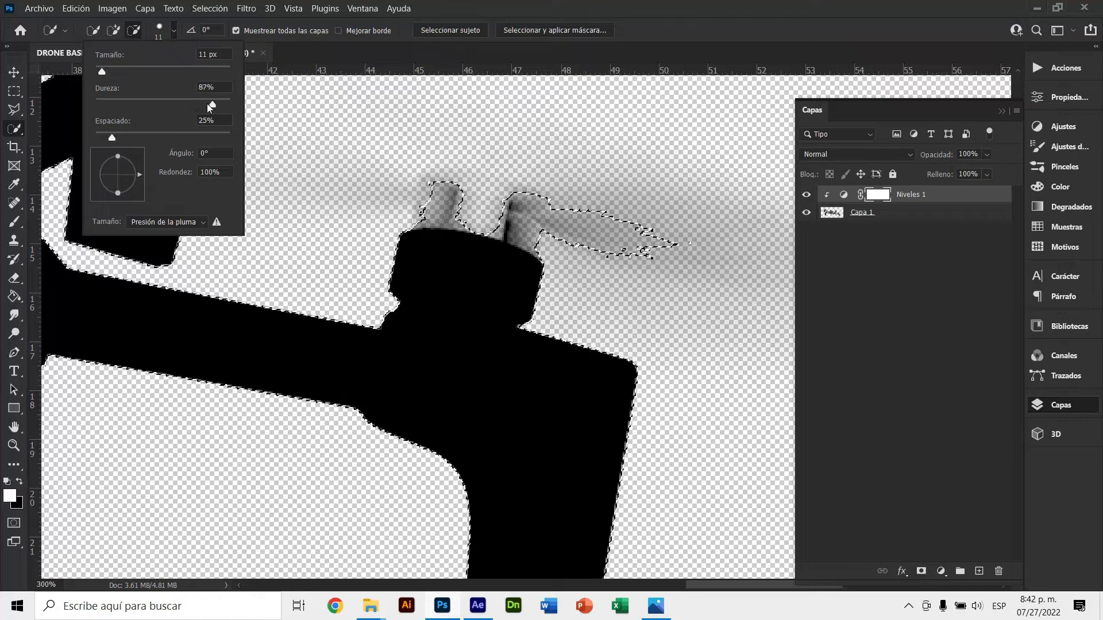
pyautogui.moveTo(217, 104); pyautogui.dragTo(178, 104)
pyautogui.click(421, 190)
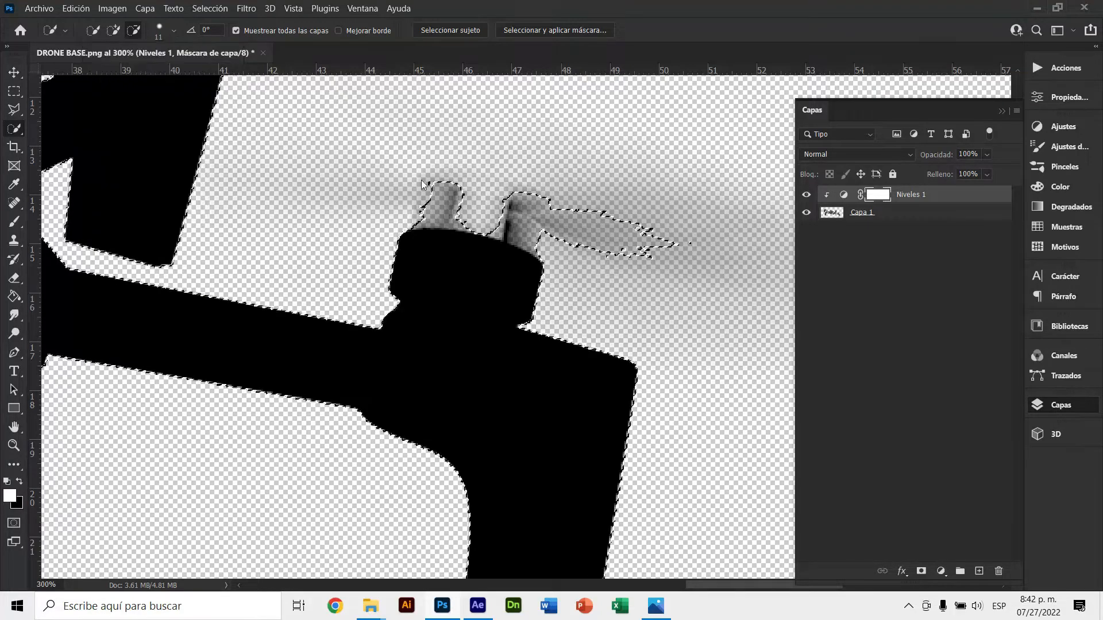
pyautogui.moveTo(421, 191)
pyautogui.mouseDown()
pyautogui.moveTo(453, 187)
pyautogui.moveTo(537, 214)
pyautogui.moveTo(512, 208)
pyautogui.moveTo(519, 229)
pyautogui.moveTo(508, 217)
pyautogui.moveTo(518, 218)
pyautogui.mouseUp()
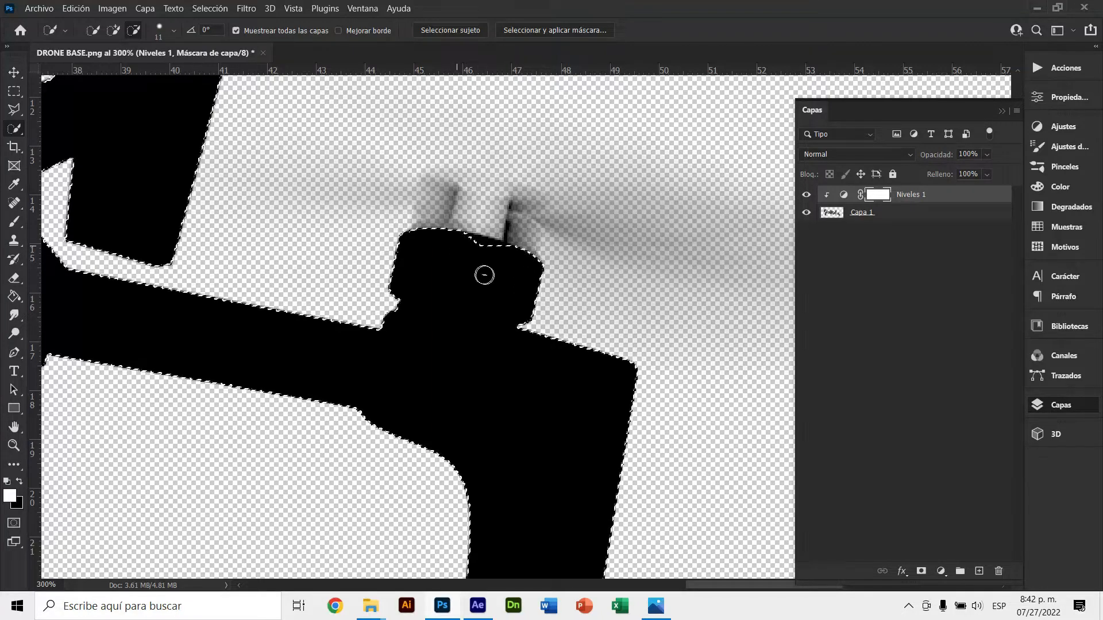
# Try to add the missing notch on the front-right motor's top edge with the 11 px Quick Selection brush, and undo it
pyautogui.click(115, 31)
pyautogui.click(172, 32)
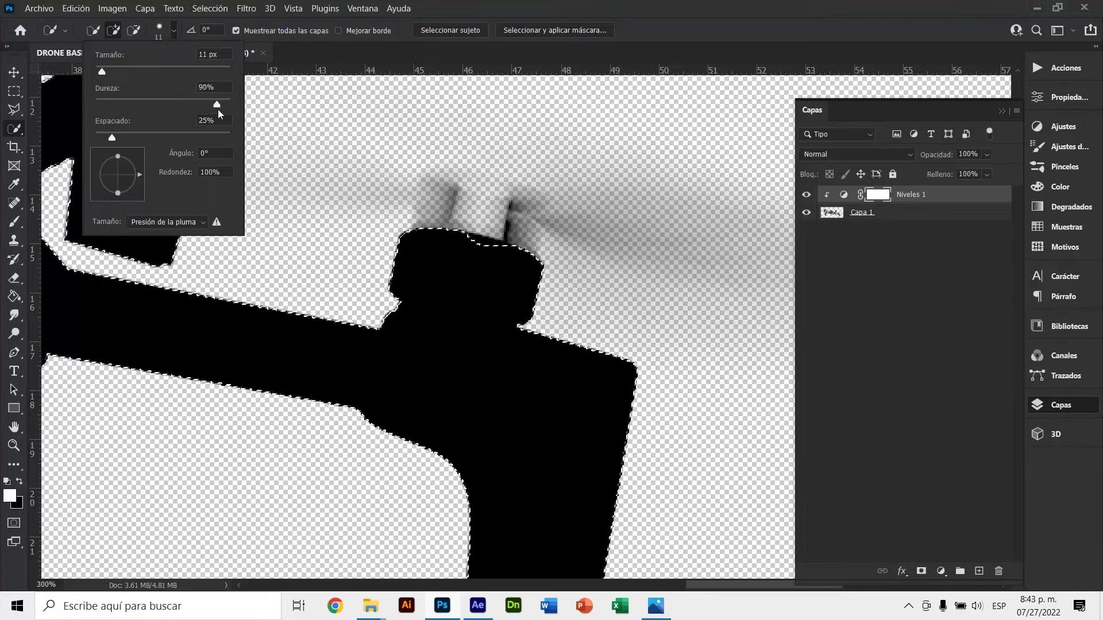
pyautogui.click(480, 247)
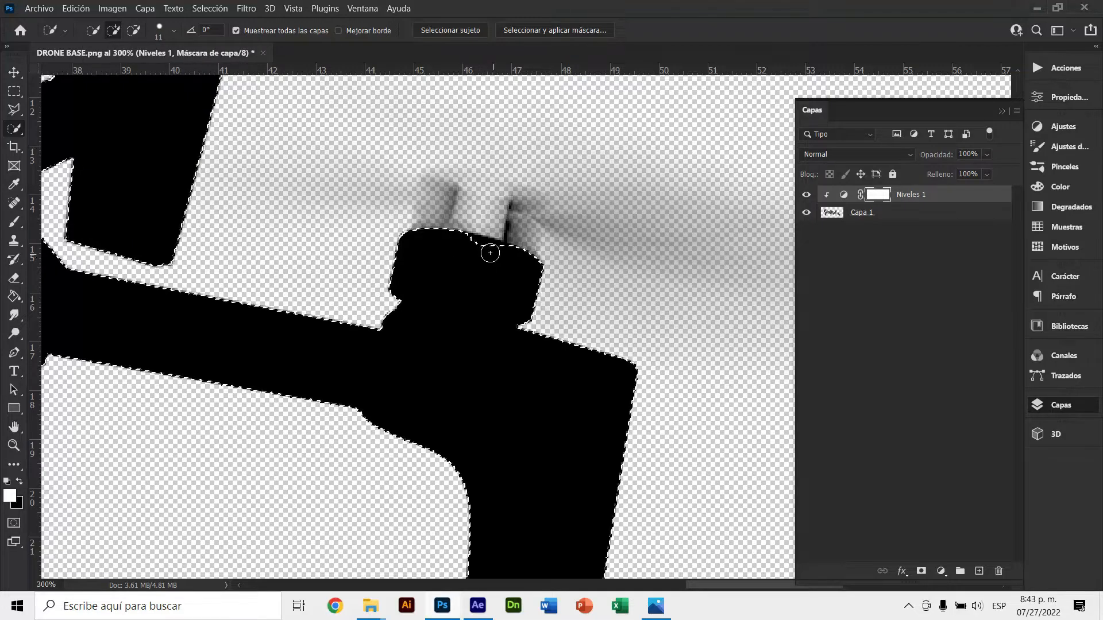
pyautogui.moveTo(490, 253); pyautogui.dragTo(482, 250)
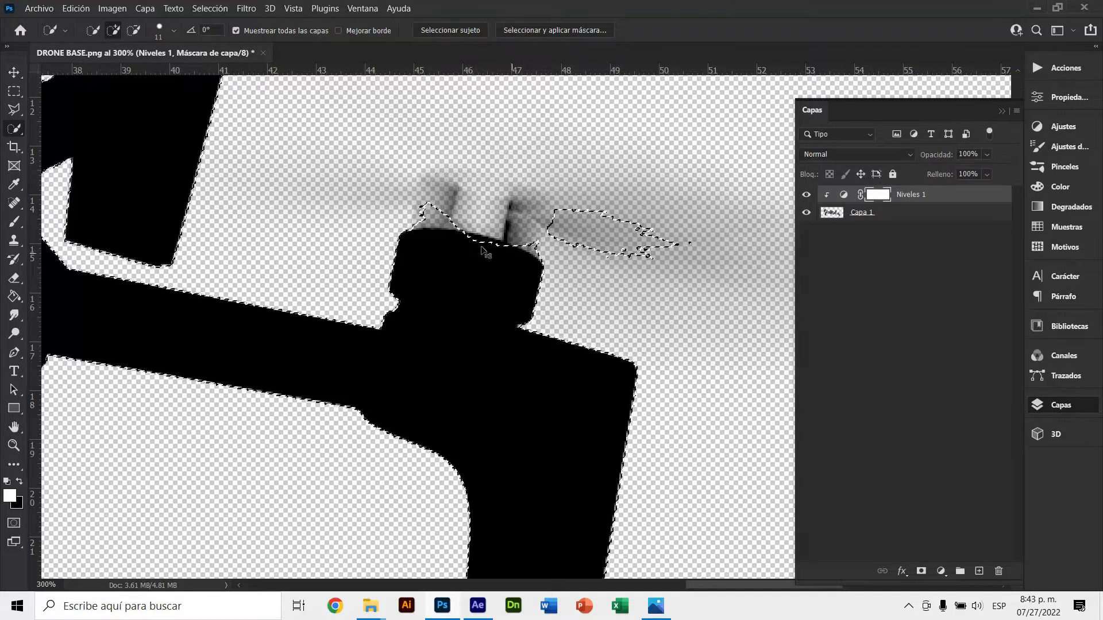
pyautogui.hotkey('ctrl', 'z')
# Try to fill the front-right motor's notch again using a 6 px Quick Selection brush at 100% hardness, and undo the stroke
pyautogui.click(172, 32)
pyautogui.moveTo(199, 104); pyautogui.dragTo(230, 104)
pyautogui.click(224, 87)
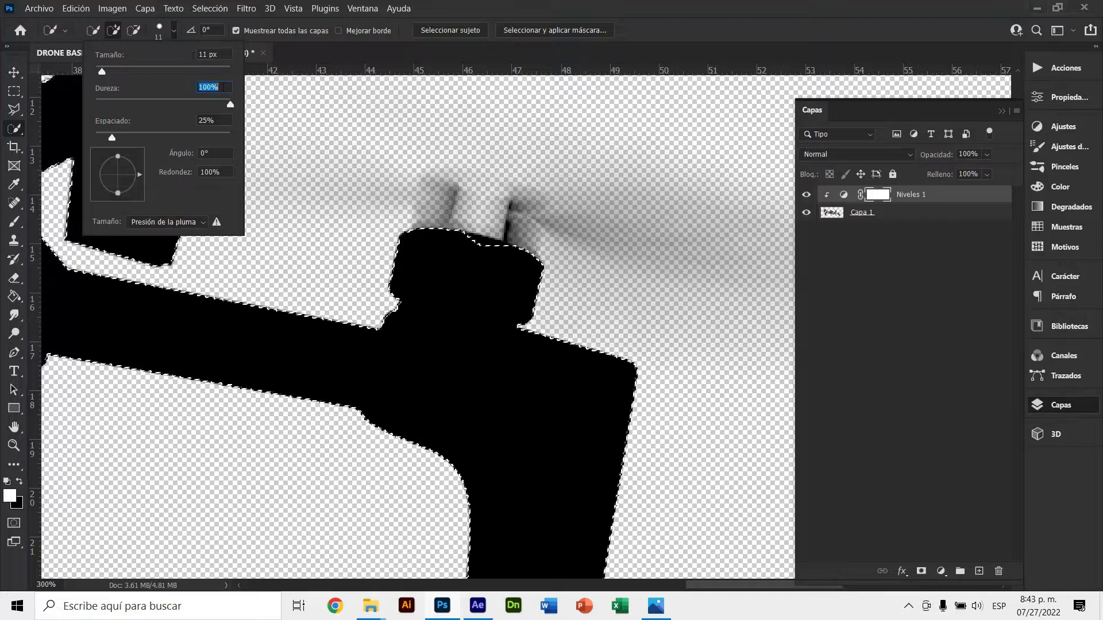
pyautogui.press('Return')
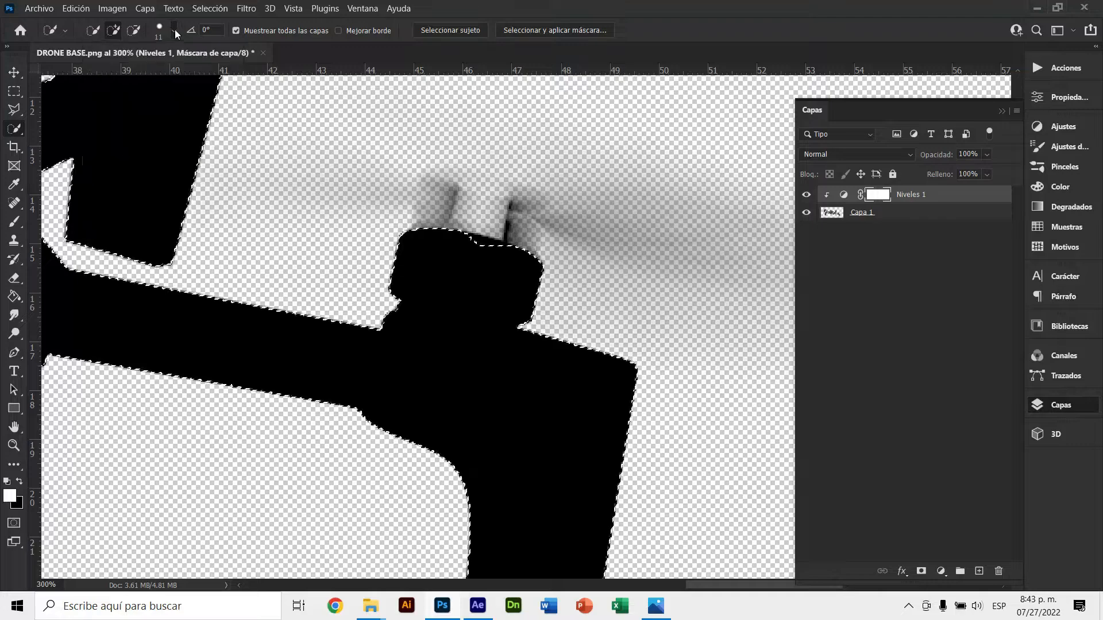
pyautogui.keyDown('alt'); pyautogui.rightClick(486, 255); pyautogui.keyUp('alt')
pyautogui.keyDown('alt'); pyautogui.click(487, 248); pyautogui.keyUp('alt')
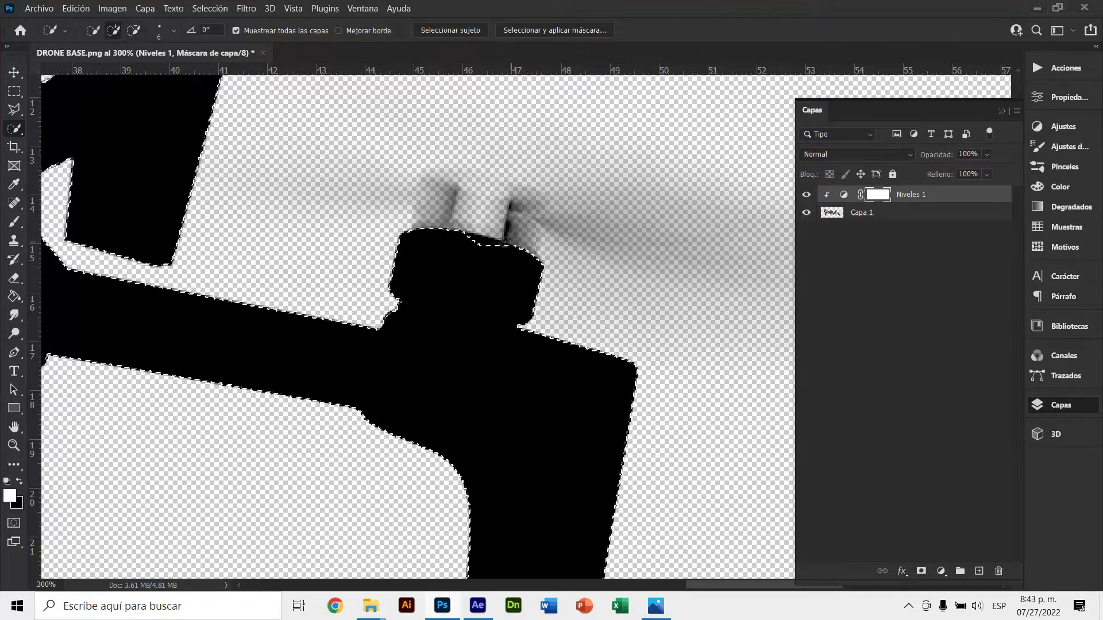
pyautogui.click(496, 246)
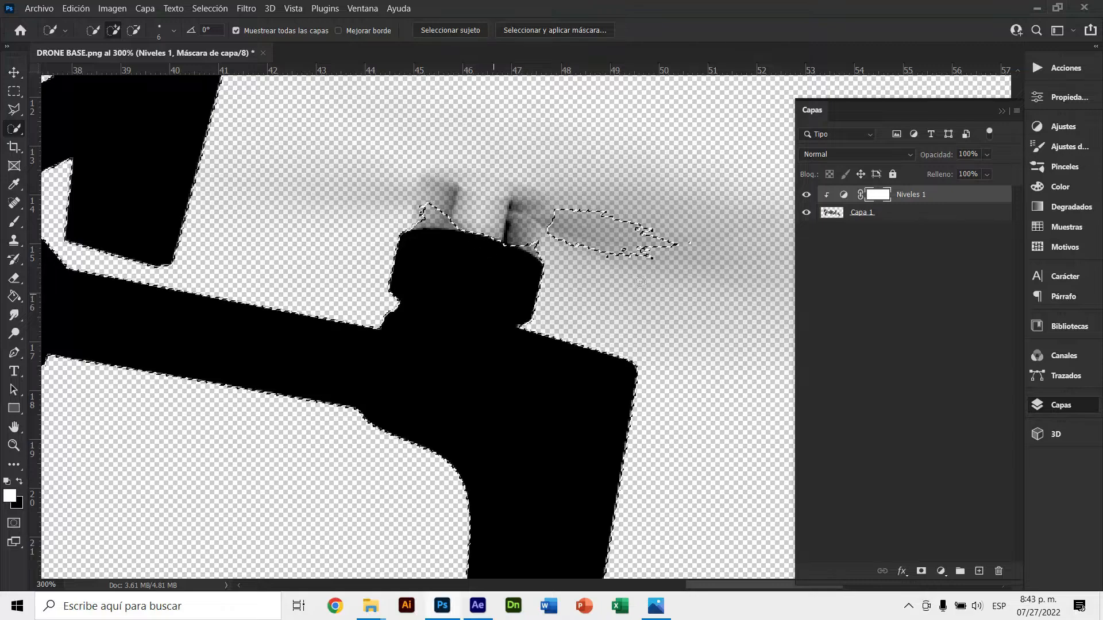
pyautogui.hotkey('ctrl', 'z')
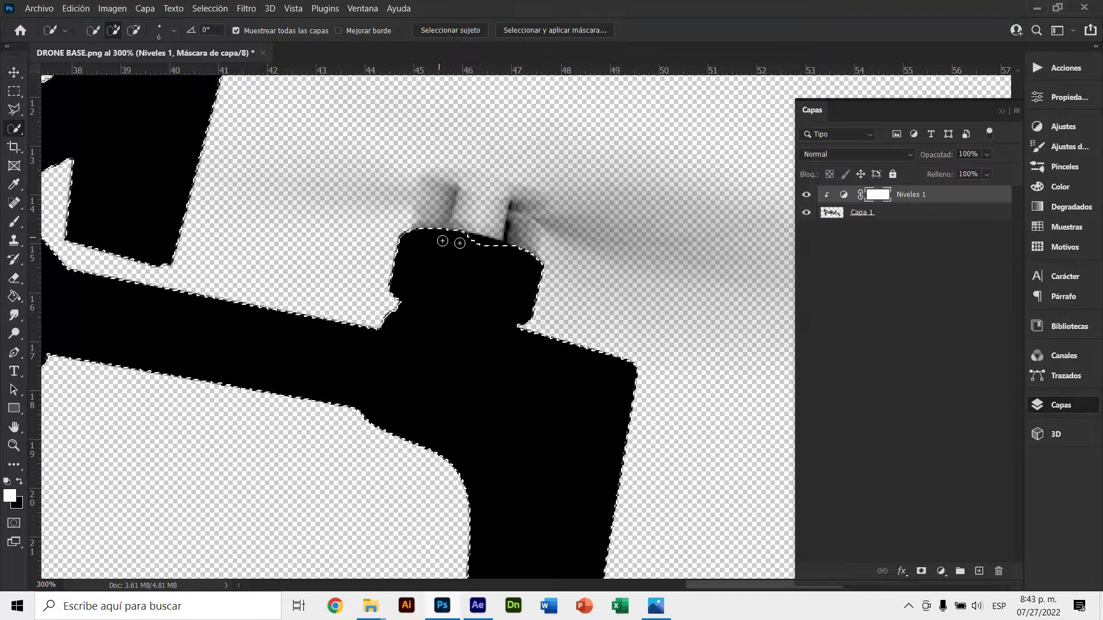
# Add the missing notch on the front-right motor's top edge to the selection with the Polygonal Lasso
pyautogui.click(15, 109)
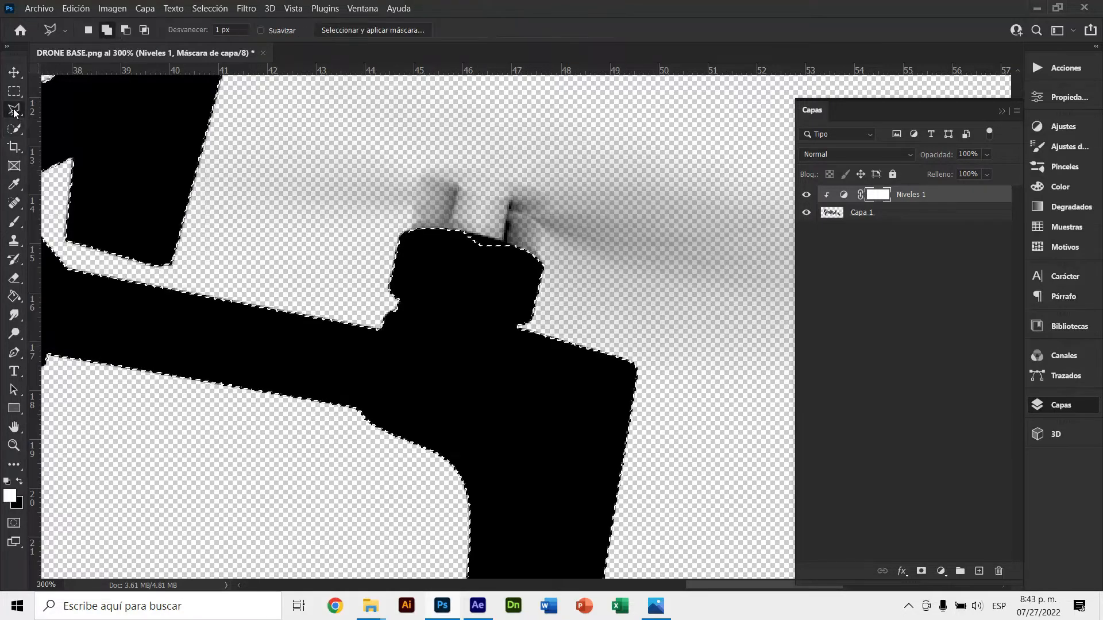
pyautogui.click(107, 30)
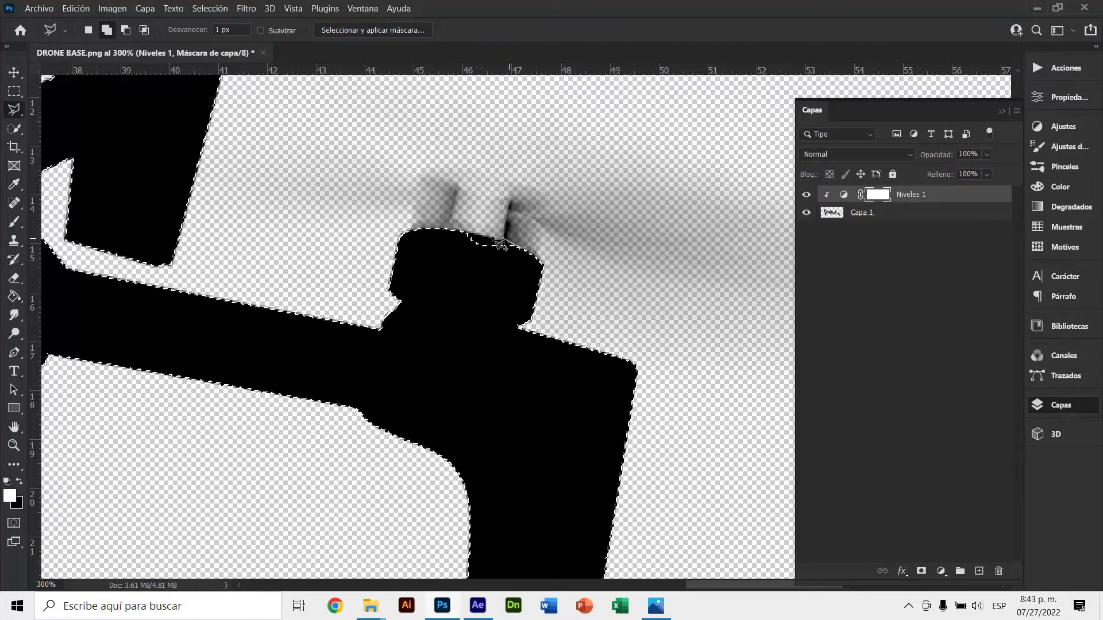
pyautogui.moveTo(499, 244)
pyautogui.mouseDown()
pyautogui.moveTo(457, 233)
pyautogui.moveTo(458, 266)
pyautogui.moveTo(522, 277)
pyautogui.mouseUp()
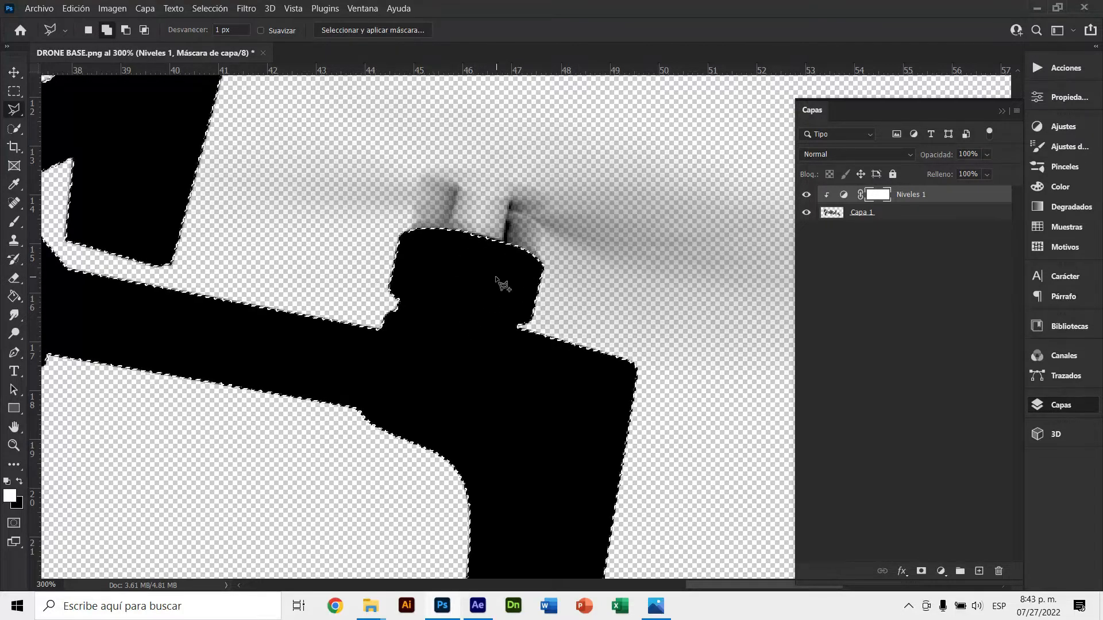
# Subtract the propeller area above the rear-right motor from the selection with a Polygonal Lasso outline along the motor's top edge
pyautogui.scroll(-1, 503, 286)
pyautogui.press('h')
pyautogui.moveTo(271, 89); pyautogui.dragTo(549, 277)
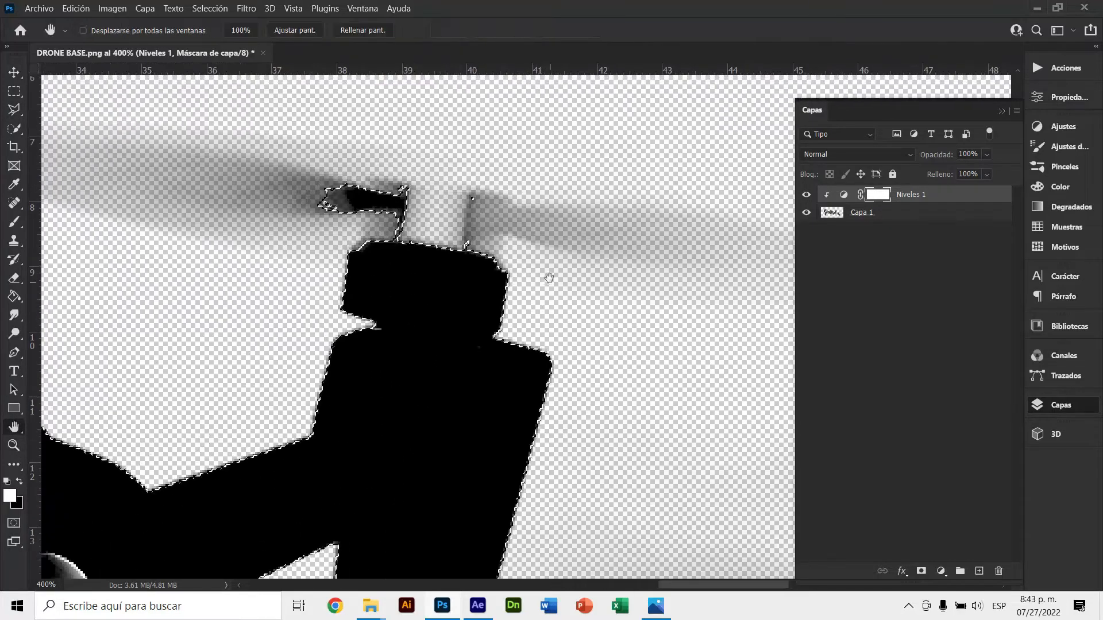
pyautogui.press('v')
pyautogui.click(14, 109)
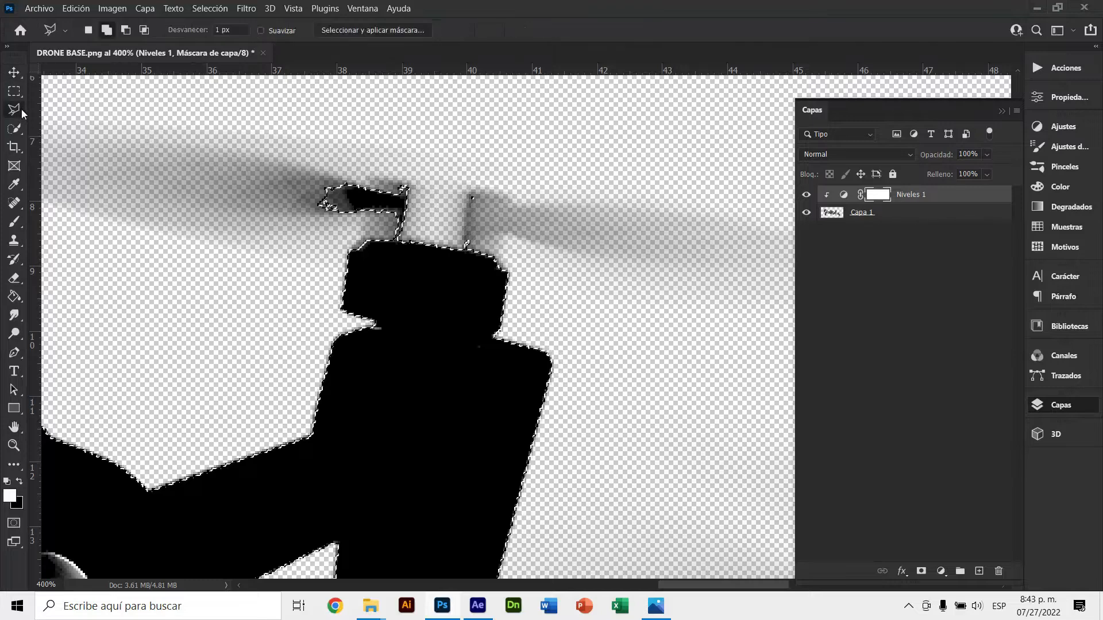
pyautogui.click(125, 31)
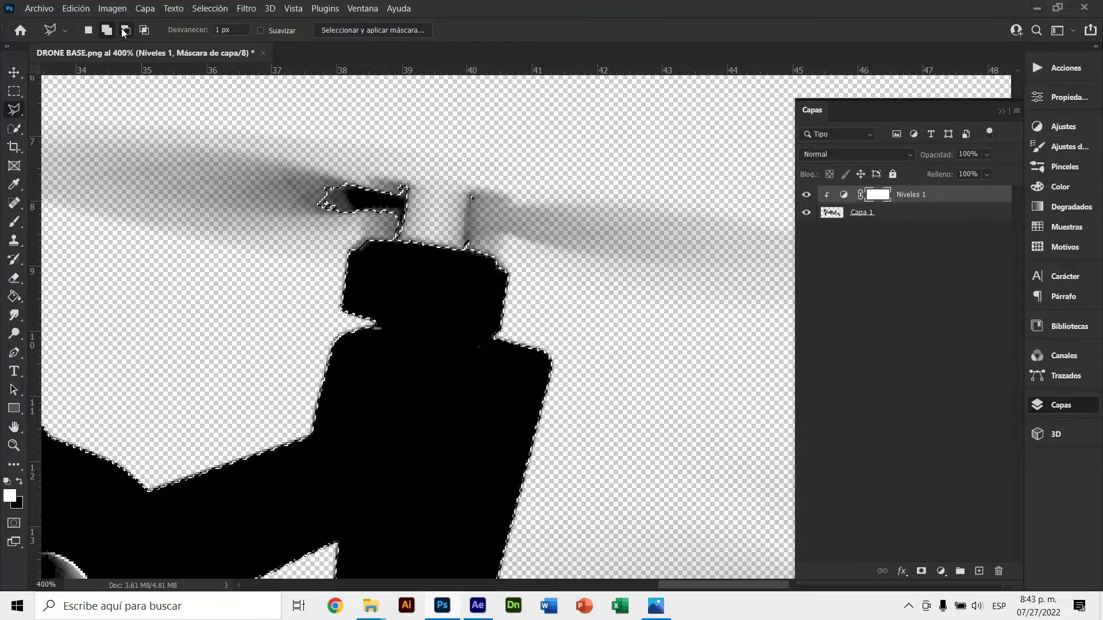
pyautogui.click(342, 234)
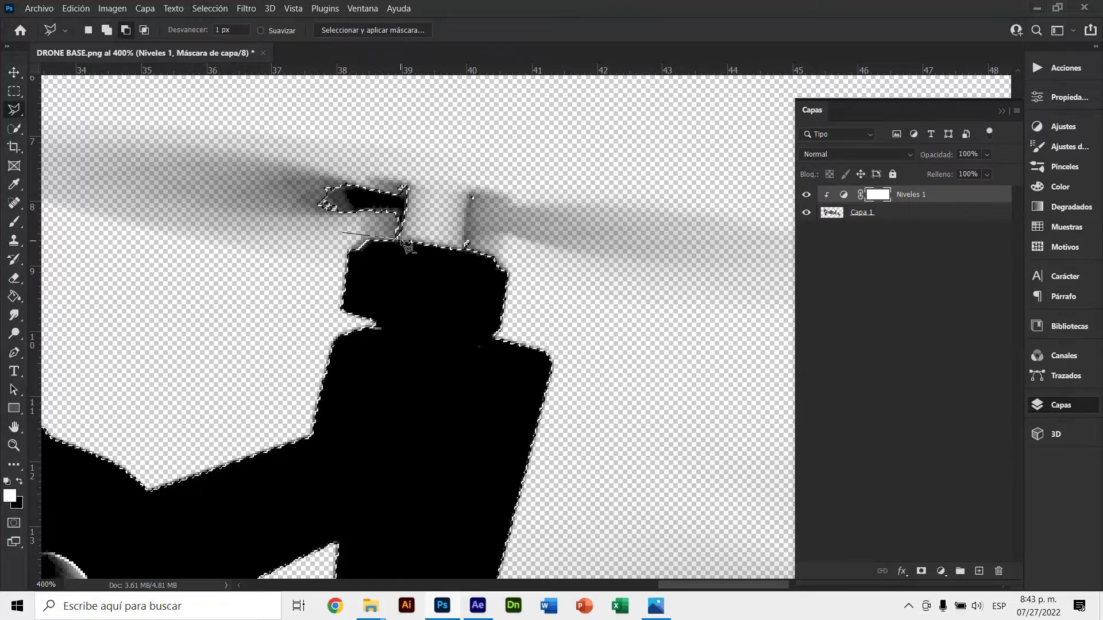
pyautogui.click(476, 251)
pyautogui.click(535, 244)
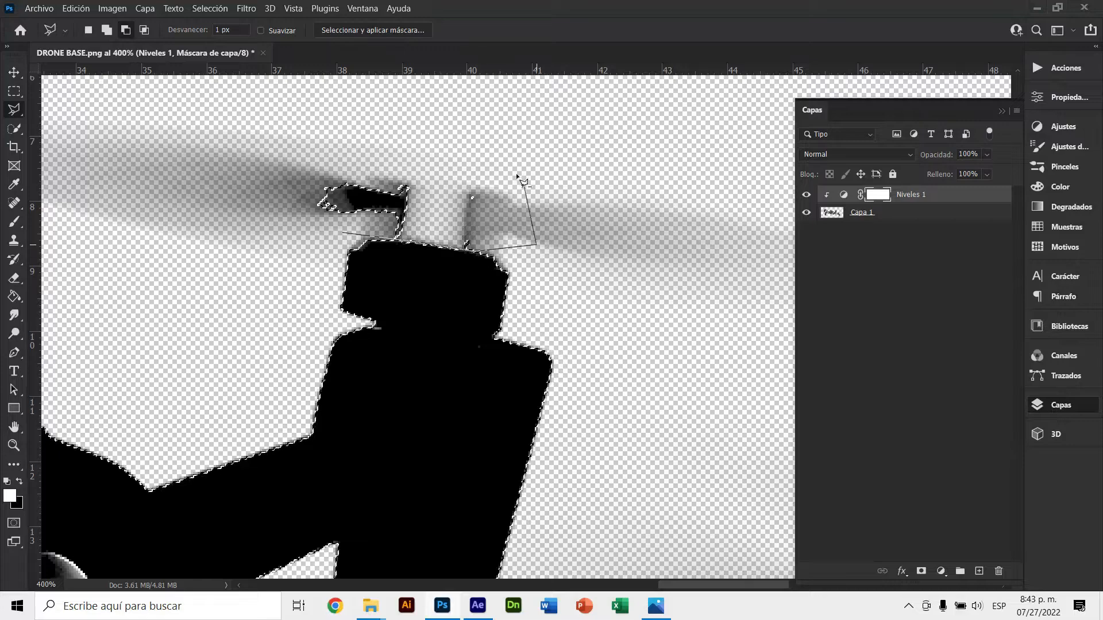
pyautogui.click(505, 170)
pyautogui.click(370, 146)
pyautogui.click(281, 142)
pyautogui.doubleClick(287, 204)
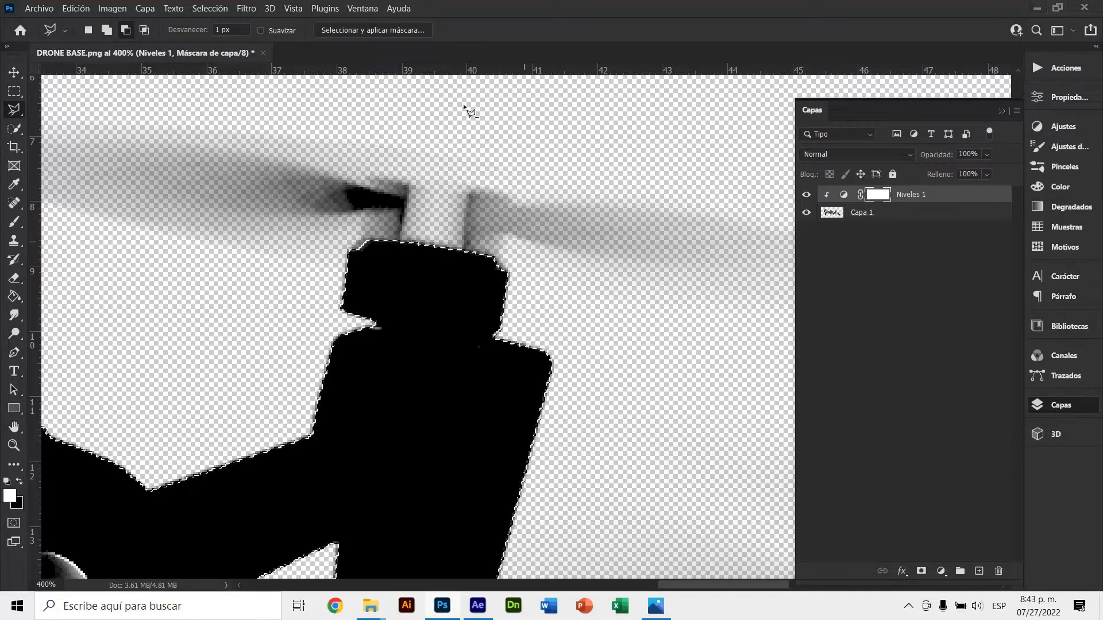
# Subtract the dark propeller area above the rear-left motor from the selection with the Polygonal Lasso
pyautogui.press('h')
pyautogui.moveTo(465, 357)
pyautogui.mouseDown()
pyautogui.moveTo(419, 295)
pyautogui.moveTo(418, 239)
pyautogui.moveTo(274, 228)
pyautogui.moveTo(352, 320)
pyautogui.moveTo(408, 266)
pyautogui.moveTo(363, 300)
pyautogui.mouseUp()
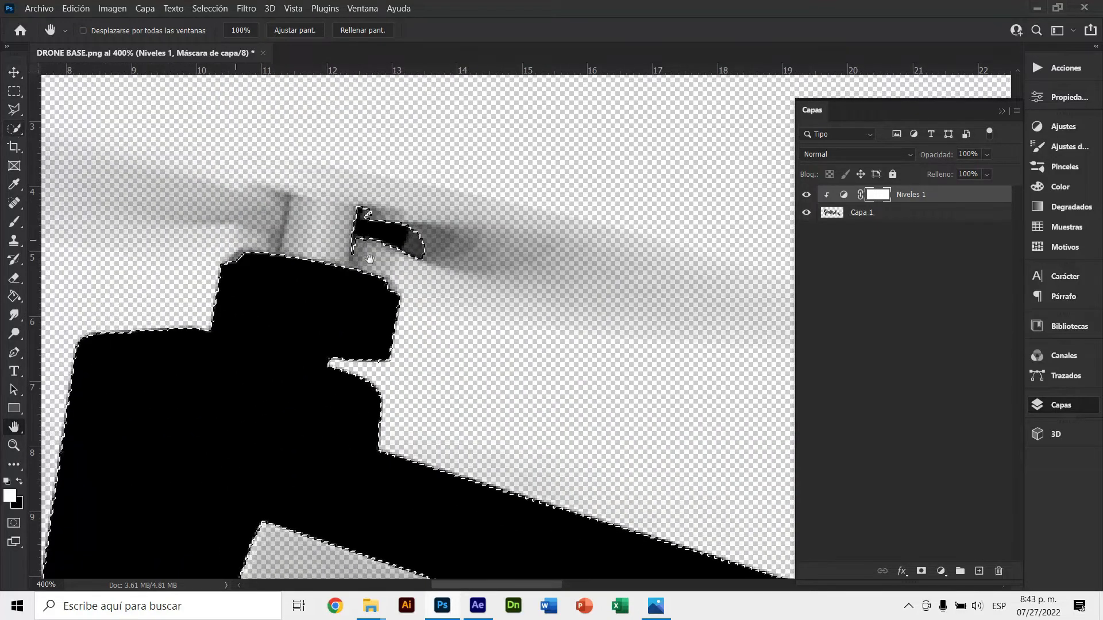
pyautogui.click(14, 113)
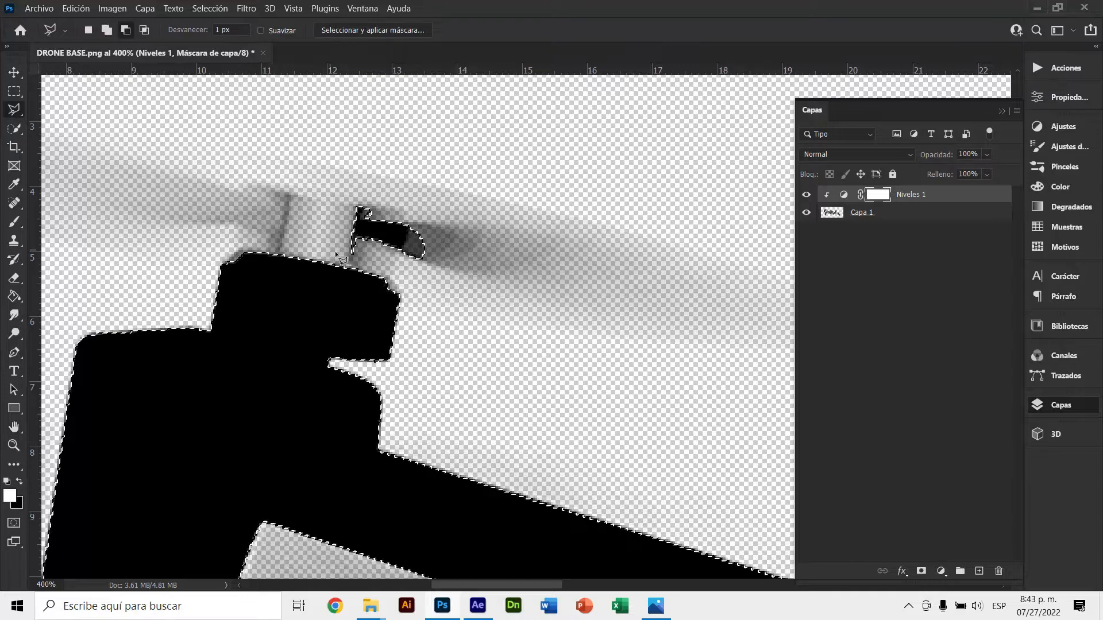
pyautogui.click(336, 253)
pyautogui.click(408, 277)
pyautogui.click(485, 240)
pyautogui.click(426, 172)
pyautogui.click(326, 180)
pyautogui.click(315, 204)
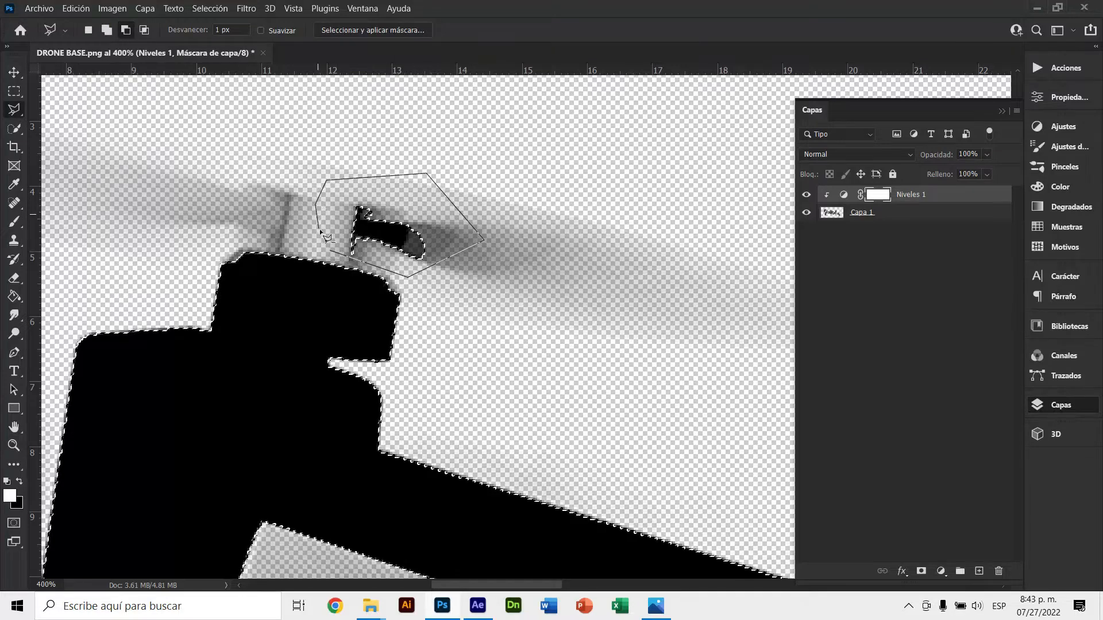
pyautogui.doubleClick(319, 229)
# Subtract the two small dark propeller spots above the front-left motor from the selection with the Polygonal Lasso
pyautogui.press('h')
pyautogui.scroll(-10, 428, 364)
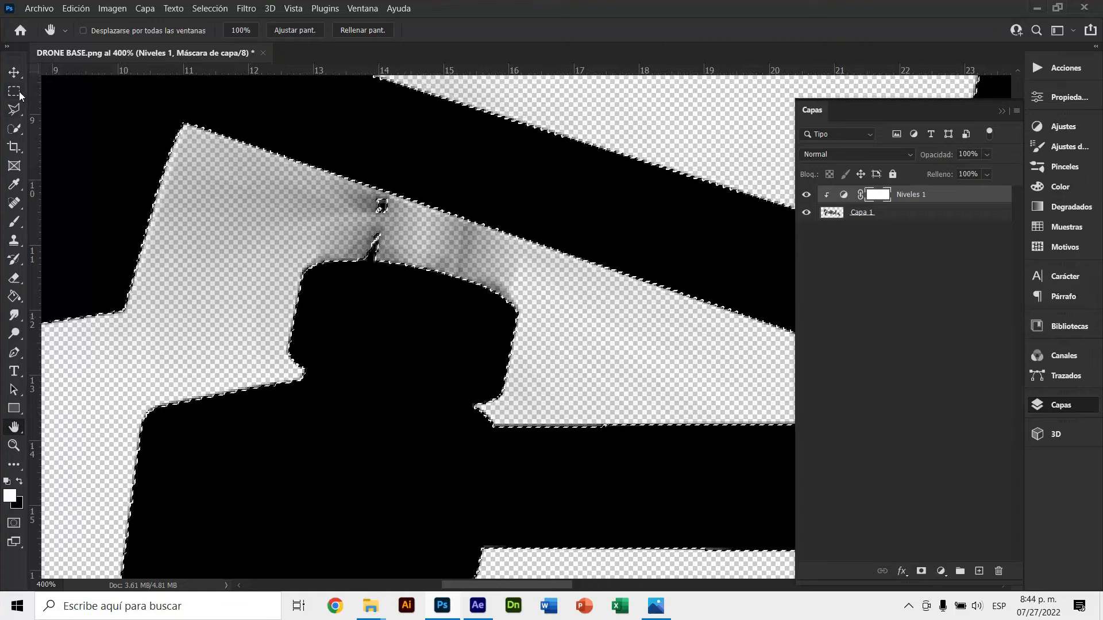
pyautogui.click(15, 109)
pyautogui.click(377, 203)
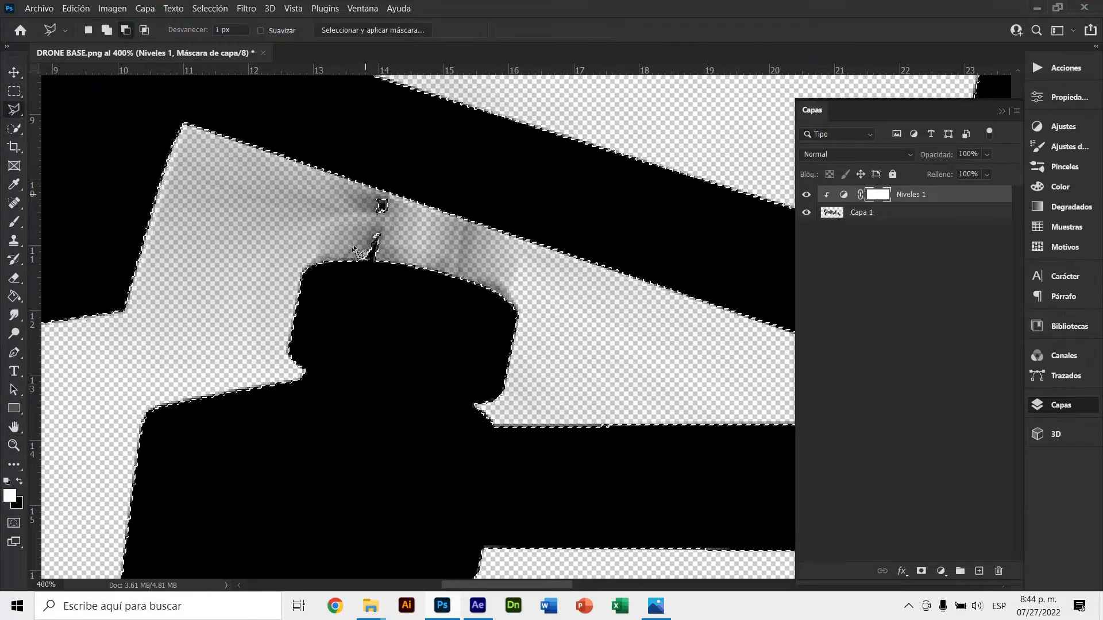
pyautogui.click(360, 212)
pyautogui.click(348, 253)
pyautogui.click(357, 259)
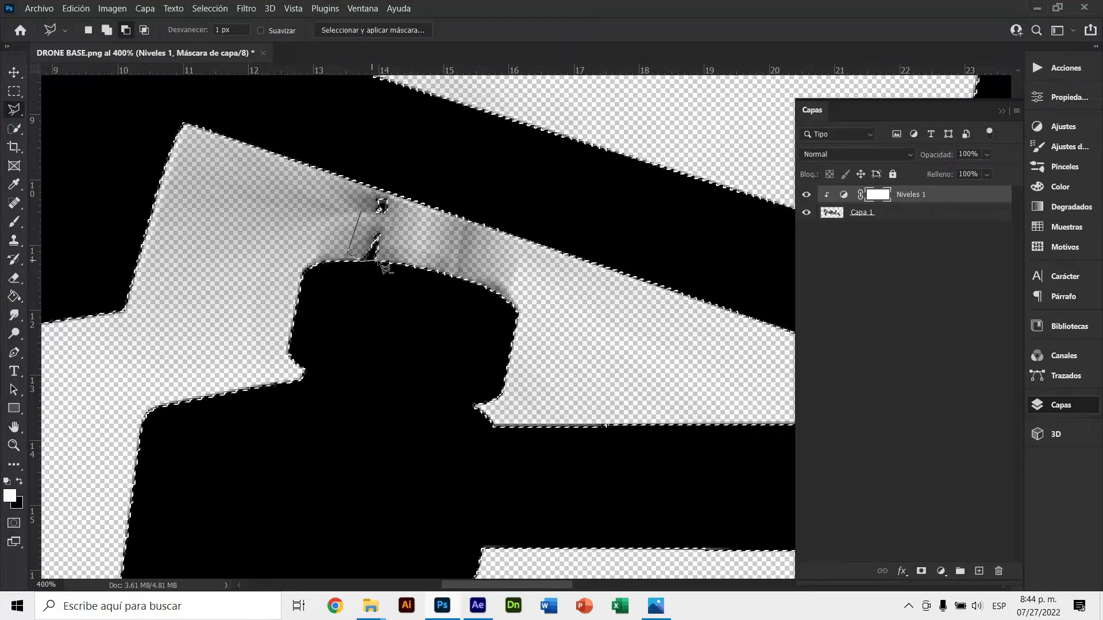
pyautogui.click(376, 260)
pyautogui.click(394, 201)
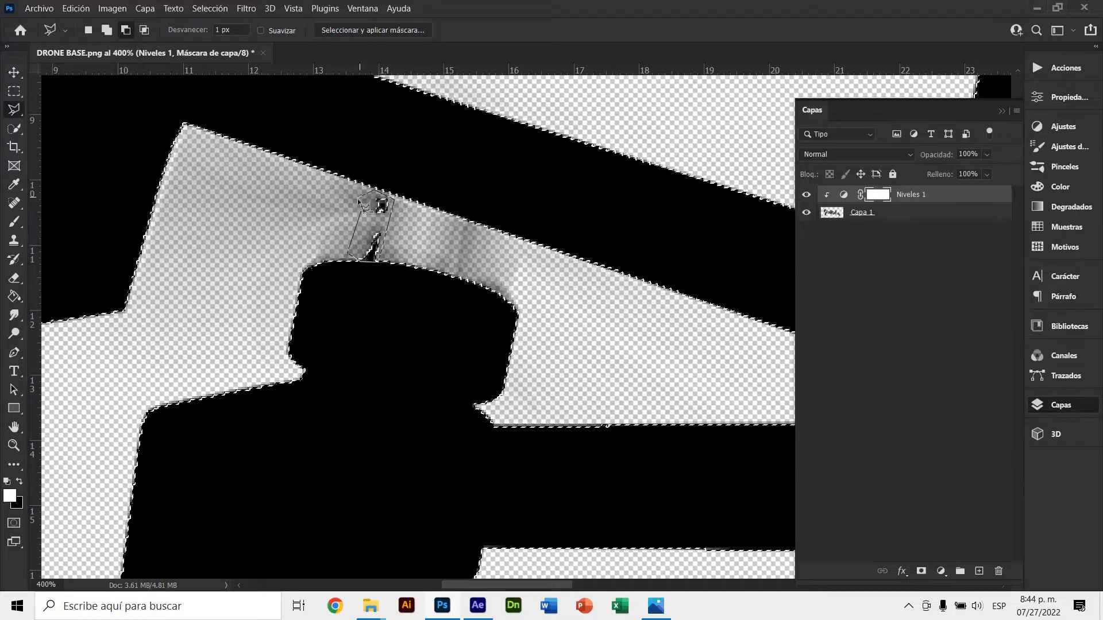
pyautogui.press('Escape')
pyautogui.click(361, 211)
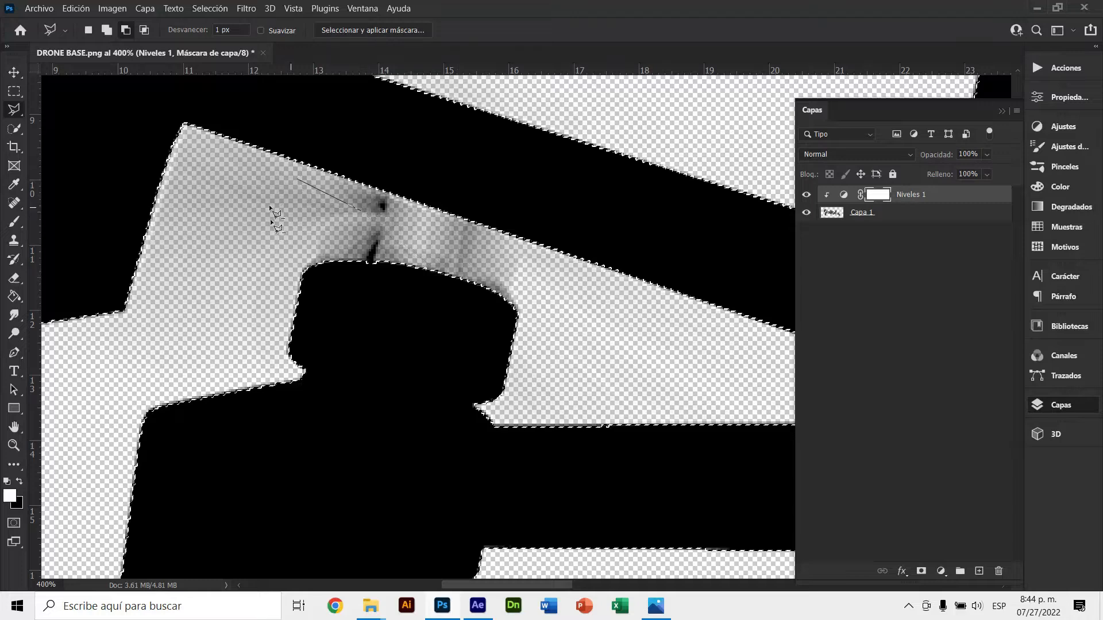
pyautogui.click(256, 175)
pyautogui.click(244, 298)
pyautogui.click(371, 363)
pyautogui.click(453, 371)
pyautogui.click(463, 370)
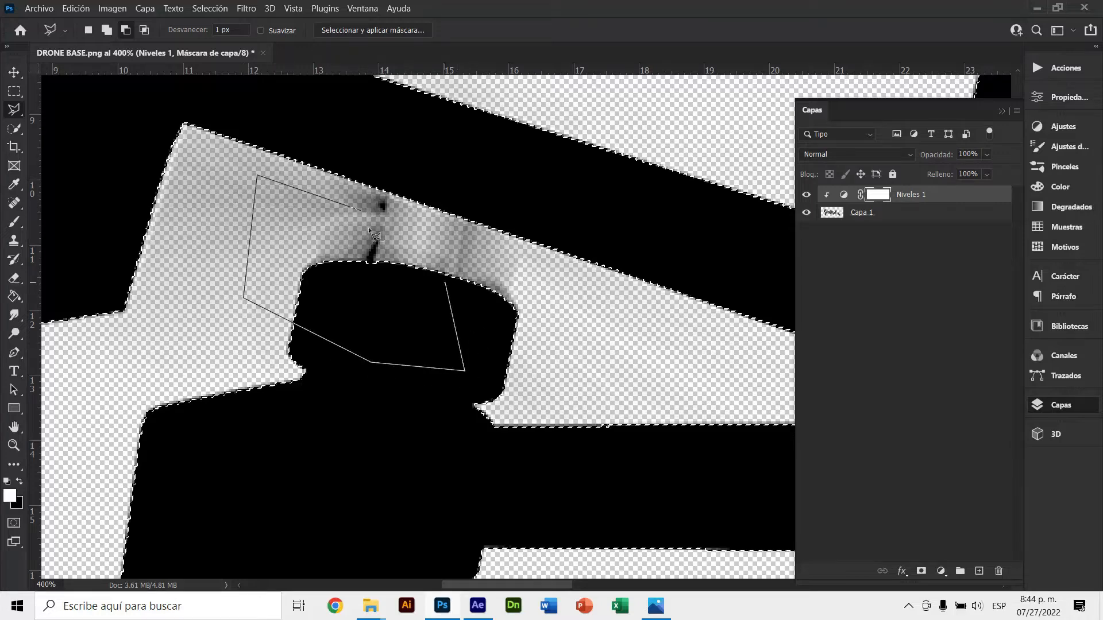
pyautogui.click(444, 274)
pyautogui.click(361, 211)
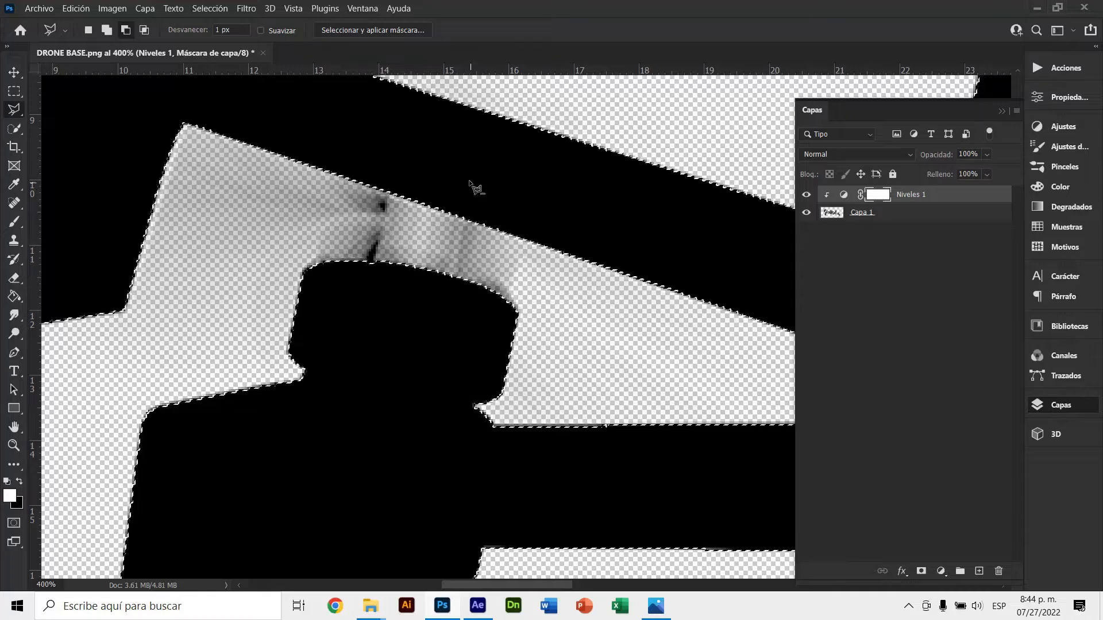
pyautogui.click(297, 190)
pyautogui.click(174, 307)
pyautogui.click(251, 382)
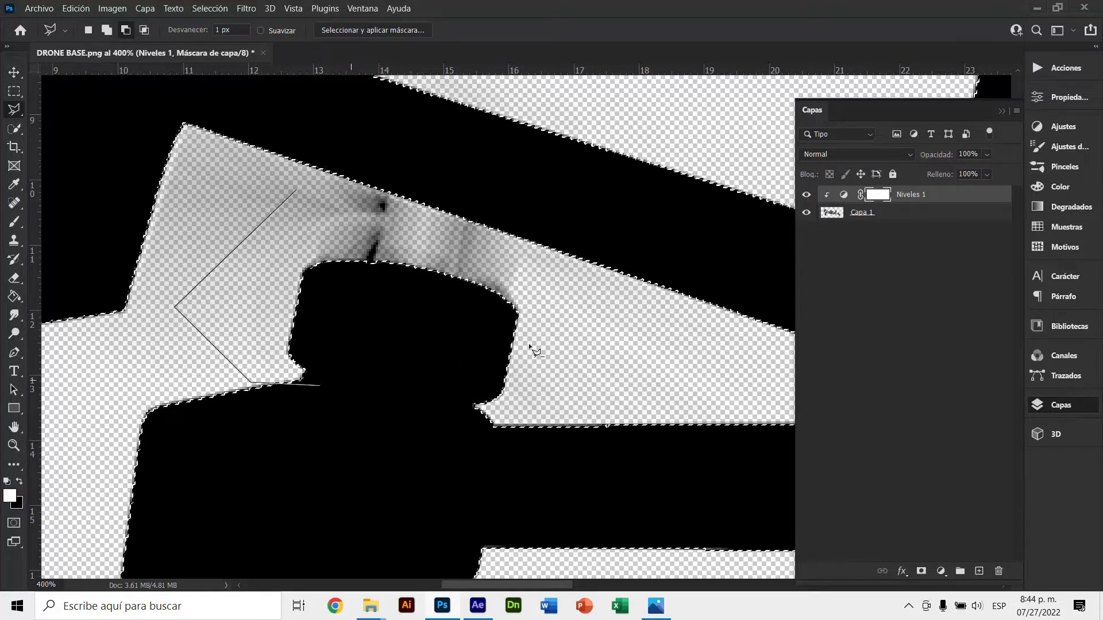
pyautogui.click(592, 311)
pyautogui.click(729, 105)
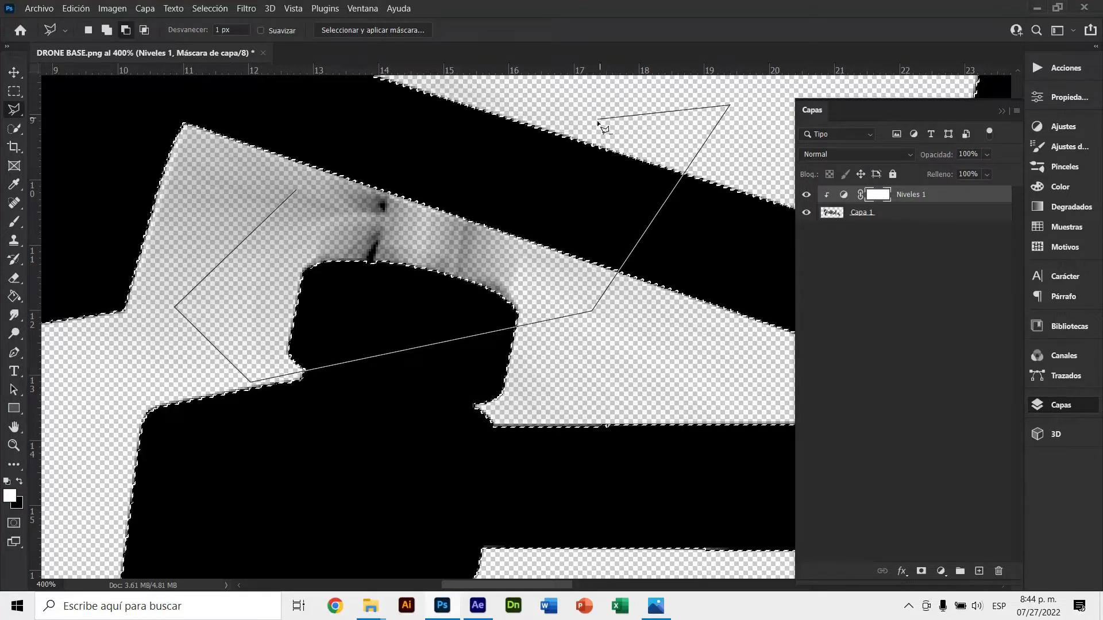
pyautogui.press('BackSpace')
pyautogui.press('BackSpace')
pyautogui.press('BackSpace')
pyautogui.press('BackSpace')
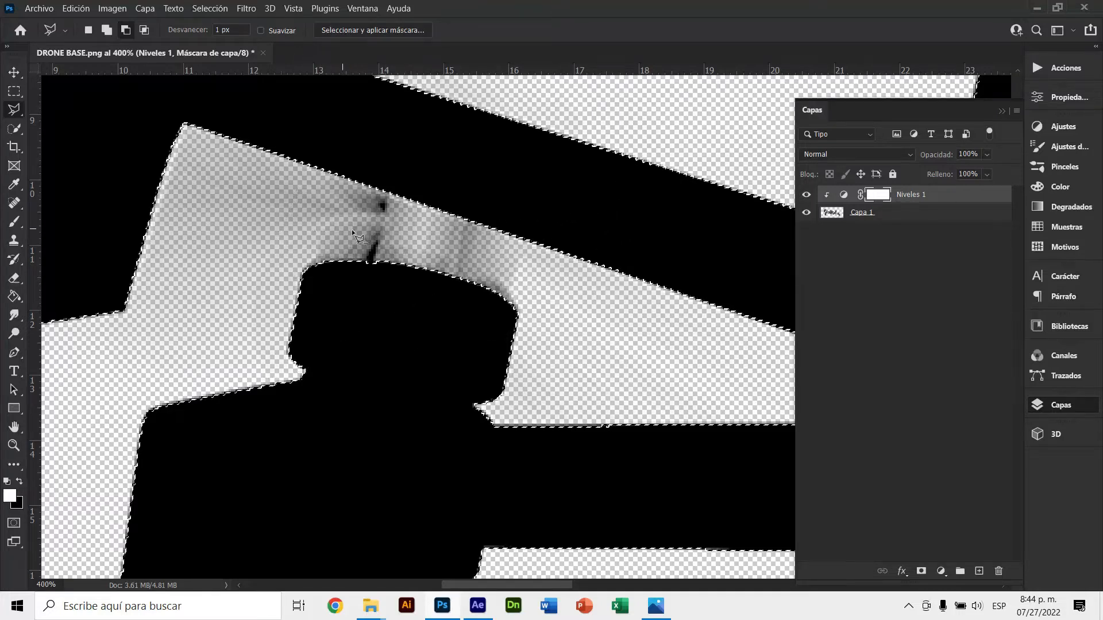
# Make Capa 1 the active layer and review the selection outline around the whole drone
pyautogui.keyDown('ctrl'); pyautogui.click(505, 253); pyautogui.keyUp('ctrl')
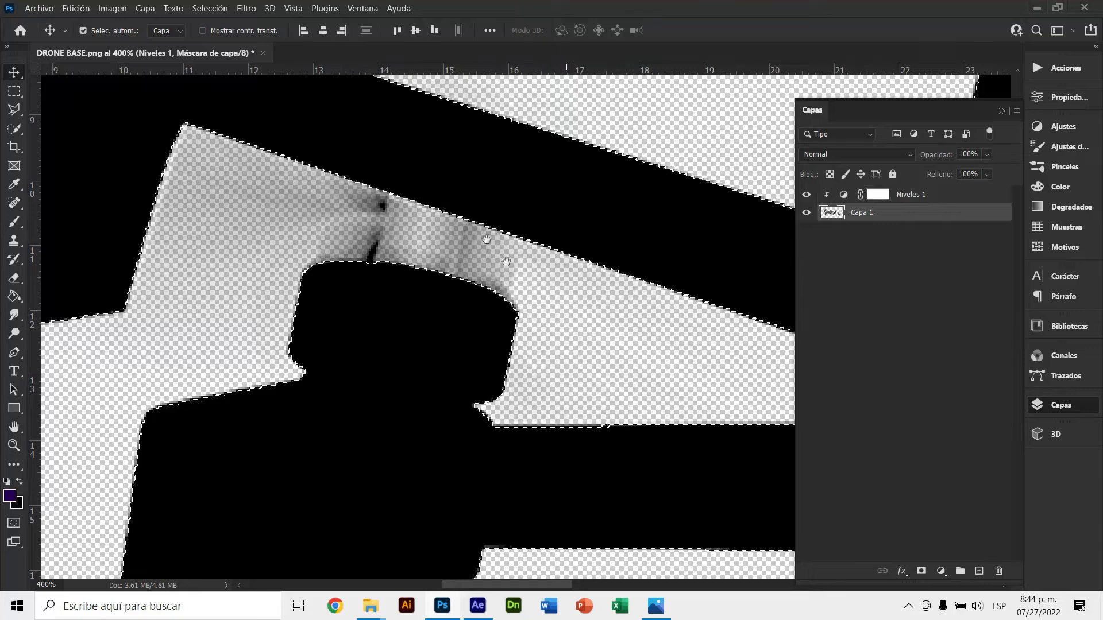
pyautogui.moveTo(636, 452); pyautogui.dragTo(483, 294)
pyautogui.scroll(5, 446, 229)
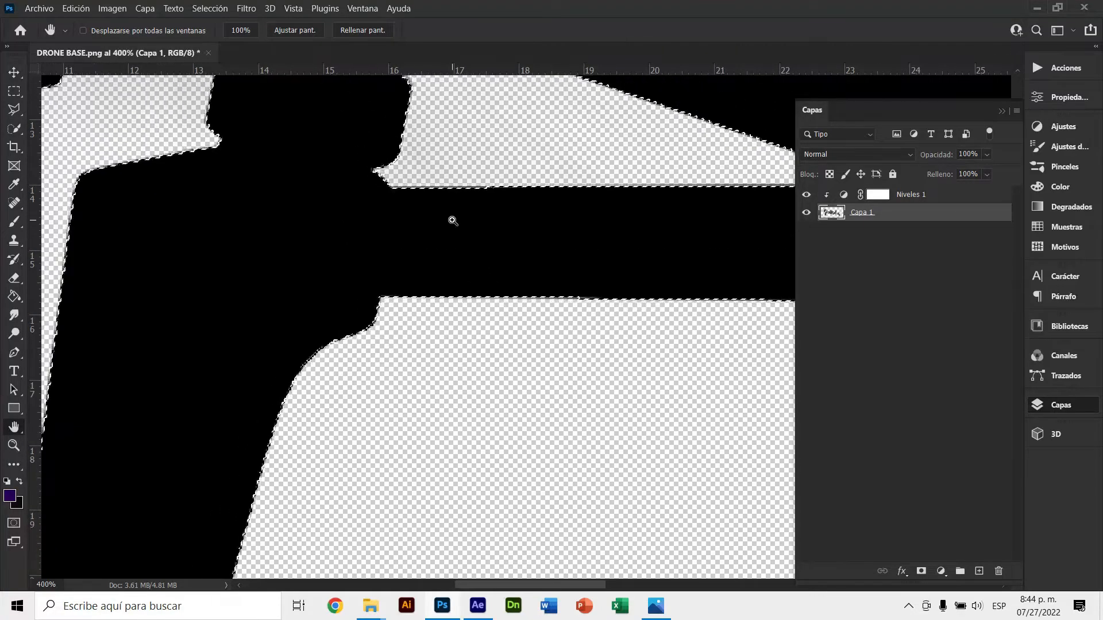
pyautogui.scroll(-2, 452, 220)
pyautogui.scroll(-1, 452, 220)
pyautogui.hscroll(10, 453, 326)
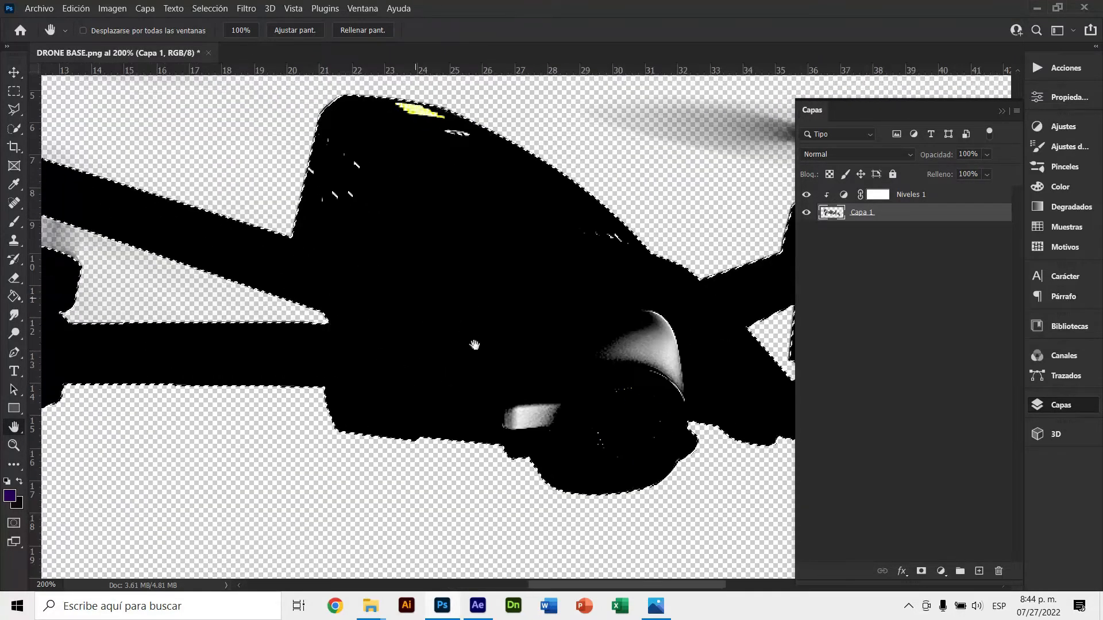
pyautogui.scroll(-3, 454, 326)
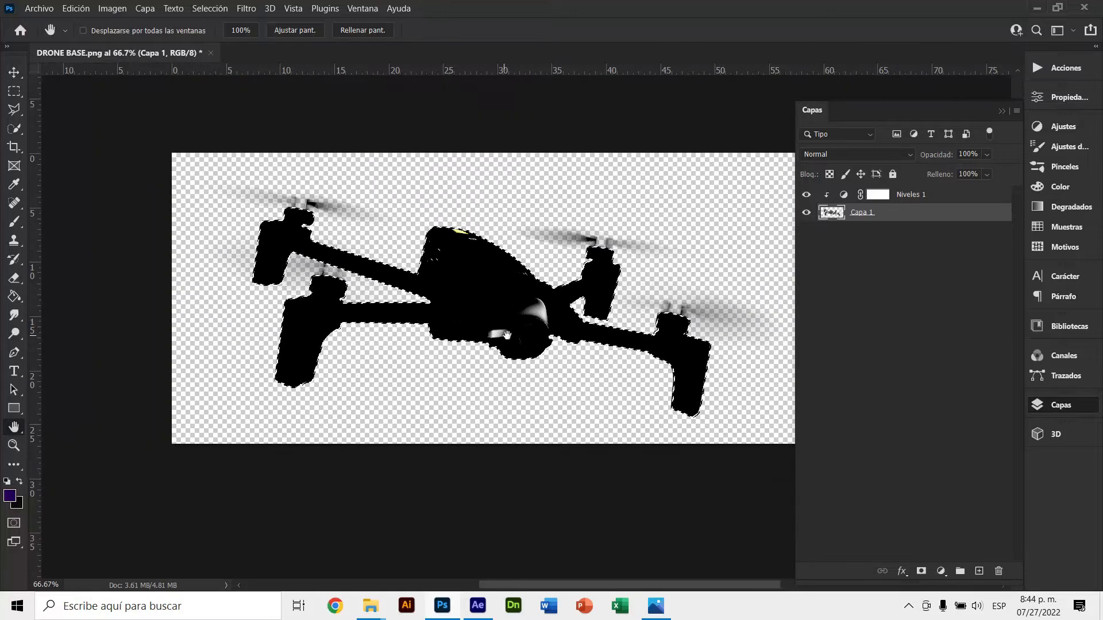
pyautogui.press('v')
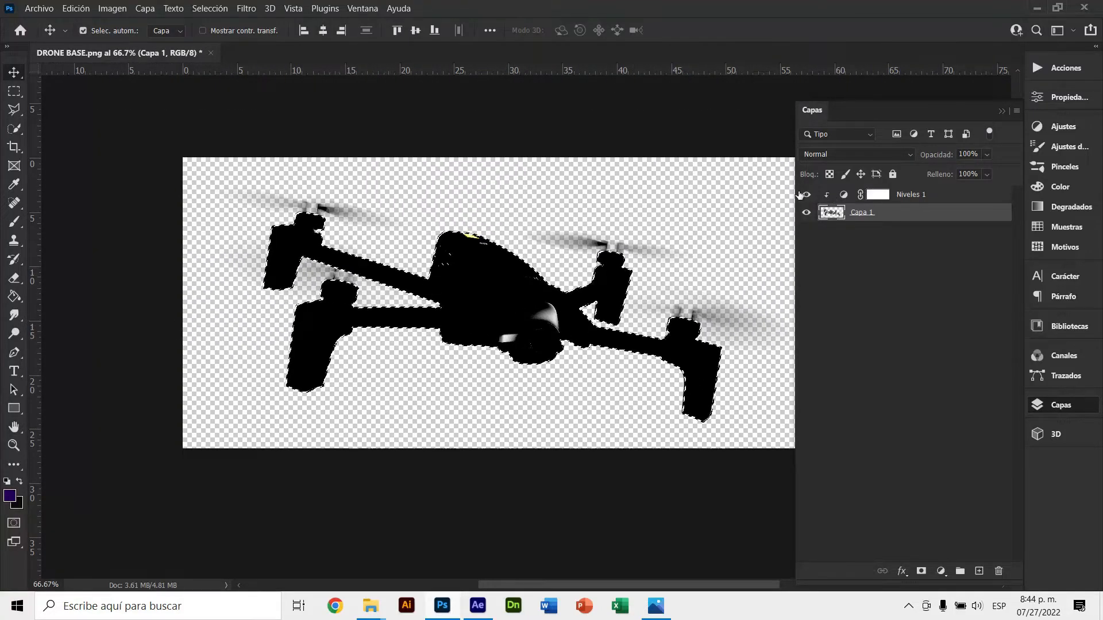
# Hide the Niveles 1 adjustment layer and check the selection outline around the whole drone body
pyautogui.click(806, 195)
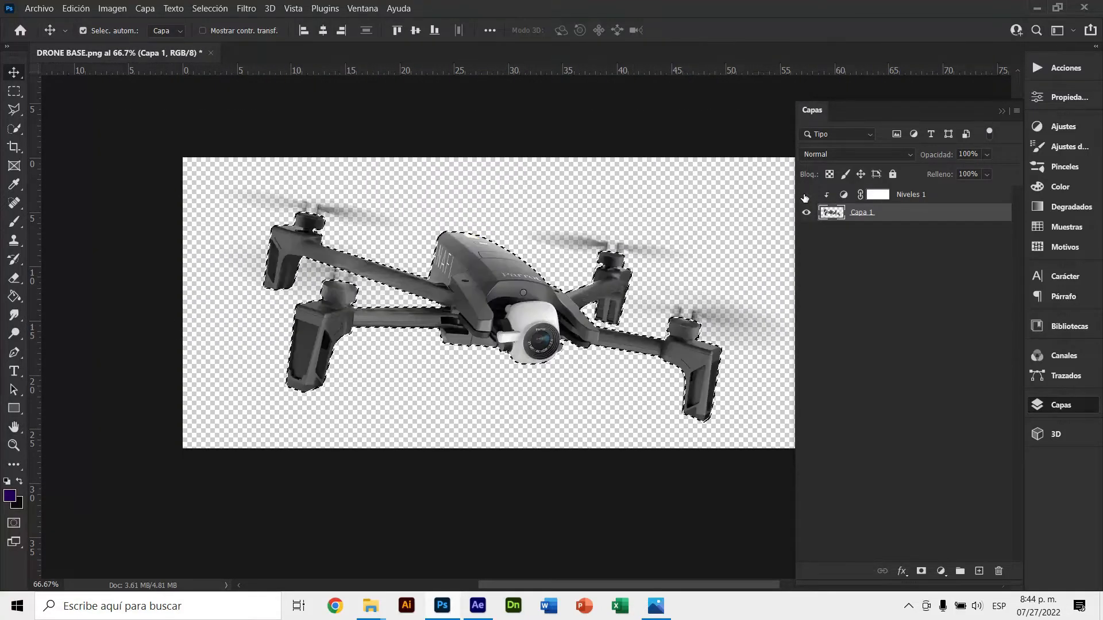
pyautogui.click(487, 248)
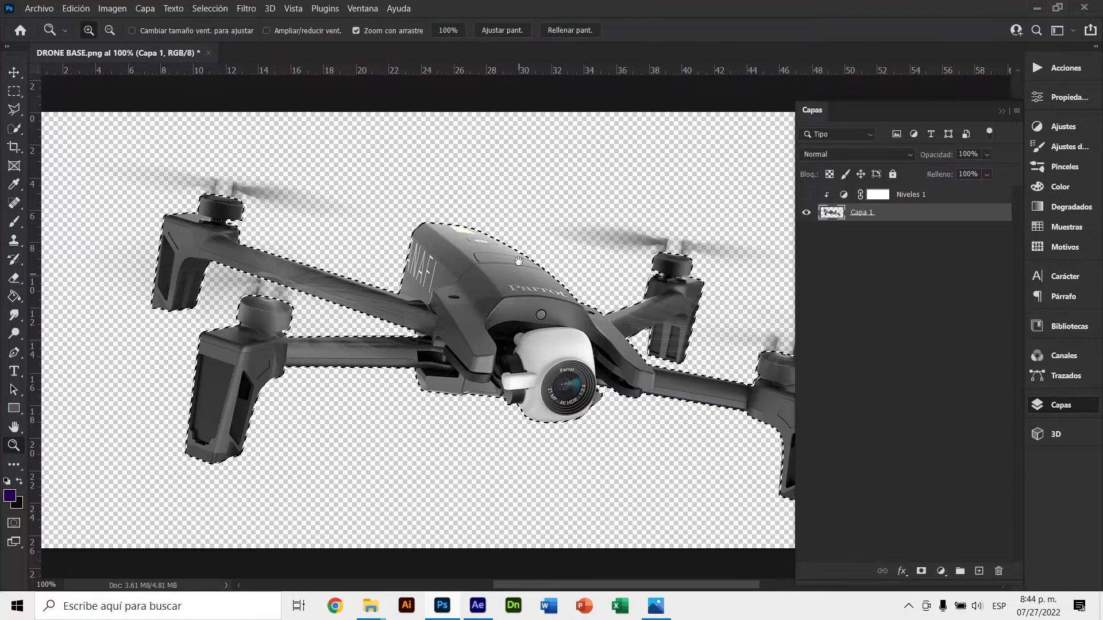
pyautogui.moveTo(488, 248)
pyautogui.mouseDown()
pyautogui.moveTo(476, 222)
pyautogui.moveTo(506, 247)
pyautogui.mouseUp()
pyautogui.click(1002, 111)
pyautogui.press('h')
pyautogui.press('v')
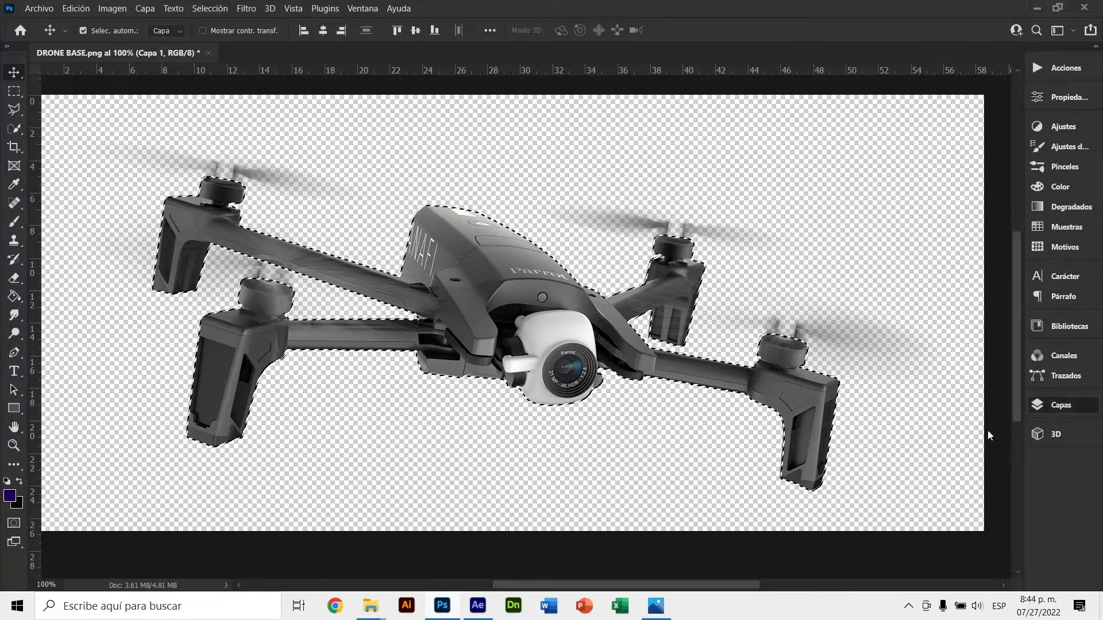
# Try masking Capa 1 with the current selection and inspect the cut edge near the drone's rear arm
pyautogui.click(1042, 405)
pyautogui.click(920, 571)
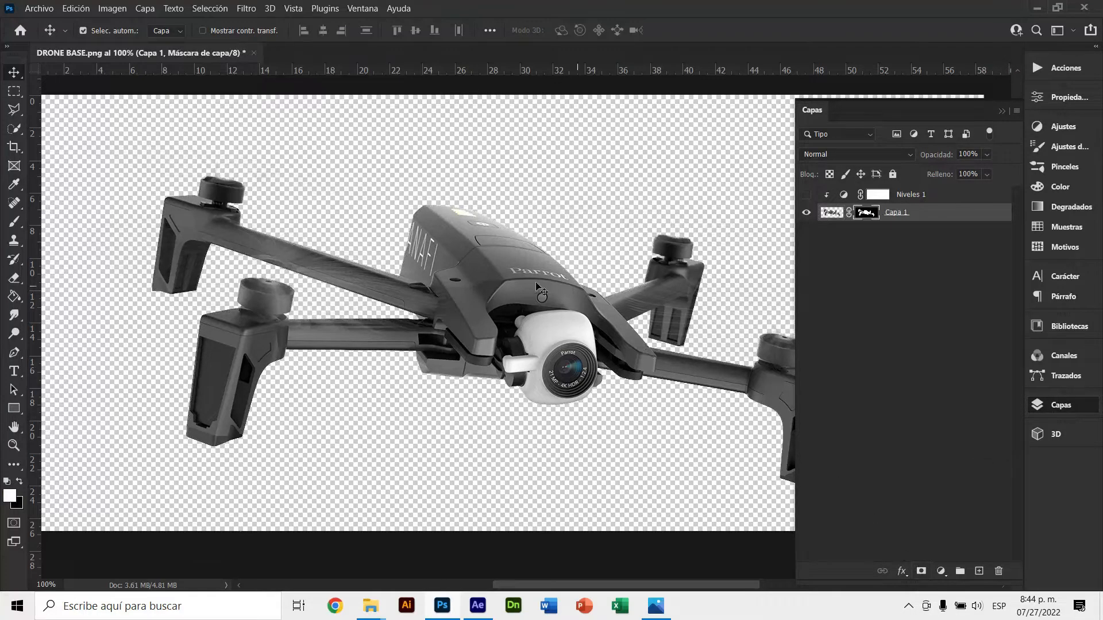
pyautogui.press('z')
pyautogui.moveTo(540, 290); pyautogui.dragTo(561, 312)
pyautogui.click(560, 311)
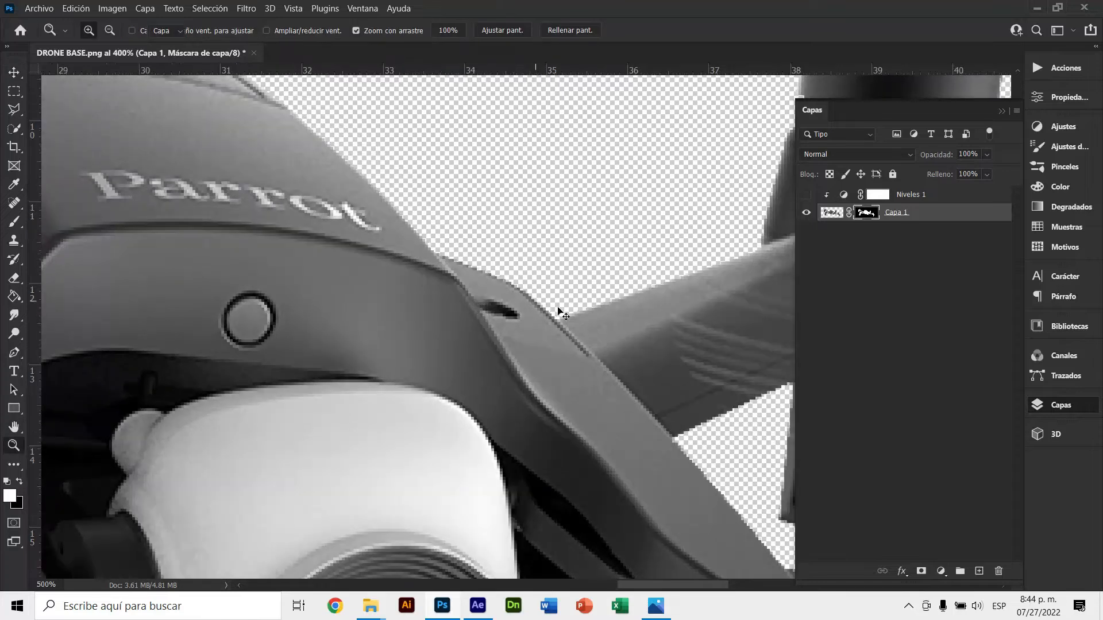
pyautogui.press('v')
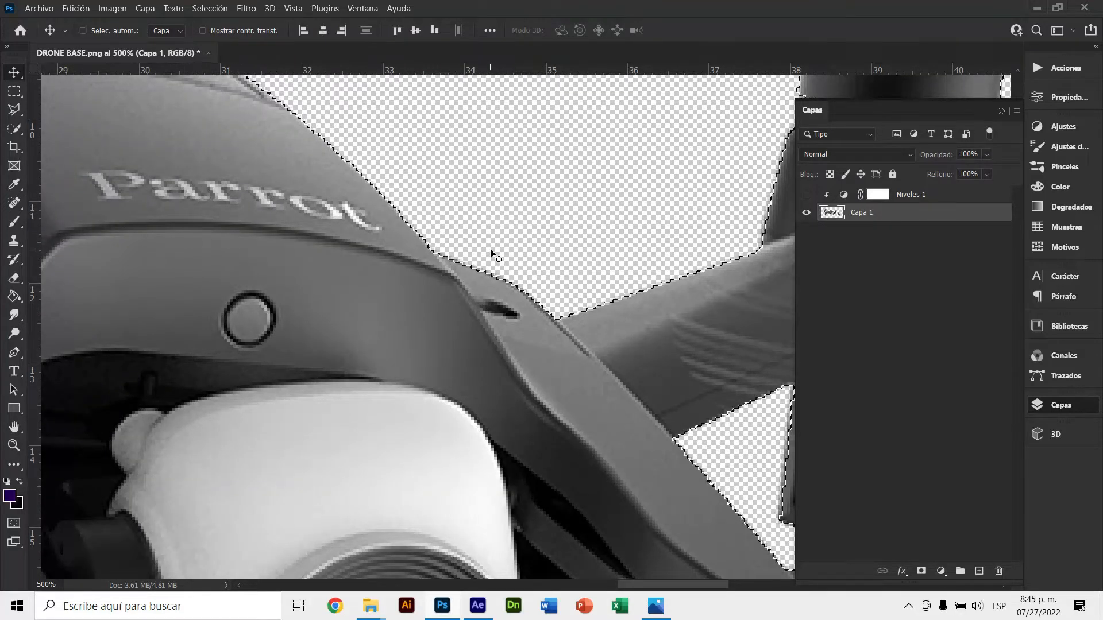
# Open Select and Mask for the drone selection and examine the body's edge up close
pyautogui.hotkey('ctrl', '-')
pyautogui.hotkey('ctrl', '-')
pyautogui.hotkey('ctrl', '-')
pyautogui.hotkey('ctrl', '-')
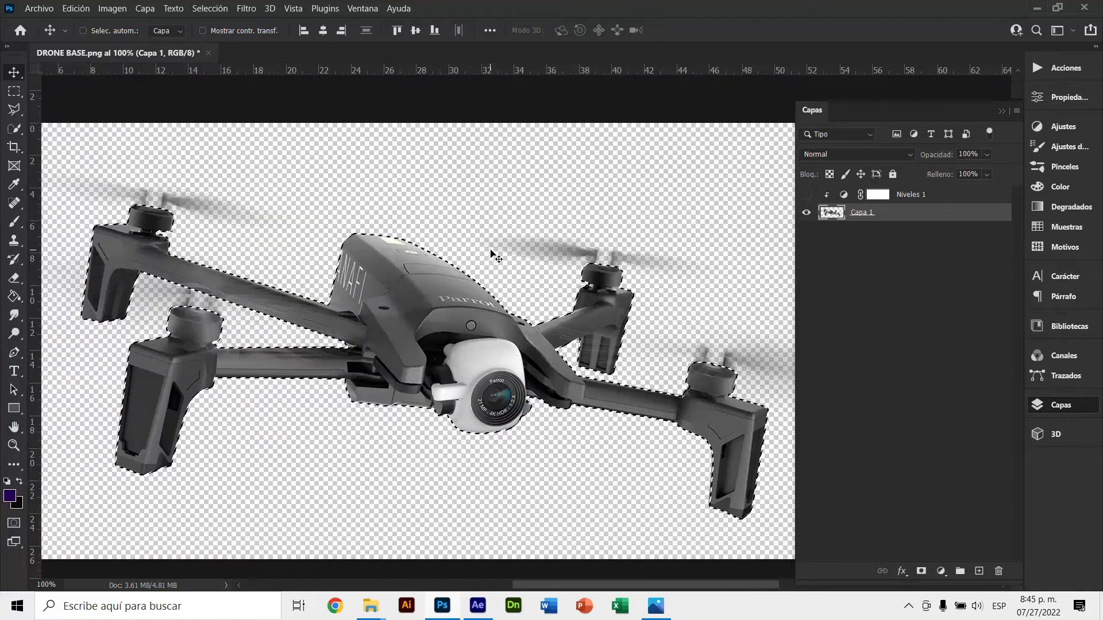
pyautogui.moveTo(457, 320); pyautogui.dragTo(493, 298)
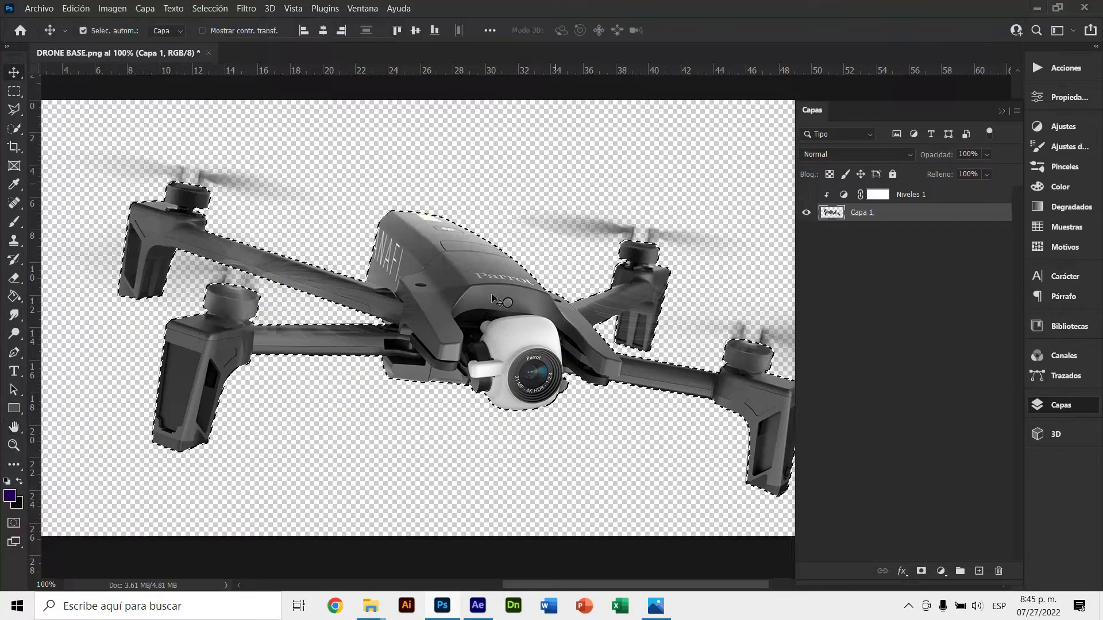
pyautogui.press('w')
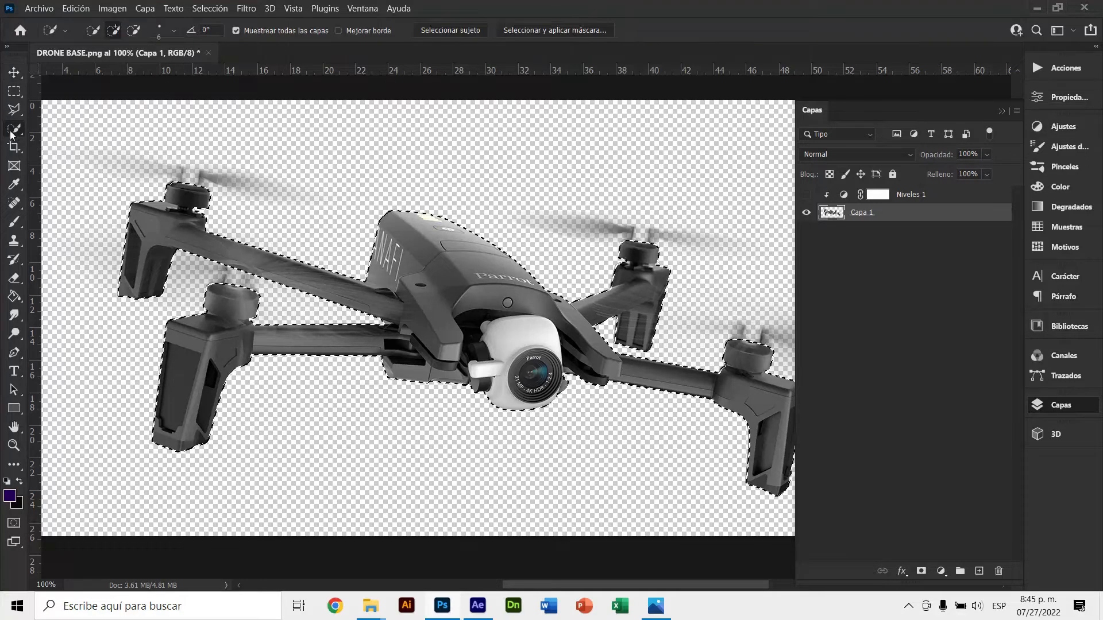
pyautogui.click(534, 29)
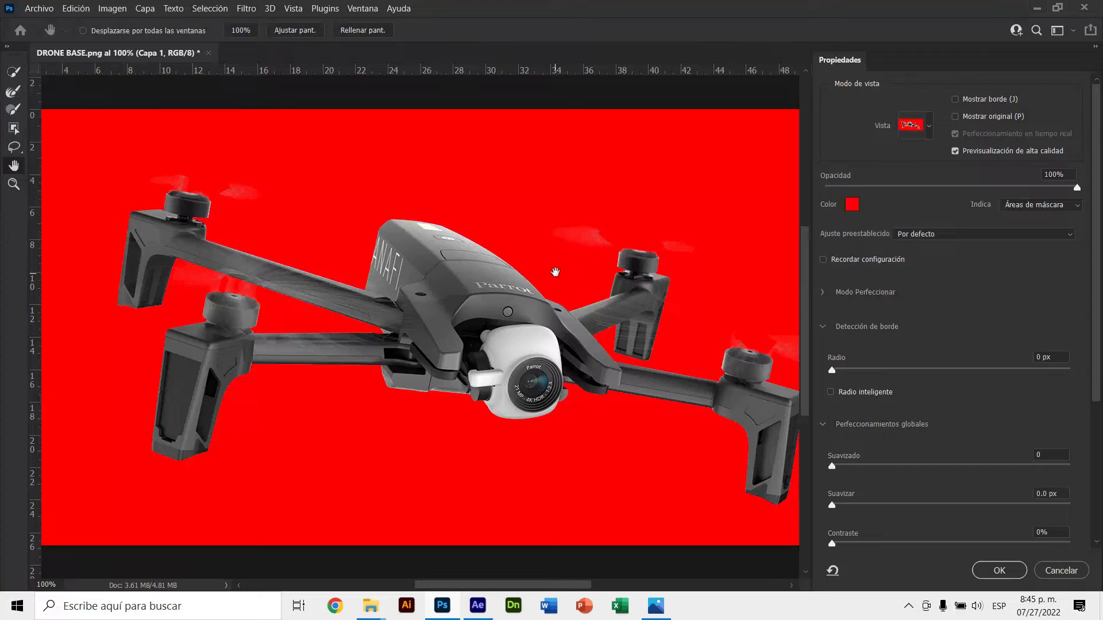
pyautogui.press('z')
pyautogui.moveTo(560, 286); pyautogui.dragTo(468, 313)
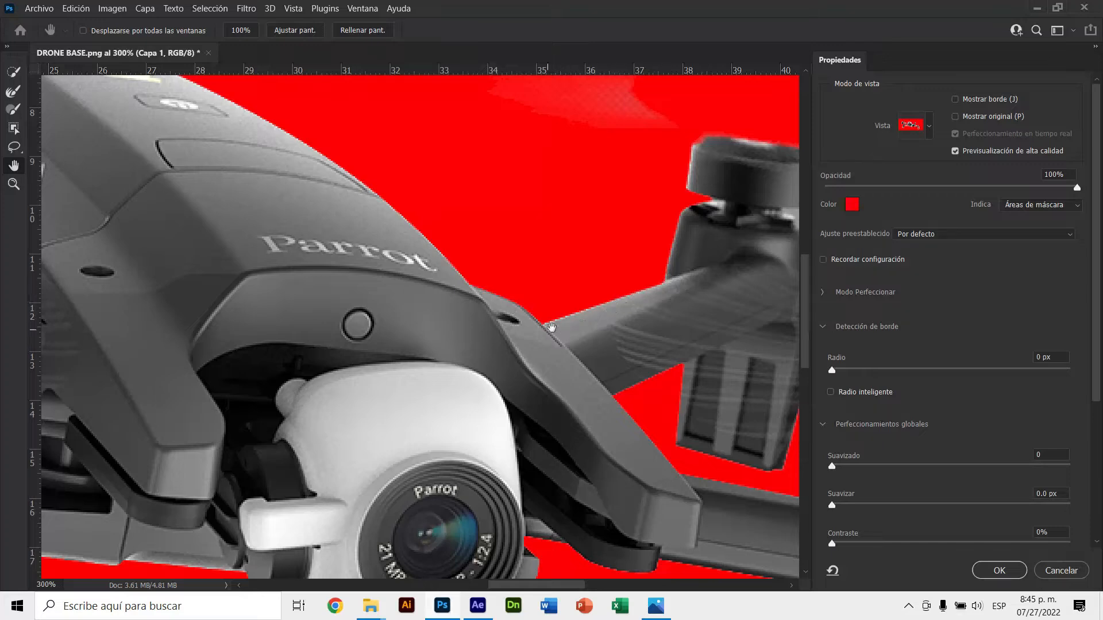
# Try bright green 66ff00 as the mask preview colour and return it to red ff0000
pyautogui.click(856, 205)
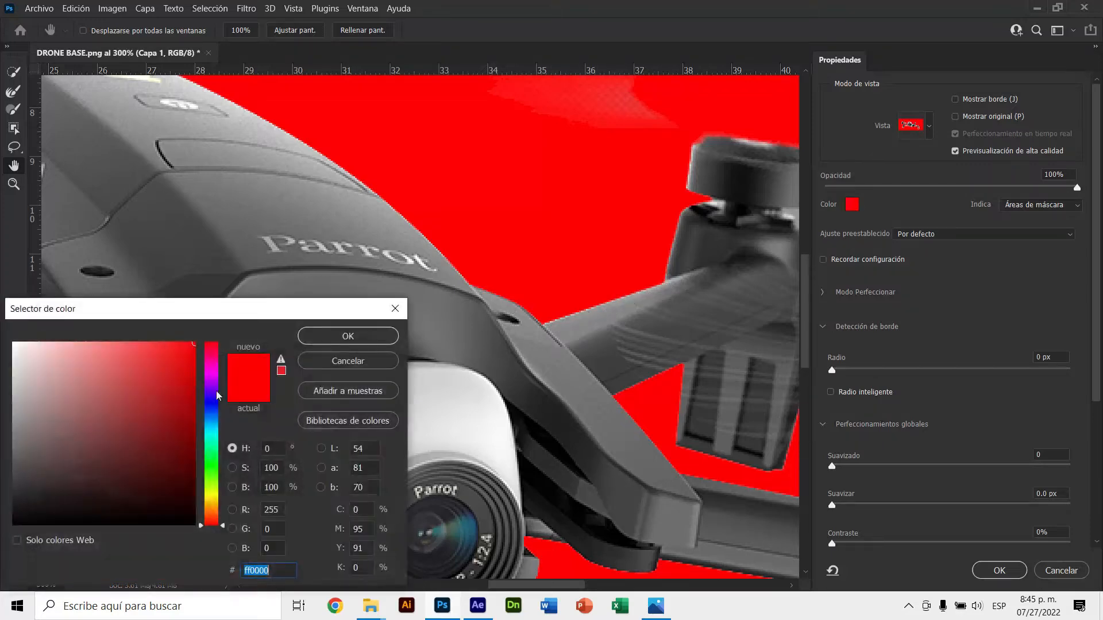
pyautogui.moveTo(209, 506); pyautogui.dragTo(209, 477)
pyautogui.click(146, 411)
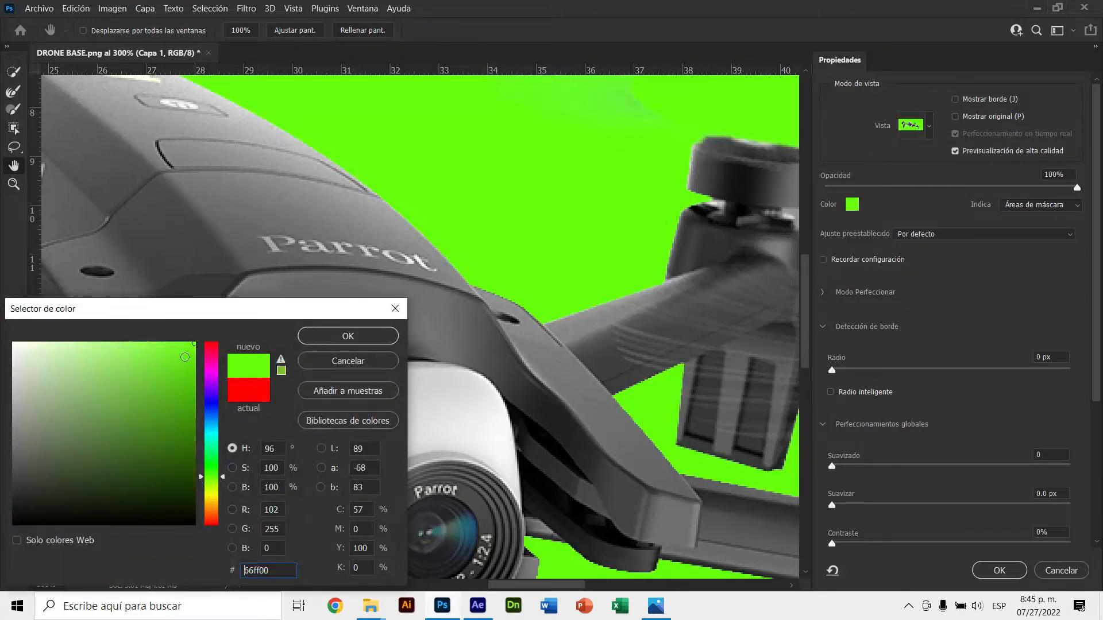
pyautogui.moveTo(6, 547)
pyautogui.mouseDown()
pyautogui.moveTo(113, 438)
pyautogui.moveTo(244, 338)
pyautogui.mouseUp()
pyautogui.click(211, 344)
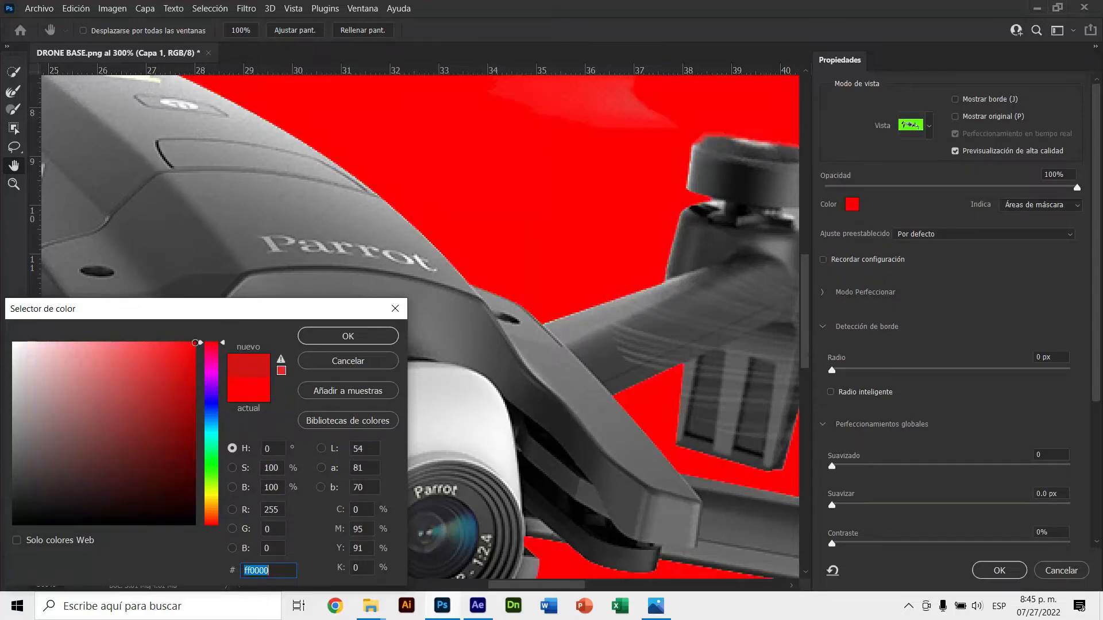
pyautogui.click(348, 336)
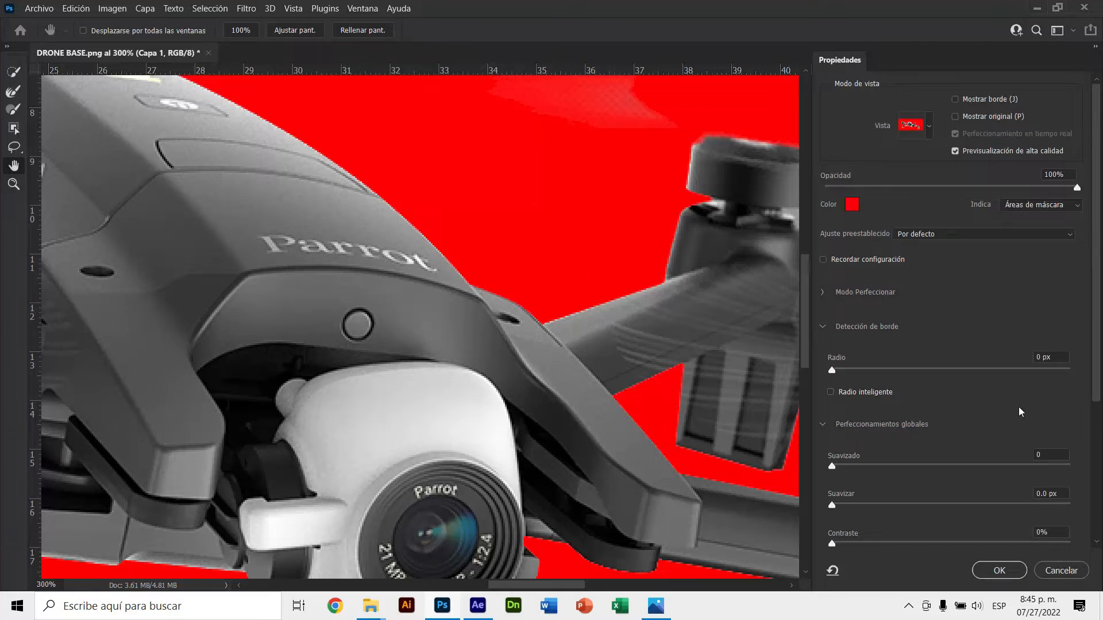
# Contract the drone selection by setting its edge shift (Desplazamiento de borde) to -25%
pyautogui.scroll(-3, 1020, 412)
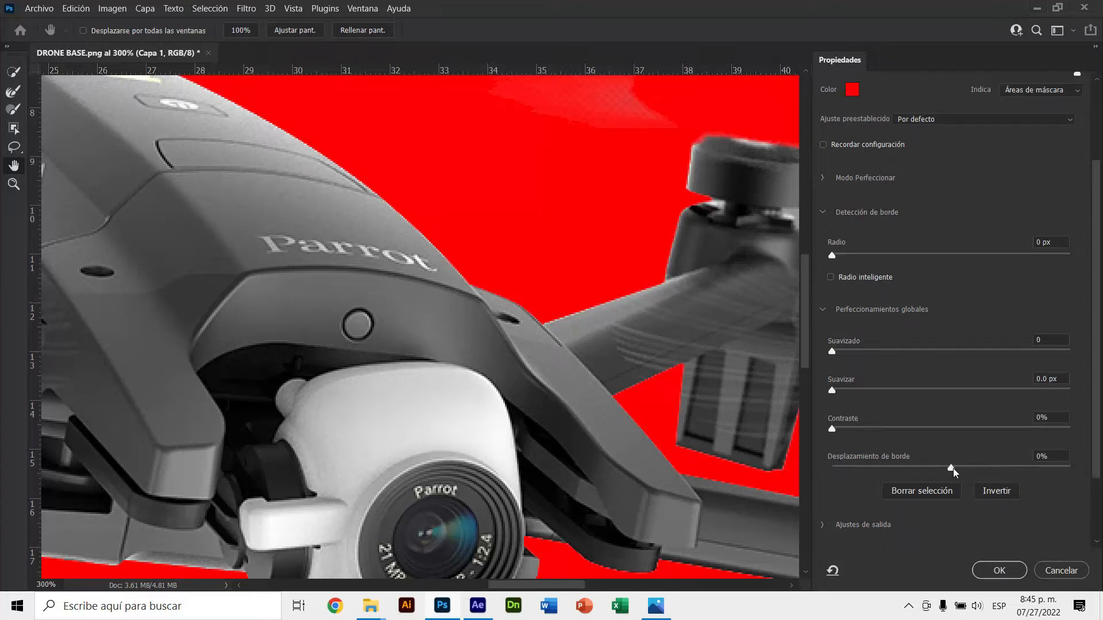
pyautogui.moveTo(951, 470); pyautogui.dragTo(949, 470)
pyautogui.moveTo(931, 471); pyautogui.dragTo(932, 470)
pyautogui.moveTo(937, 471); pyautogui.dragTo(909, 466)
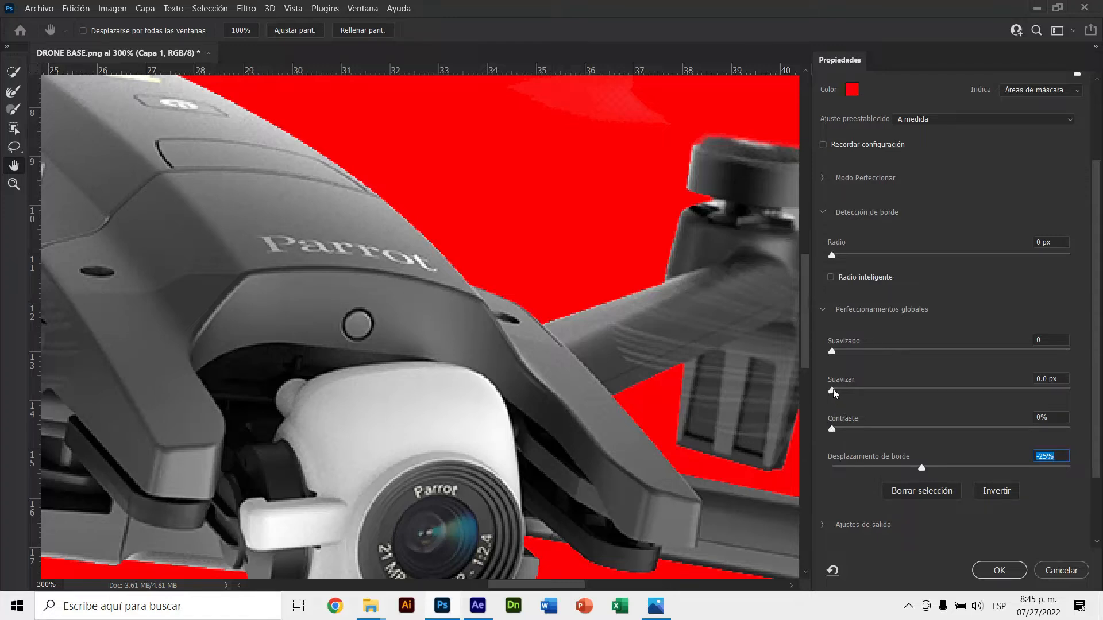
# Set Suavizado to 2, adjust Suavizar and Contraste slightly, and apply the selection refinement
pyautogui.moveTo(835, 353); pyautogui.dragTo(838, 354)
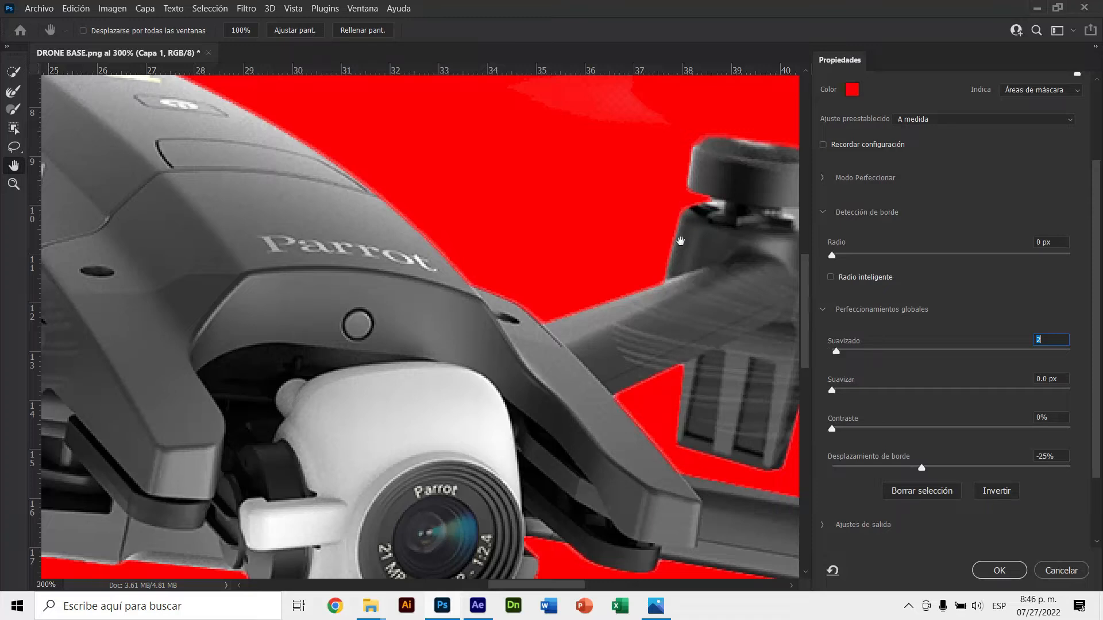
pyautogui.moveTo(836, 394); pyautogui.dragTo(0, 425)
pyautogui.moveTo(843, 432); pyautogui.dragTo(840, 432)
pyautogui.click(1001, 570)
# Add a layer mask to Capa 1 from the refined selection to hide the propellers
pyautogui.hotkey('ctrl', '1')
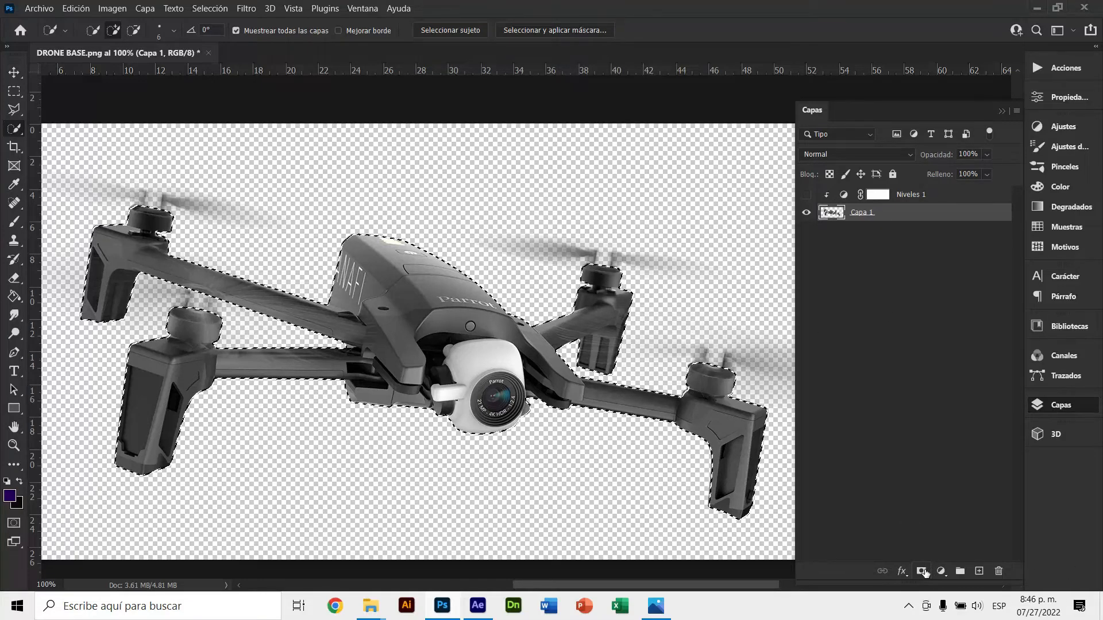
pyautogui.click(922, 572)
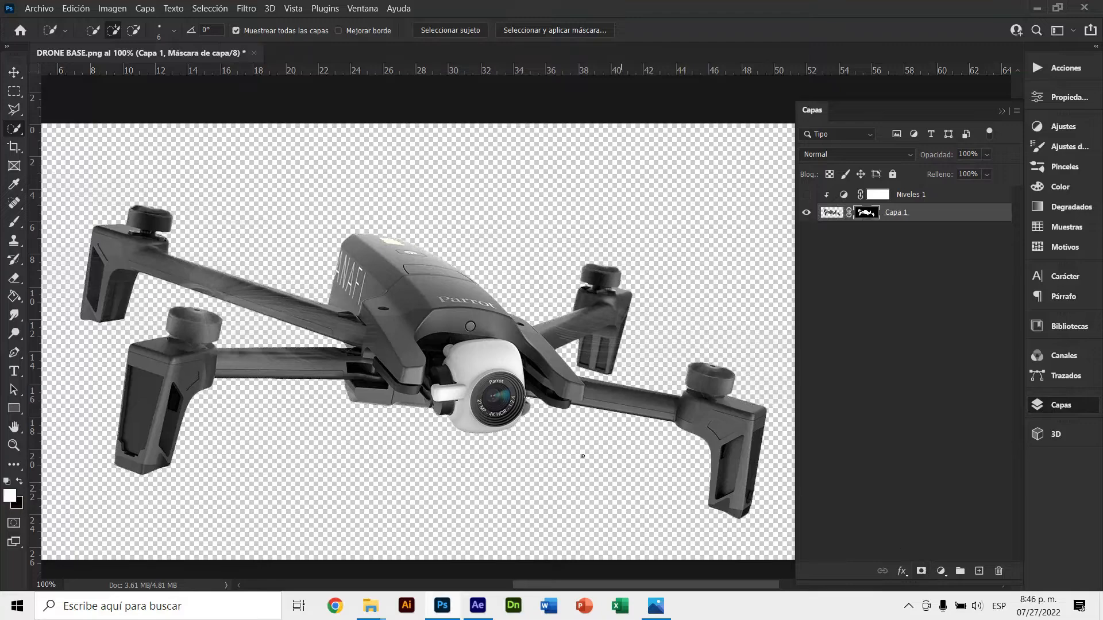
pyautogui.hotkey('ctrl', '-')
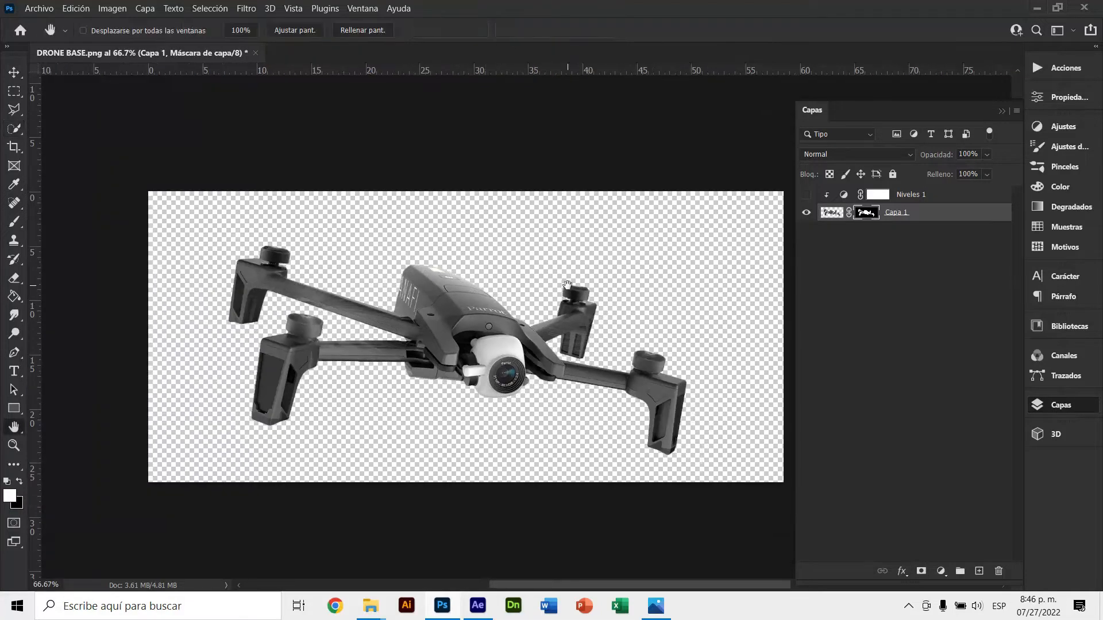
# Crop the canvas on all four sides to fit closely around the masked drone body
pyautogui.press('c')
pyautogui.moveTo(782, 337); pyautogui.dragTo(736, 335)
pyautogui.moveTo(193, 337); pyautogui.dragTo(229, 337)
pyautogui.moveTo(464, 191); pyautogui.dragTo(467, 212)
pyautogui.moveTo(466, 459); pyautogui.dragTo(466, 454)
pyautogui.press('Return')
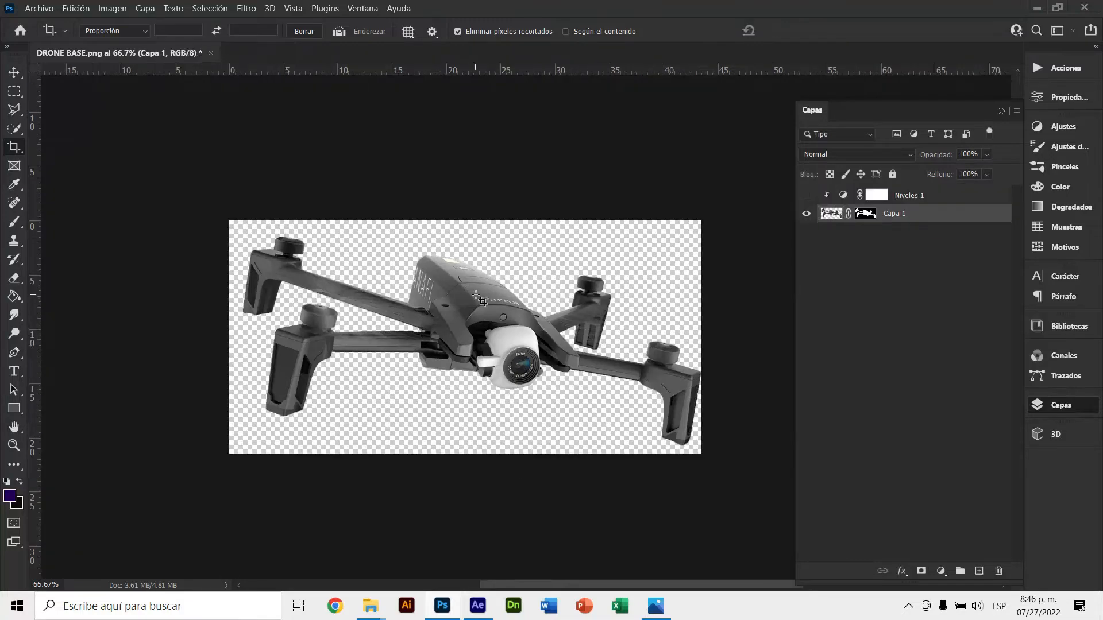
# Examine the masked drone's upper body and edges up close, and review the whole cropped image
pyautogui.press('z')
pyautogui.click(503, 297)
pyautogui.click(471, 270)
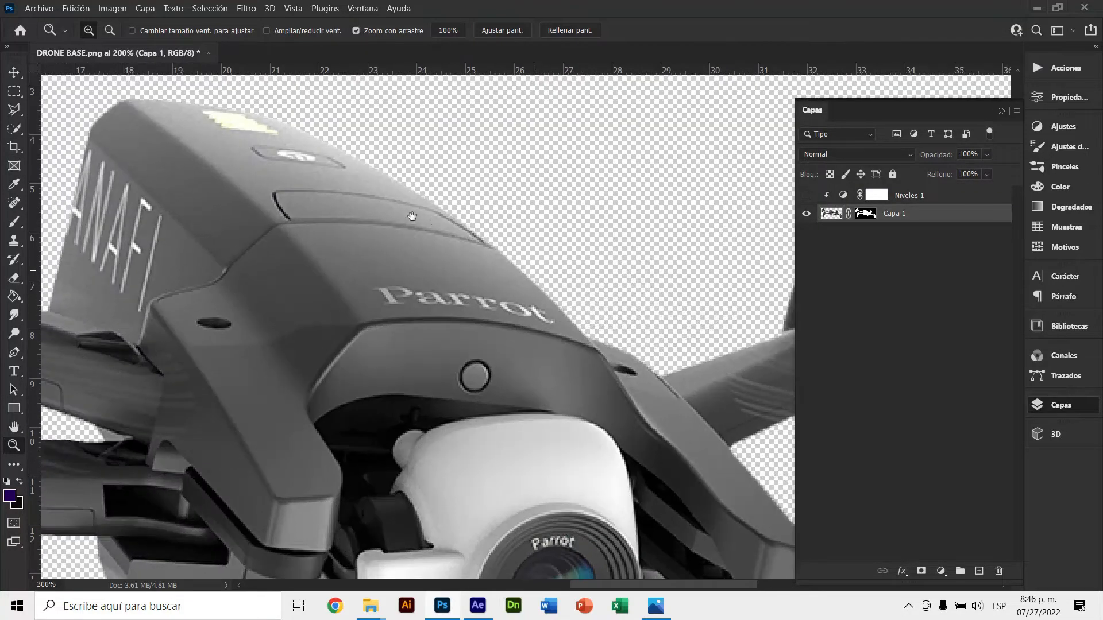
pyautogui.click(448, 217)
pyautogui.press('h')
pyautogui.scroll(-4, 448, 219)
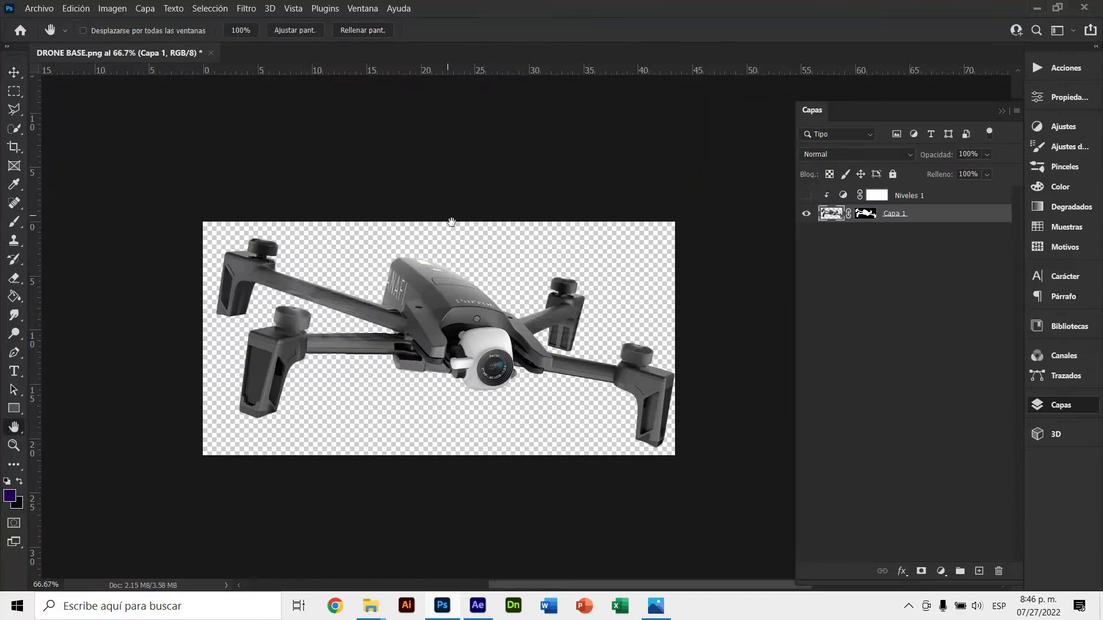
pyautogui.moveTo(452, 223); pyautogui.dragTo(458, 225)
pyautogui.press('v')
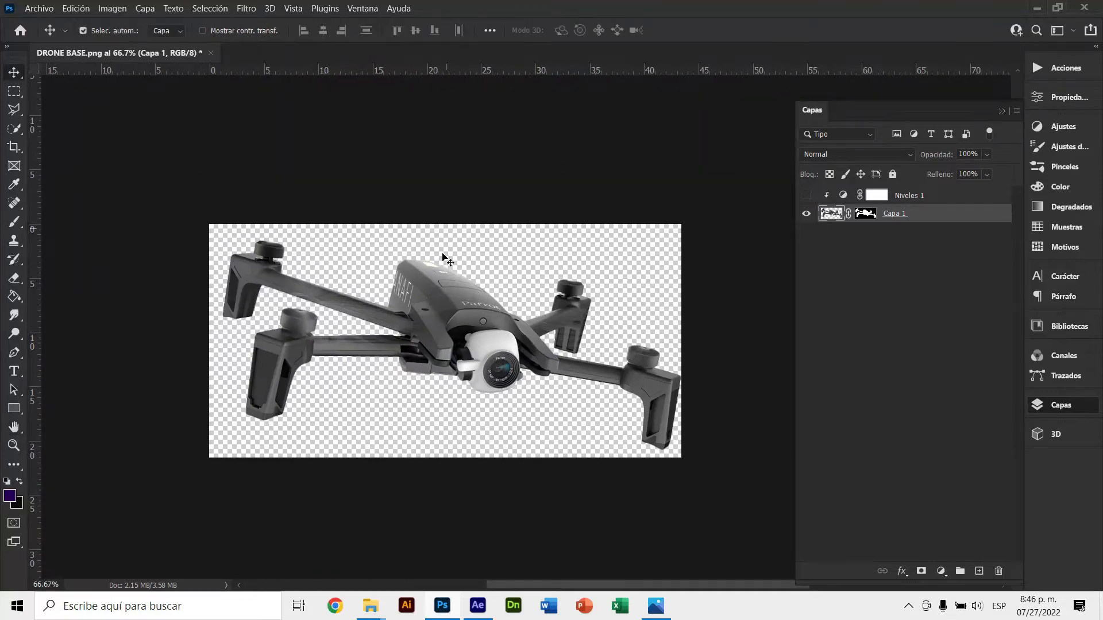
pyautogui.click(40, 7)
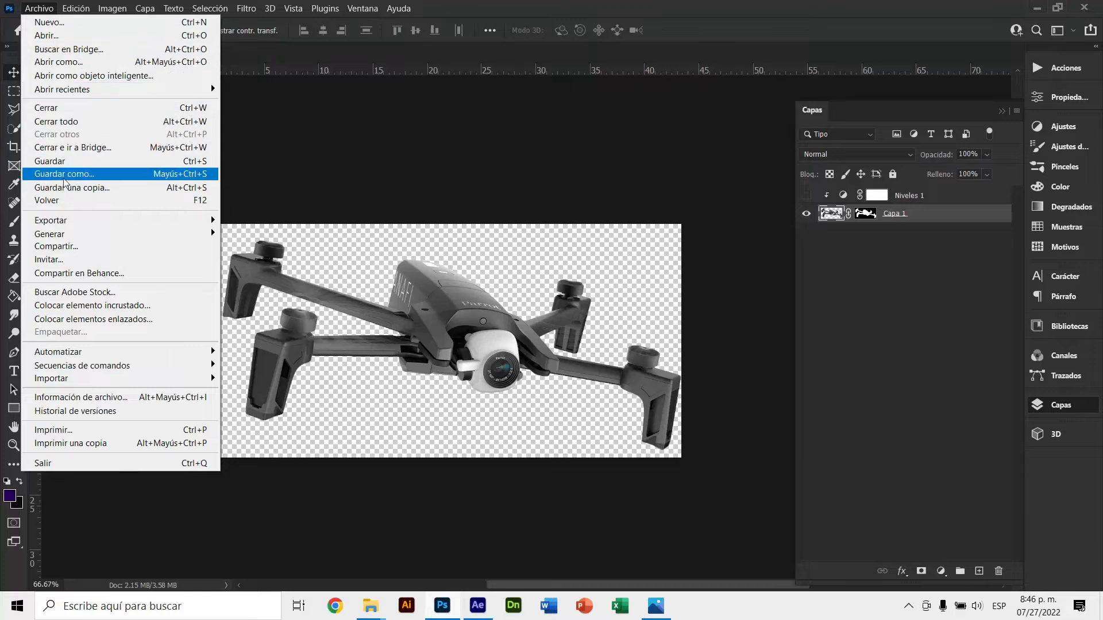
pyautogui.press('Escape')
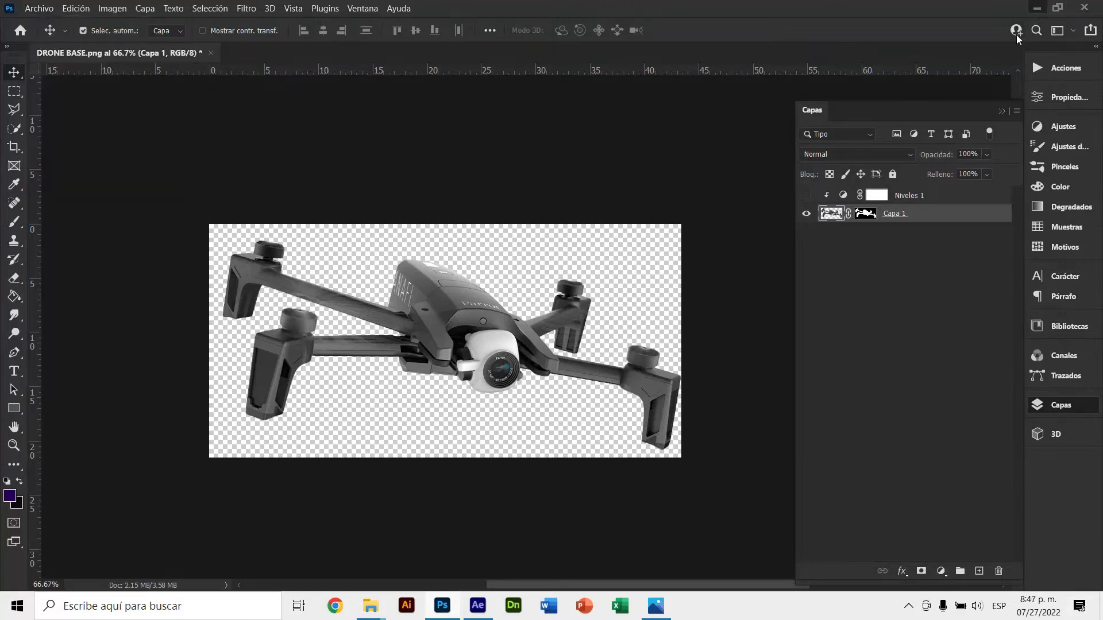
# Switch to After Effects and start a new project, saving the changes to DRONE 01.aep
pyautogui.click(1037, 8)
pyautogui.click(482, 605)
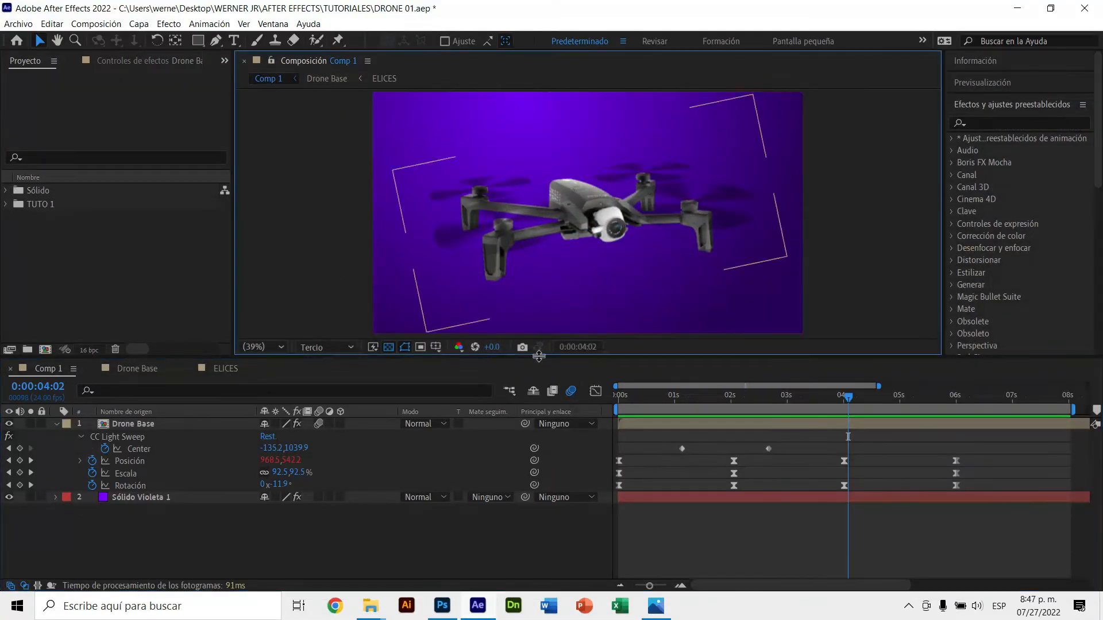
pyautogui.moveTo(538, 357); pyautogui.dragTo(538, 410)
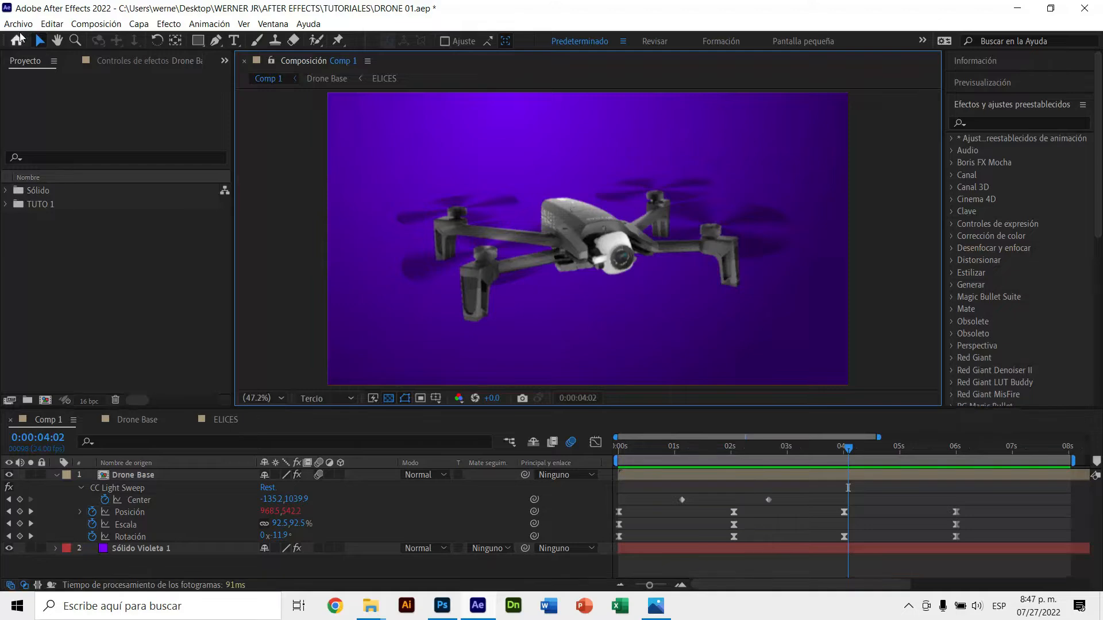
pyautogui.click(16, 40)
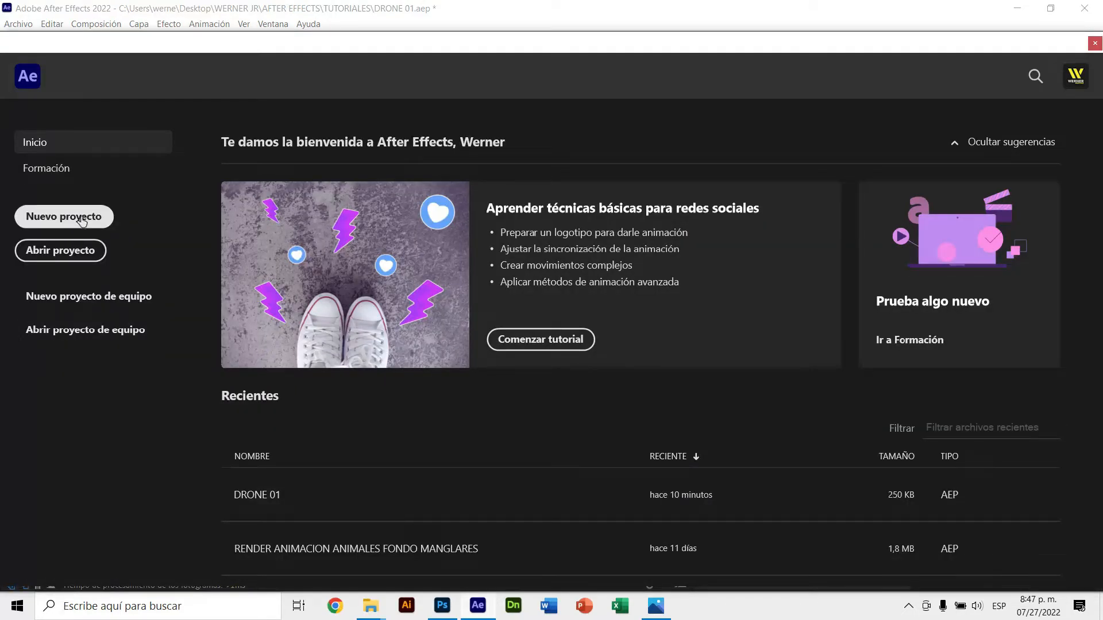
pyautogui.click(55, 221)
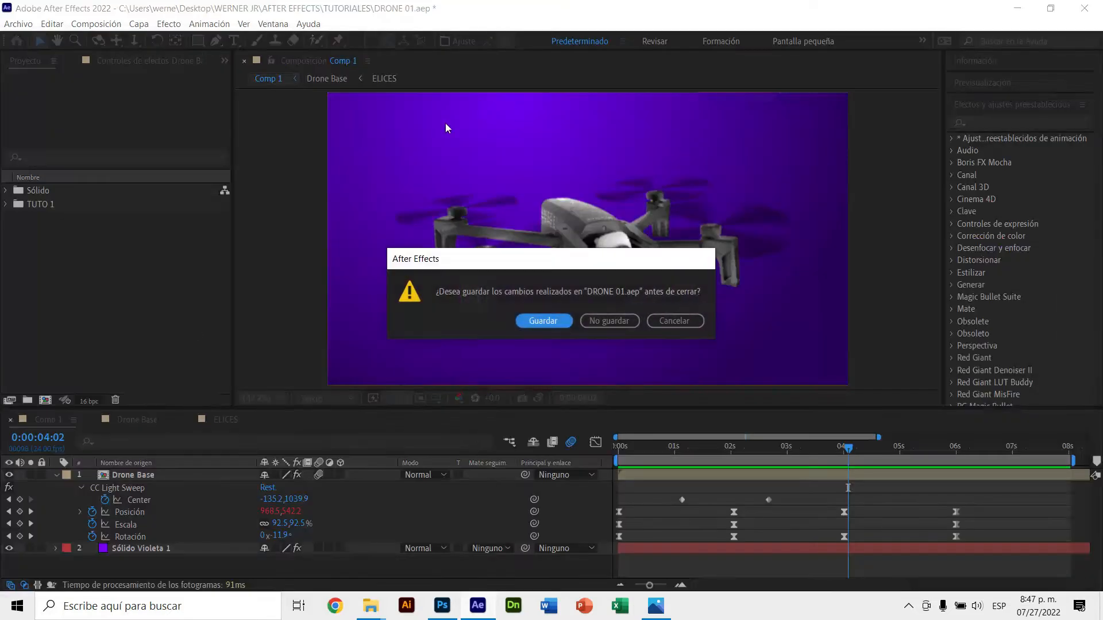
pyautogui.click(545, 319)
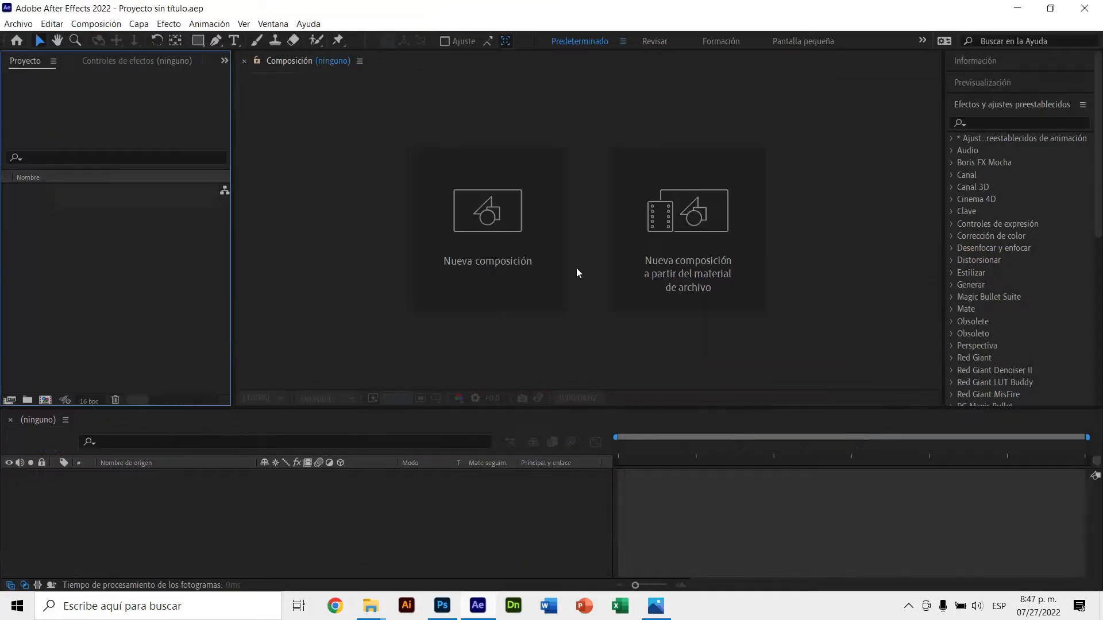
# Start a fresh new project again, discarding the changes to the untitled one
pyautogui.click(247, 227)
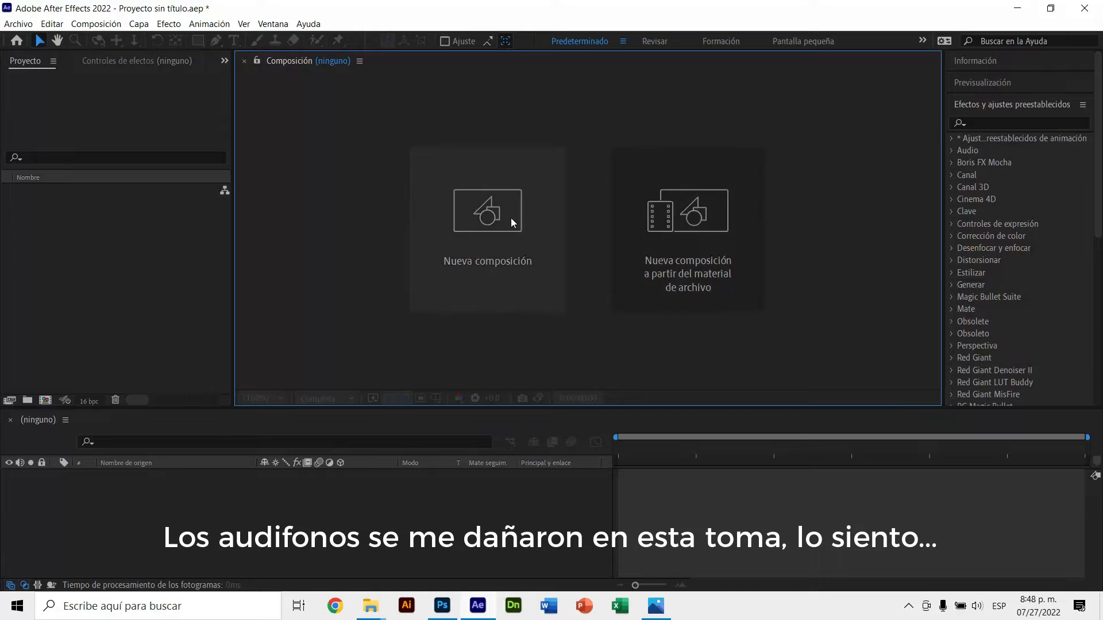
pyautogui.click(17, 42)
pyautogui.click(95, 218)
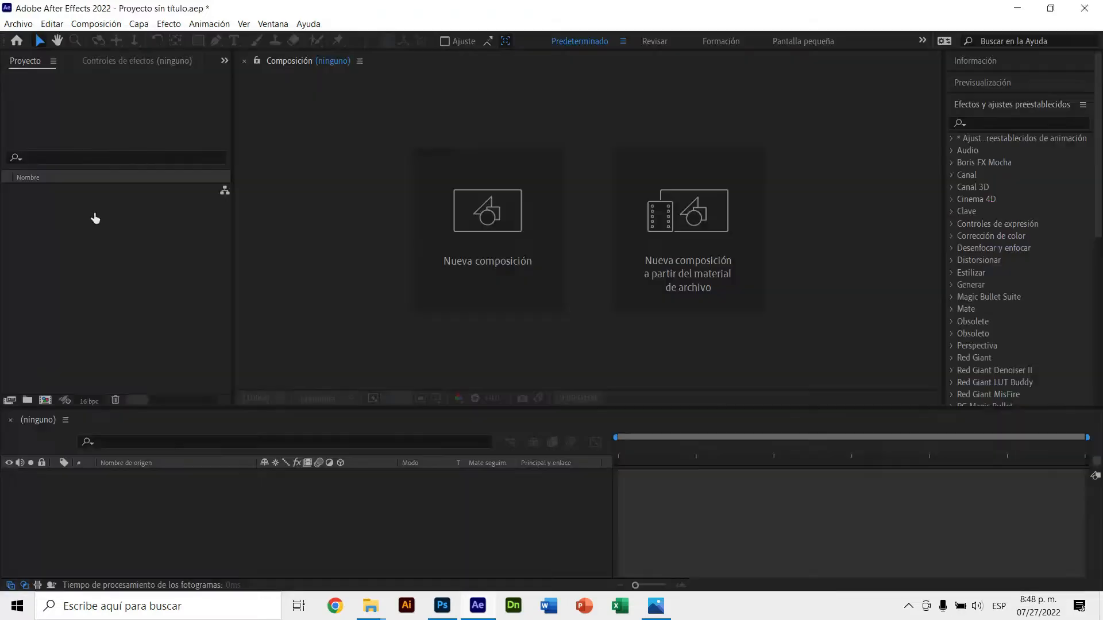
pyautogui.click(614, 322)
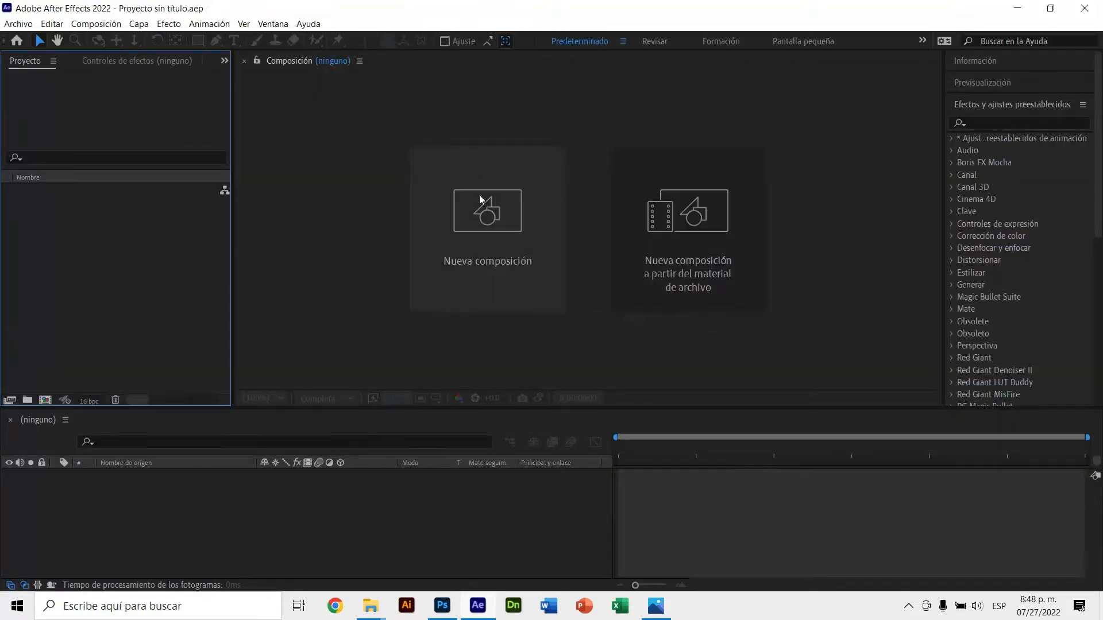
# Start a new composition named RENDER FINAL with a width of 1920 px and a height of 1080 px
pyautogui.click(480, 257)
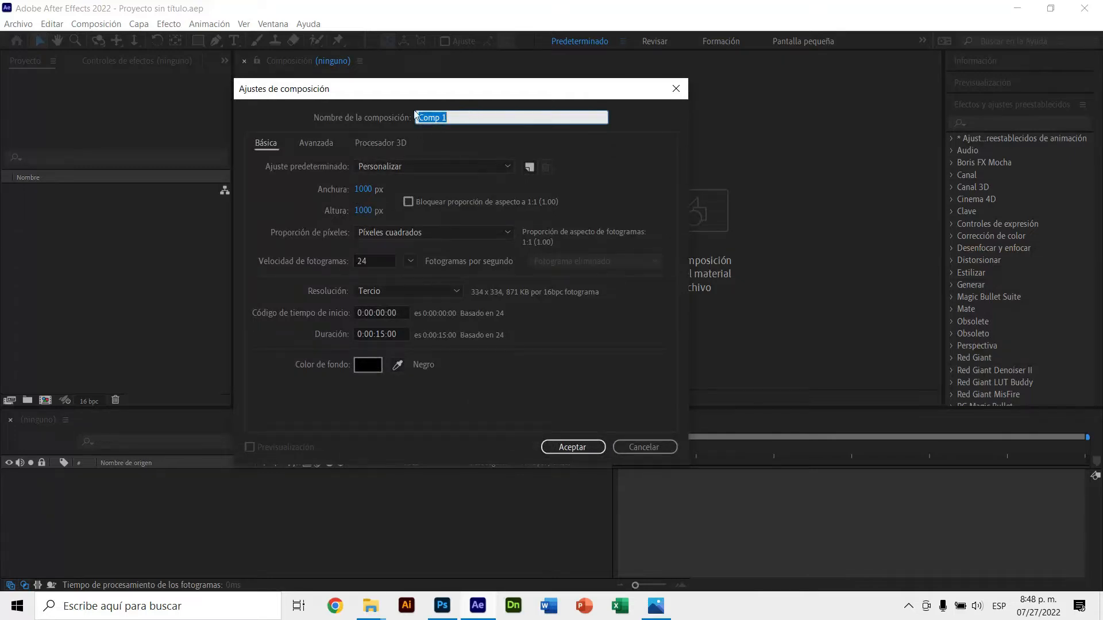
pyautogui.write('RENDER FINAL')
pyautogui.click(364, 190)
pyautogui.write('1920')
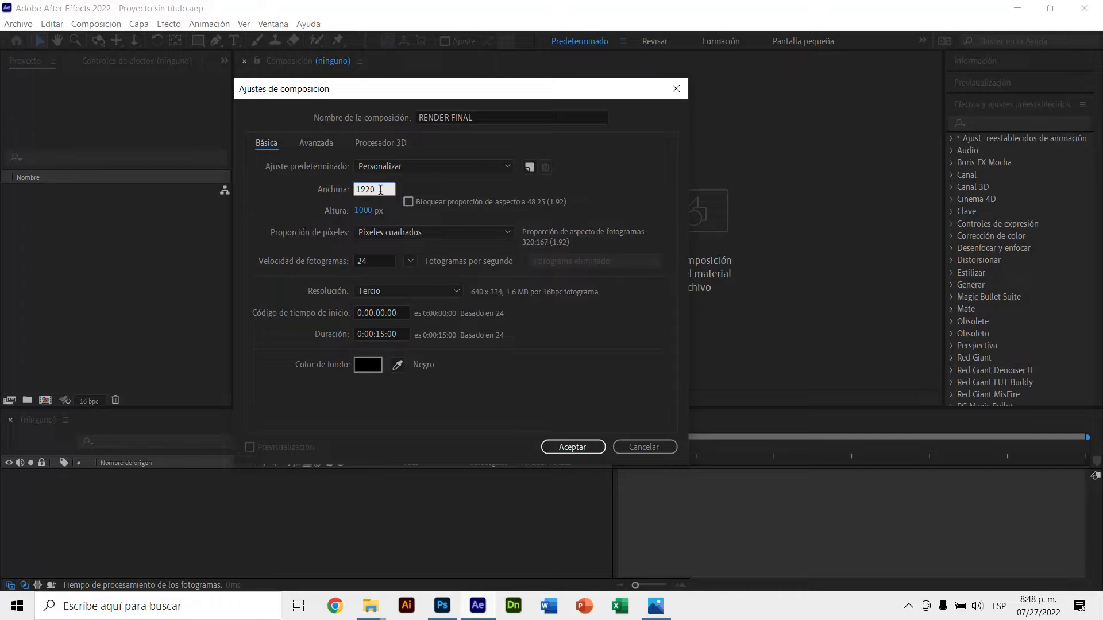
pyautogui.press('Tab')
pyautogui.write('1')
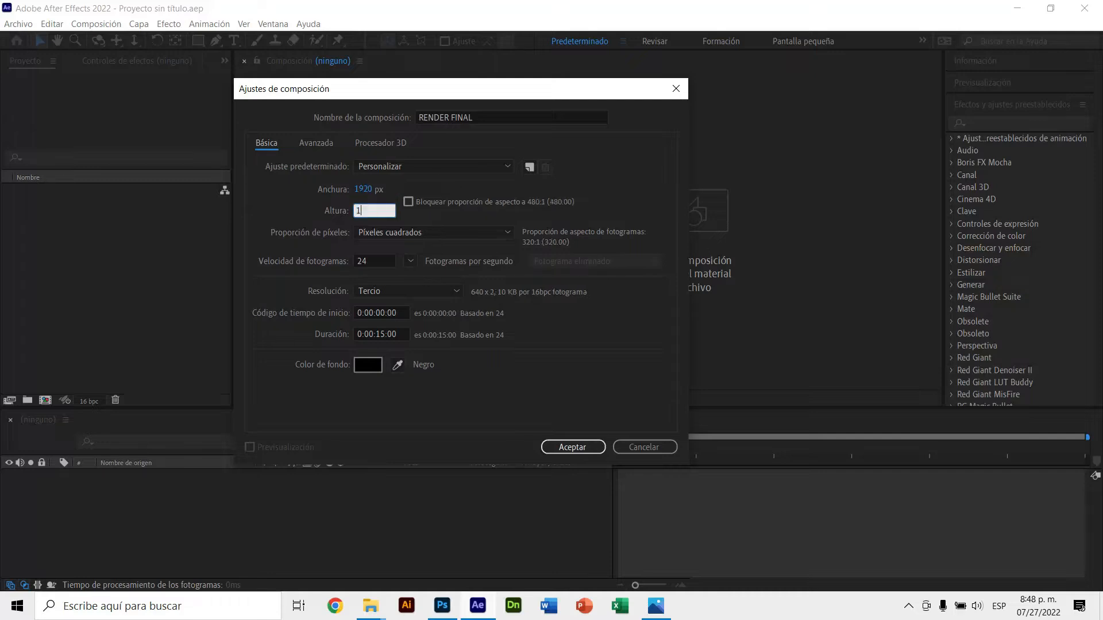
pyautogui.write('080')
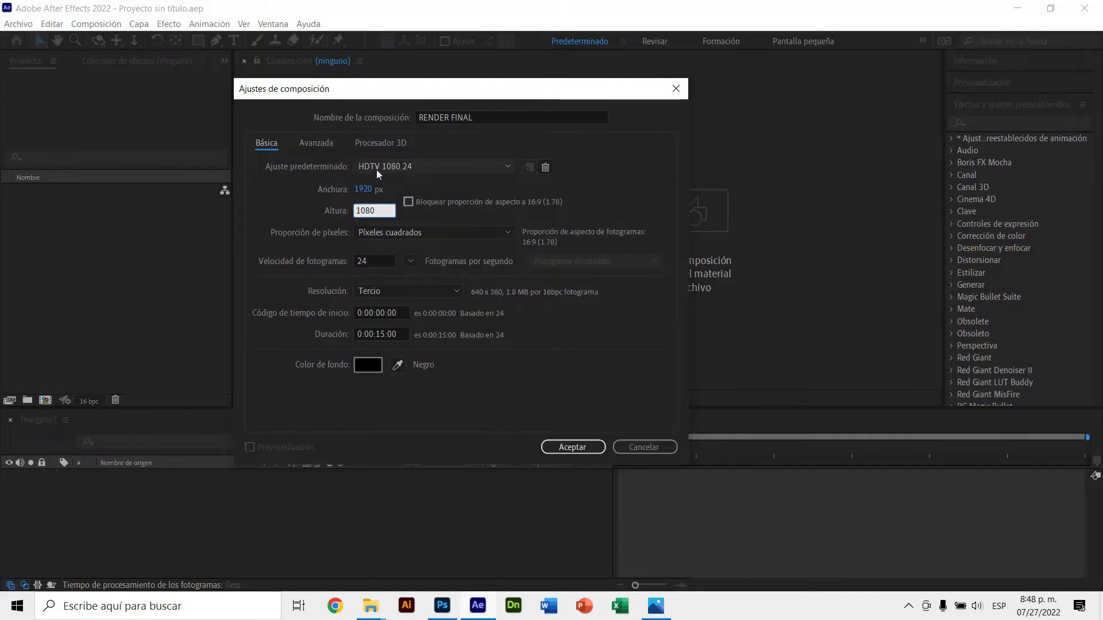
# Keep 24 frames per second, set the duration to 0:00:10:00, and create the RENDER FINAL composition
pyautogui.click(406, 262)
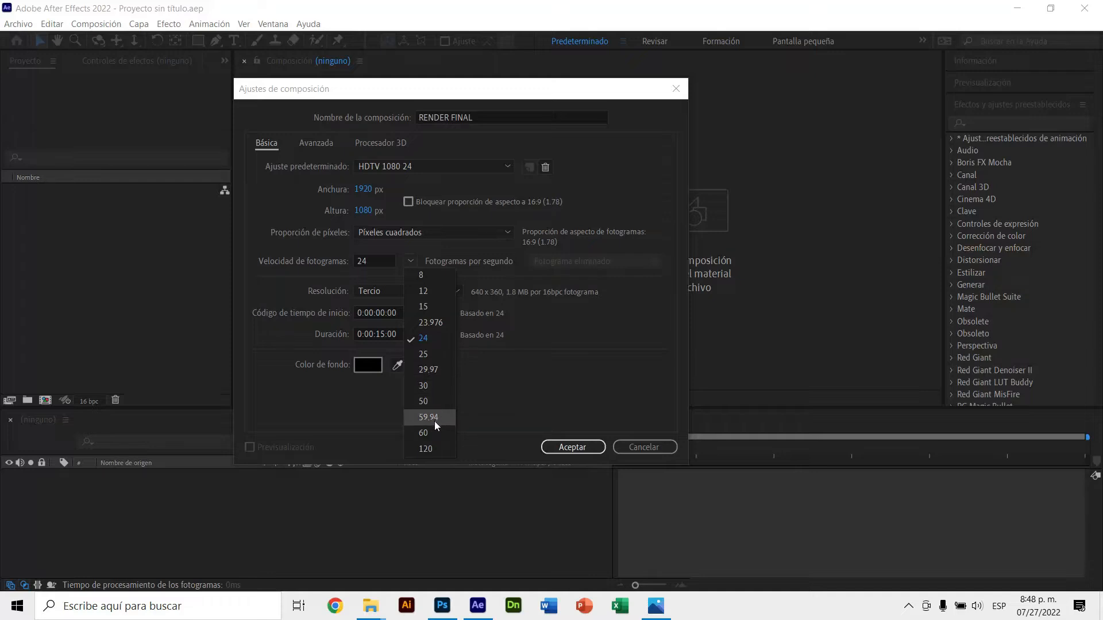
pyautogui.click(425, 338)
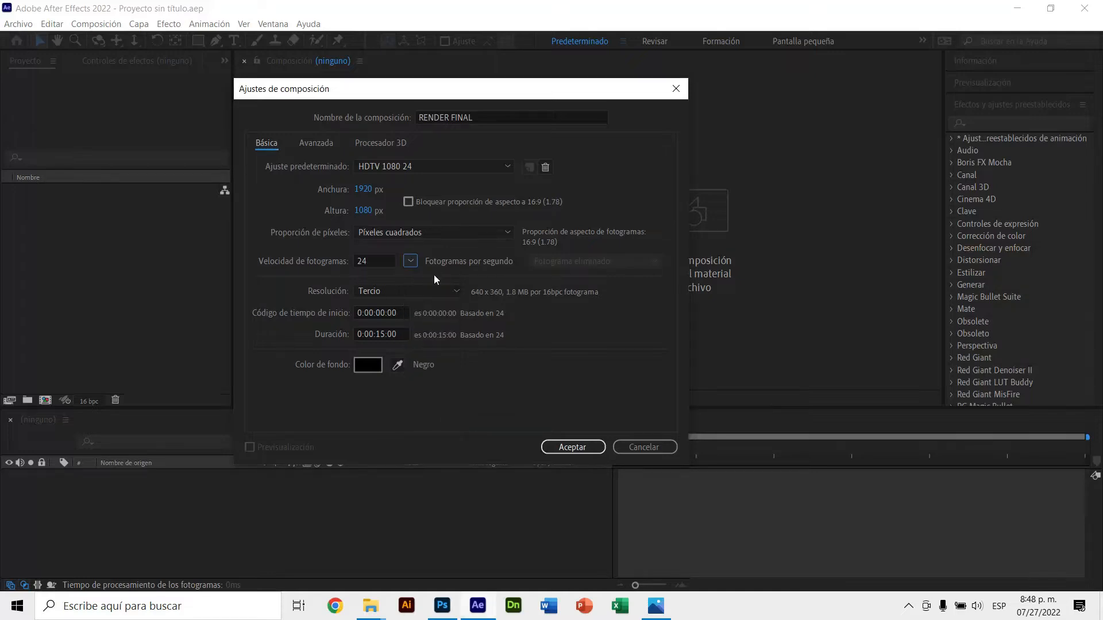
pyautogui.click(384, 339)
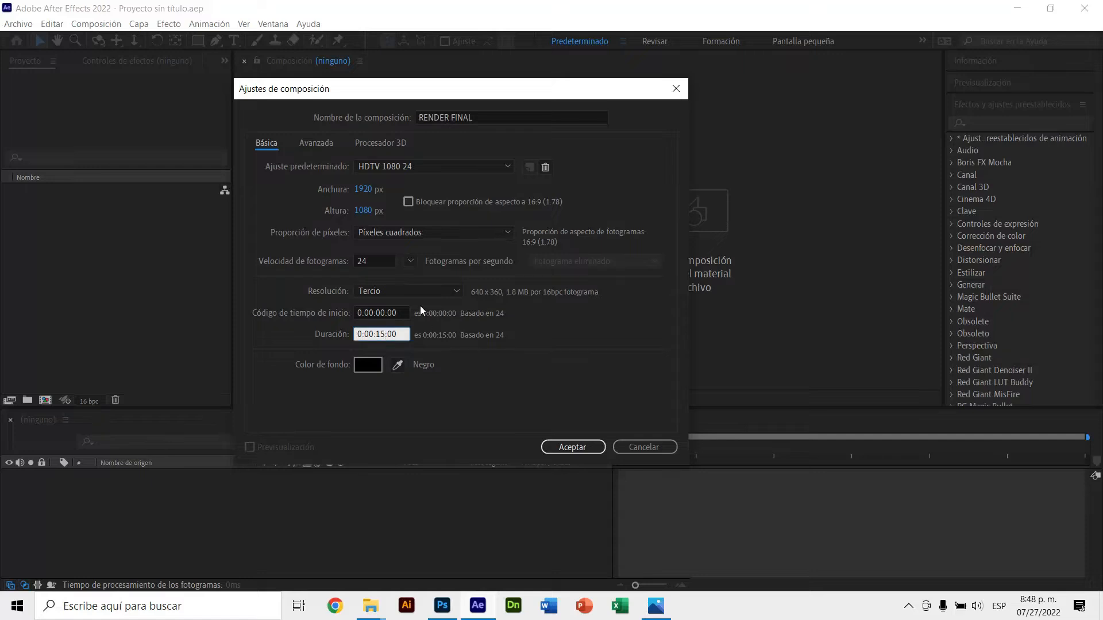
pyautogui.press('BackSpace')
pyautogui.write('0')
pyautogui.click(399, 313)
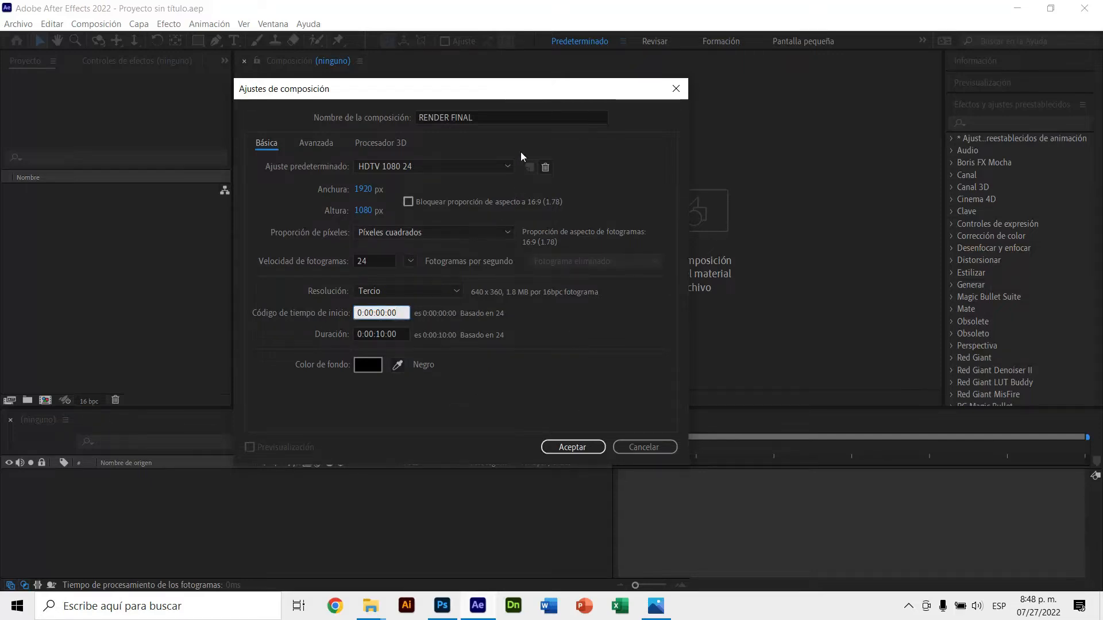
pyautogui.moveTo(534, 91); pyautogui.dragTo(617, 113)
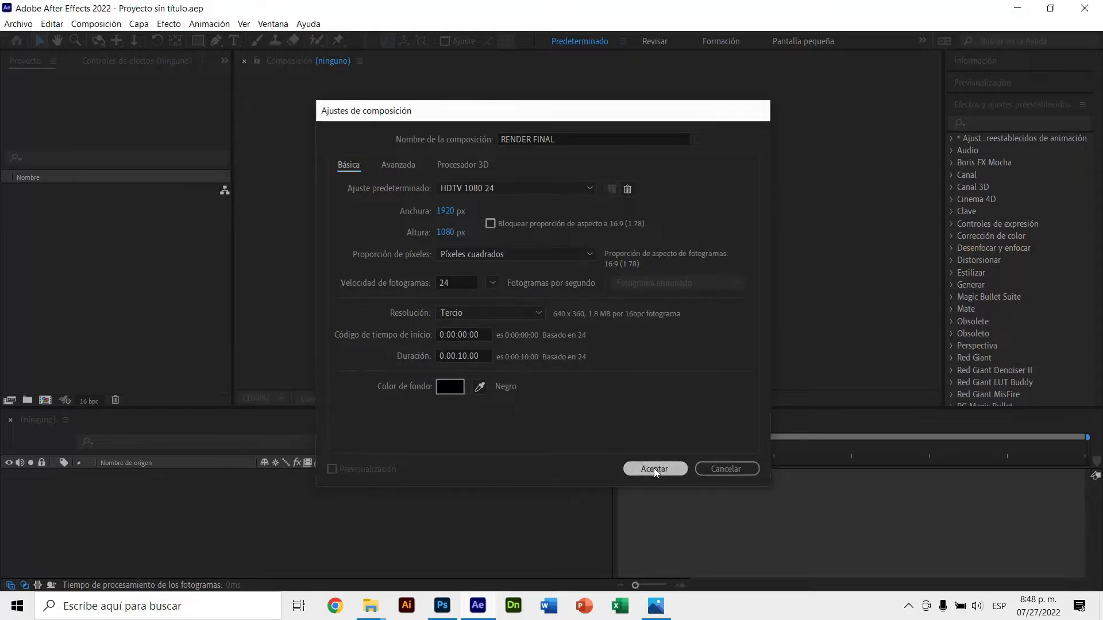
pyautogui.click(654, 468)
pyautogui.click(649, 281)
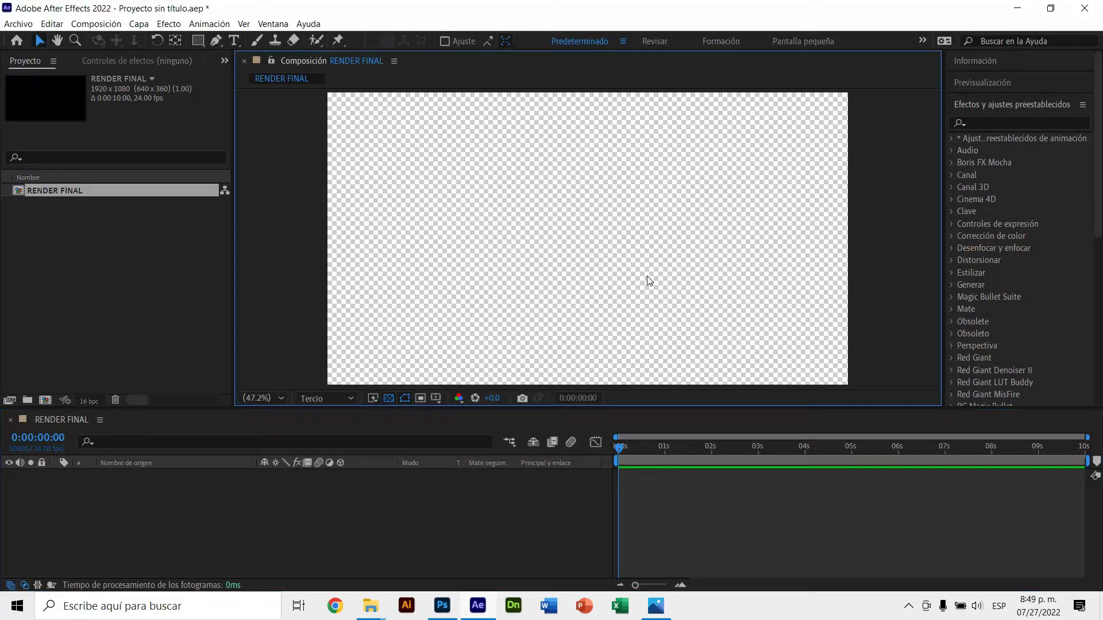
# View the composition against its black background, fit it to the viewer, and restore the transparency grid
pyautogui.press(',')
pyautogui.press(',')
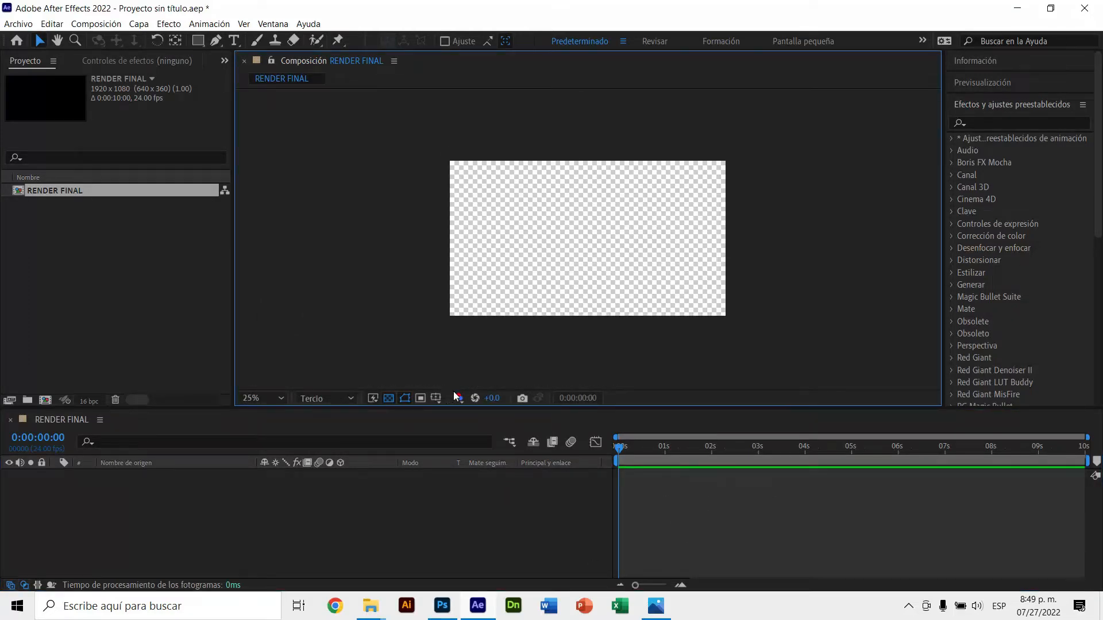
pyautogui.click(389, 398)
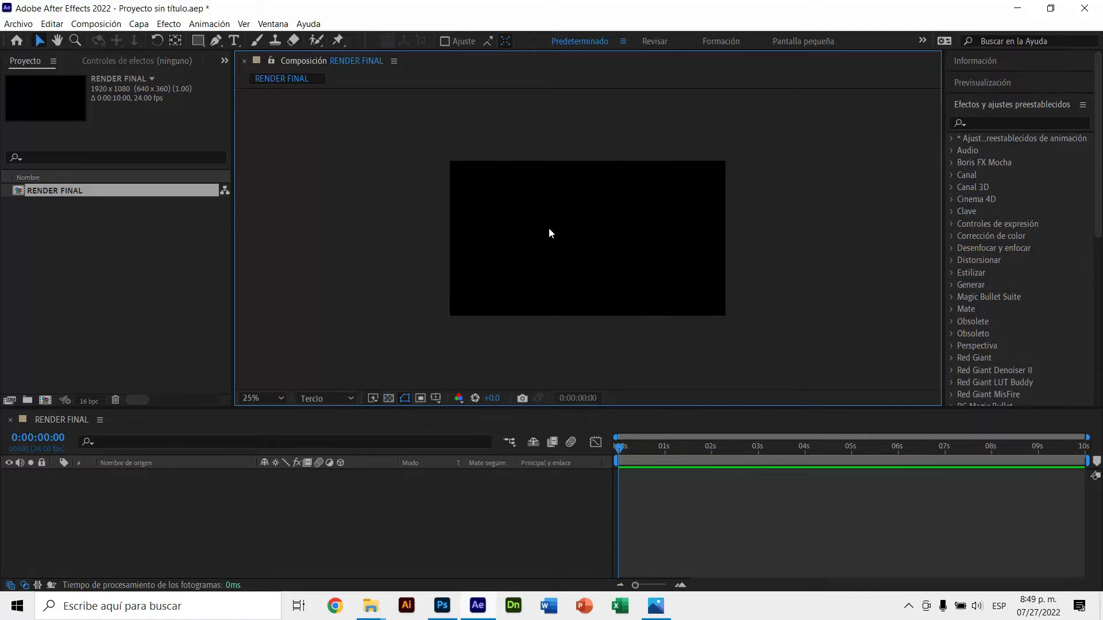
pyautogui.click(17, 303)
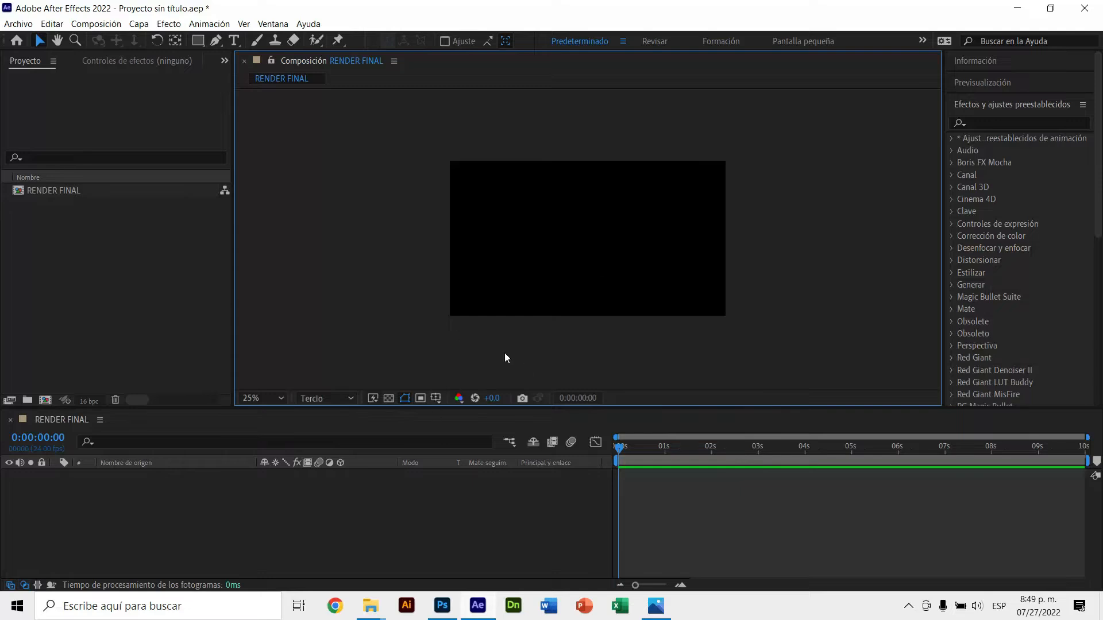
pyautogui.click(256, 398)
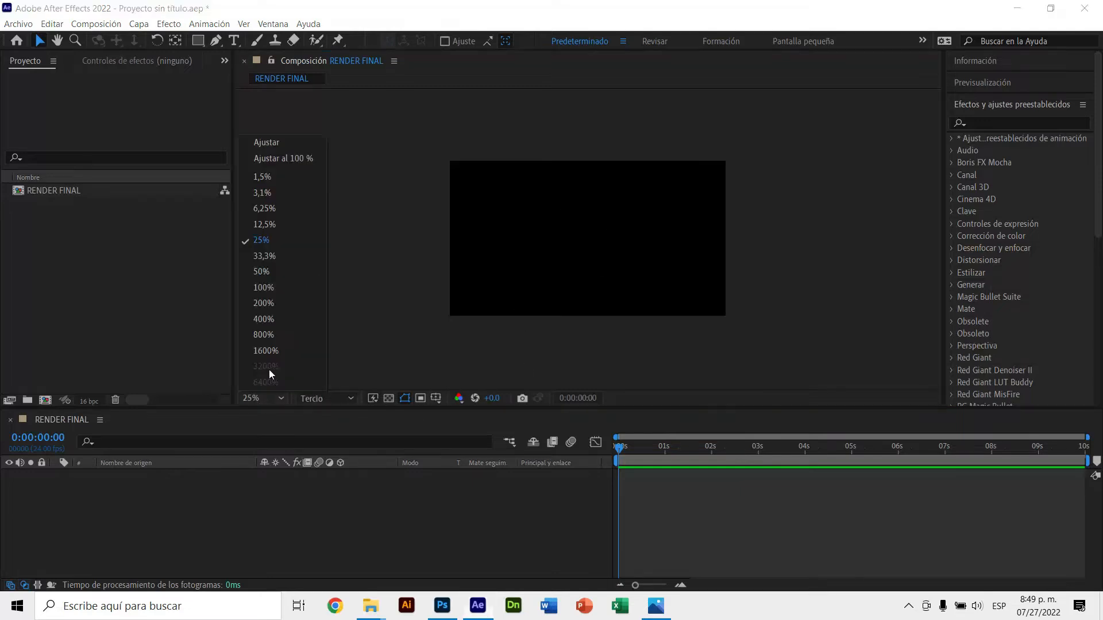
pyautogui.click(304, 158)
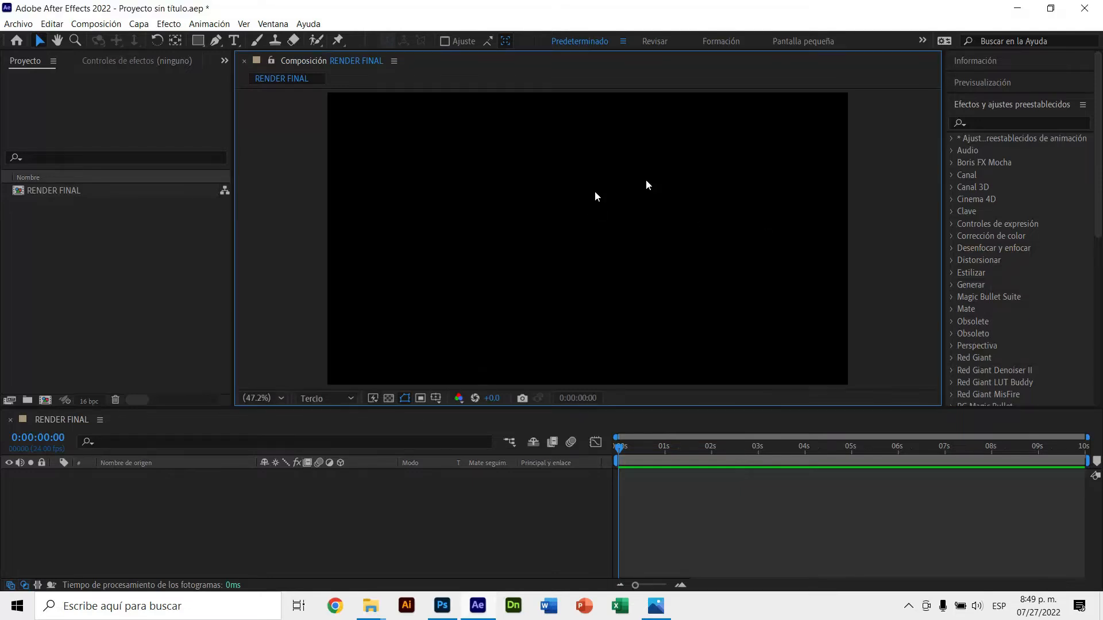
pyautogui.click(385, 399)
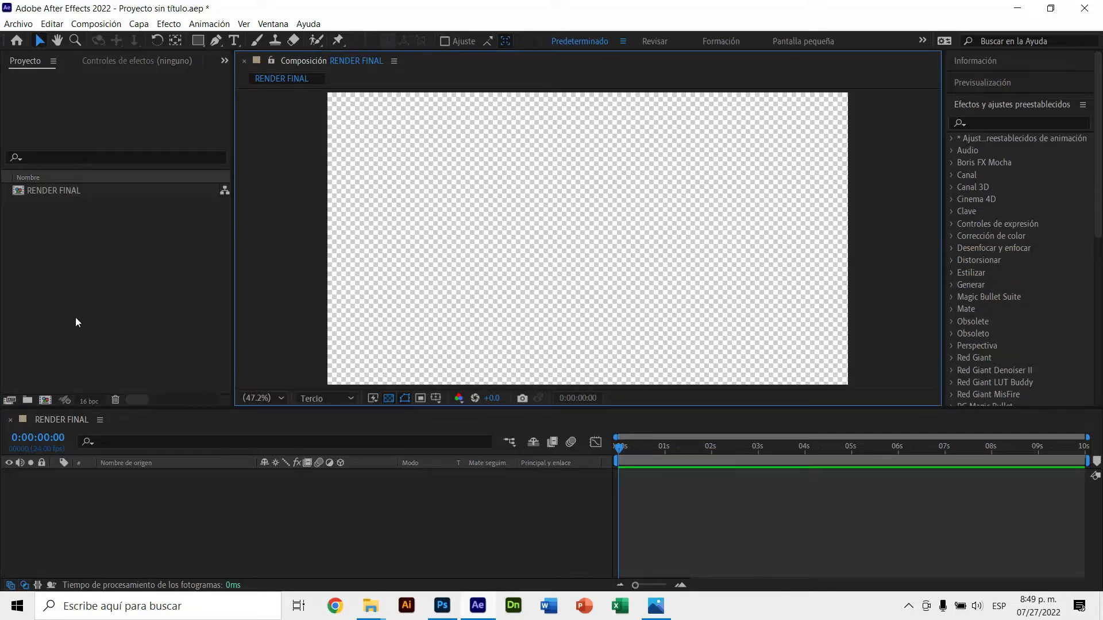
# Import Drone Base.psd from the Descargas folder as footage (Material de archivo) with merged layers
pyautogui.doubleClick(185, 236)
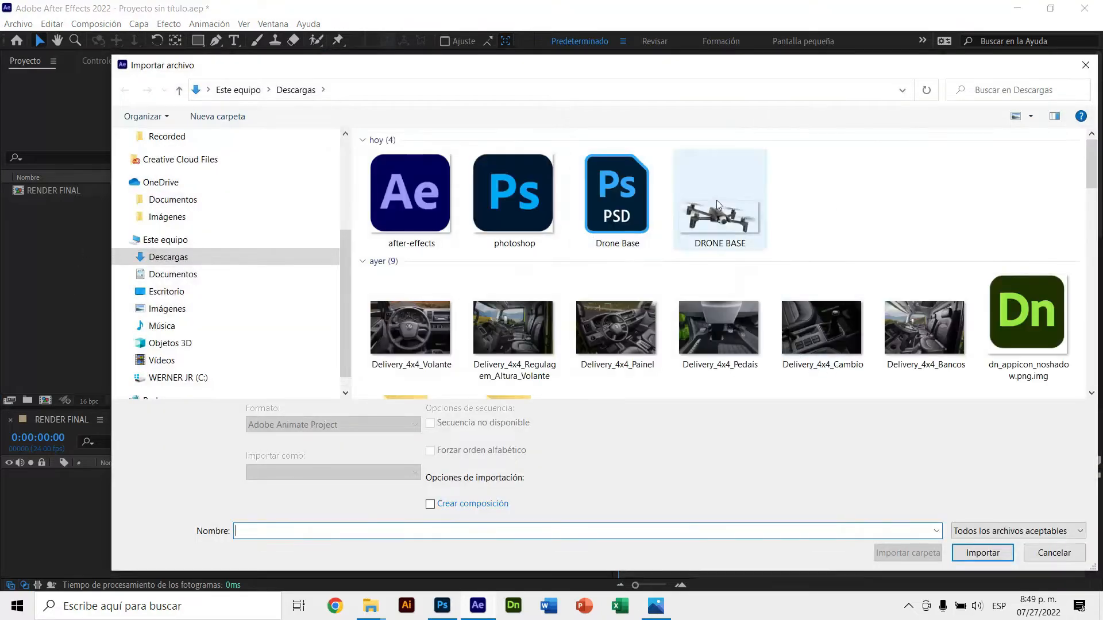
pyautogui.click(715, 200)
pyautogui.click(616, 189)
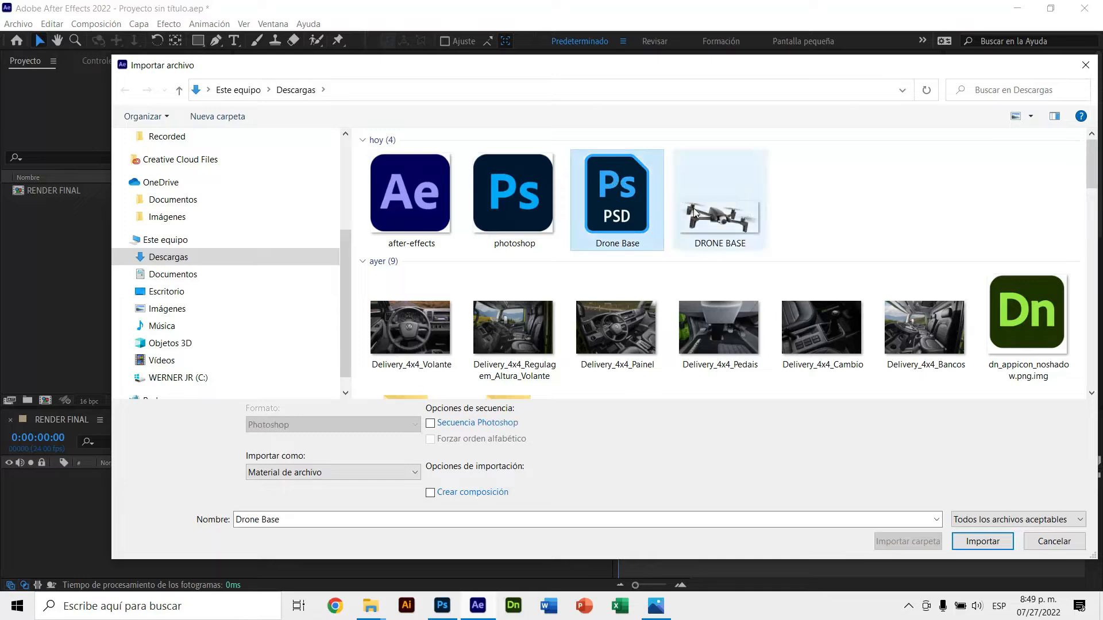
pyautogui.doubleClick(618, 191)
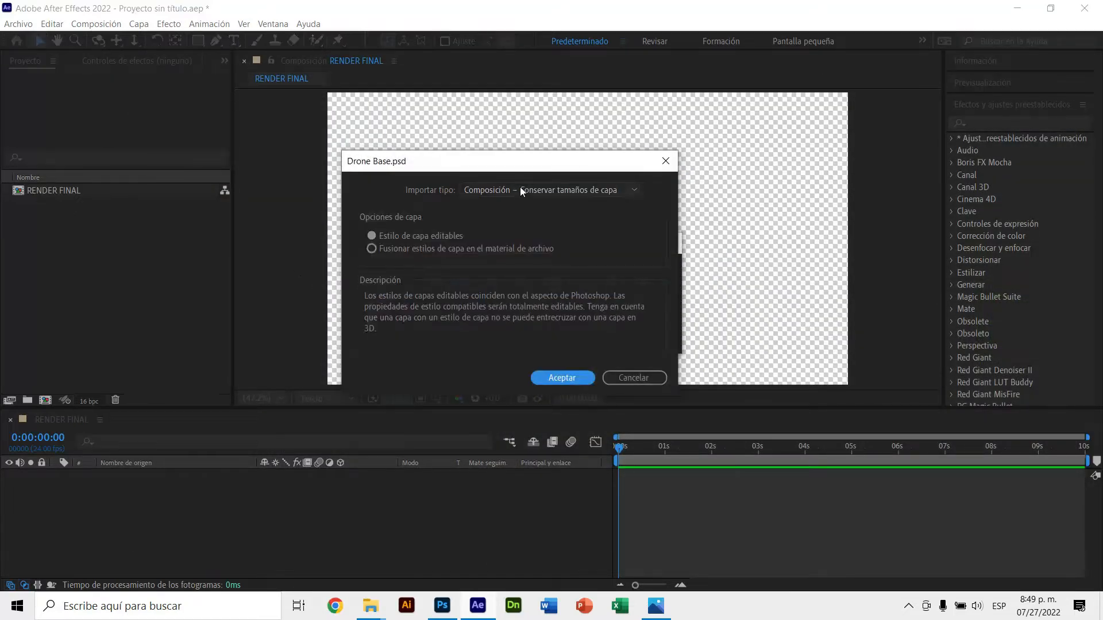
pyautogui.click(519, 187)
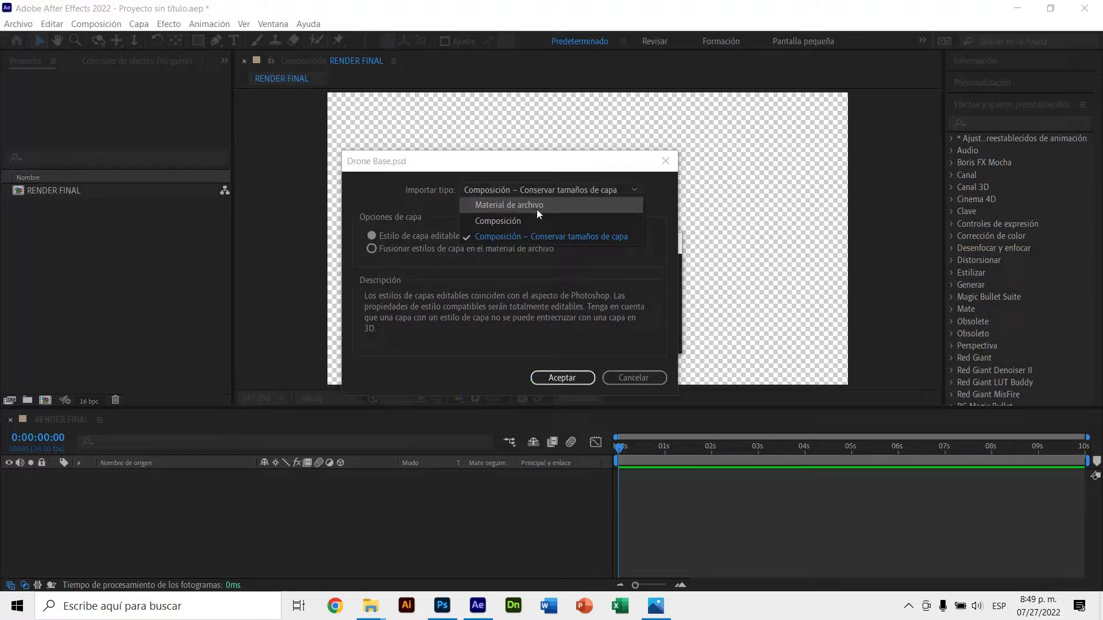
pyautogui.click(532, 204)
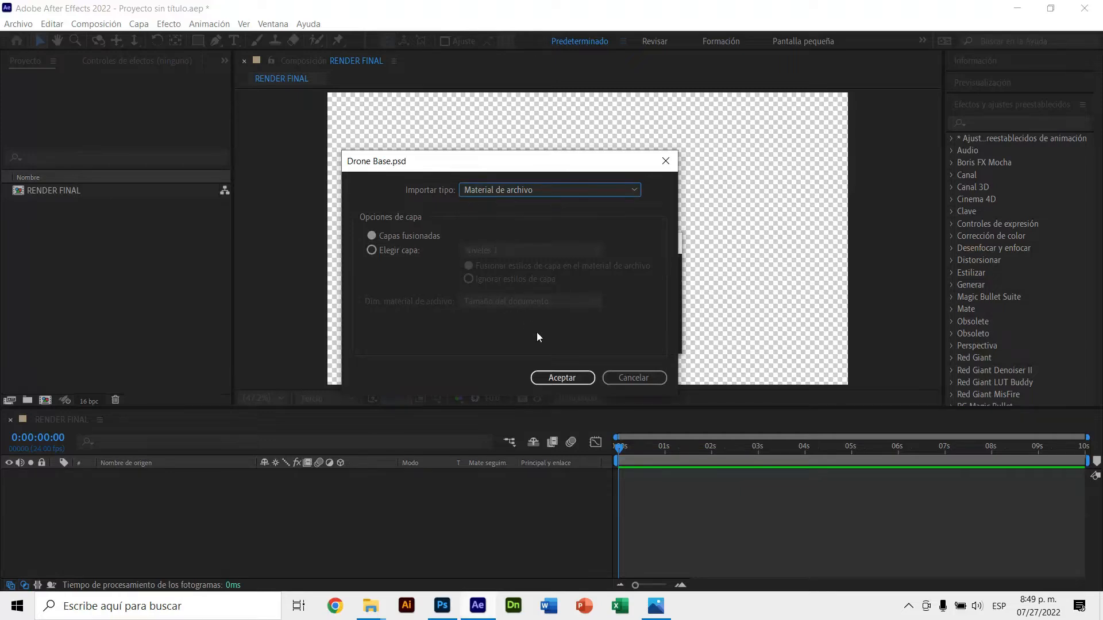
pyautogui.click(556, 378)
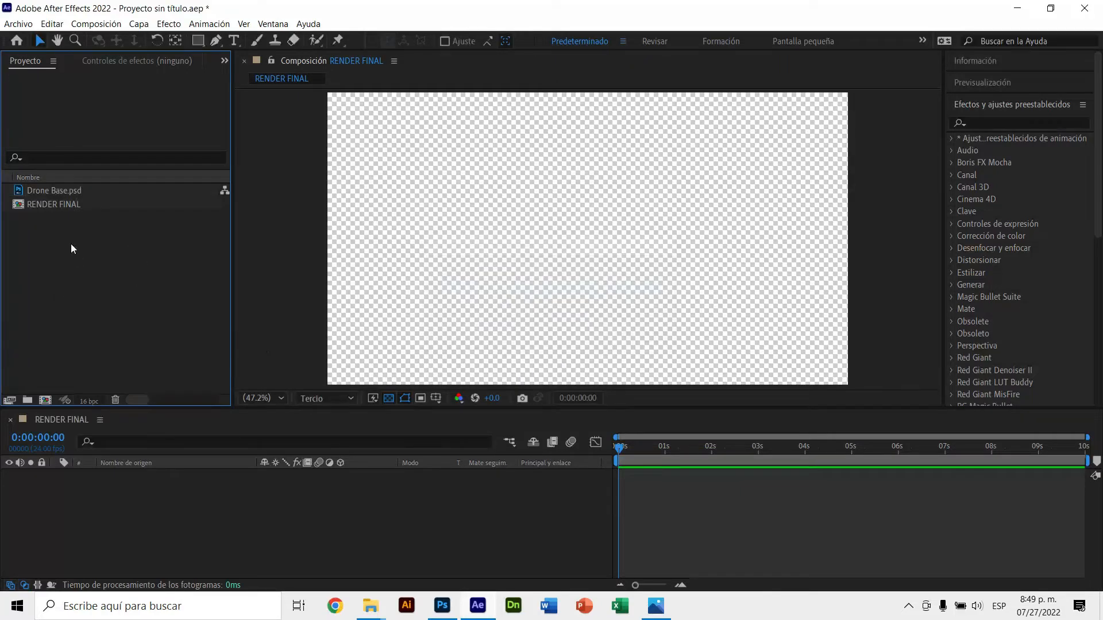
# Create a new composition from the Drone Base.psd footage, matching its size
pyautogui.click(59, 191)
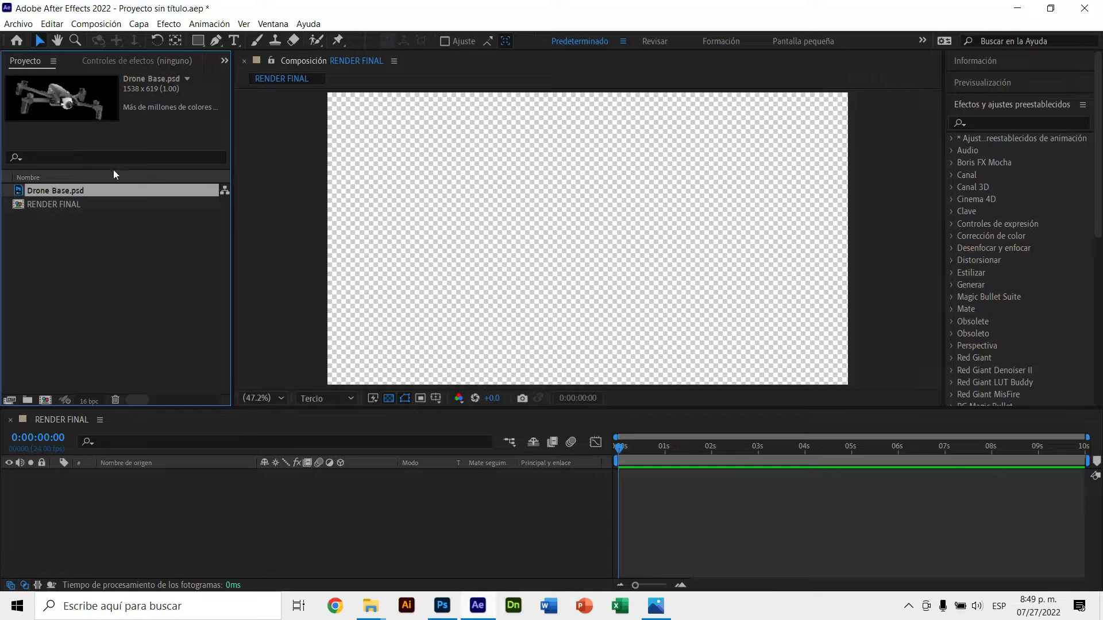
pyautogui.click(489, 229)
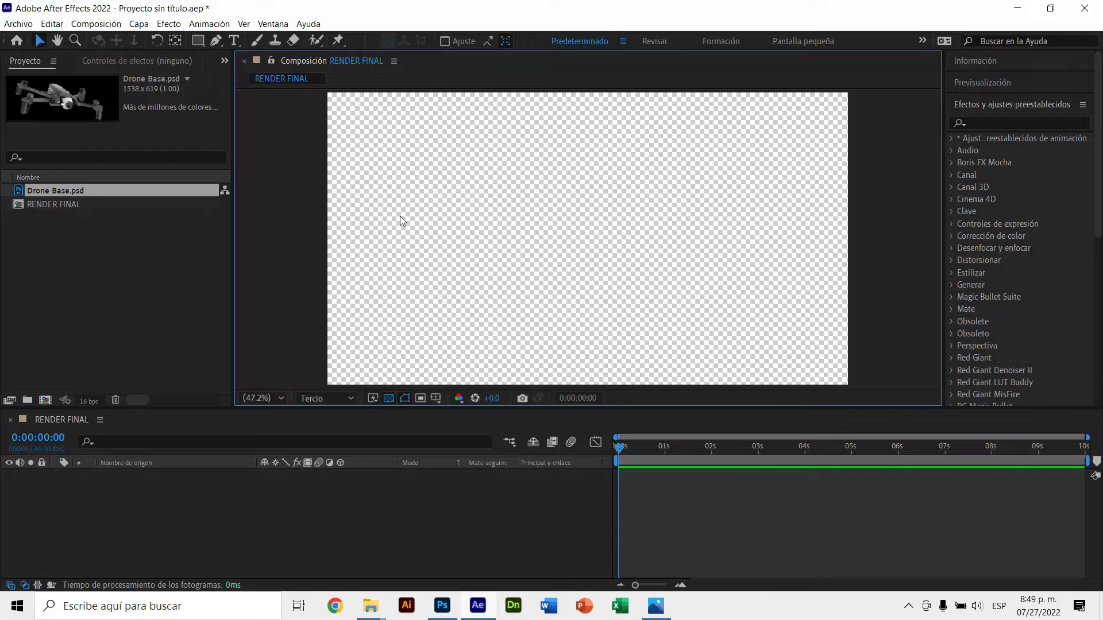
pyautogui.moveTo(57, 189); pyautogui.dragTo(44, 401)
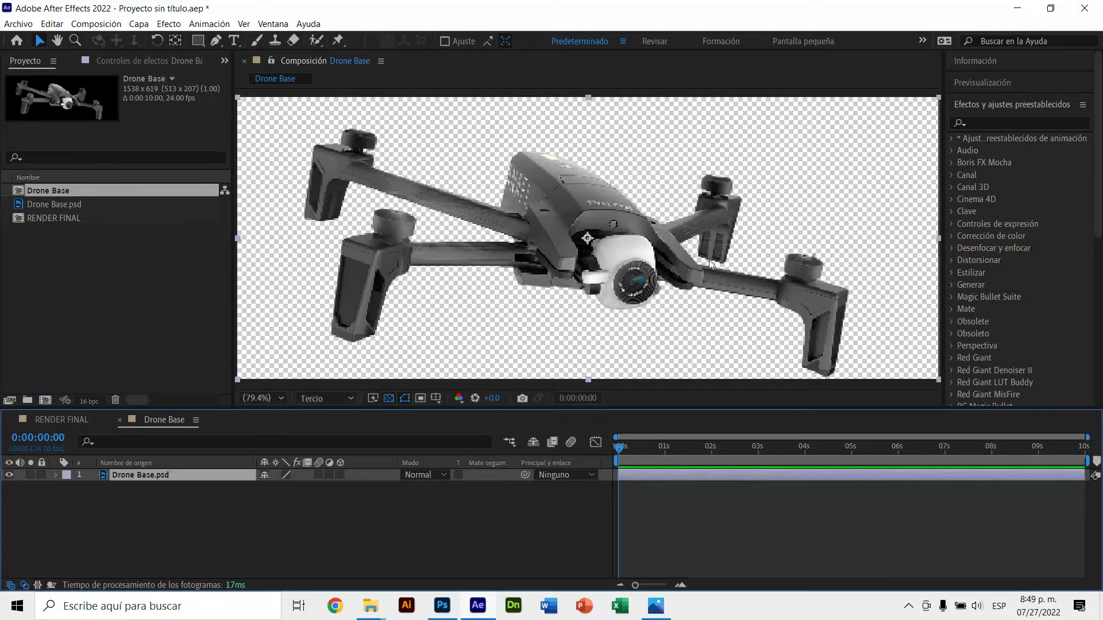
# Compare the drone's preview at full resolution, and set the viewer resolution to half (Mitad)
pyautogui.click(343, 398)
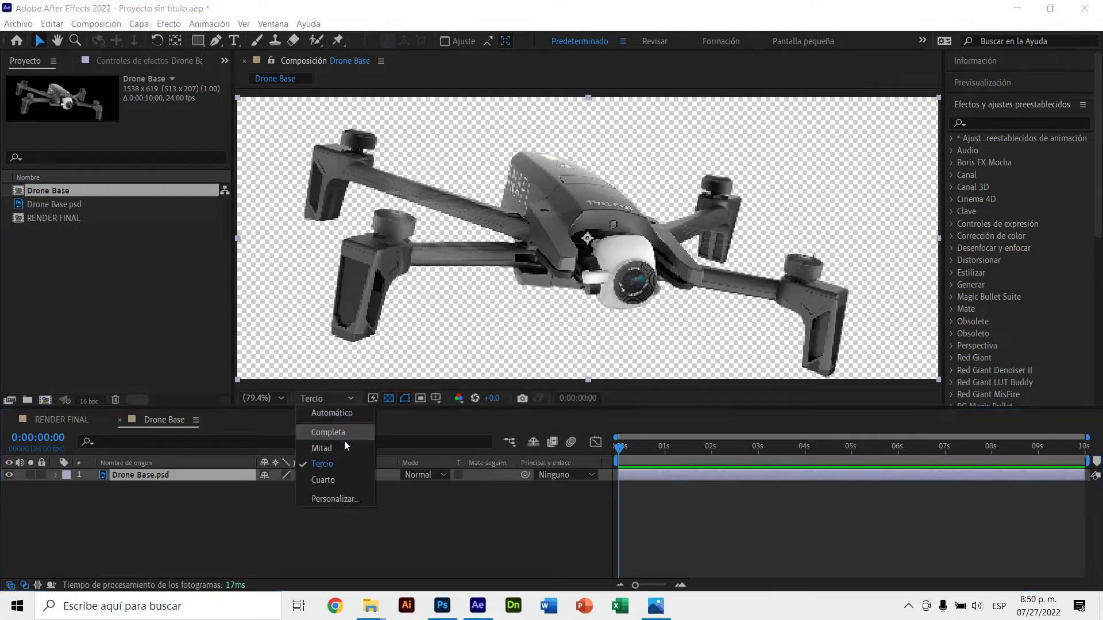
pyautogui.click(344, 448)
pyautogui.click(330, 399)
pyautogui.click(333, 432)
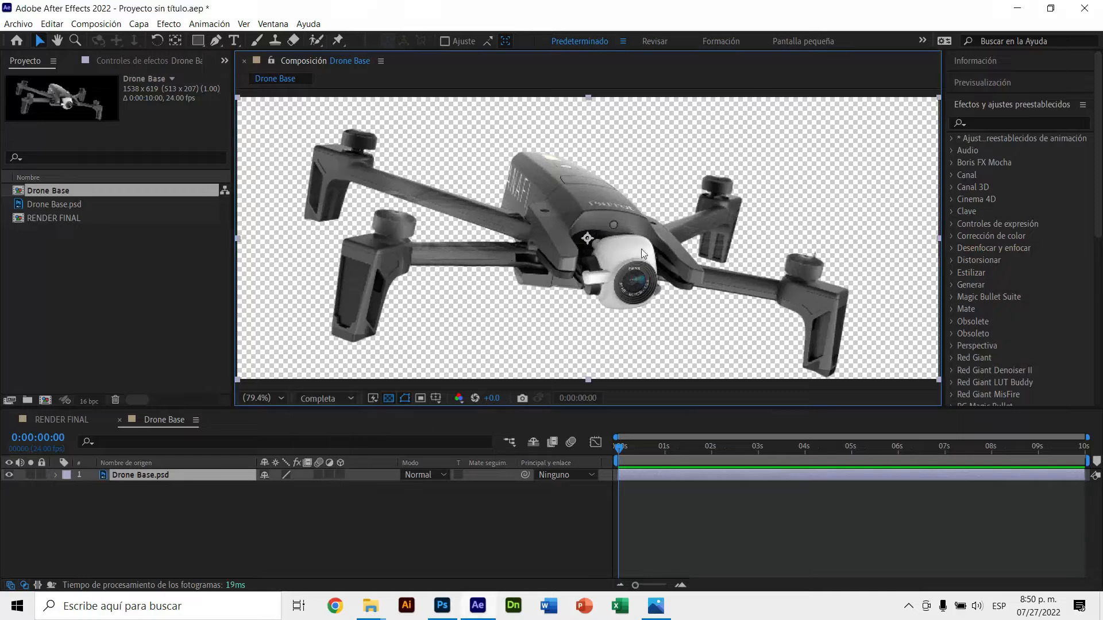
pyautogui.click(330, 398)
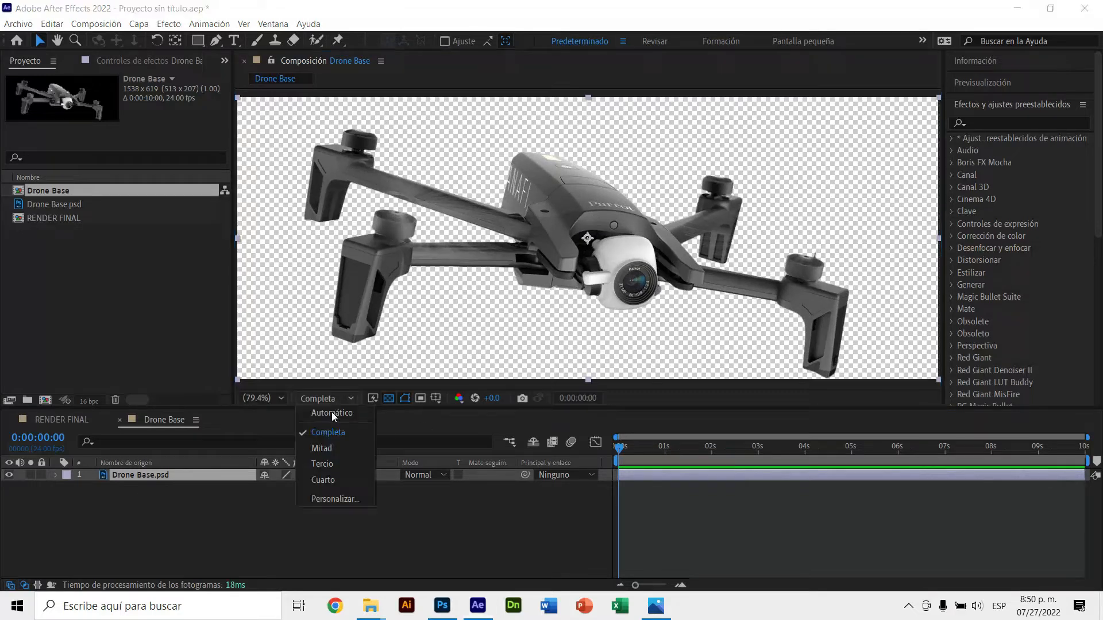
pyautogui.click(336, 447)
pyautogui.scroll(-1, 703, 178)
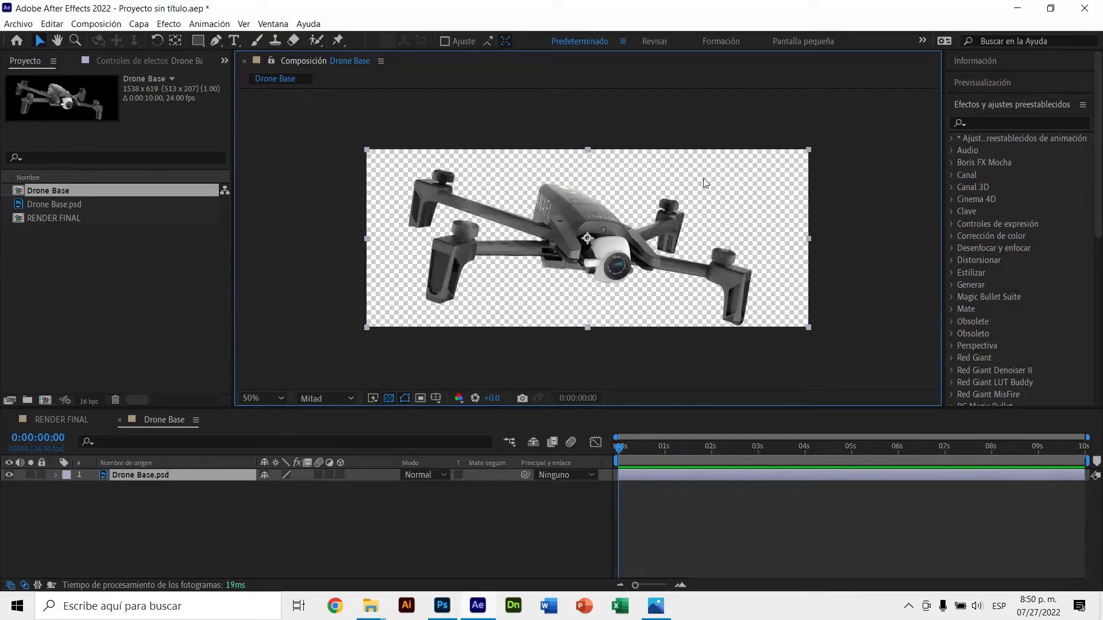
# Set the Drone Base composition's height to 800 px in its composition settings
pyautogui.click(862, 188)
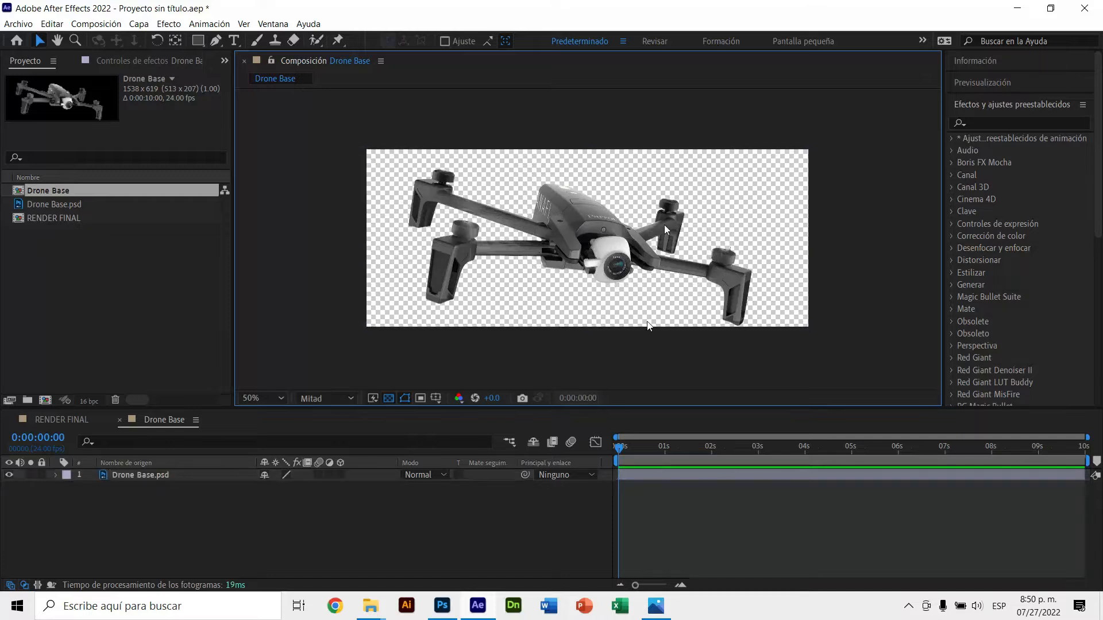
pyautogui.click(629, 264)
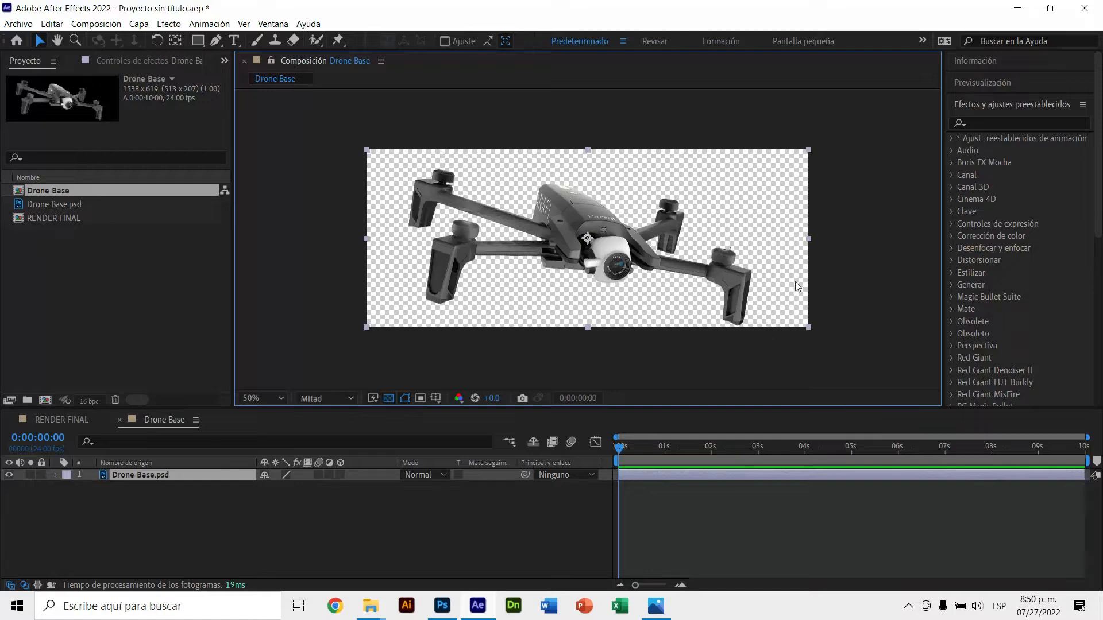
pyautogui.hotkey('ctrl', 'k')
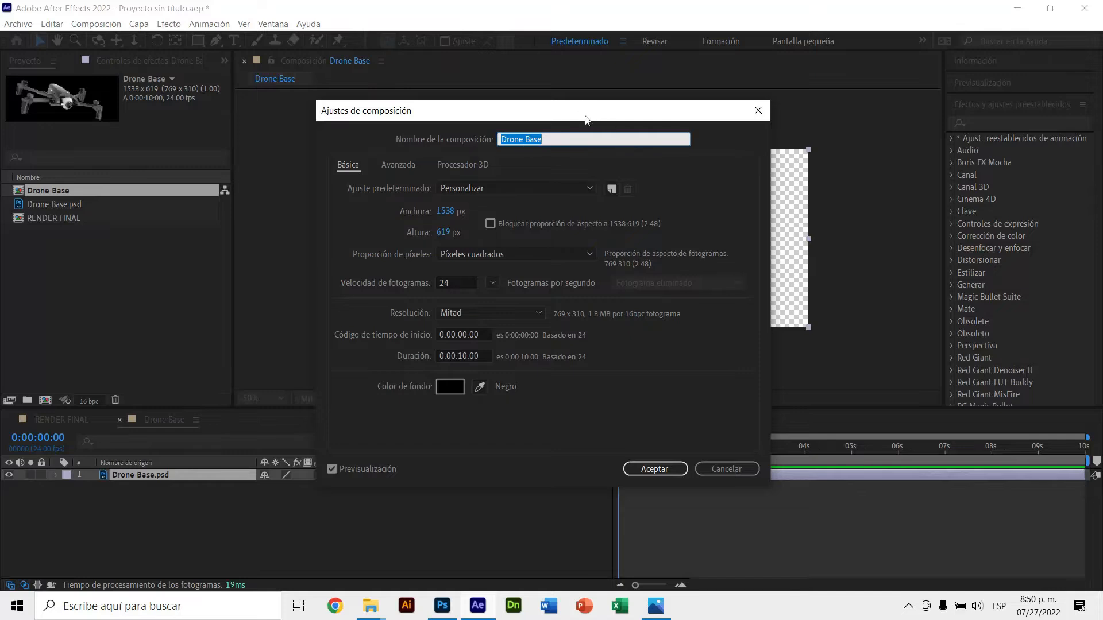
pyautogui.moveTo(585, 119); pyautogui.dragTo(601, 132)
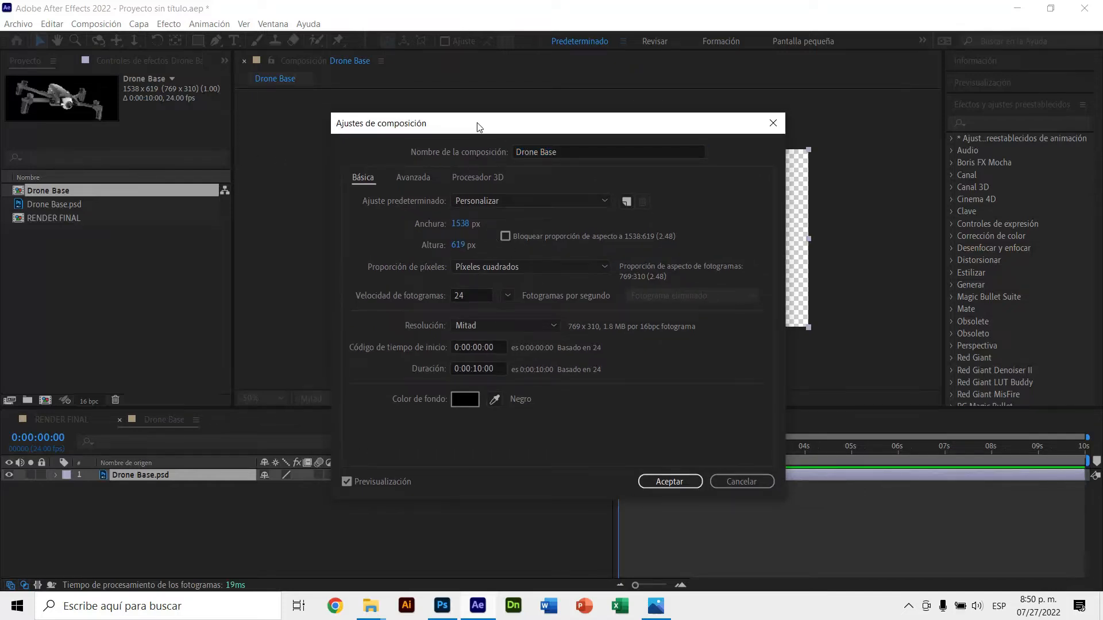
pyautogui.moveTo(479, 126); pyautogui.dragTo(158, 153)
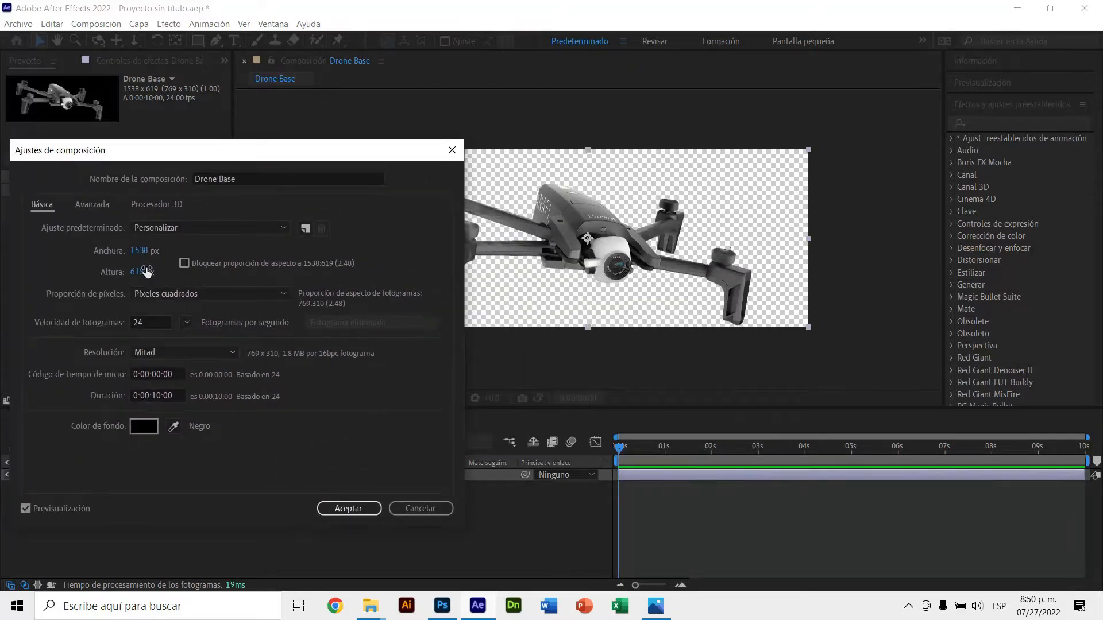
pyautogui.moveTo(147, 272); pyautogui.dragTo(344, 281)
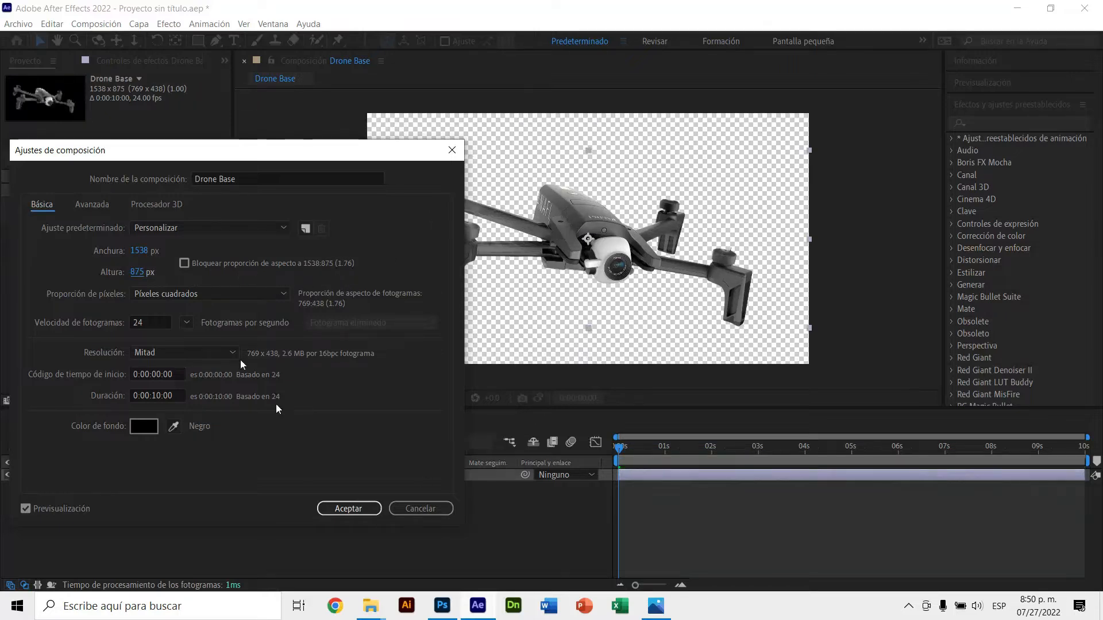
pyautogui.click(138, 272)
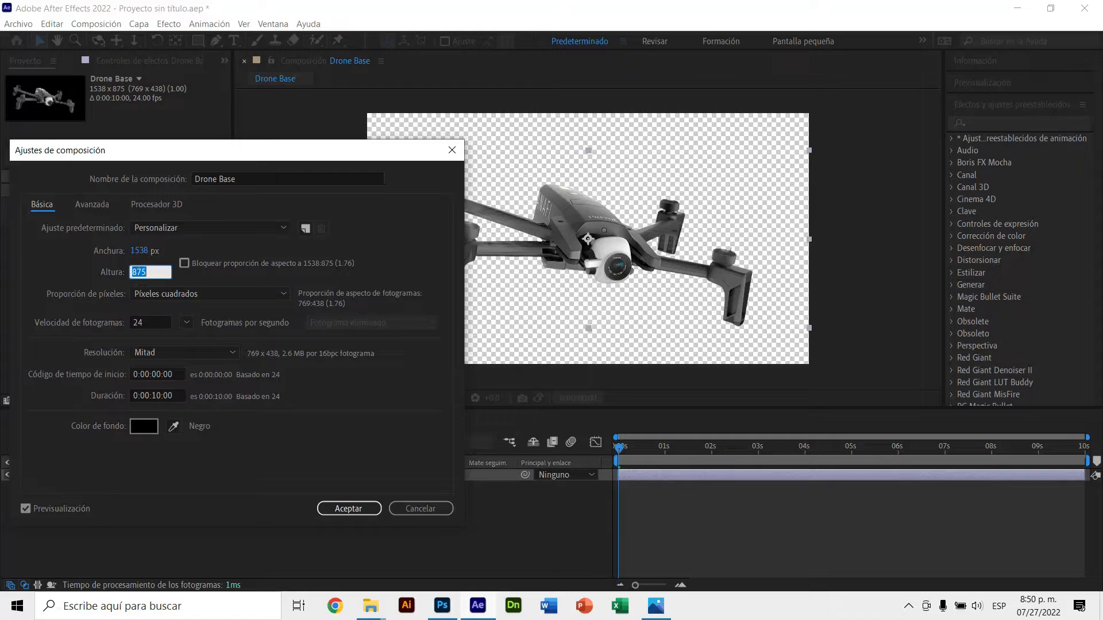
pyautogui.write('800')
pyautogui.click(370, 377)
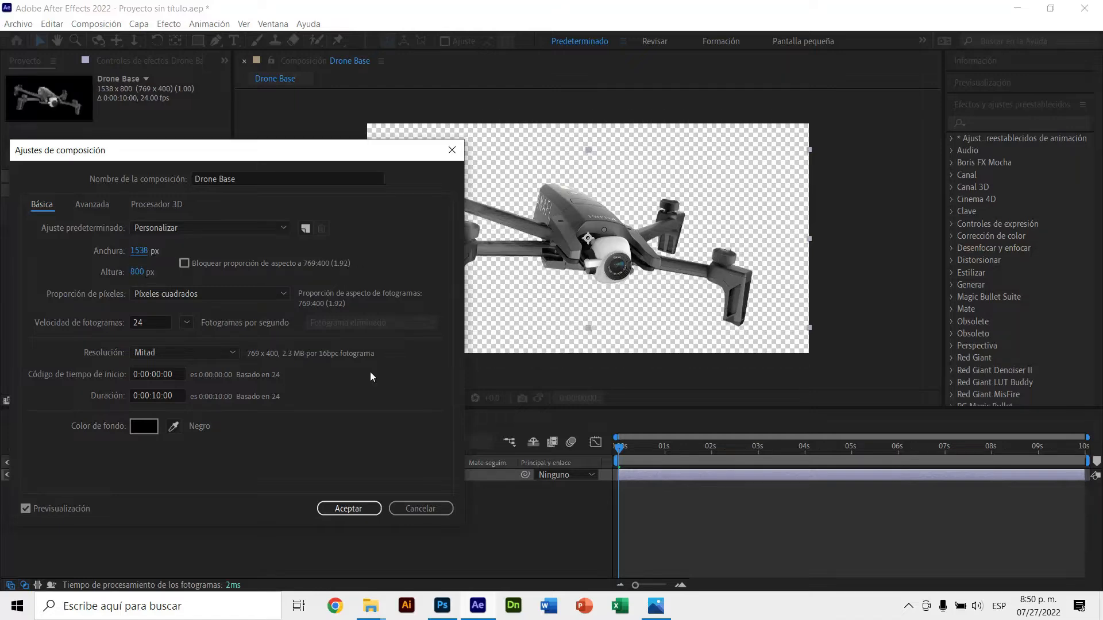
pyautogui.click(361, 513)
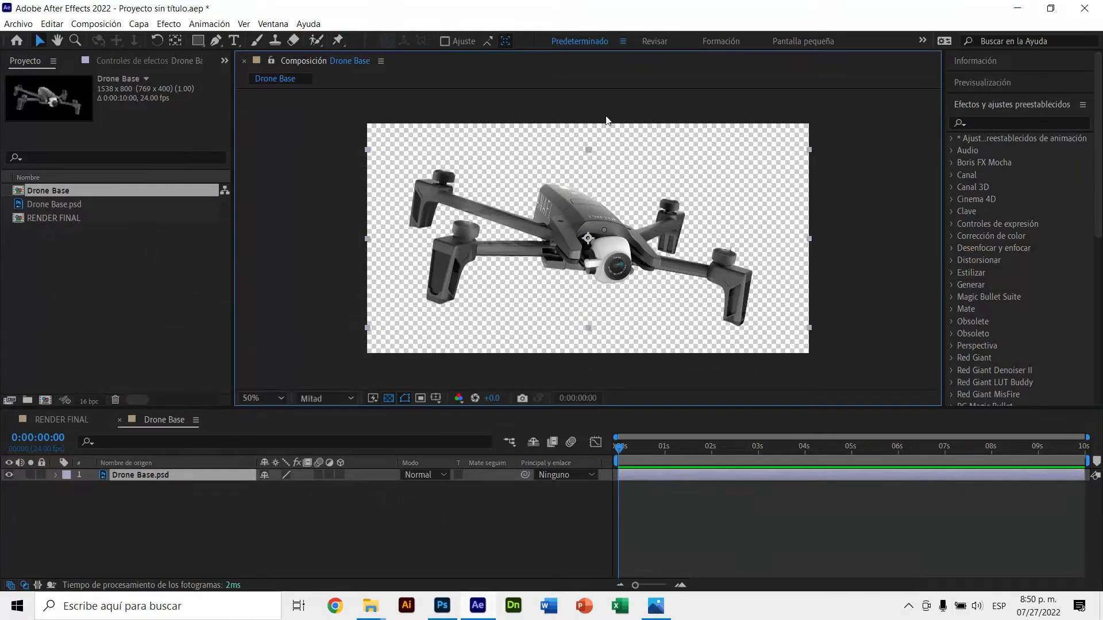
# Shift the drone layer slightly right and down within the Drone Base composition, and leave nothing selected
pyautogui.moveTo(585, 249); pyautogui.dragTo(594, 254)
pyautogui.click(829, 221)
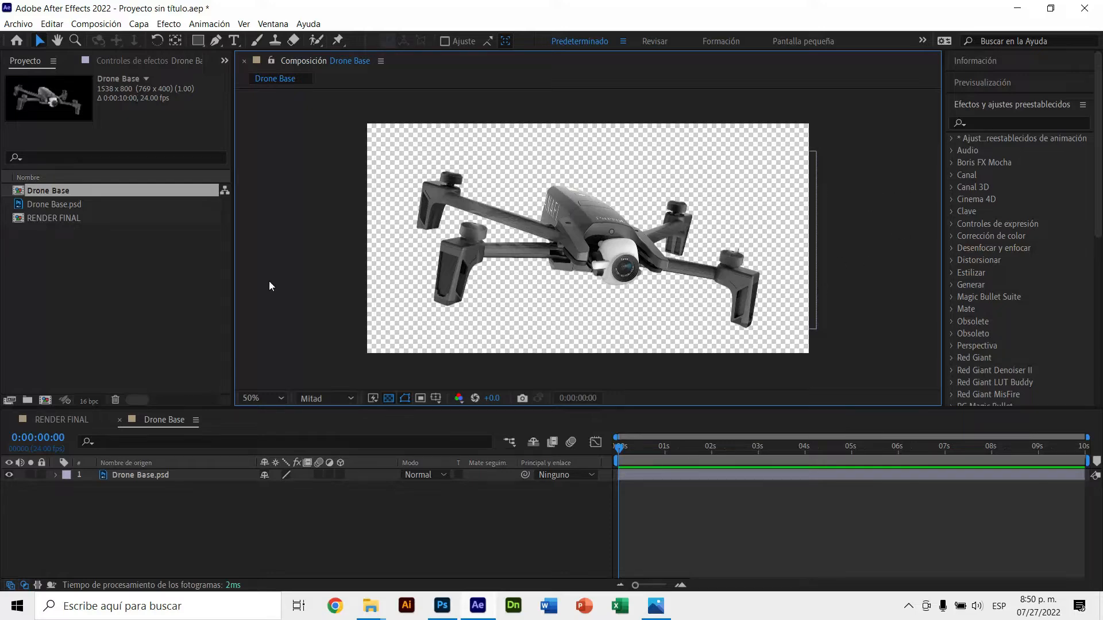
pyautogui.click(158, 297)
pyautogui.click(337, 239)
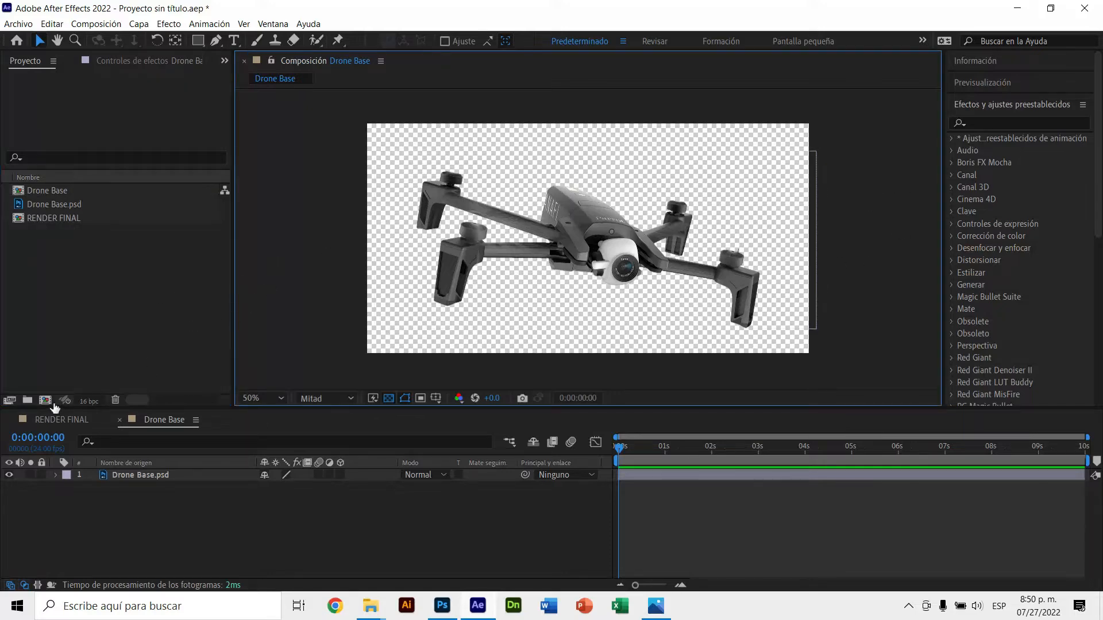
# Create a new 800 x 800 px composition at 24 fps with a 10-second duration
pyautogui.click(45, 401)
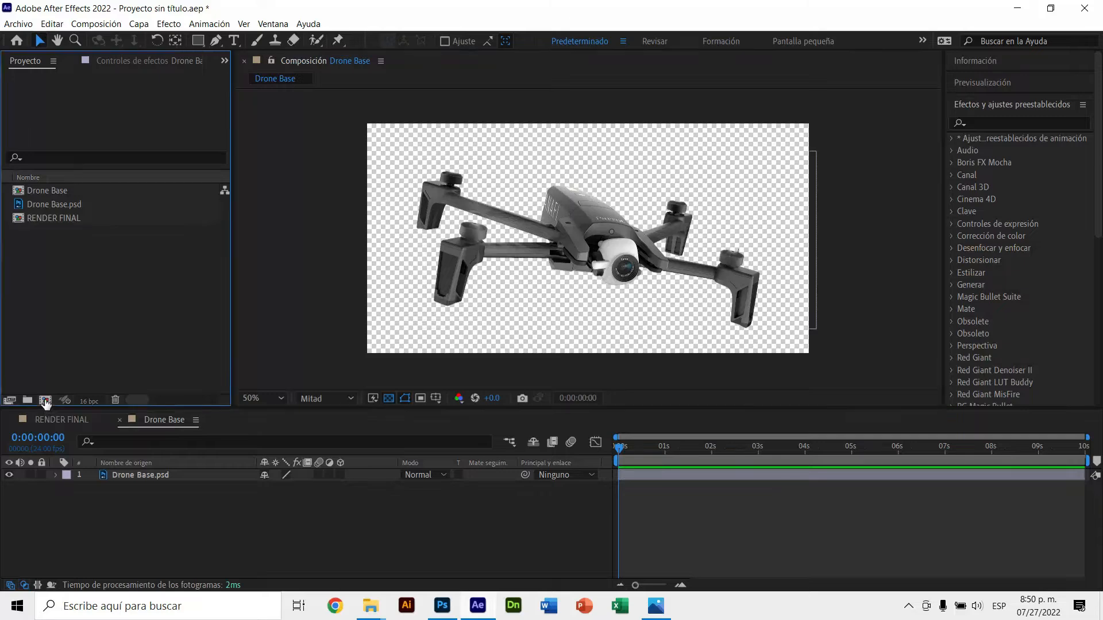
pyautogui.click(142, 251)
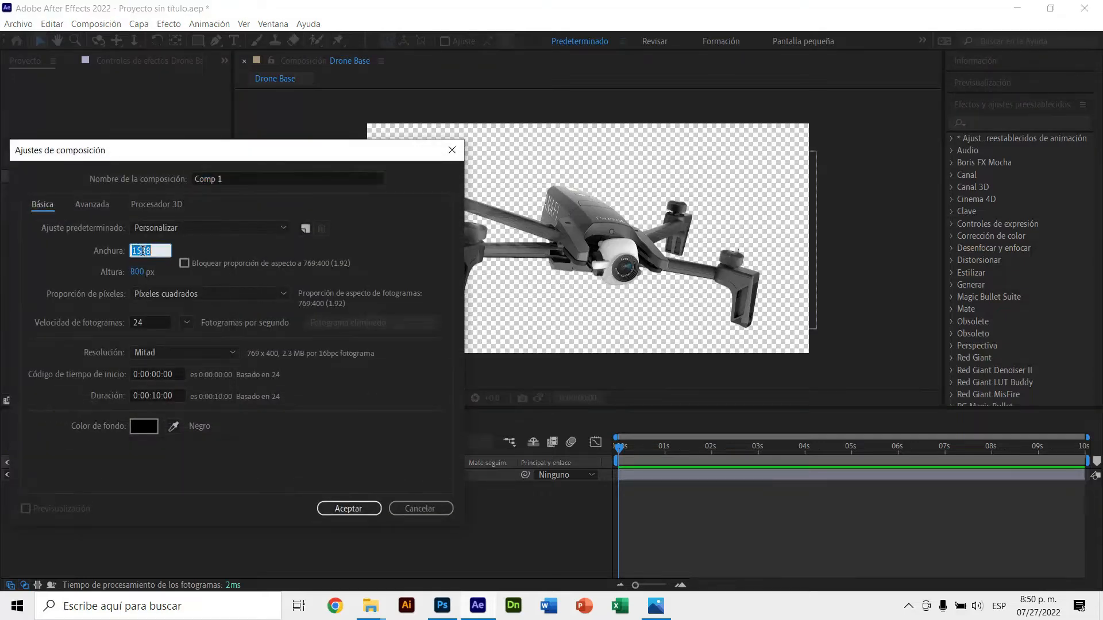
pyautogui.write('800')
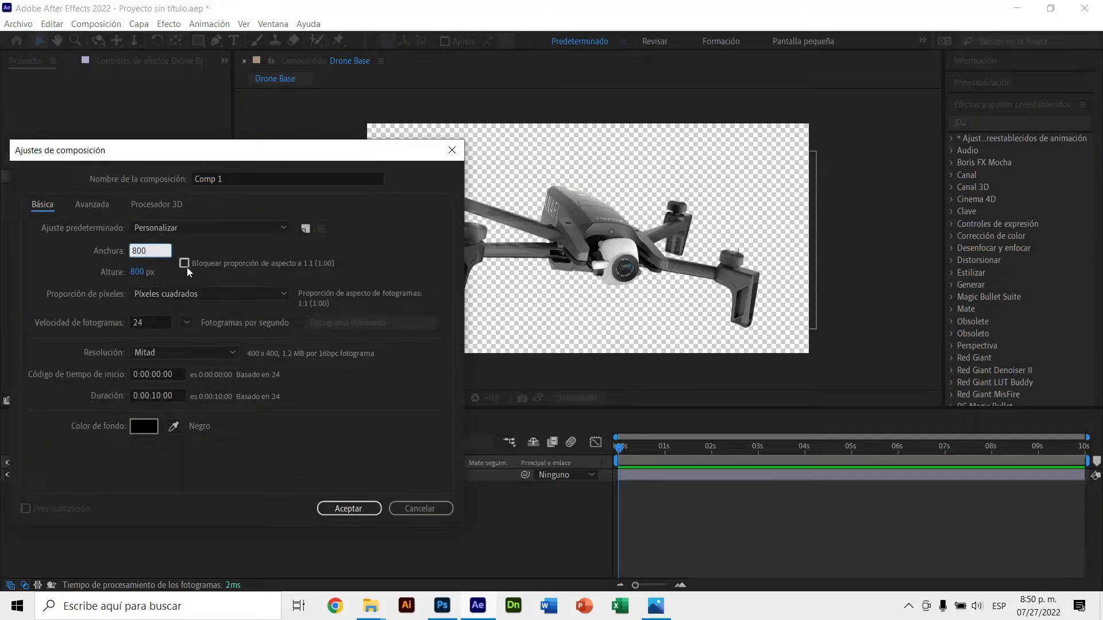
pyautogui.press('Return')
pyautogui.click(378, 515)
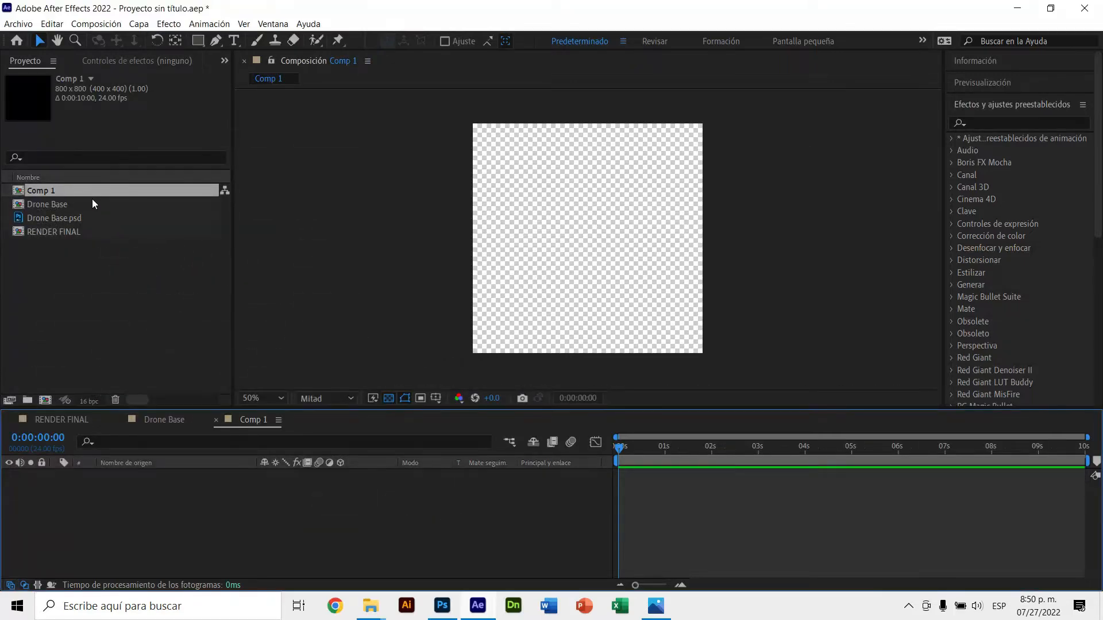
pyautogui.click(440, 91)
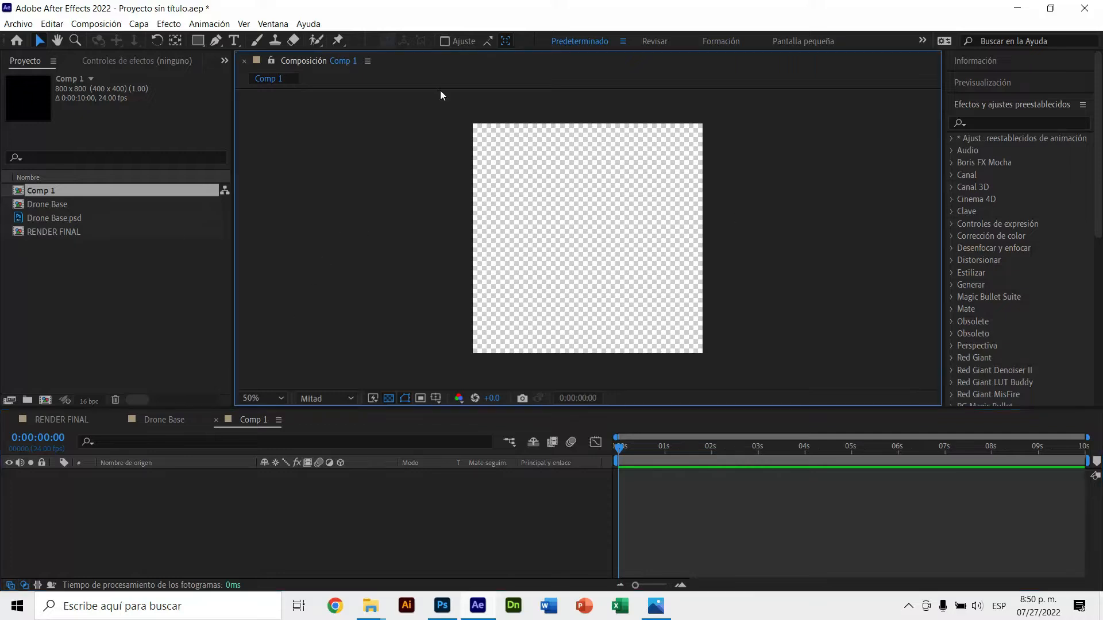
# Rename the new composition Comp 1 as HELICES
pyautogui.click(56, 191)
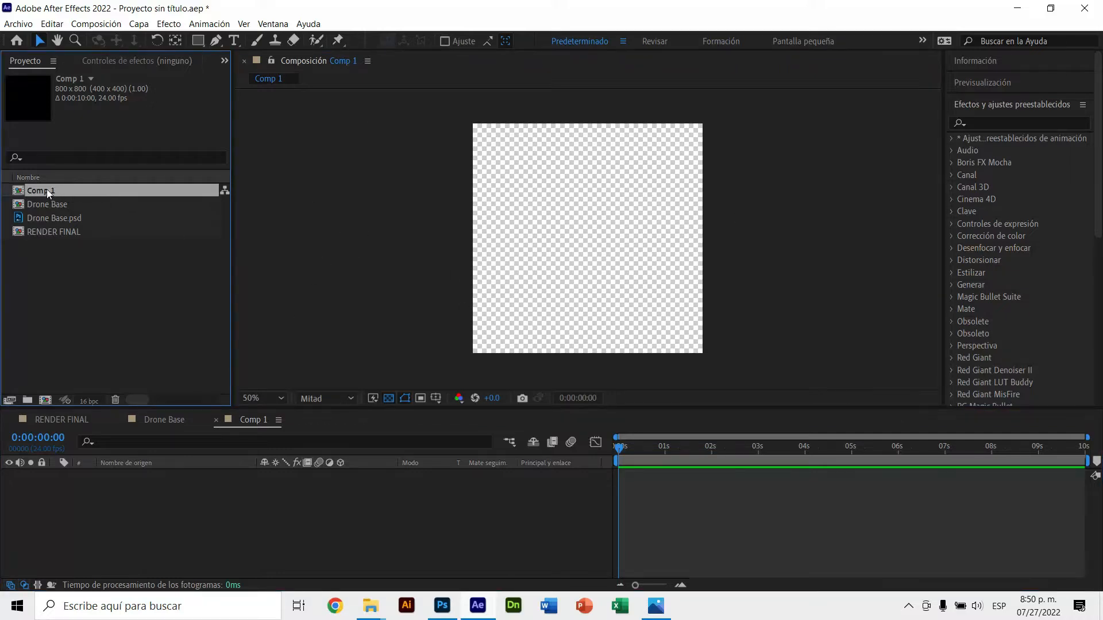
pyautogui.rightClick(46, 188)
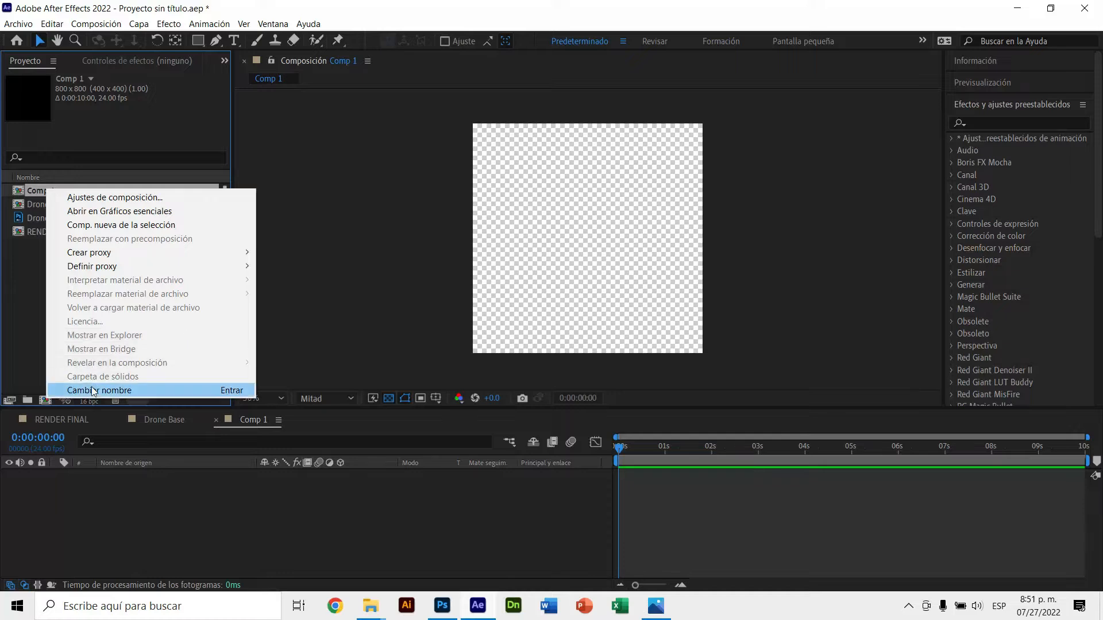
pyautogui.click(46, 232)
pyautogui.click(45, 193)
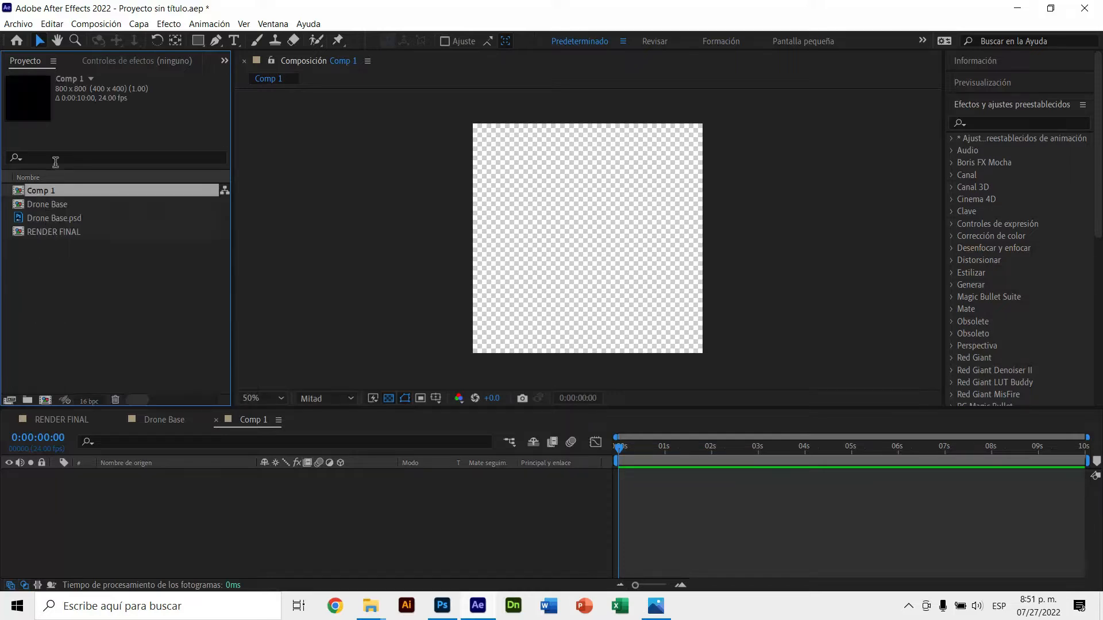
pyautogui.press('Return')
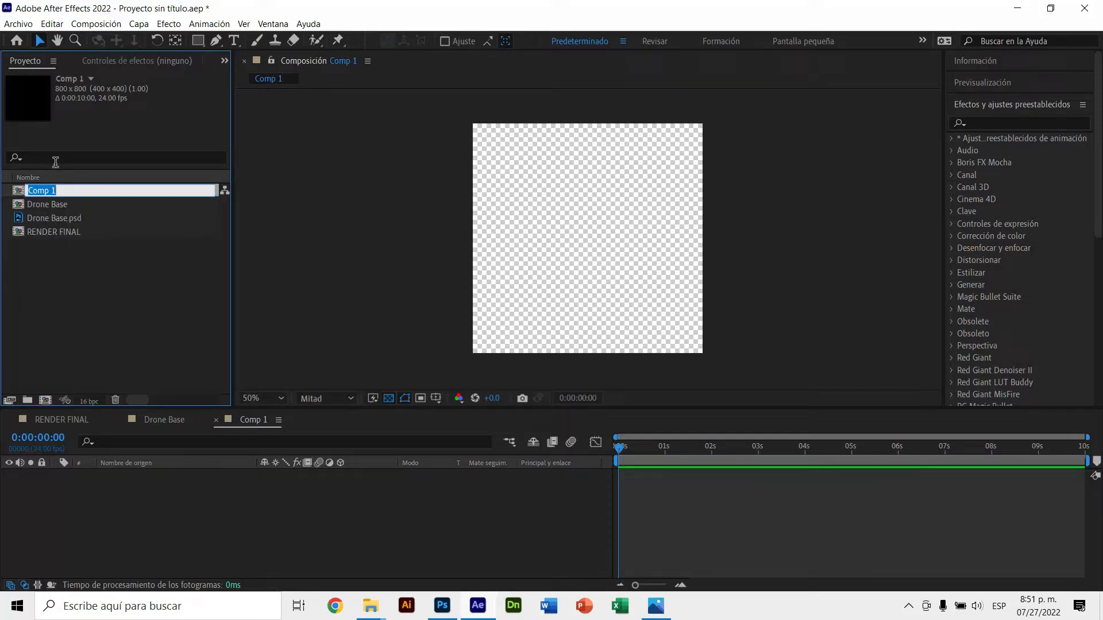
pyautogui.write('HL')
pyautogui.press('Return')
pyautogui.click(366, 240)
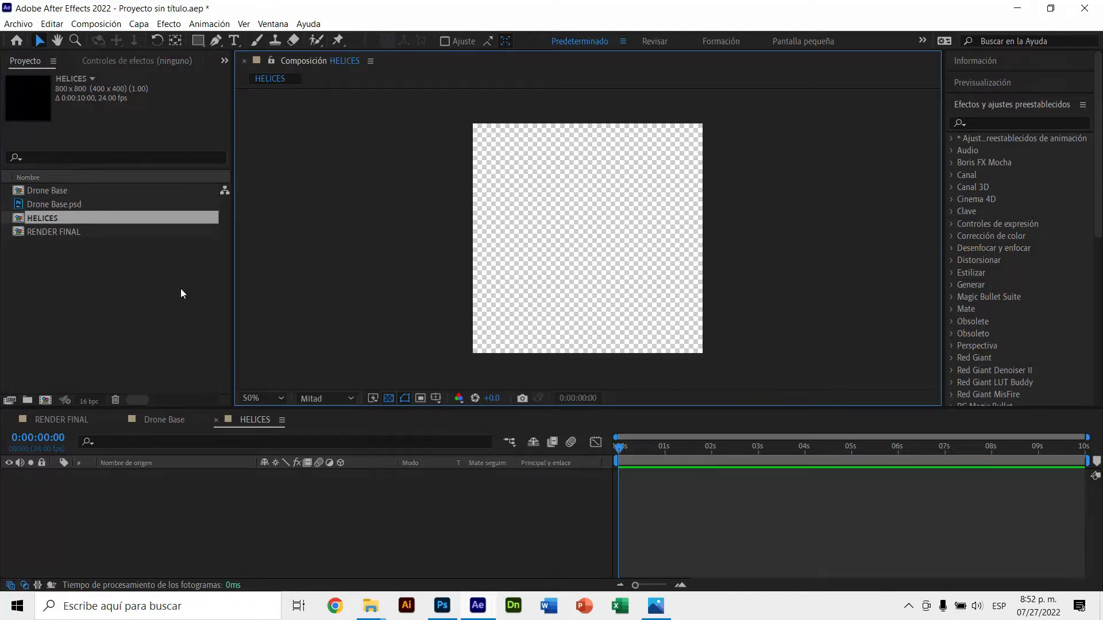
pyautogui.click(181, 293)
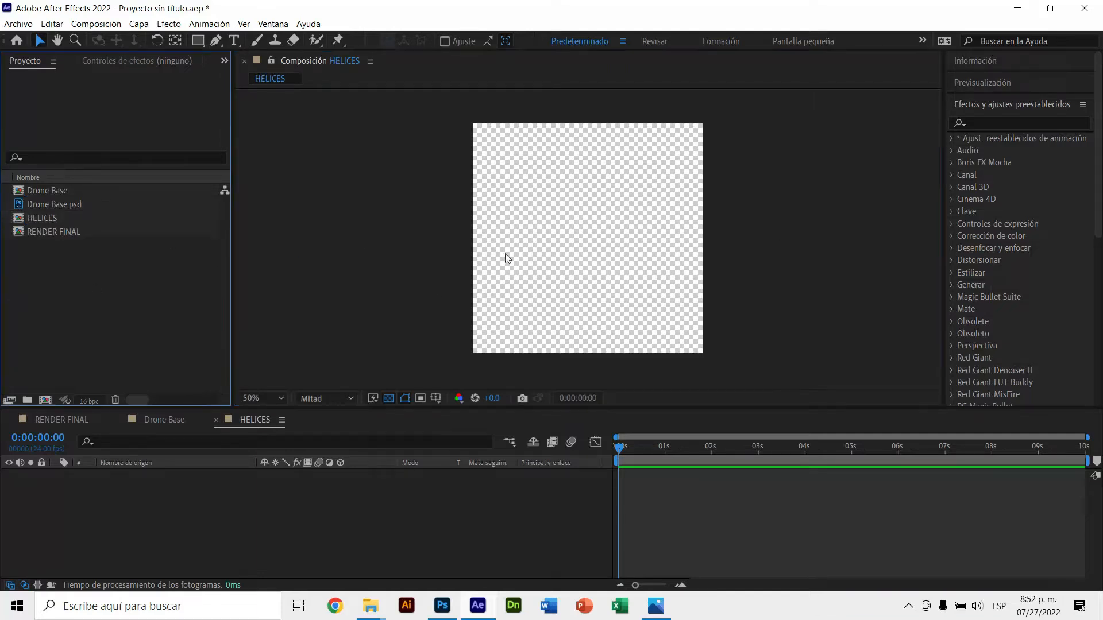
pyautogui.click(544, 221)
pyautogui.click(42, 220)
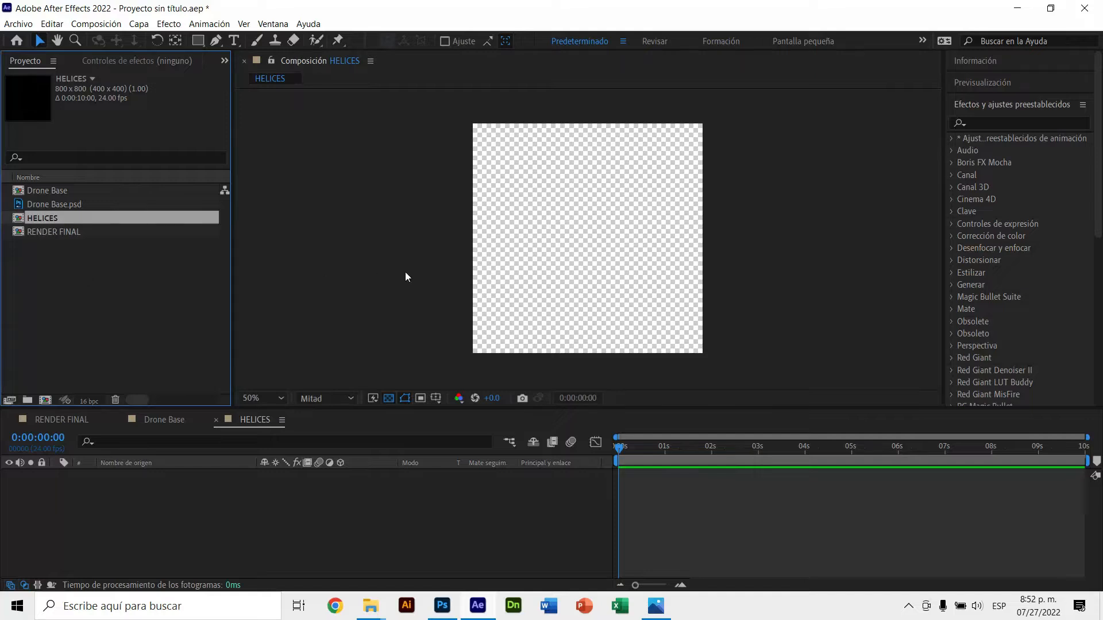
pyautogui.click(495, 266)
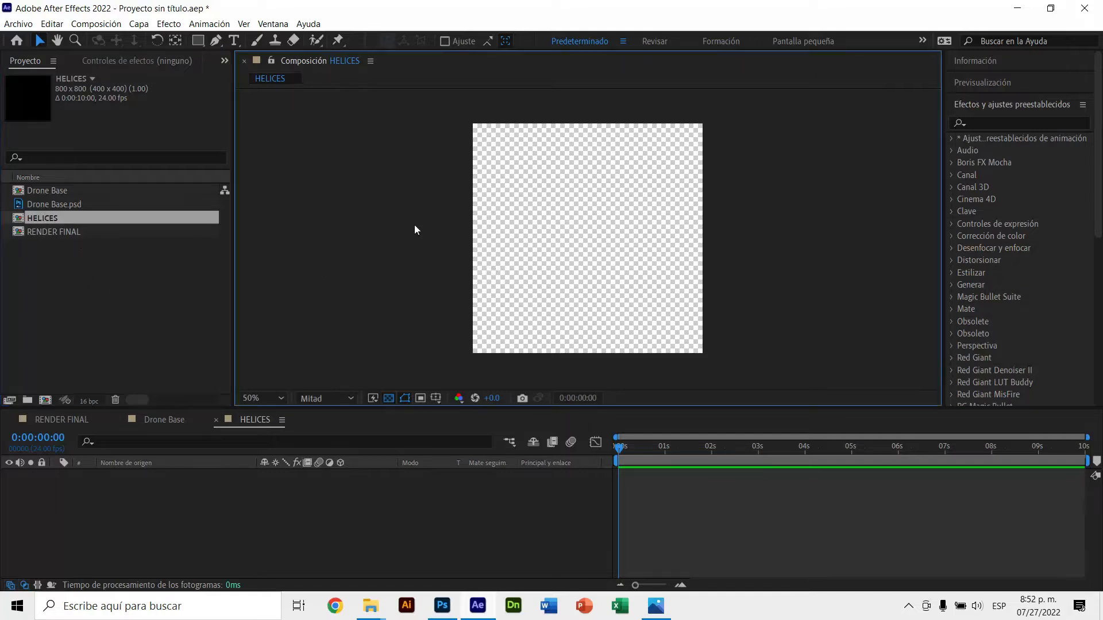
# Show the title/action-safe guides and draw a circle with a 30 px stroke from the centre of the HELICES composition using the Ellipse tool
pyautogui.click(197, 40)
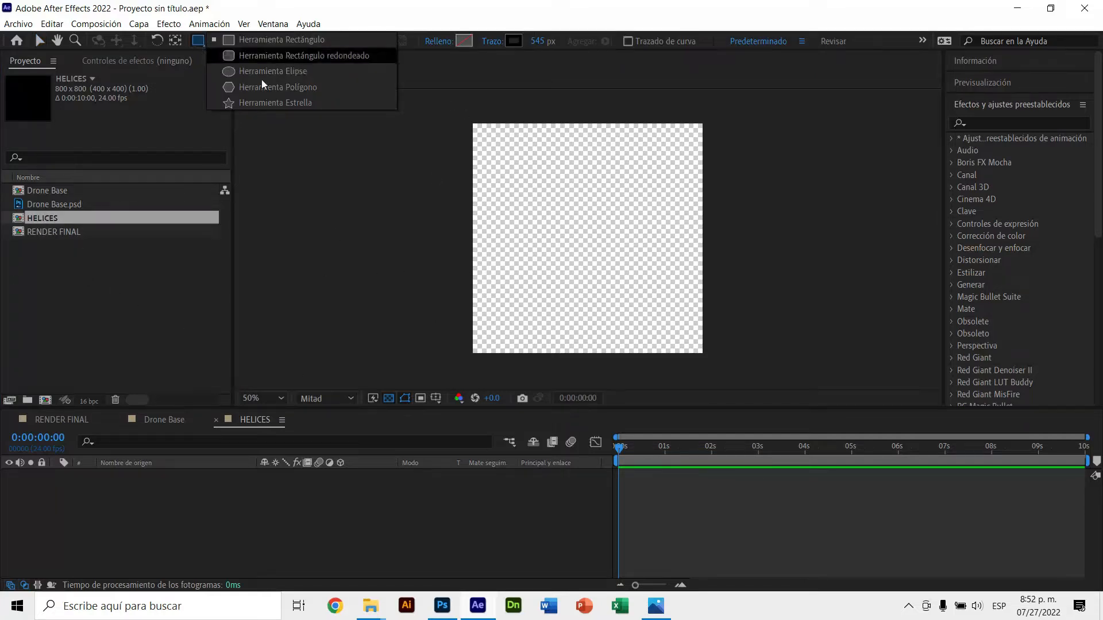
pyautogui.click(246, 71)
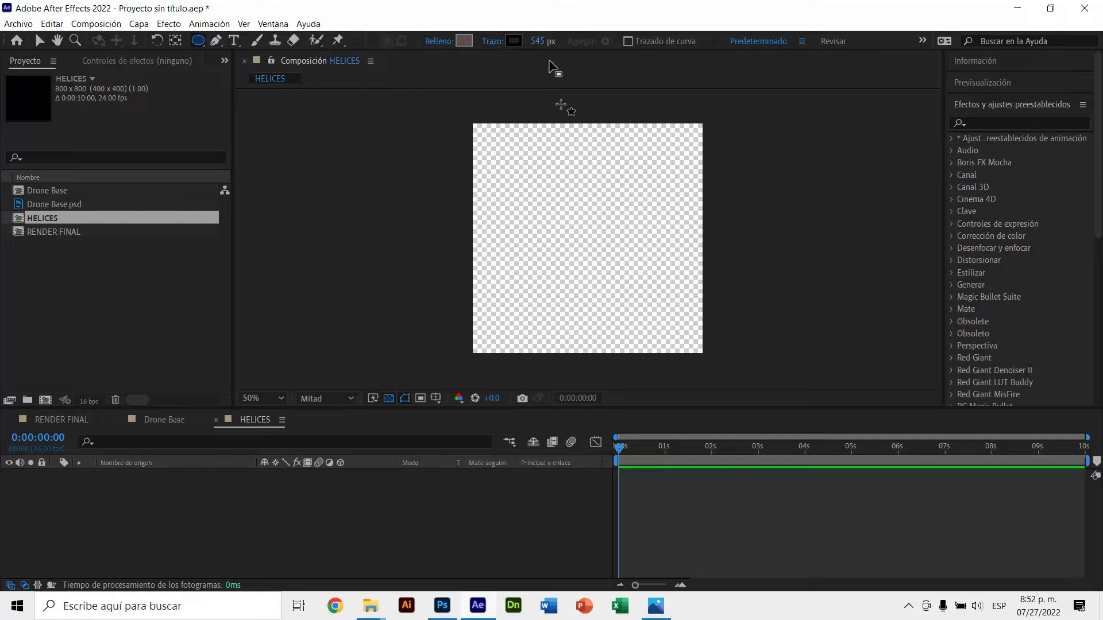
pyautogui.click(540, 41)
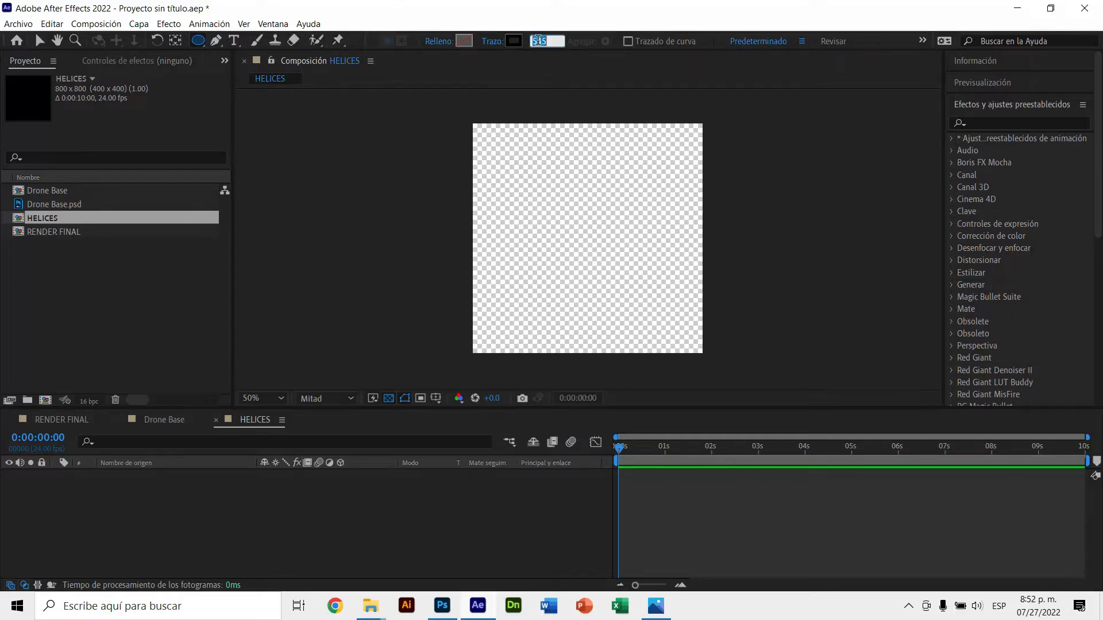
pyautogui.write('30')
pyautogui.press('Return')
pyautogui.click(436, 400)
pyautogui.click(459, 415)
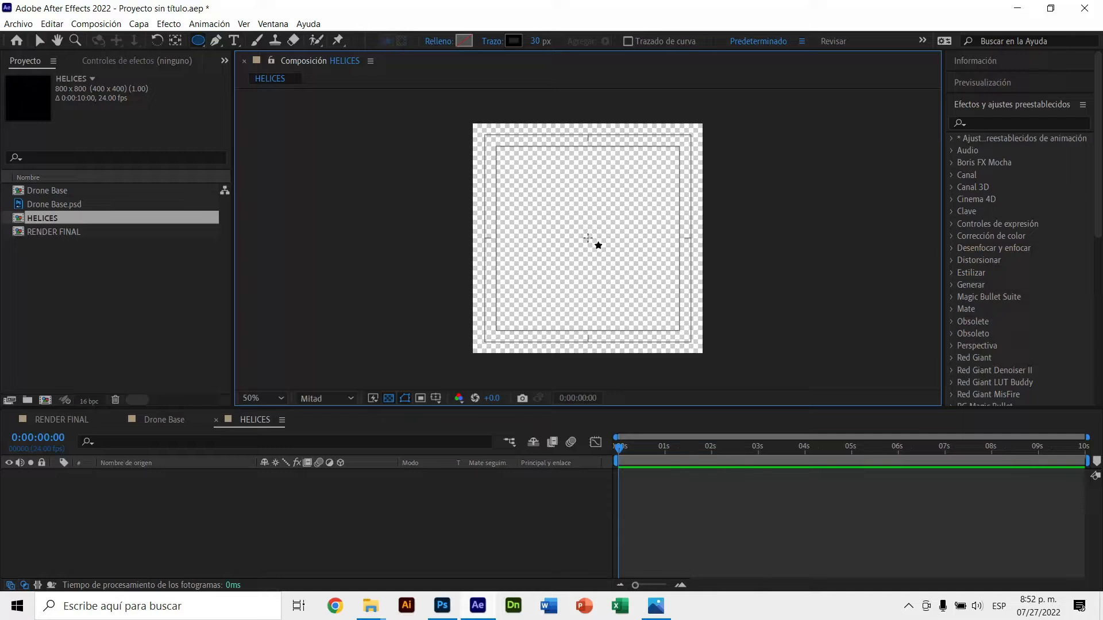
pyautogui.moveTo(588, 238); pyautogui.dragTo(658, 308)
# Shrink the circle slightly about its centre and widen its stroke to 466 px to fill it as a solid black disc
pyautogui.moveTo(535, 41)
pyautogui.mouseDown()
pyautogui.moveTo(564, 59)
pyautogui.moveTo(806, 121)
pyautogui.mouseUp()
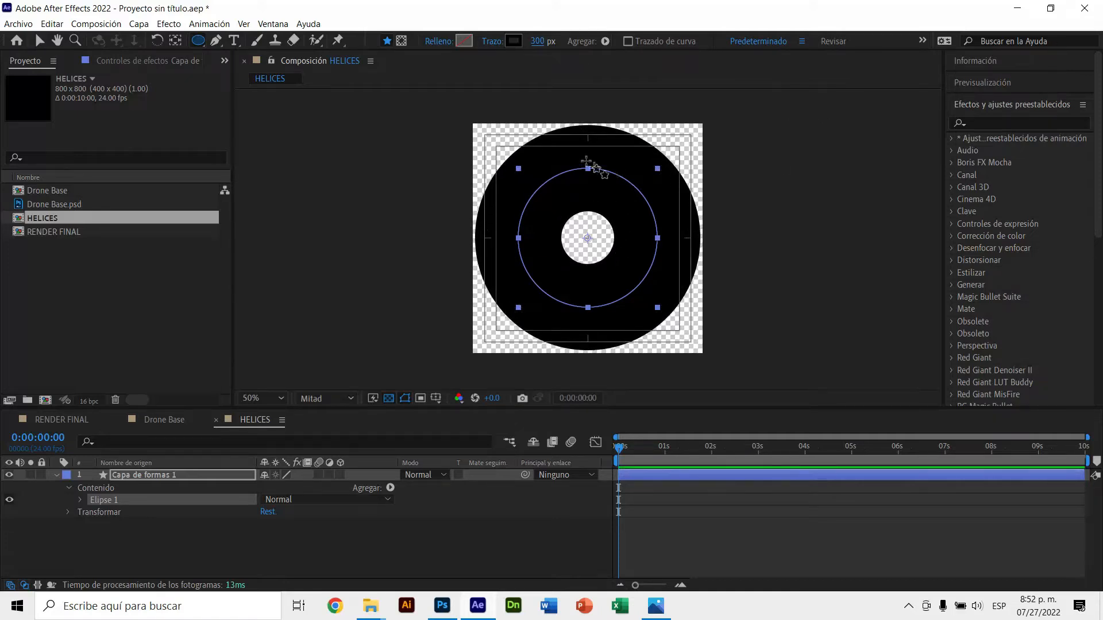
pyautogui.press('v')
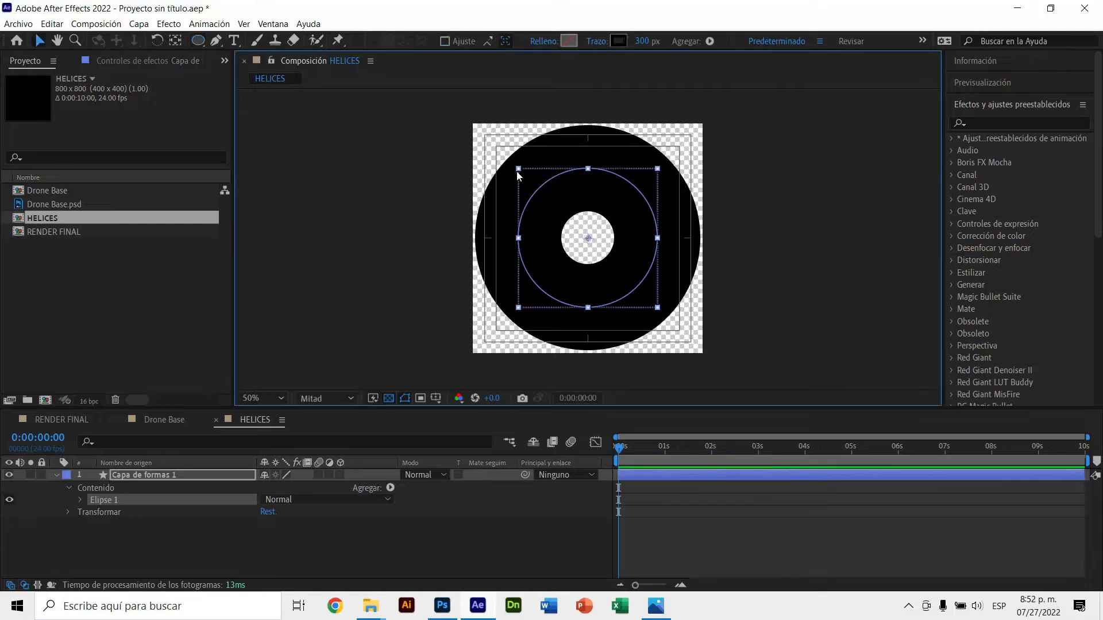
pyautogui.moveTo(518, 169)
pyautogui.mouseDown()
pyautogui.moveTo(546, 200)
pyautogui.moveTo(534, 183)
pyautogui.mouseUp()
pyautogui.moveTo(646, 43); pyautogui.dragTo(818, 81)
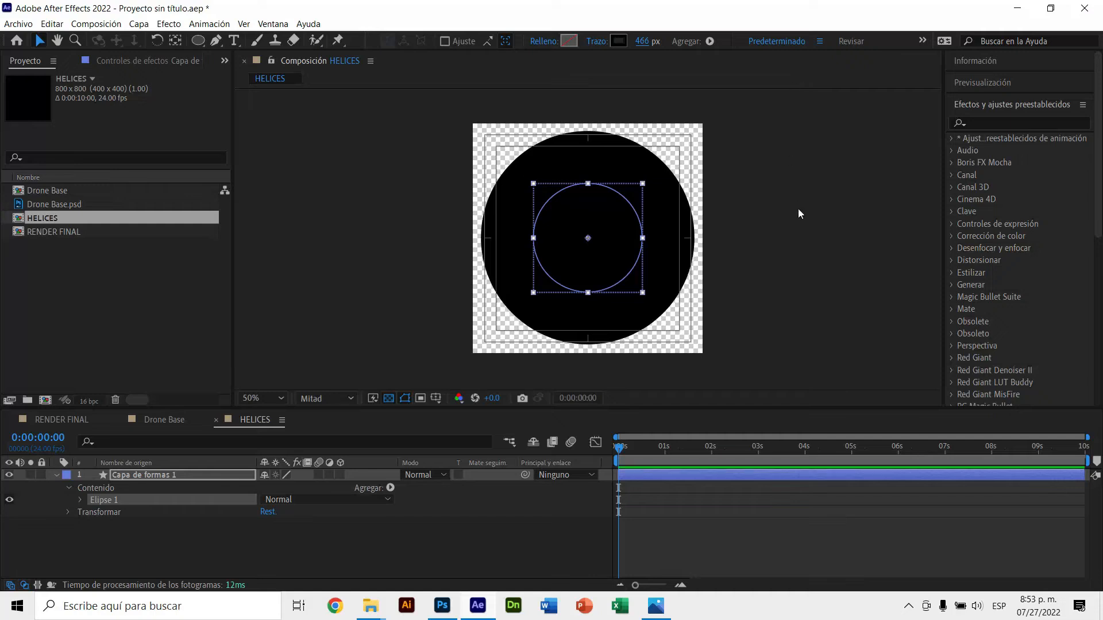
pyautogui.click(541, 158)
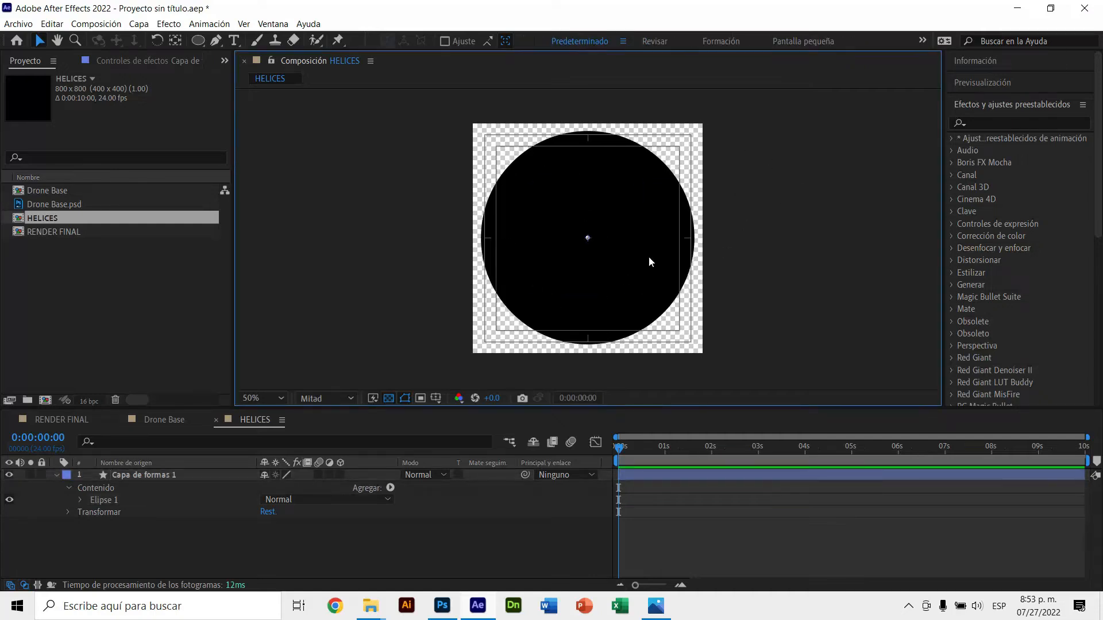
# Add a dash to the Trazo 1 stroke of Elipse 1 in the shape layer
pyautogui.click(629, 224)
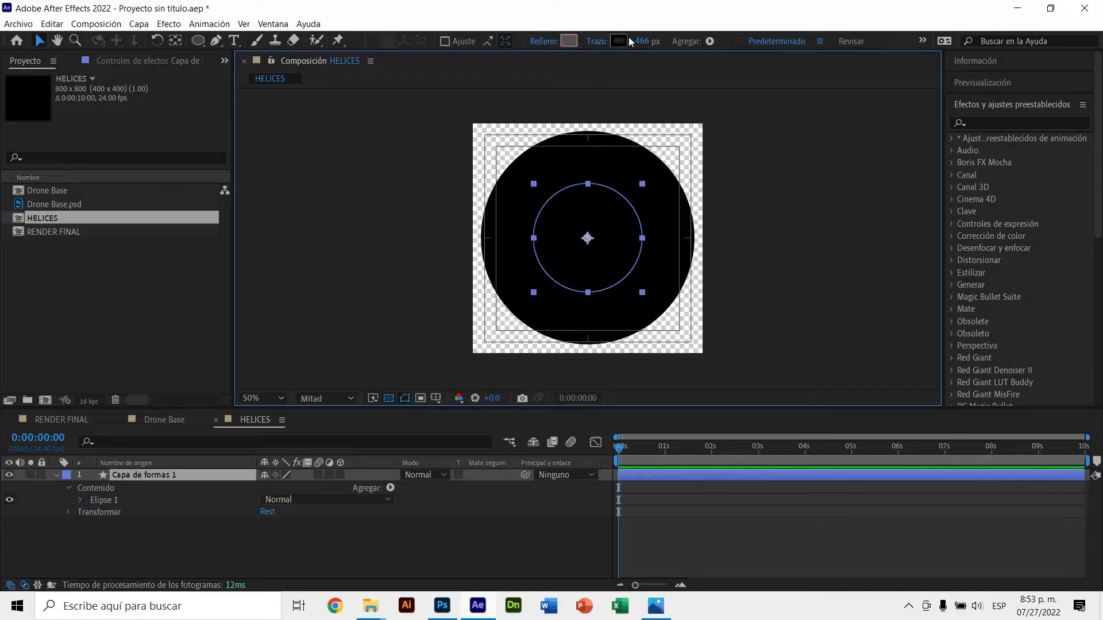
pyautogui.click(72, 488)
pyautogui.click(56, 477)
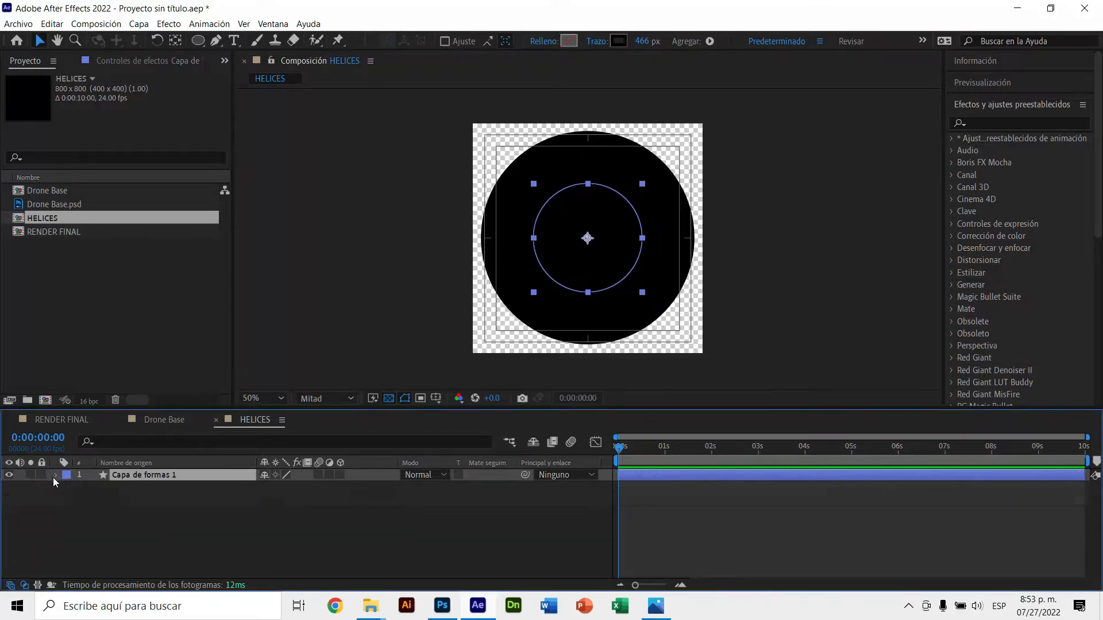
pyautogui.click(55, 475)
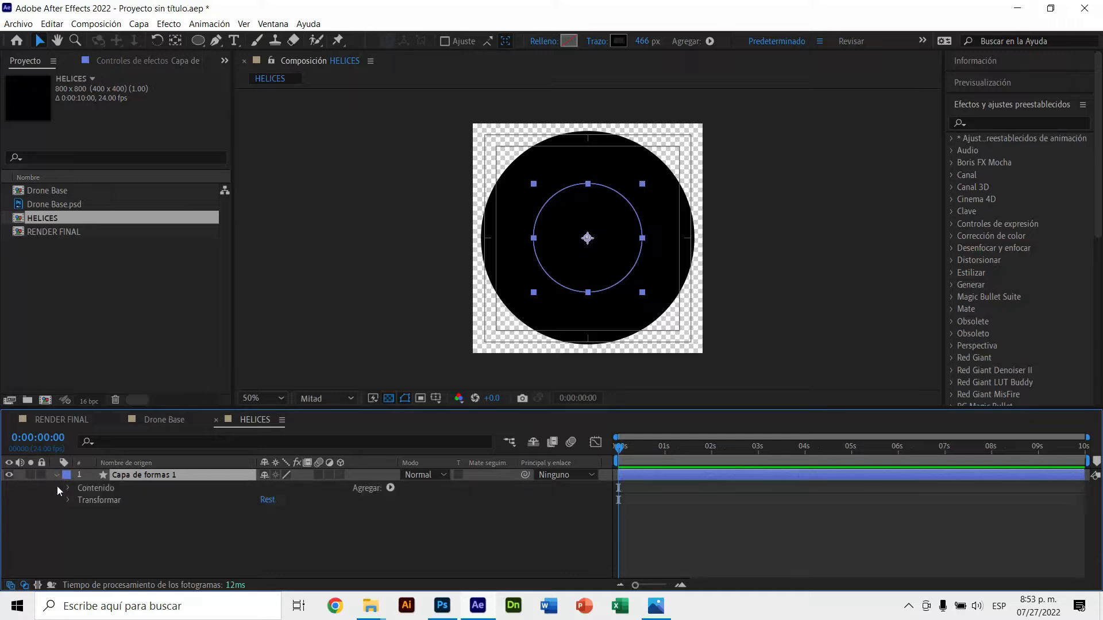
pyautogui.click(68, 487)
pyautogui.click(80, 499)
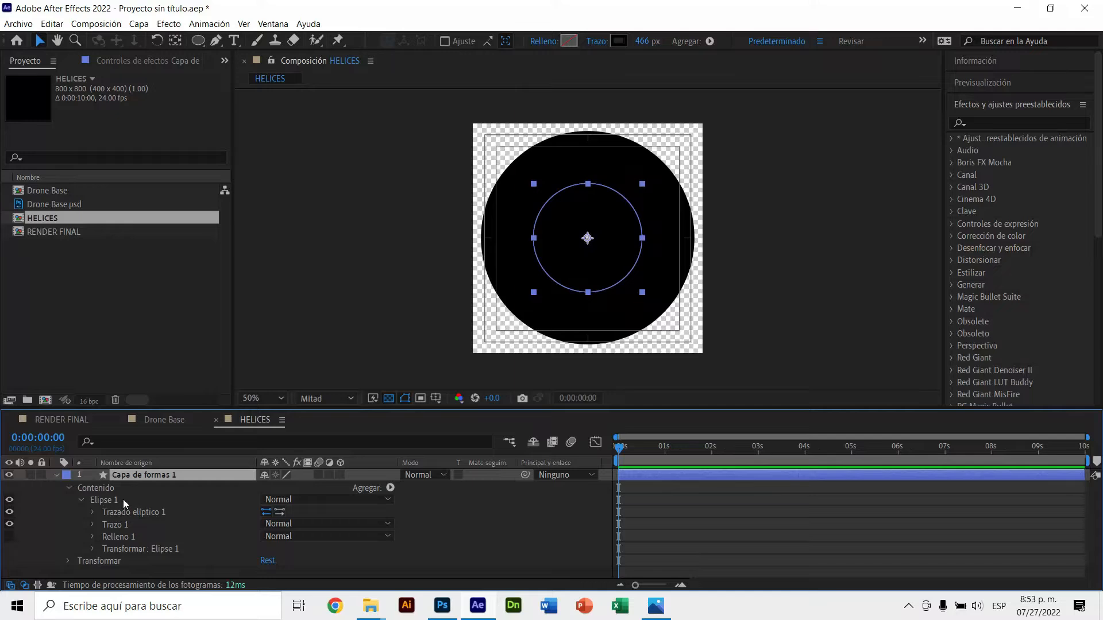
pyautogui.click(92, 524)
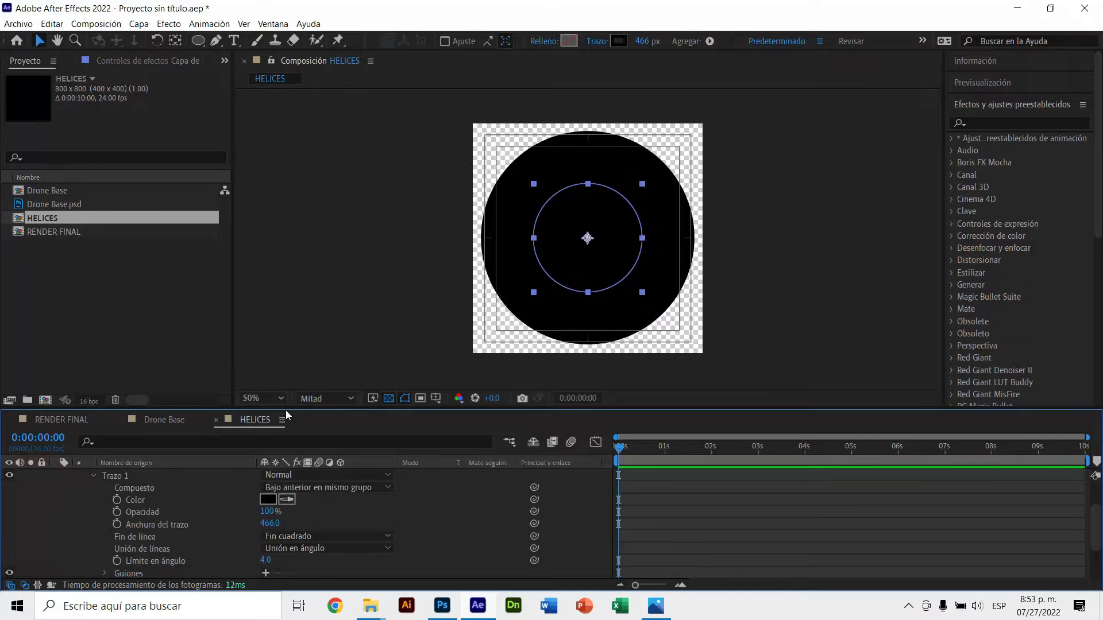
pyautogui.moveTo(289, 355); pyautogui.dragTo(301, 332)
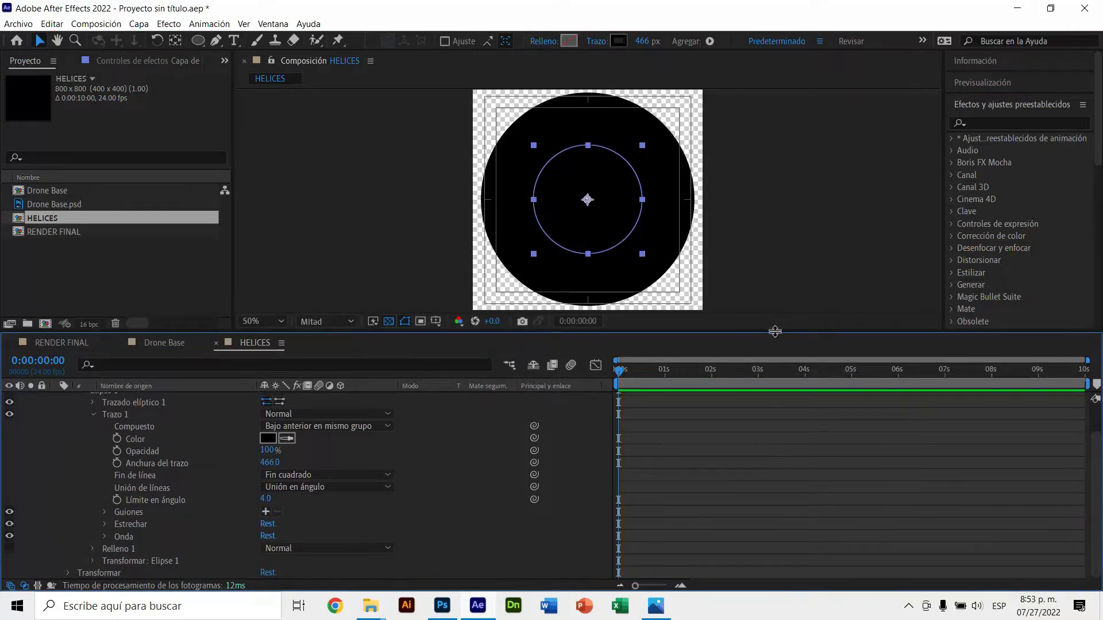
pyautogui.moveTo(774, 331)
pyautogui.mouseDown()
pyautogui.moveTo(775, 393)
pyautogui.moveTo(775, 325)
pyautogui.mouseUp()
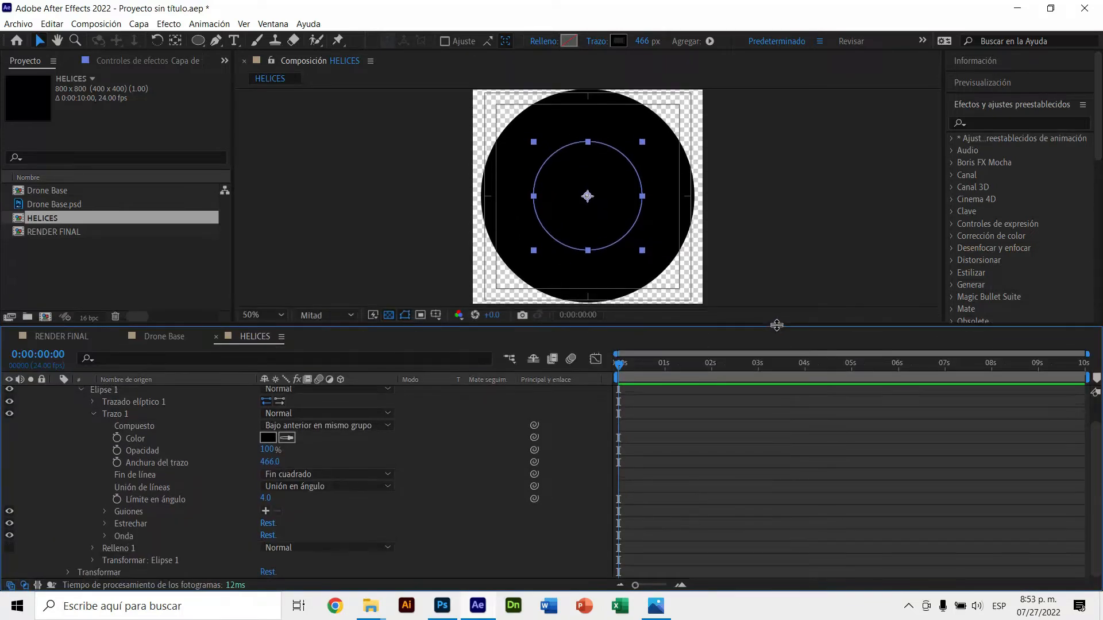
pyautogui.click(118, 512)
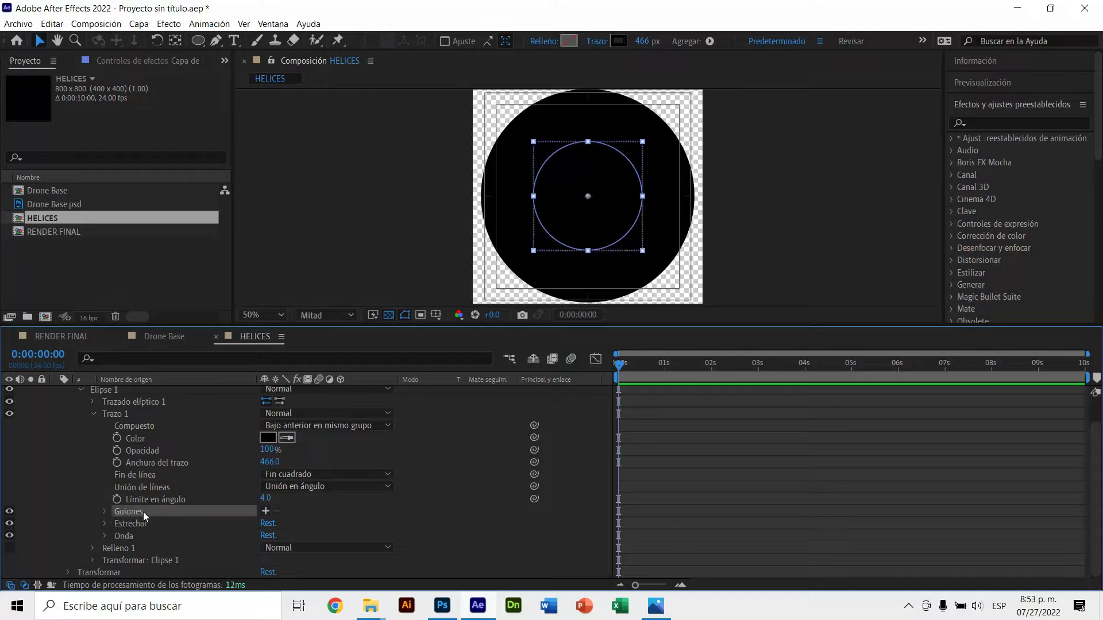
pyautogui.click(266, 512)
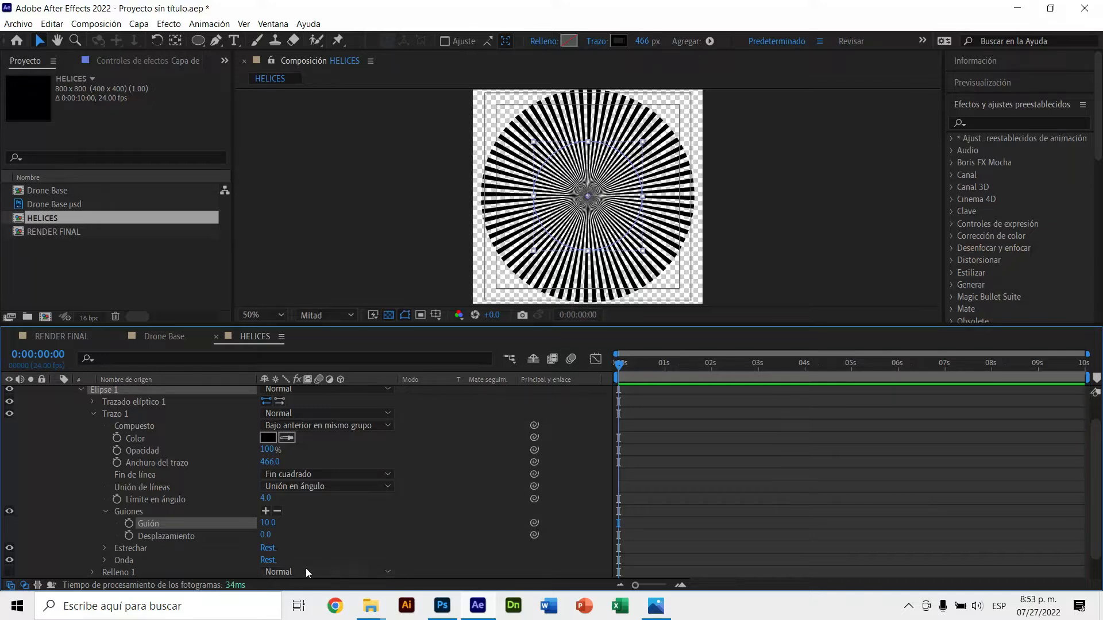
# Try dash lengths of 4, 40 and 80 on the disc's stroke
pyautogui.click(267, 524)
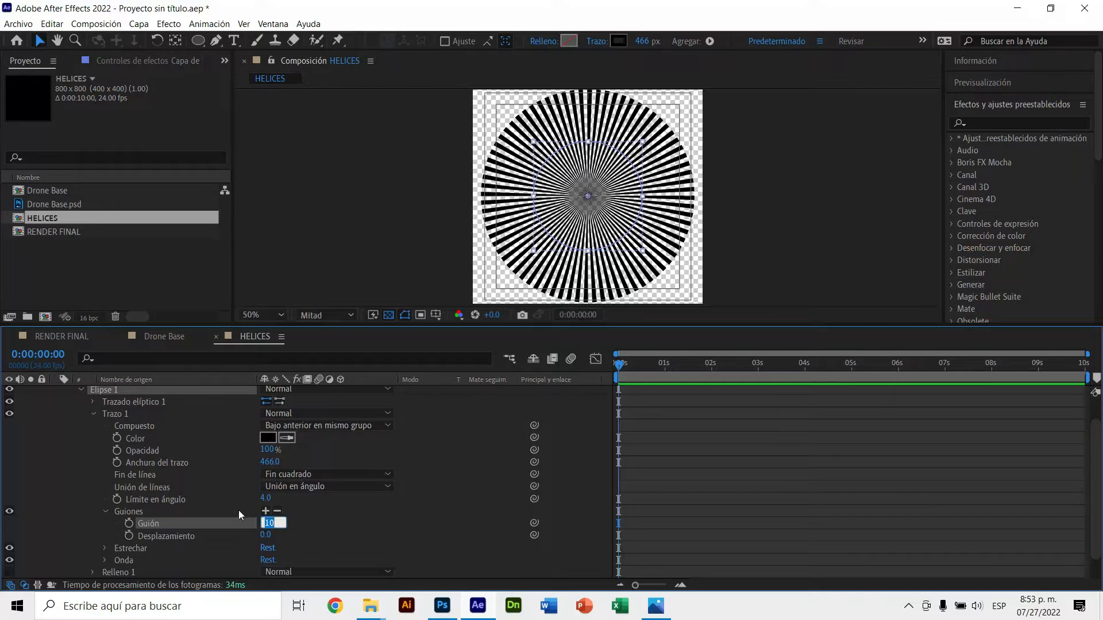
pyautogui.write('4')
pyautogui.press('Return')
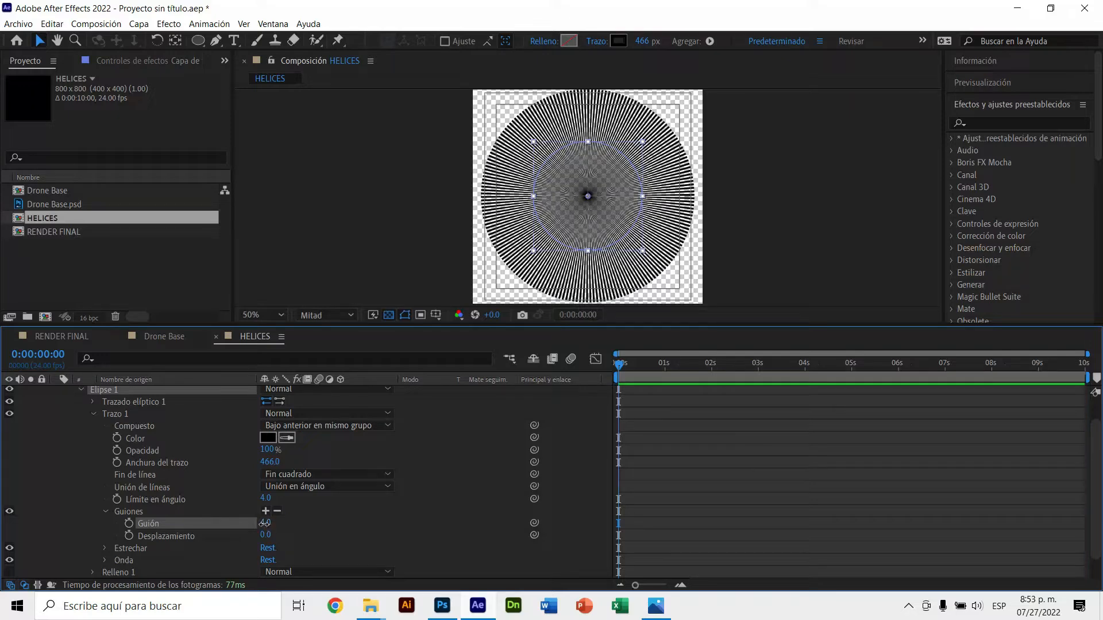
pyautogui.click(265, 522)
pyautogui.write('40')
pyautogui.press('Return')
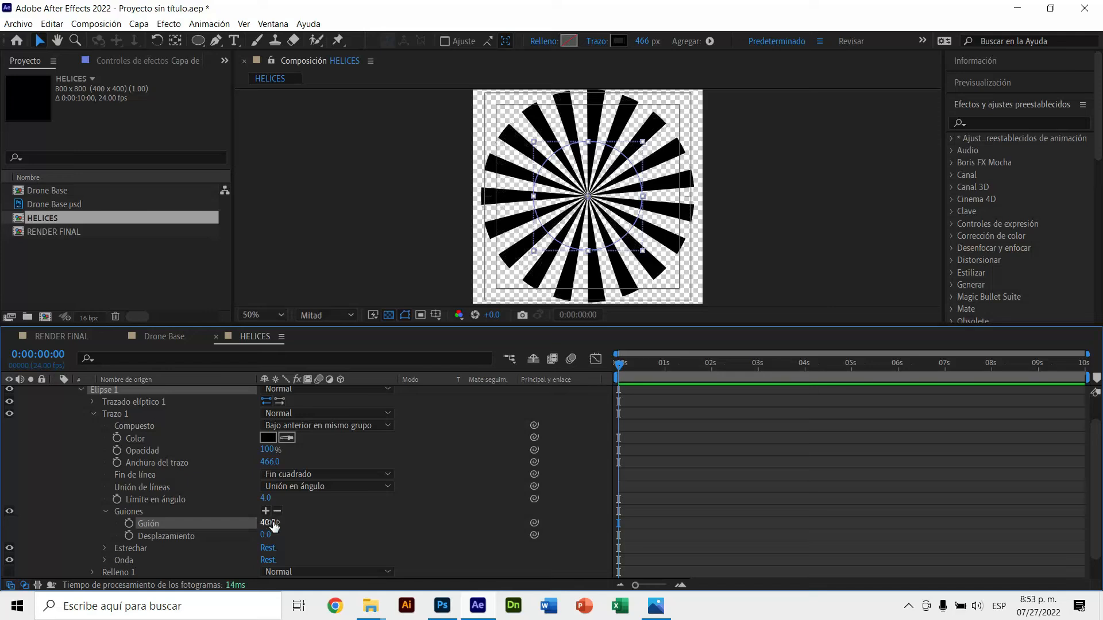
pyautogui.click(266, 523)
pyautogui.write('80')
pyautogui.press('Return')
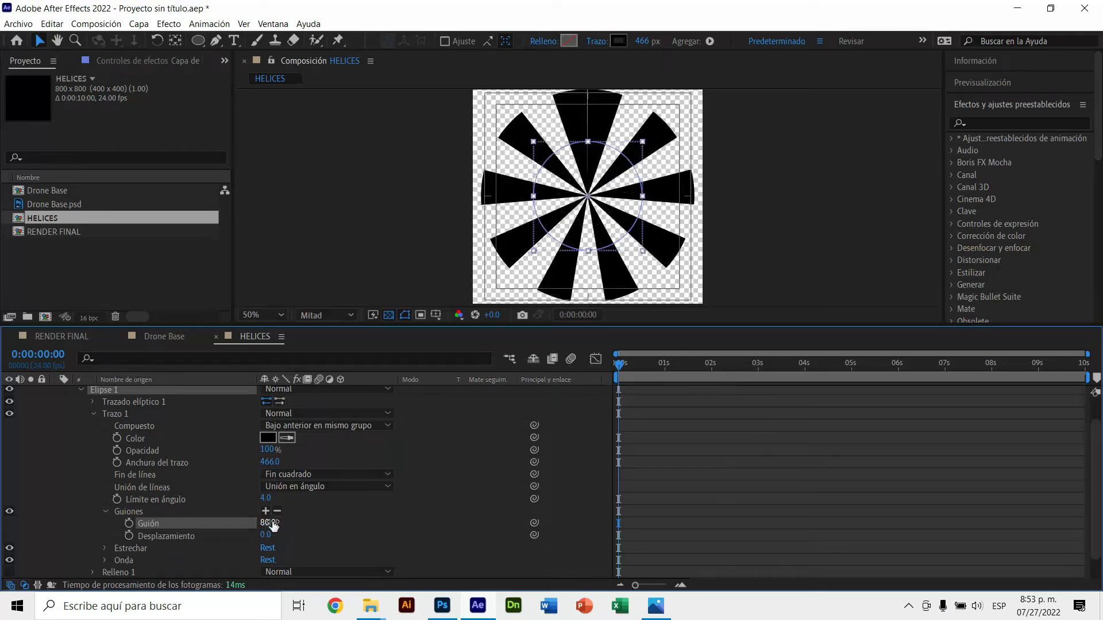
# Try longer dash lengths of 120 and 150 on the disc's stroke
pyautogui.click(272, 522)
pyautogui.write('120')
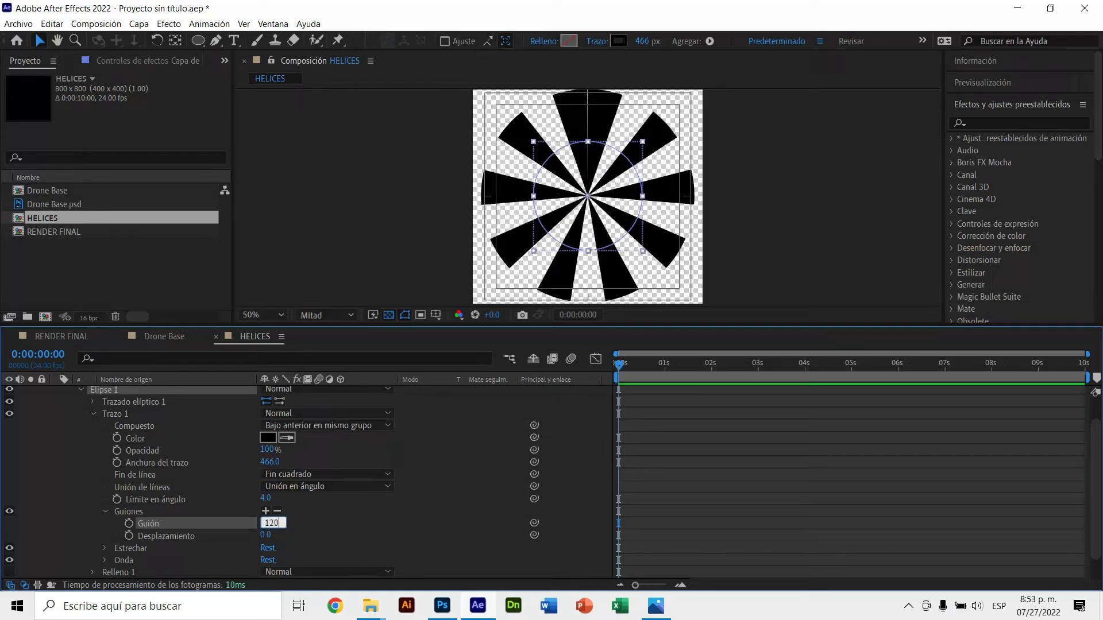
pyautogui.press('Return')
pyautogui.click(270, 523)
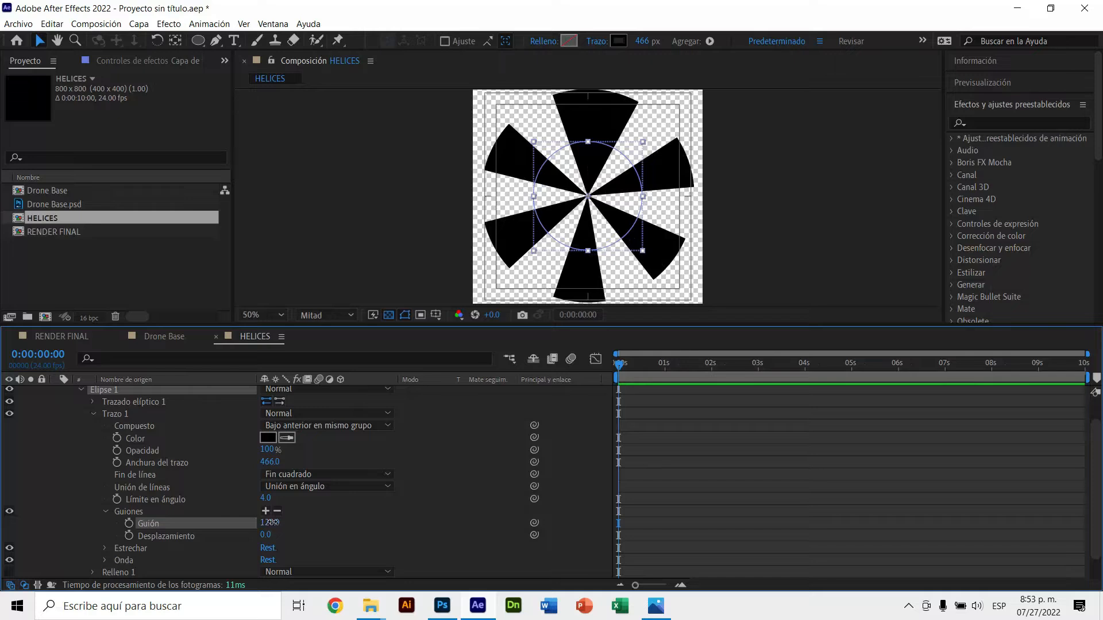
pyautogui.write('150')
pyautogui.press('Return')
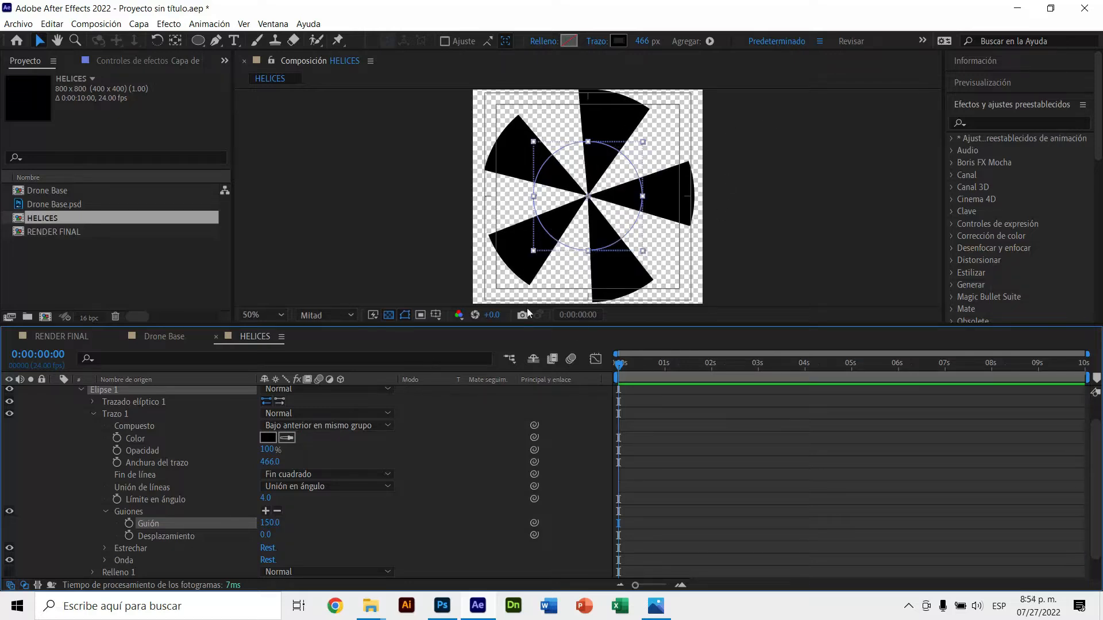
# Set the stroke's dash length to 160 and fine-tune it to 152 for five even blades
pyautogui.click(270, 523)
pyautogui.write('160')
pyautogui.press('Return')
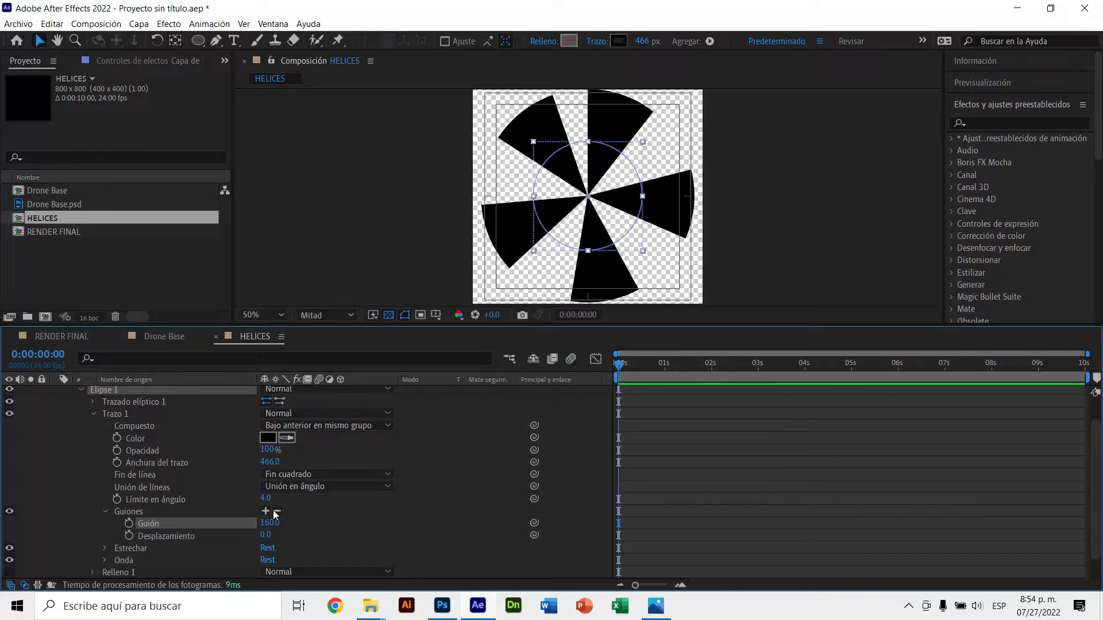
pyautogui.moveTo(270, 522); pyautogui.dragTo(304, 533)
pyautogui.click(746, 270)
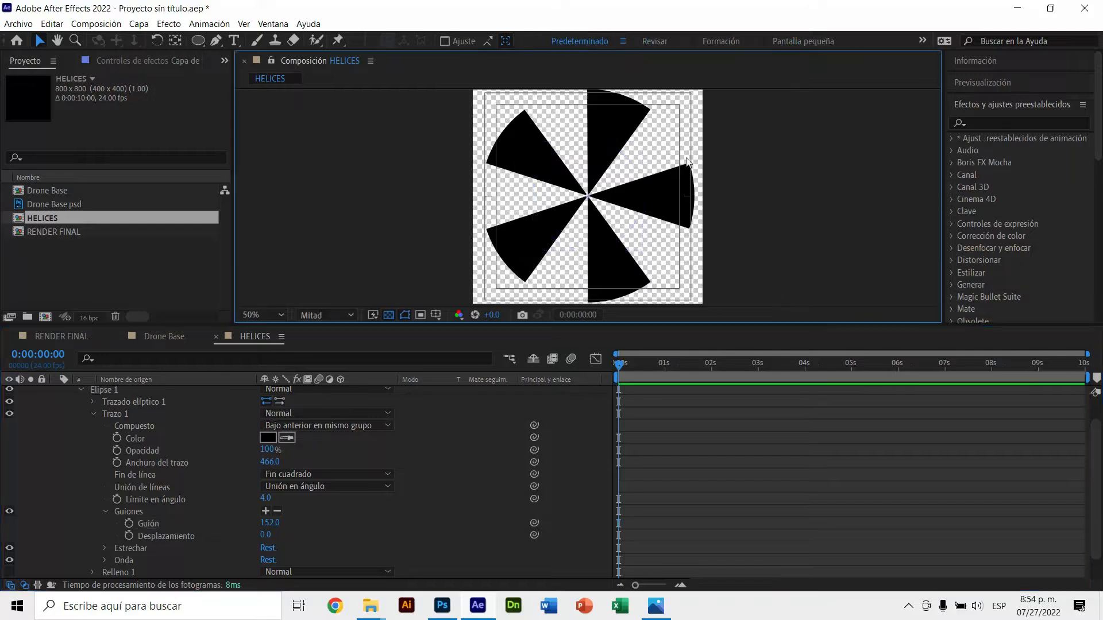
# Shrink the five-blade shape slightly about its centre so it fits within the composition
pyautogui.click(632, 196)
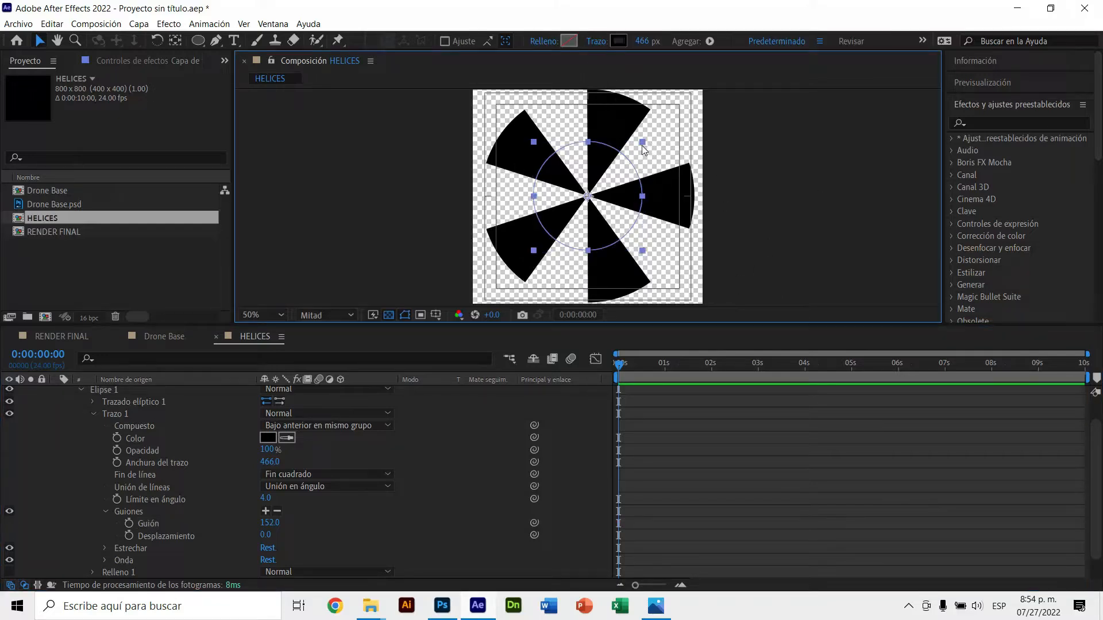
pyautogui.click(845, 144)
pyautogui.scroll(2, 105, 474)
# Keyframe the shape layer's rotation from 0 at the first frame to 20 full turns at 0:00:09:23
pyautogui.click(109, 457)
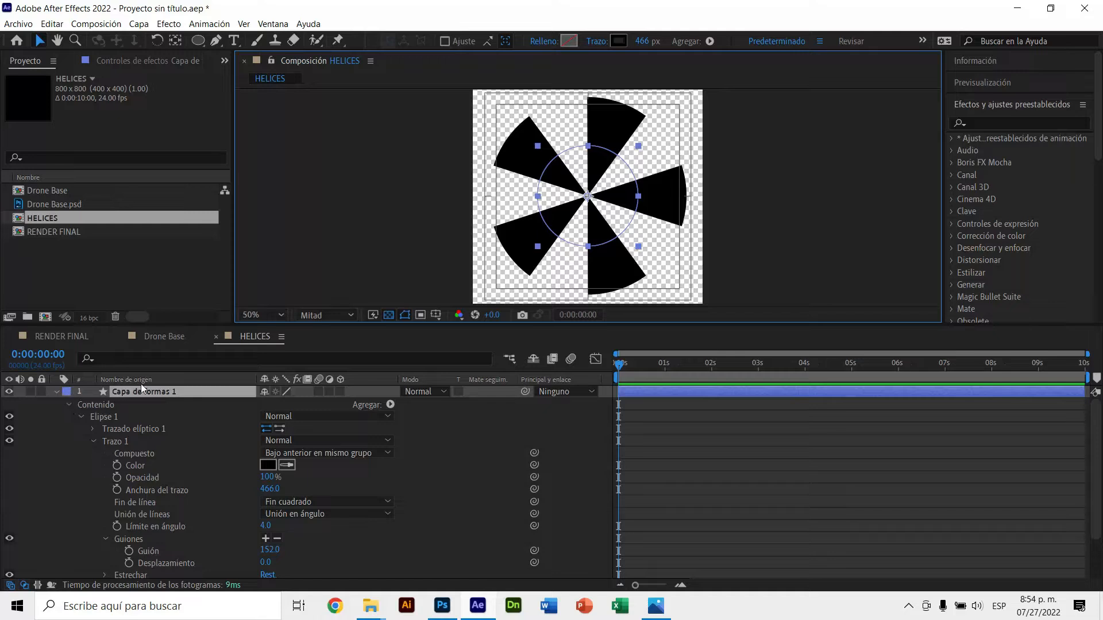
pyautogui.press('r')
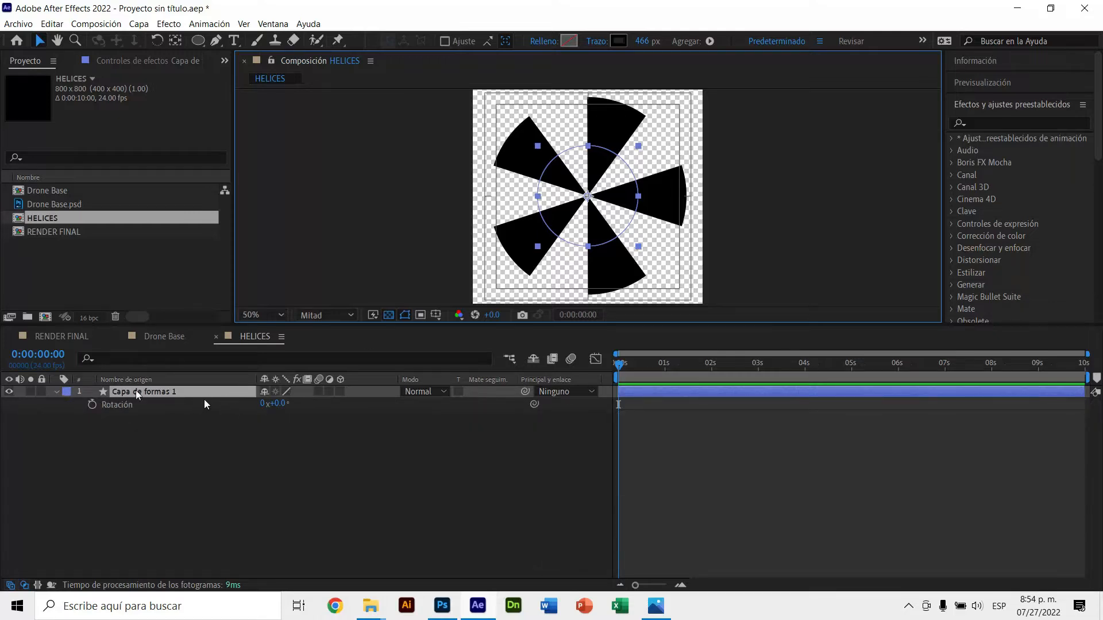
pyautogui.click(92, 405)
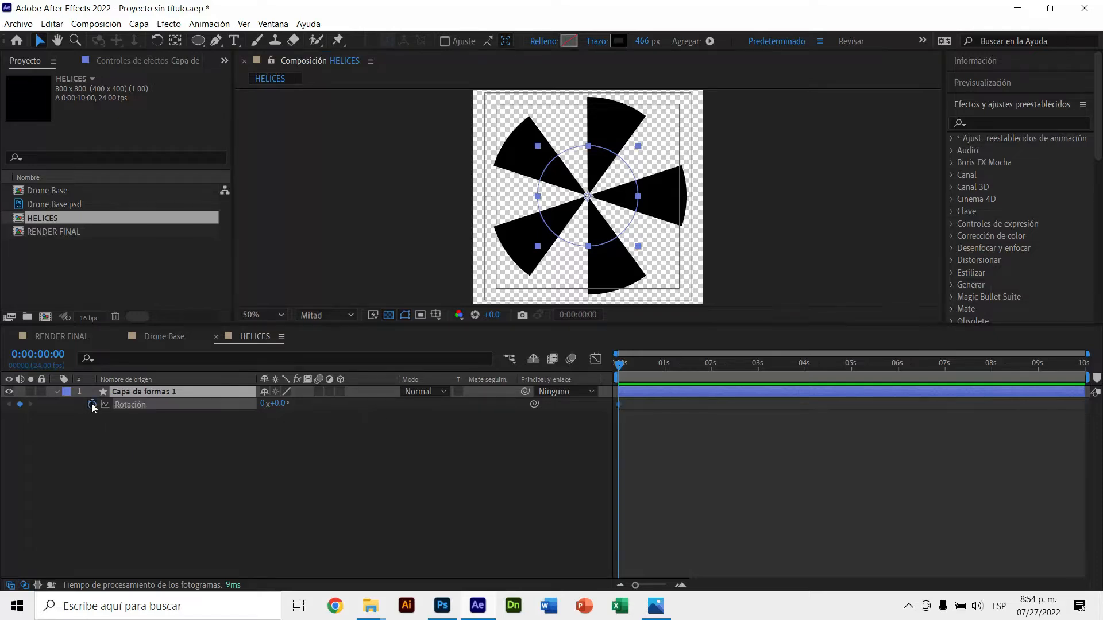
pyautogui.moveTo(636, 366); pyautogui.dragTo(1095, 390)
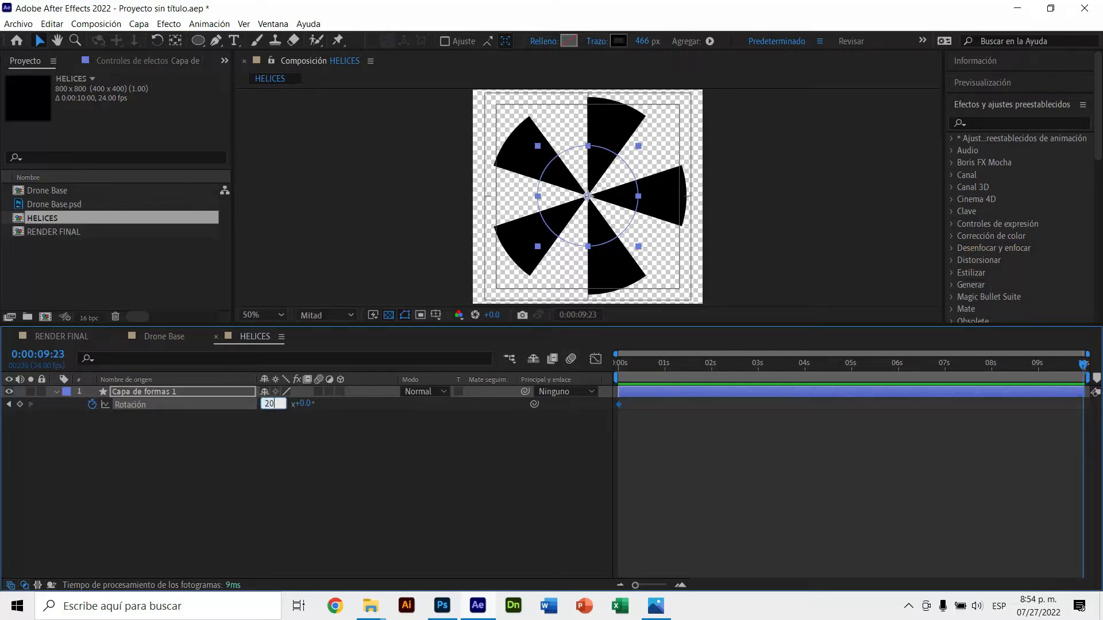
pyautogui.write('20')
pyautogui.press('Return')
# Preview the spinning blades from the start and return the playhead to 0:00:00:00
pyautogui.click(663, 416)
pyautogui.moveTo(655, 368); pyautogui.dragTo(575, 356)
pyautogui.press('space')
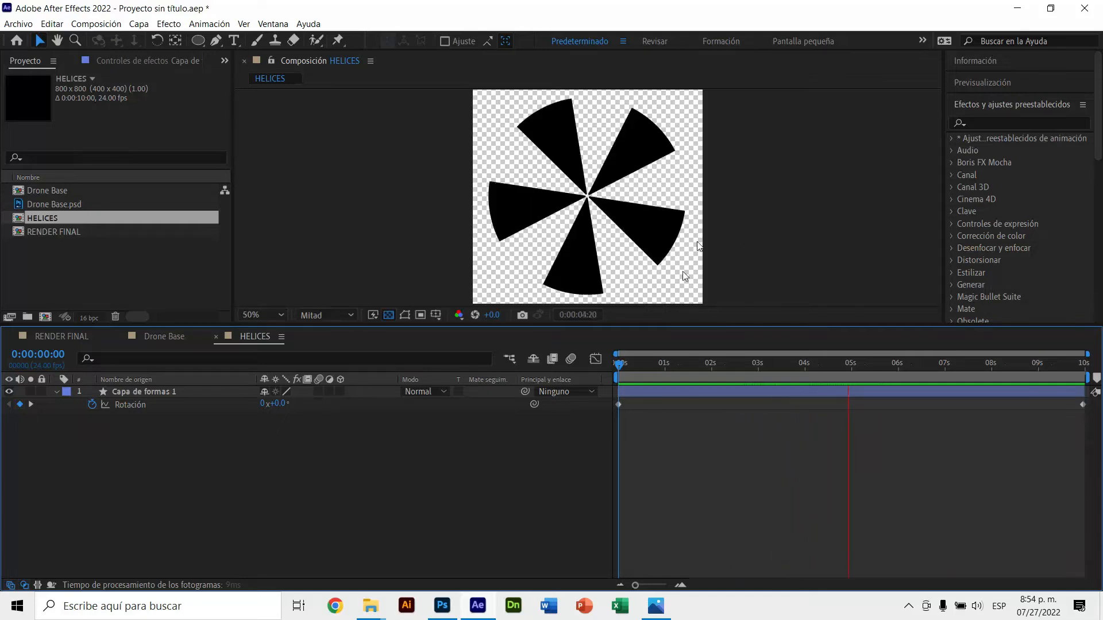
pyautogui.click(728, 392)
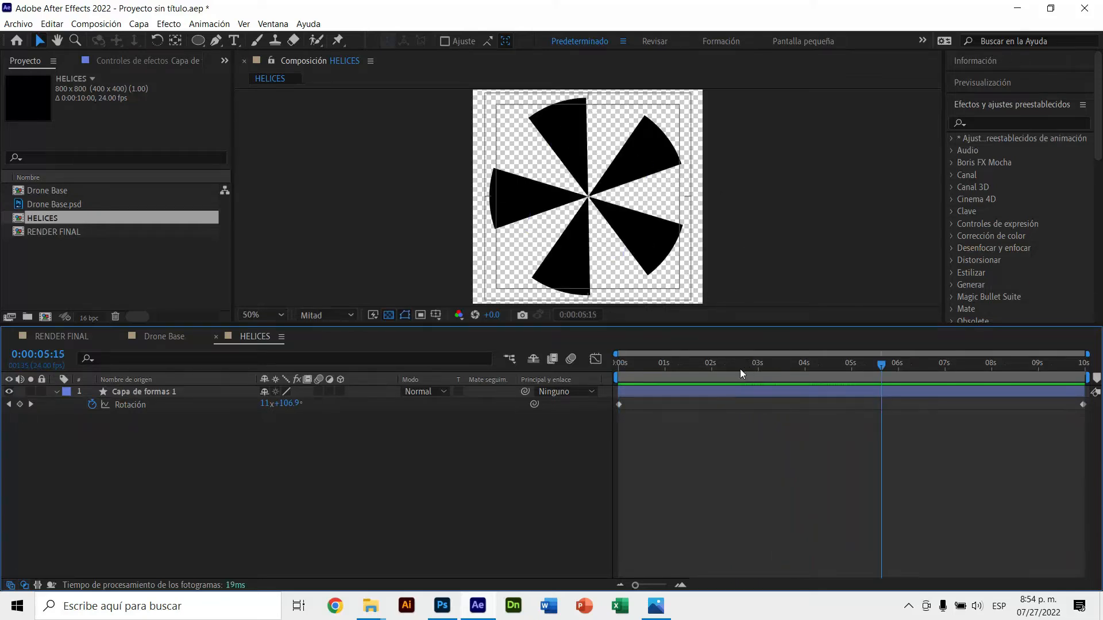
pyautogui.moveTo(740, 369); pyautogui.dragTo(587, 373)
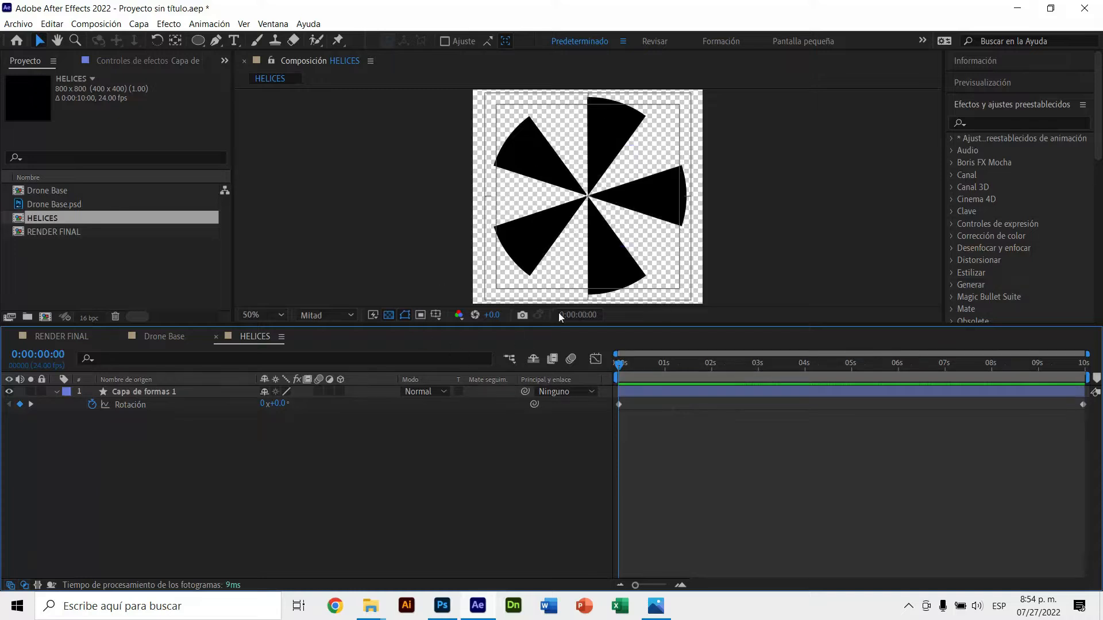
# Enable motion blur for Capa de formas 1 and for the HELICES composition, and preview the spin
pyautogui.click(319, 391)
pyautogui.click(570, 359)
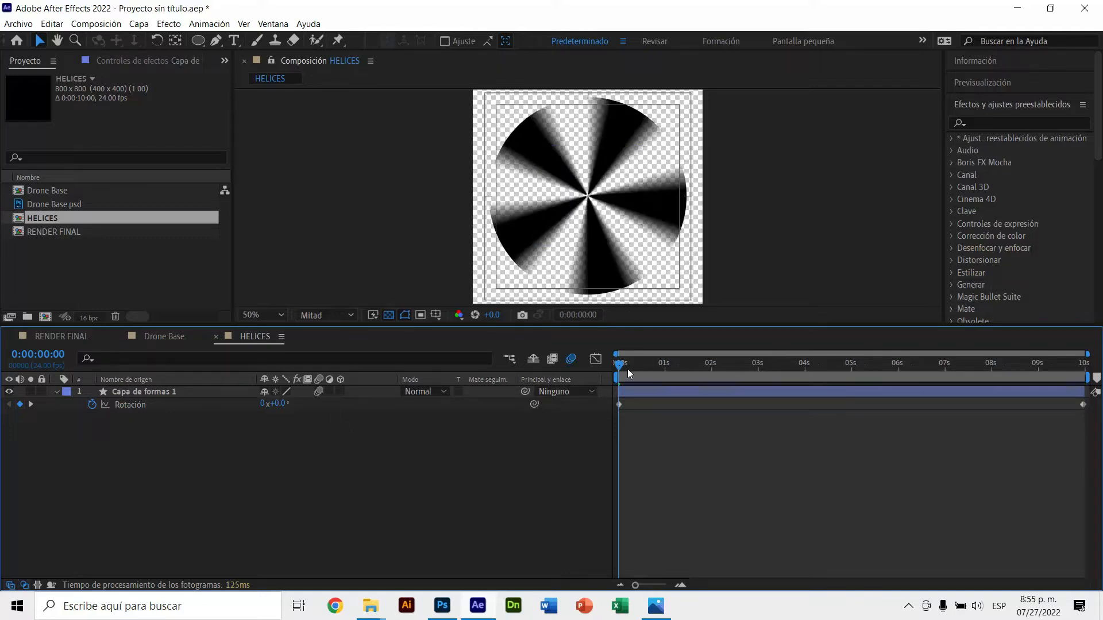
pyautogui.press('space')
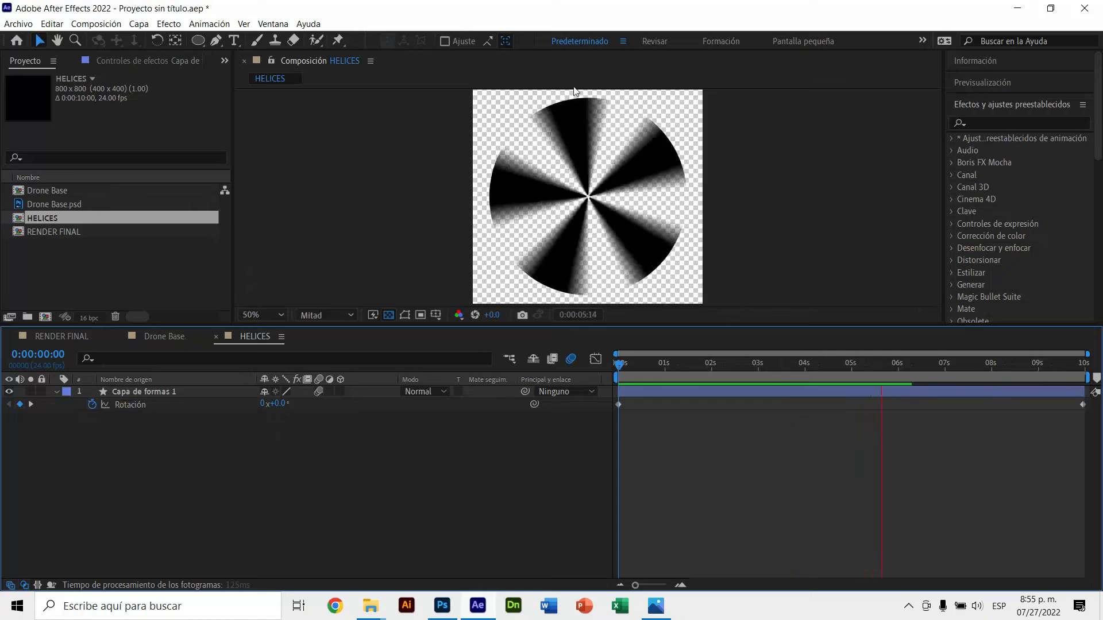
# Compare the spinning blades without and with the layer's motion blur, leaving the blur on
pyautogui.click(317, 393)
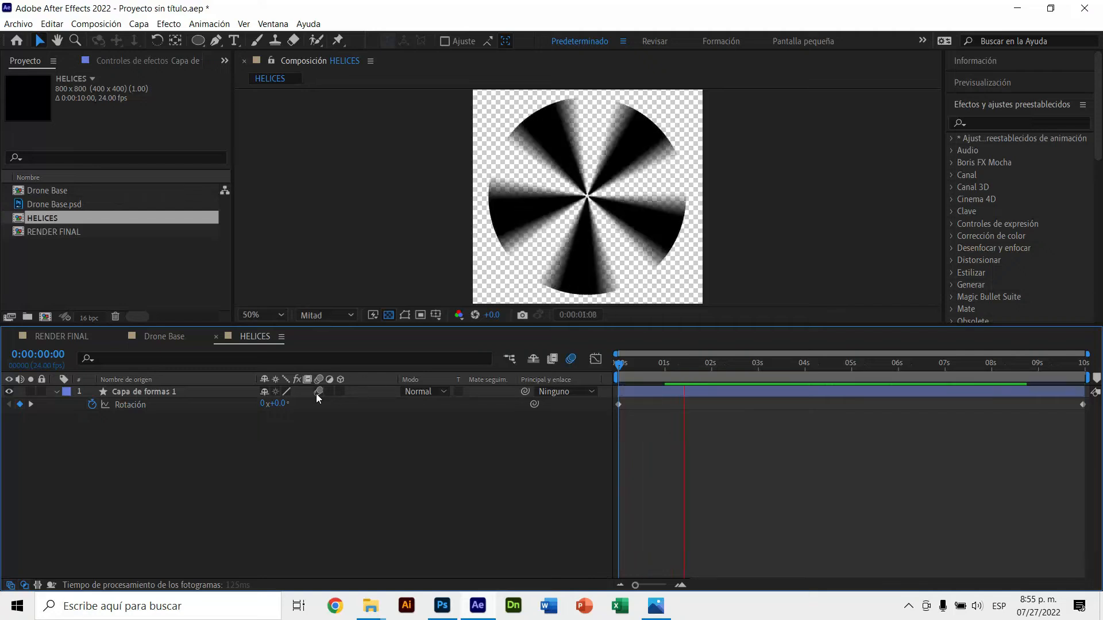
pyautogui.click(316, 393)
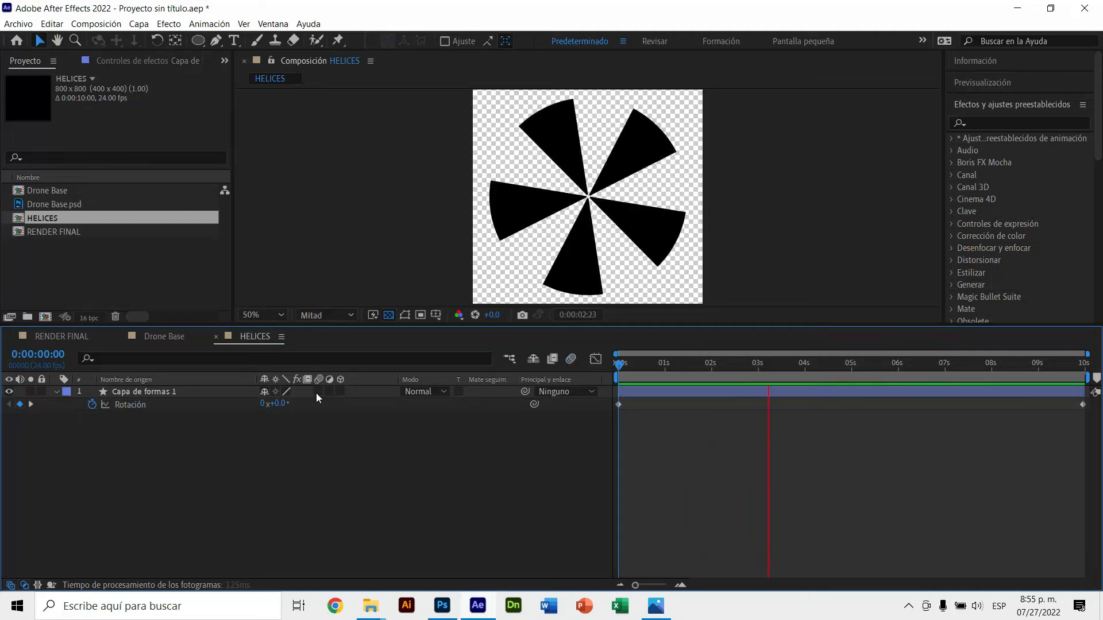
pyautogui.click(317, 393)
# Collapse the shape layer's properties and enlarge the composition viewer by shrinking the timeline
pyautogui.click(93, 398)
pyautogui.click(55, 391)
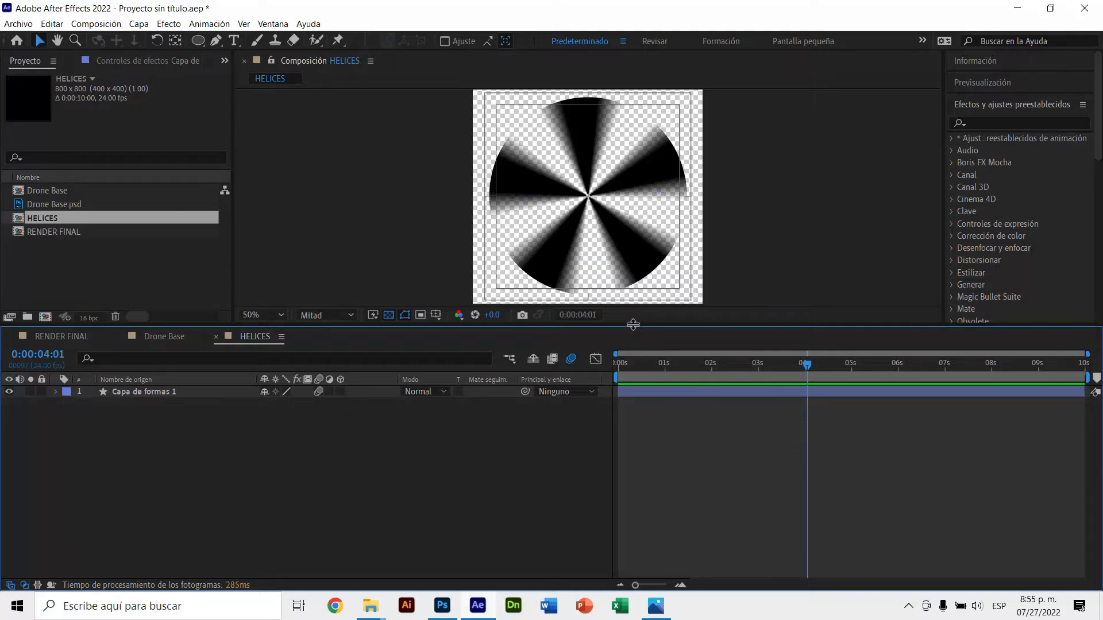
pyautogui.moveTo(632, 328); pyautogui.dragTo(633, 393)
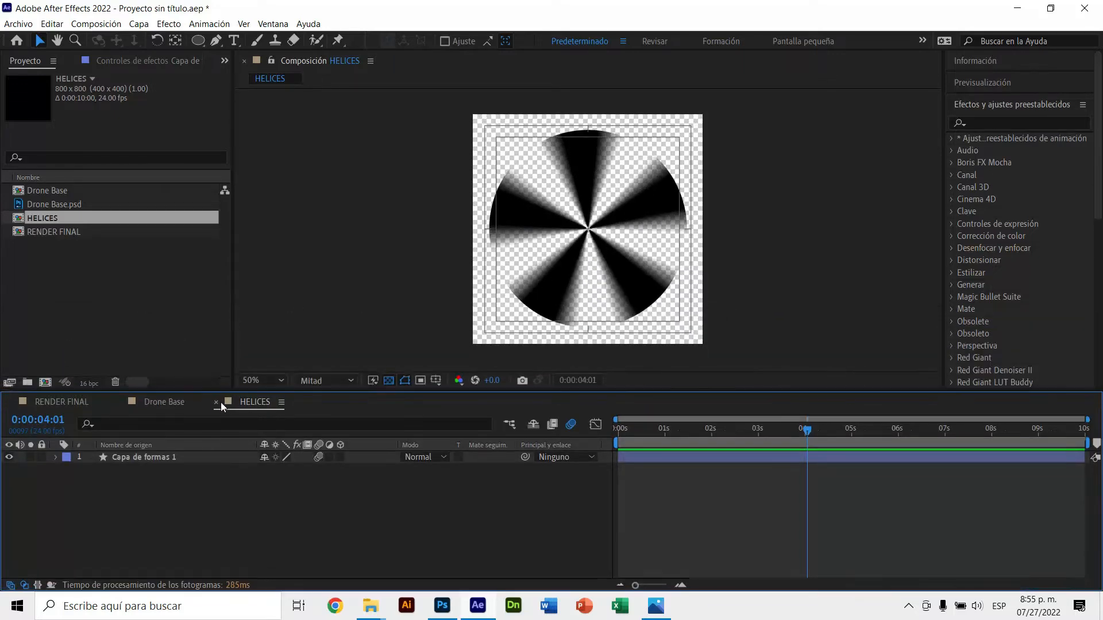
# Add HELICES above Drone Base.psd in the Drone Base composition, flattened vertically and centred over the drone's front-left motor
pyautogui.click(181, 402)
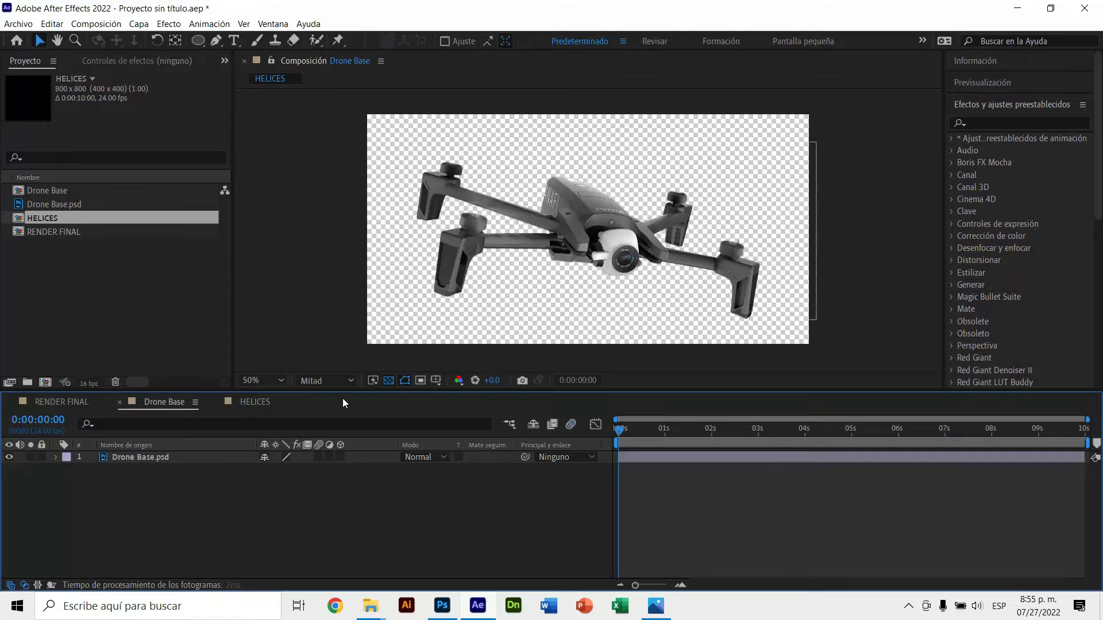
pyautogui.click(690, 208)
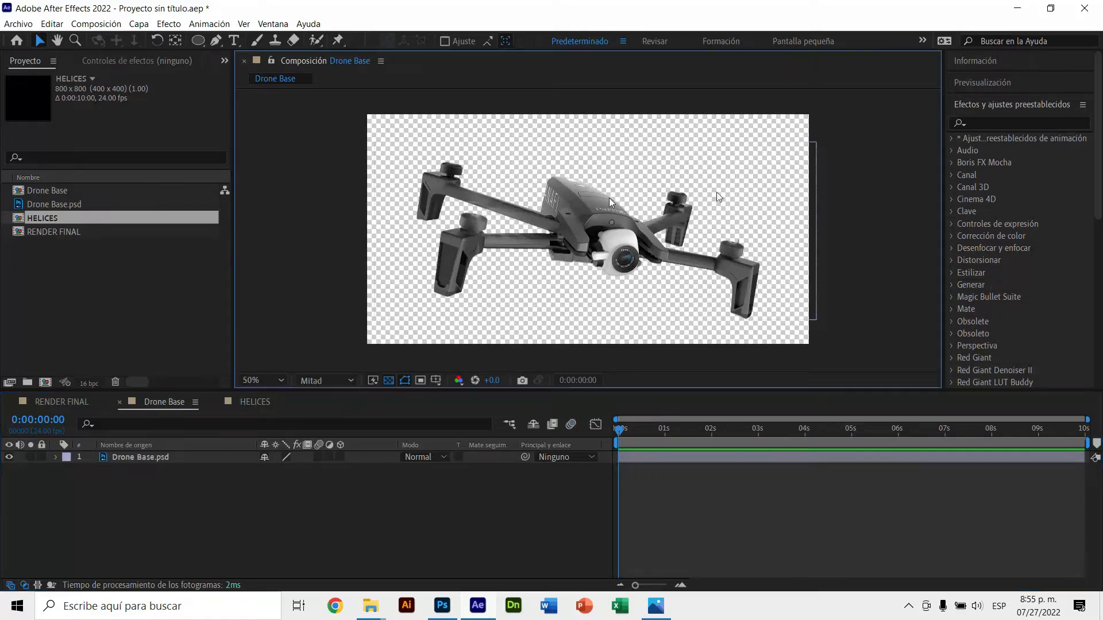
pyautogui.click(36, 220)
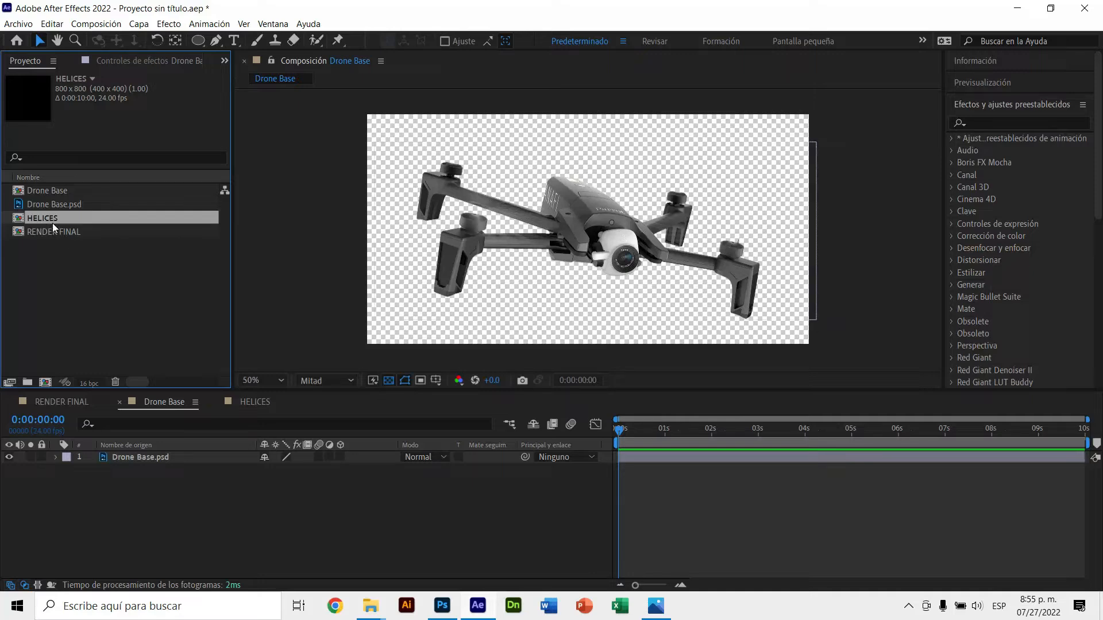
pyautogui.moveTo(41, 220); pyautogui.dragTo(149, 456)
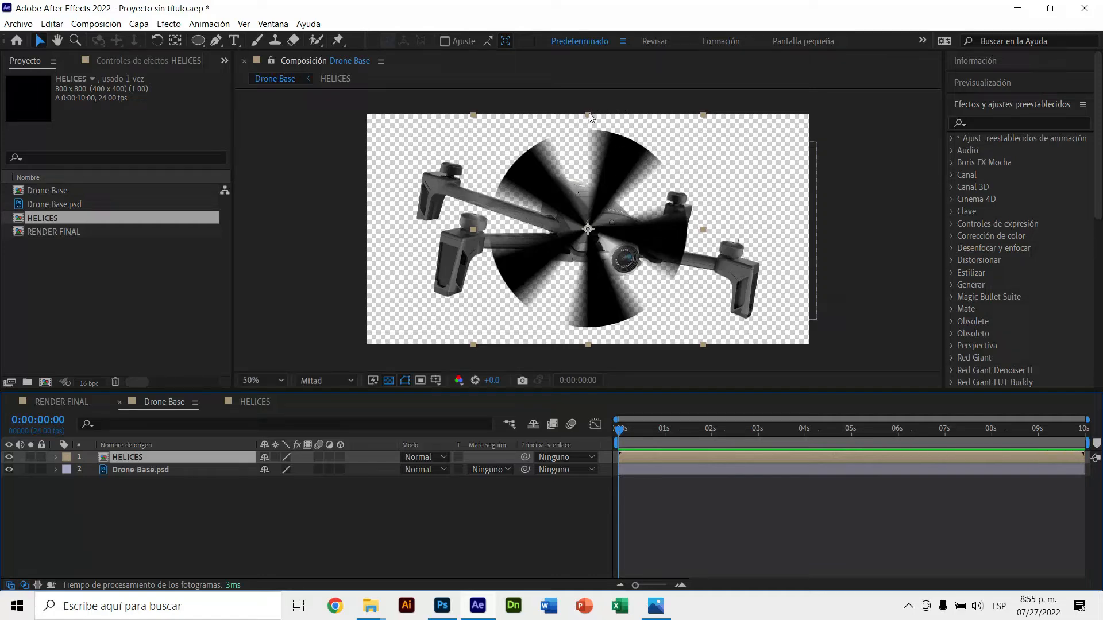
pyautogui.moveTo(588, 114); pyautogui.dragTo(611, 145)
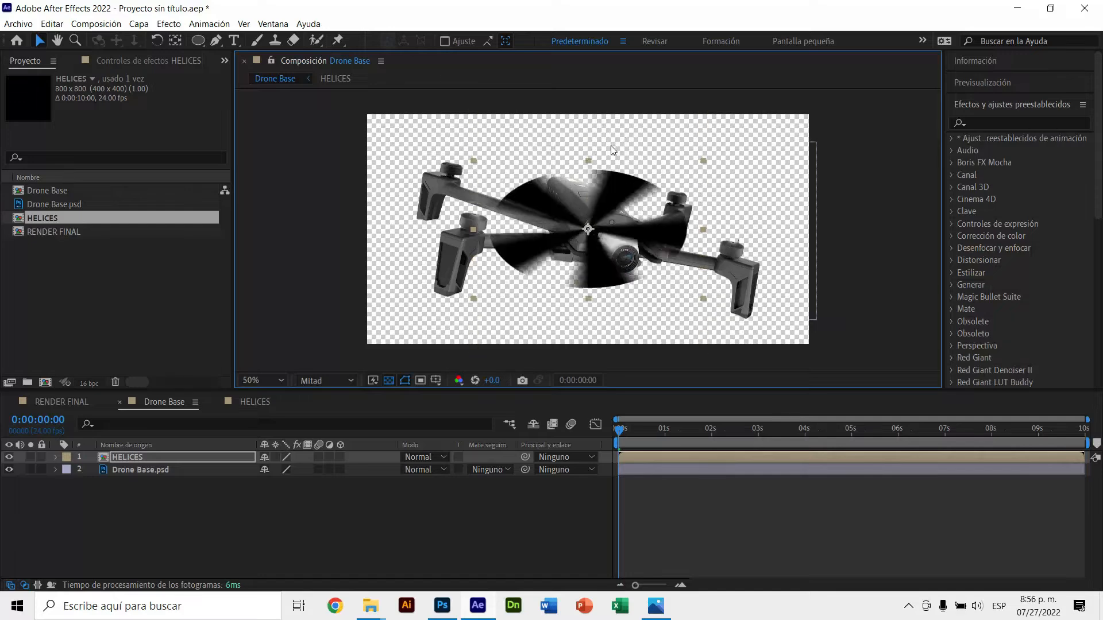
pyautogui.moveTo(635, 186); pyautogui.dragTo(511, 214)
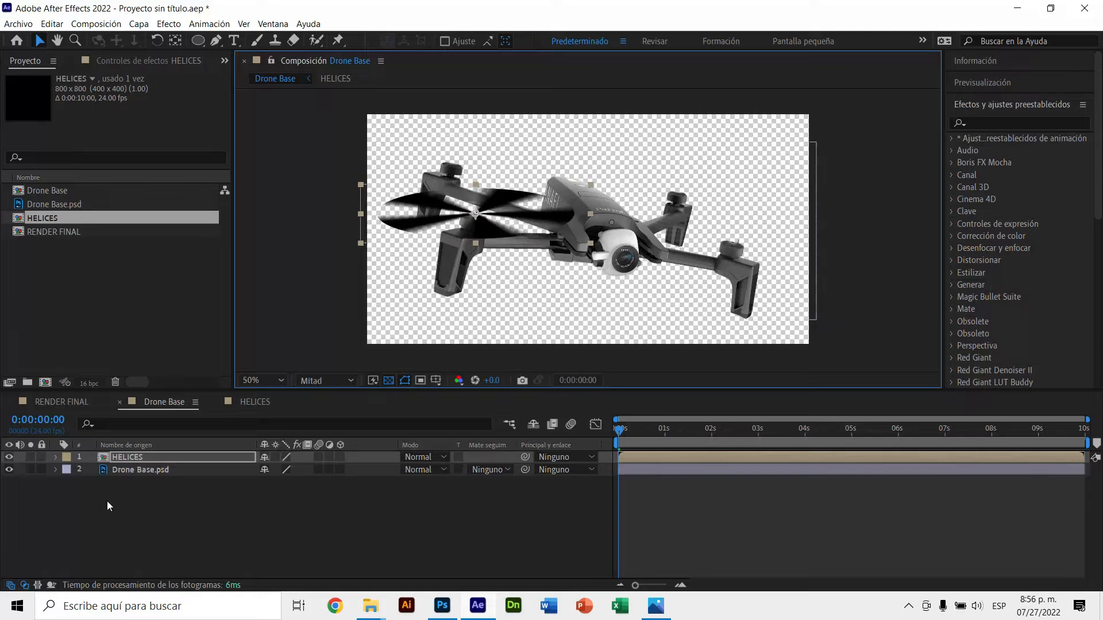
# Set the HELICES layer's rotation to 7° and preview the spinning blades from the start
pyautogui.click(130, 457)
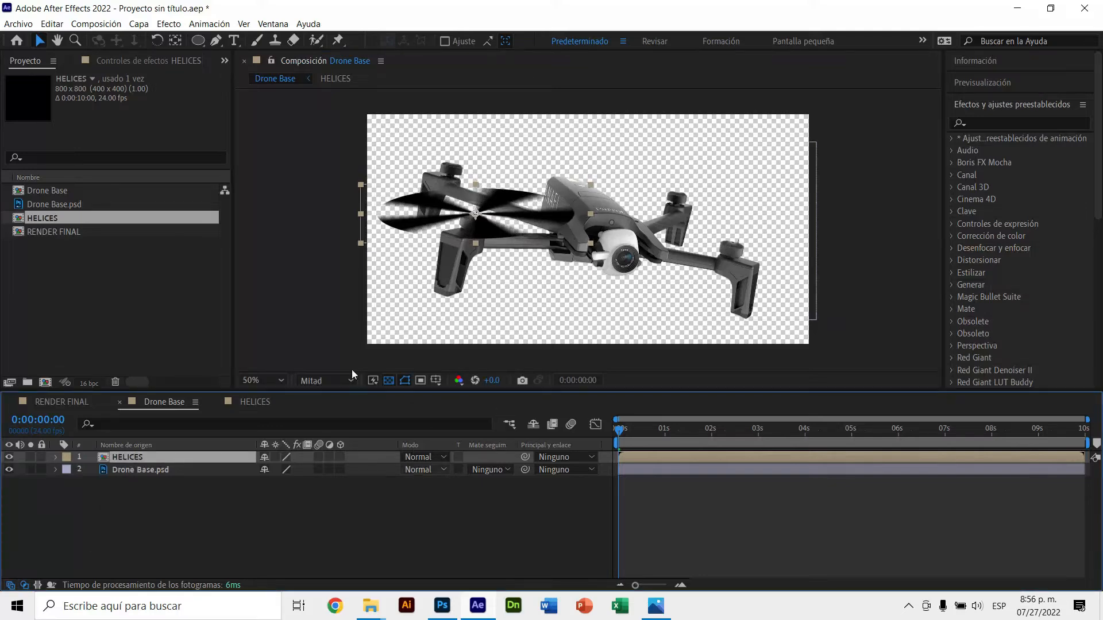
pyautogui.press('r')
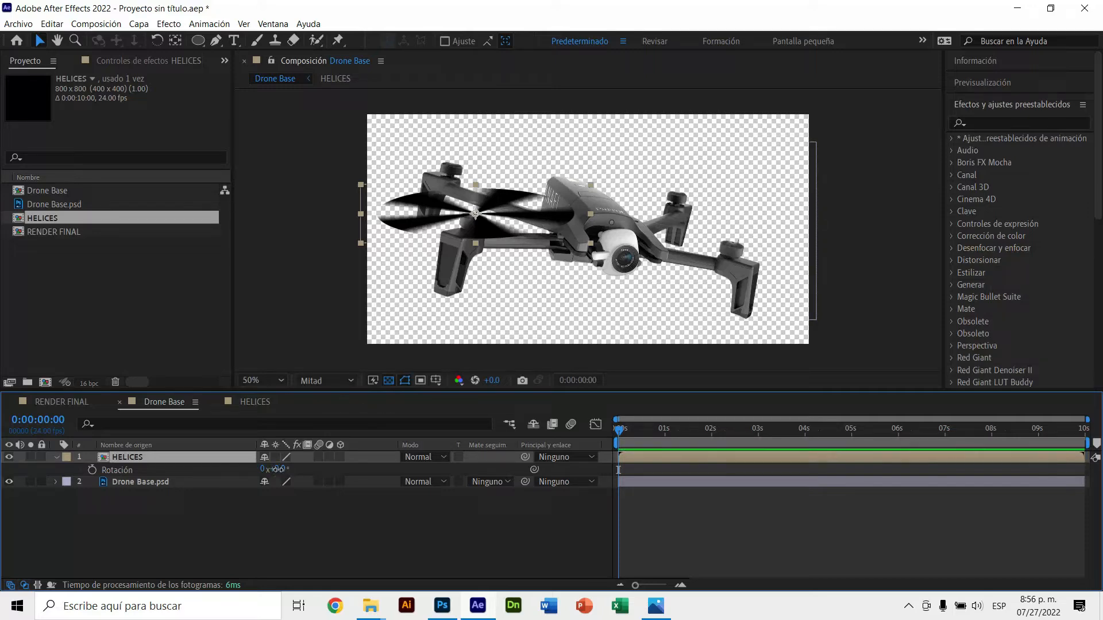
pyautogui.moveTo(278, 470)
pyautogui.mouseDown()
pyautogui.moveTo(253, 471)
pyautogui.moveTo(309, 480)
pyautogui.moveTo(294, 481)
pyautogui.mouseUp()
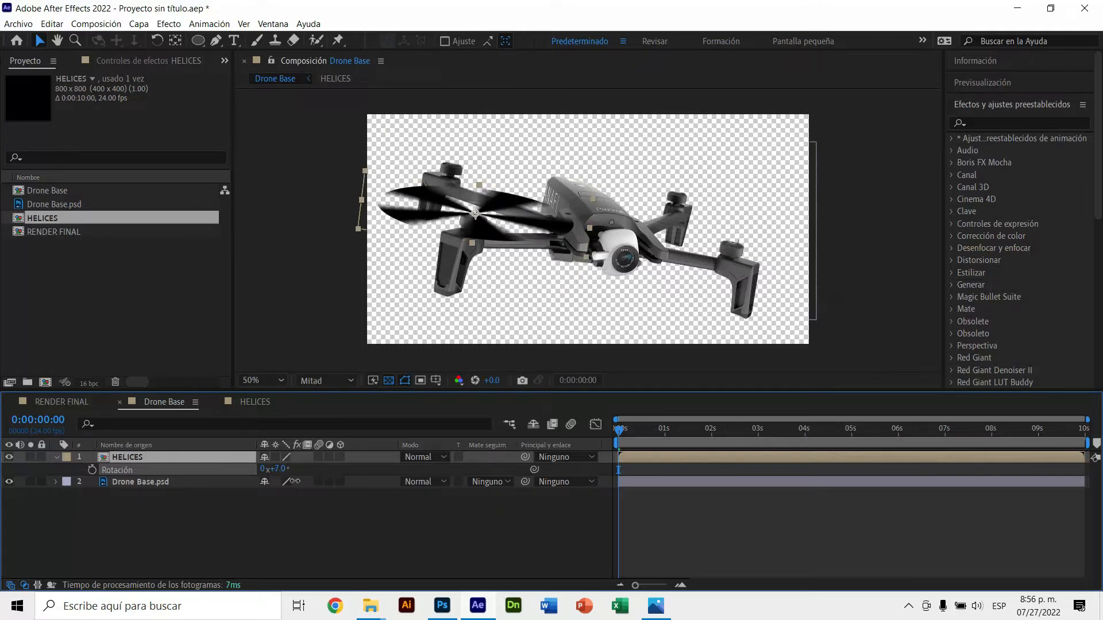
pyautogui.click(866, 216)
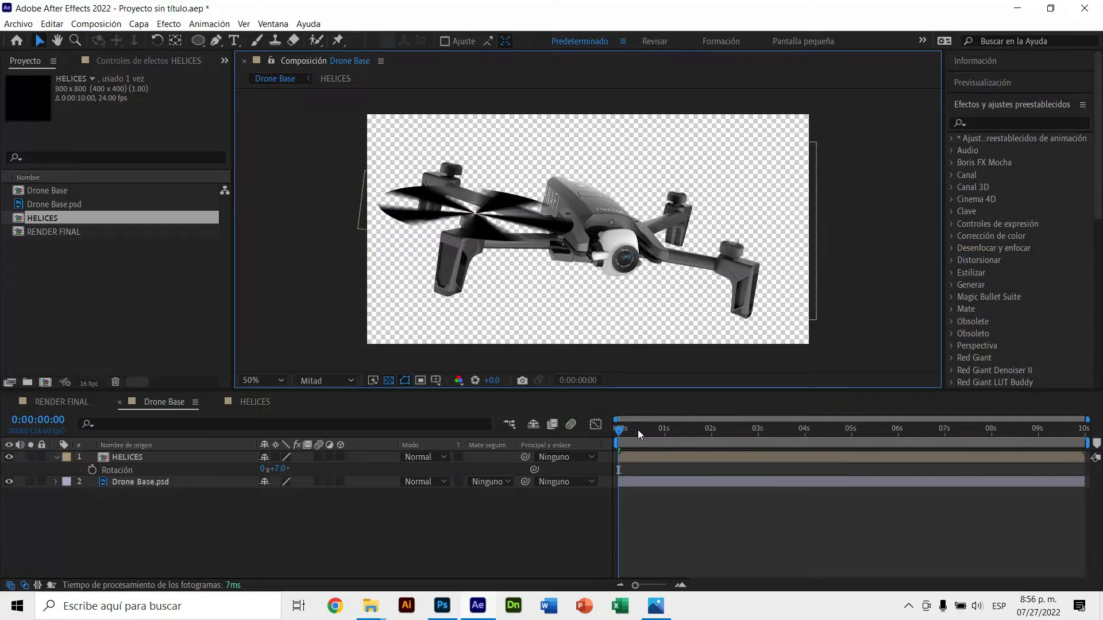
pyautogui.moveTo(638, 430); pyautogui.dragTo(597, 433)
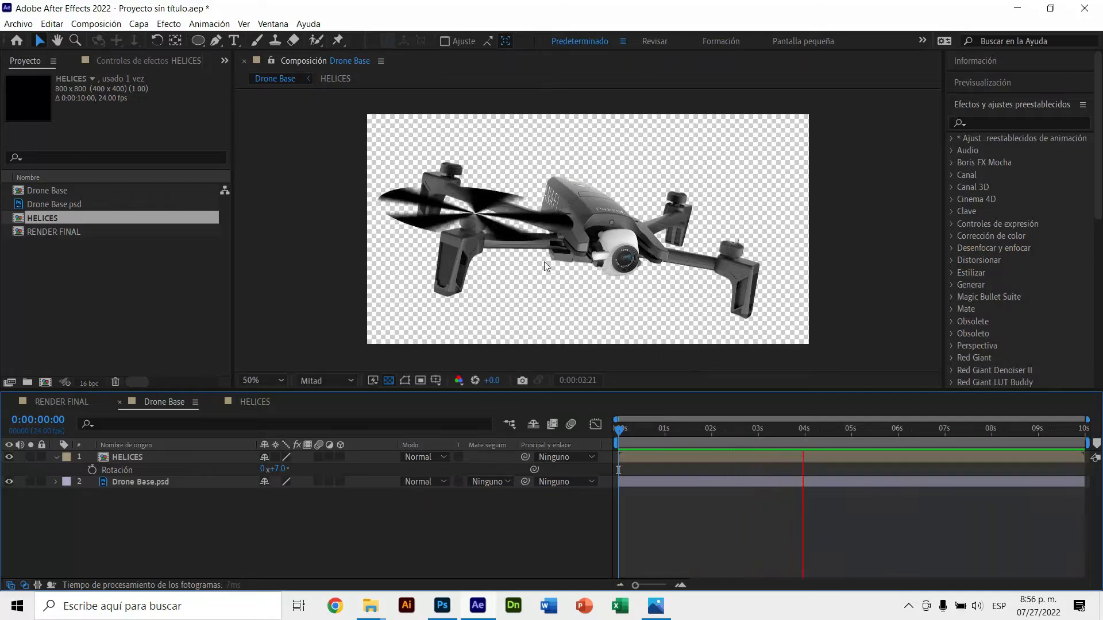
pyautogui.click(578, 237)
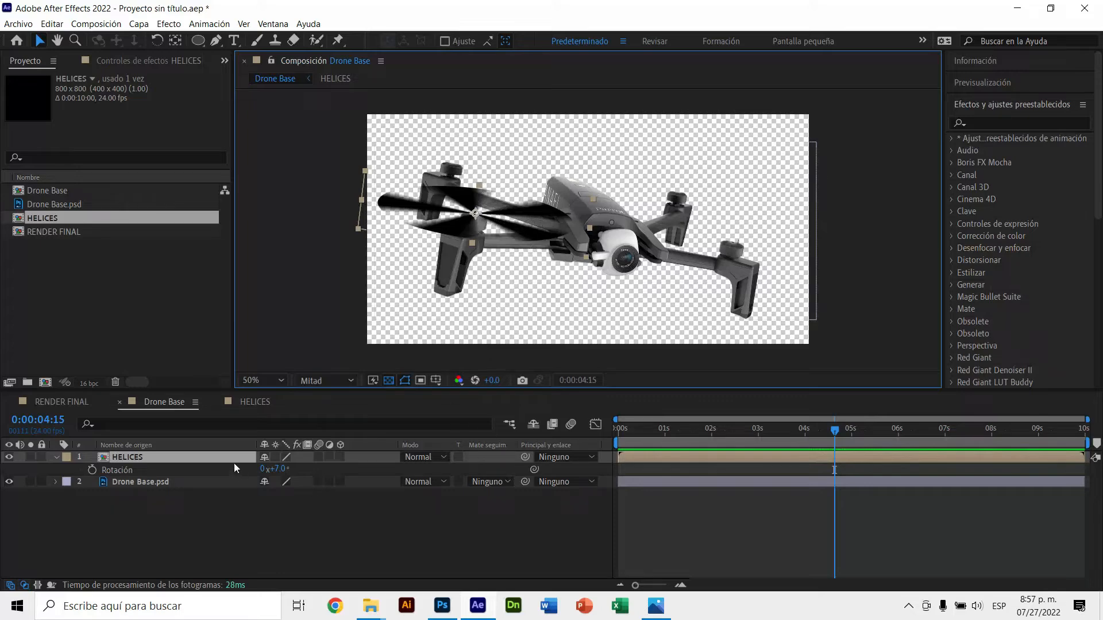
# Set the HELICES layer's opacity to 35% and preview the semi-transparent propeller
pyautogui.press('t')
pyautogui.click(268, 469)
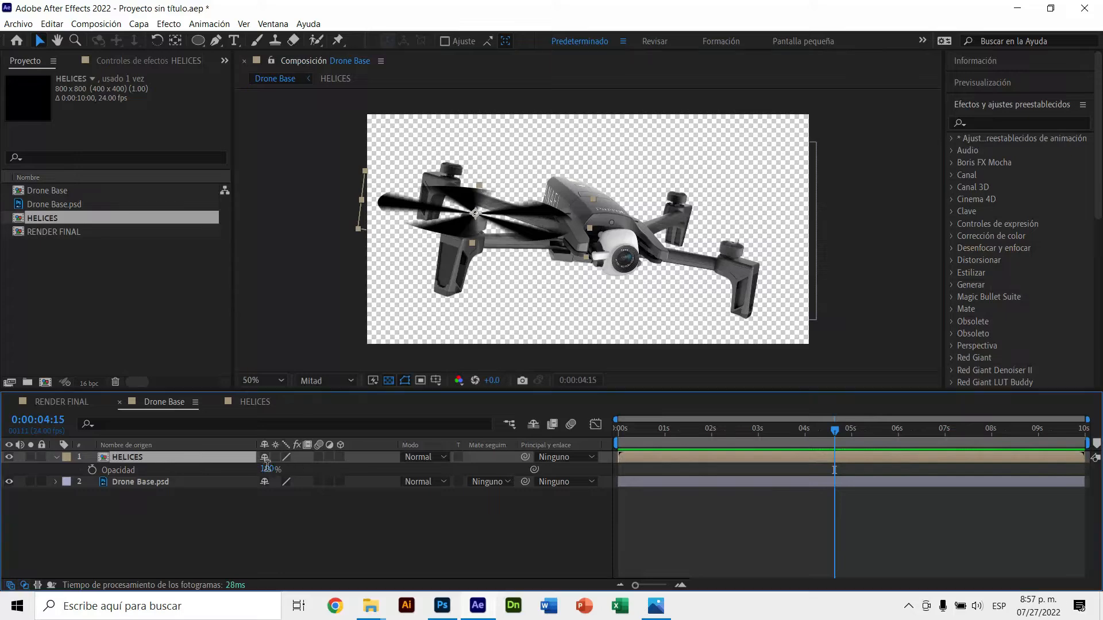
pyautogui.write('35')
pyautogui.press('Return')
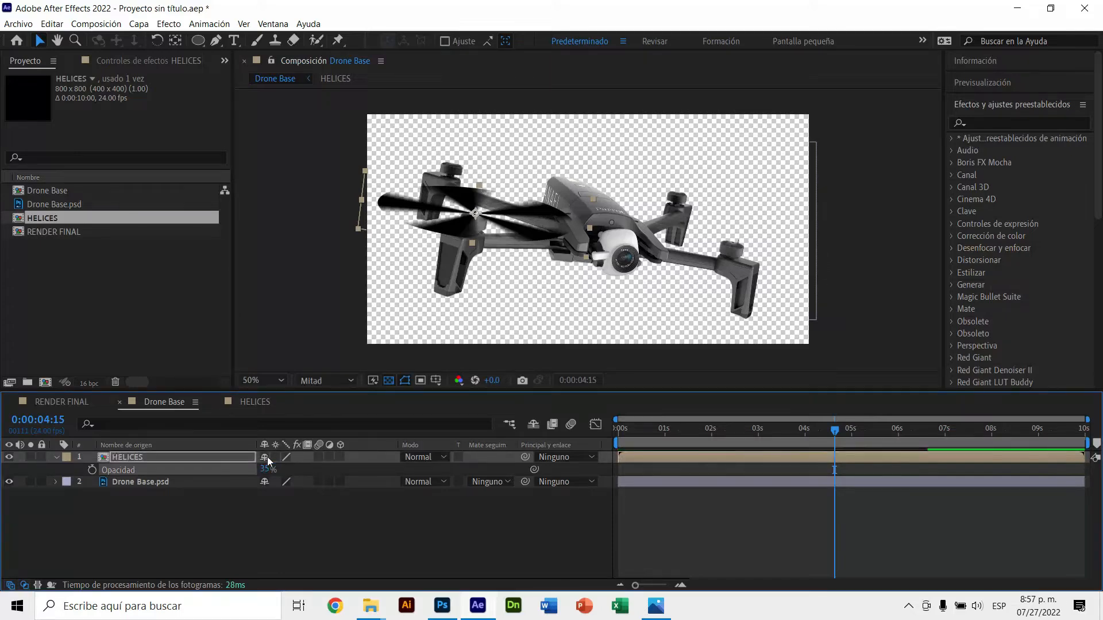
pyautogui.click(891, 297)
pyautogui.click(681, 426)
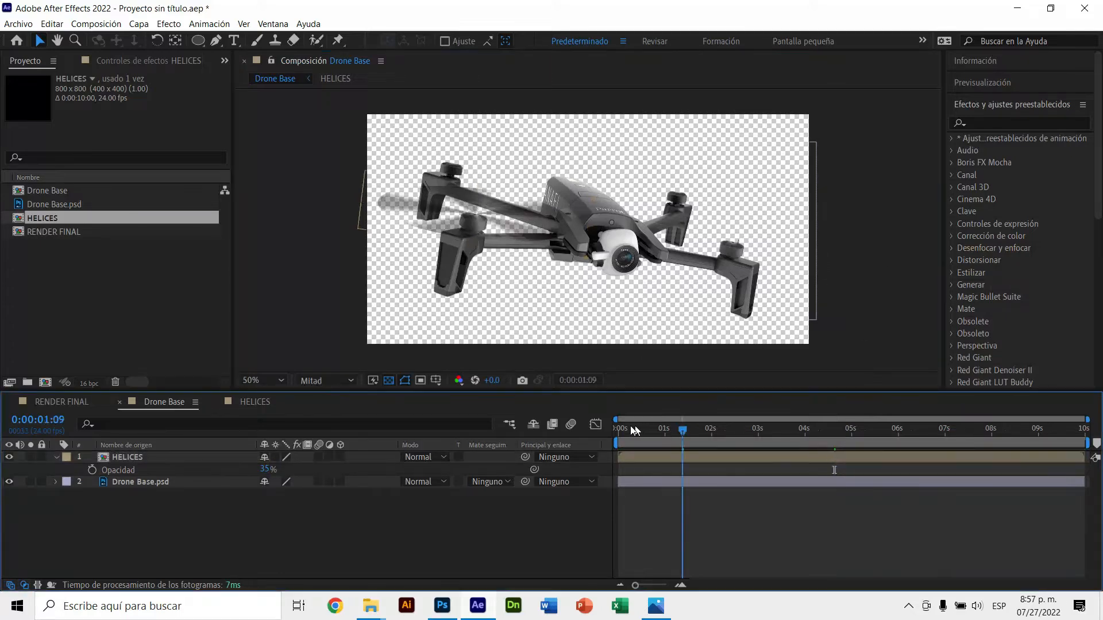
pyautogui.press('space')
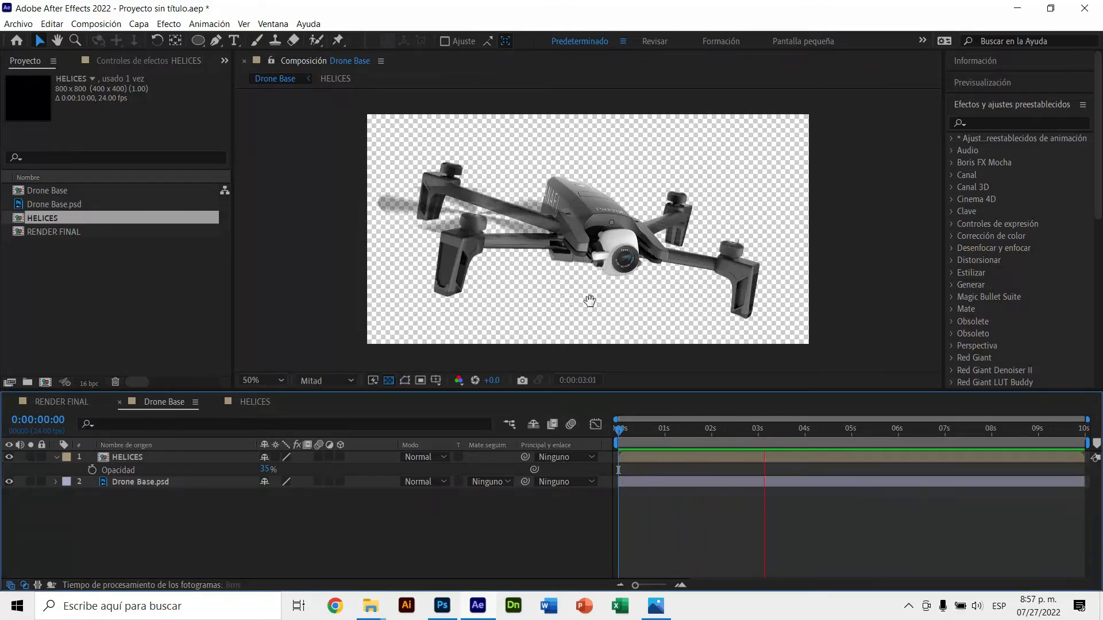
pyautogui.press('space')
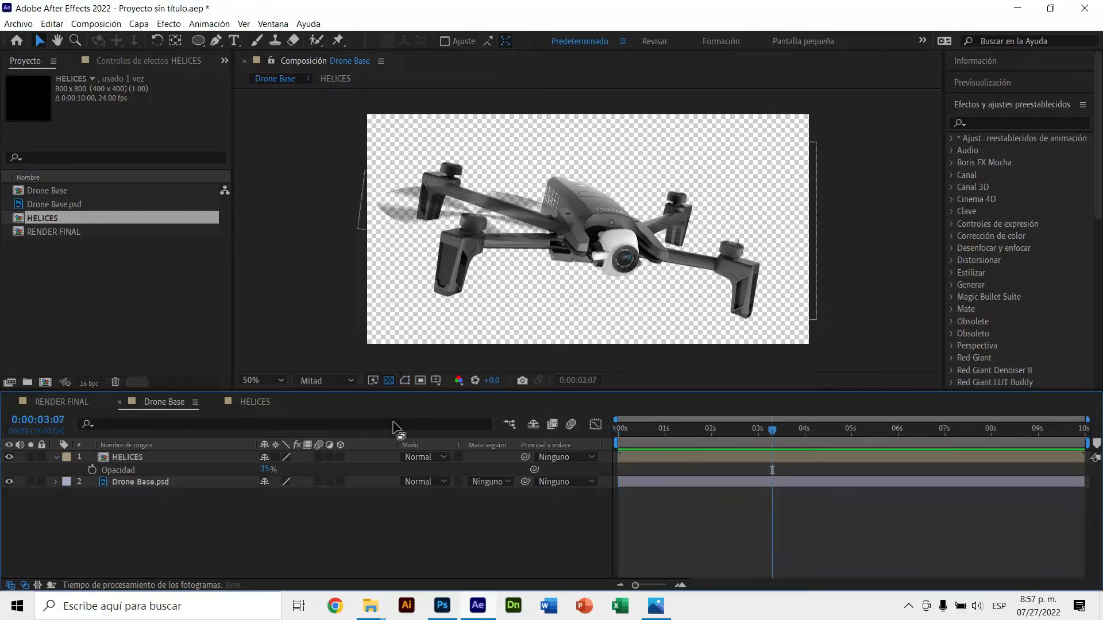
# Enable motion blur for the HELICES layer and the Drone Base composition, and preview the spin
pyautogui.click(317, 457)
pyautogui.click(571, 424)
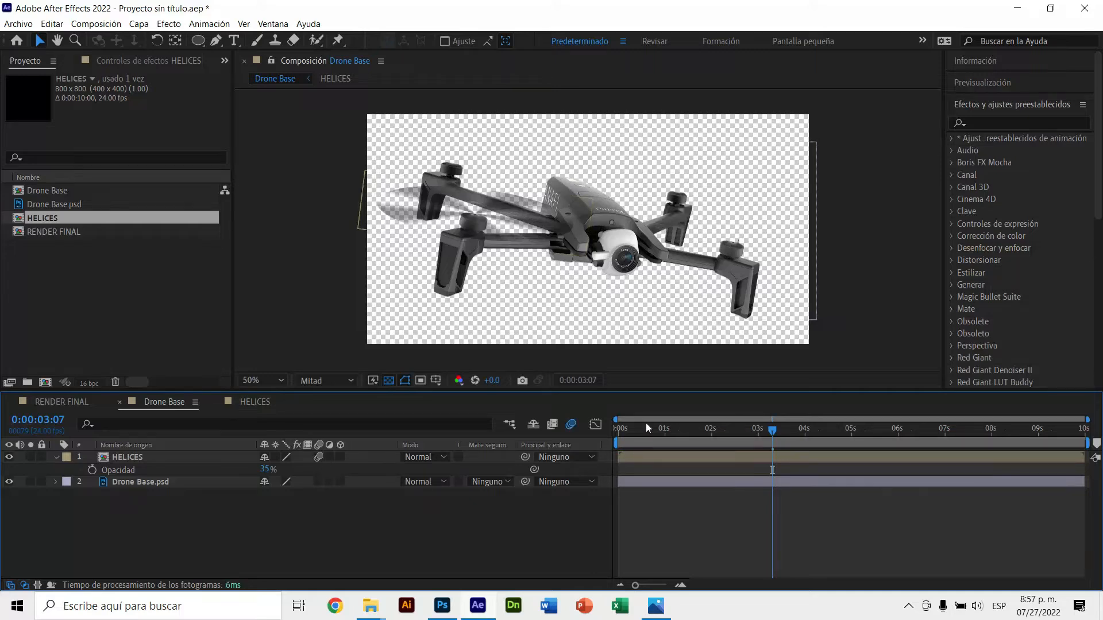
pyautogui.press('space')
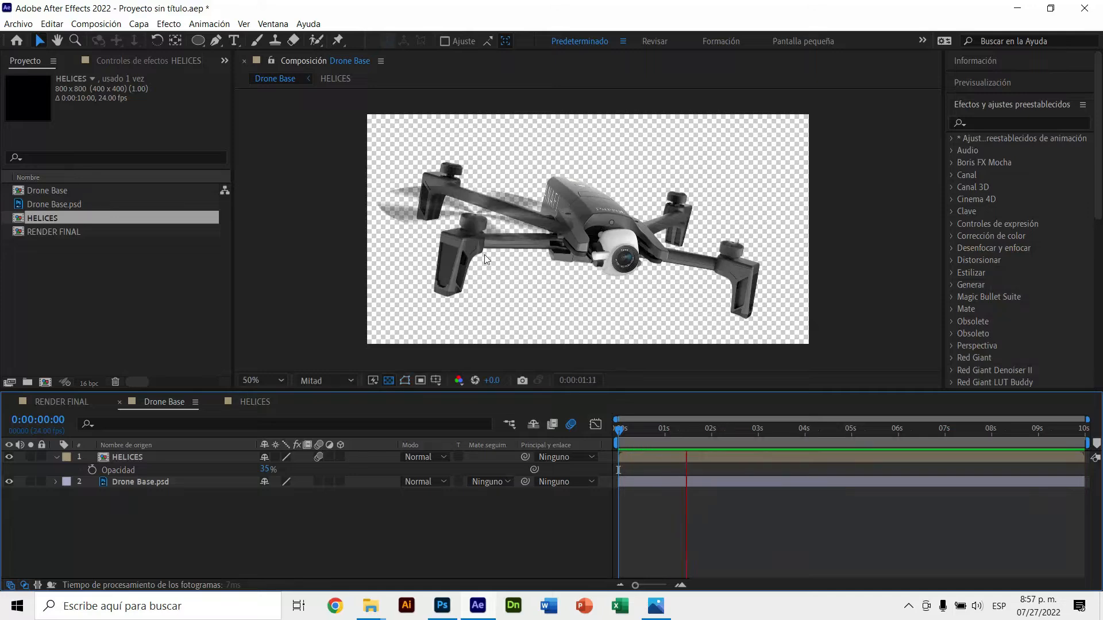
pyautogui.click(634, 280)
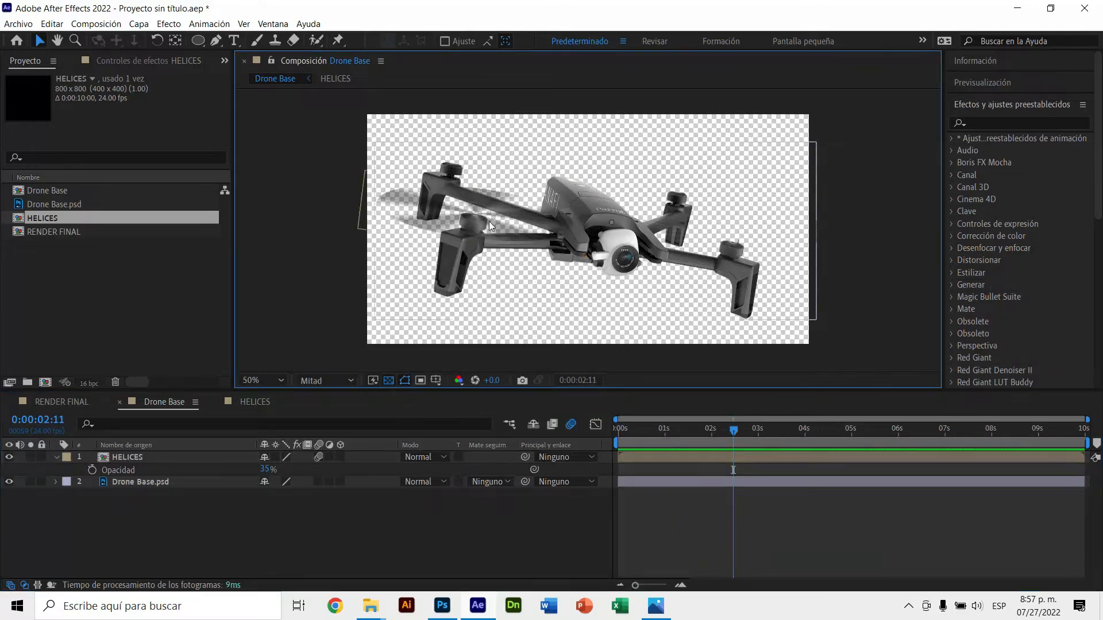
# Duplicate the HELICES layer and place the copy over the drone's front-right motor
pyautogui.click(56, 458)
pyautogui.click(143, 460)
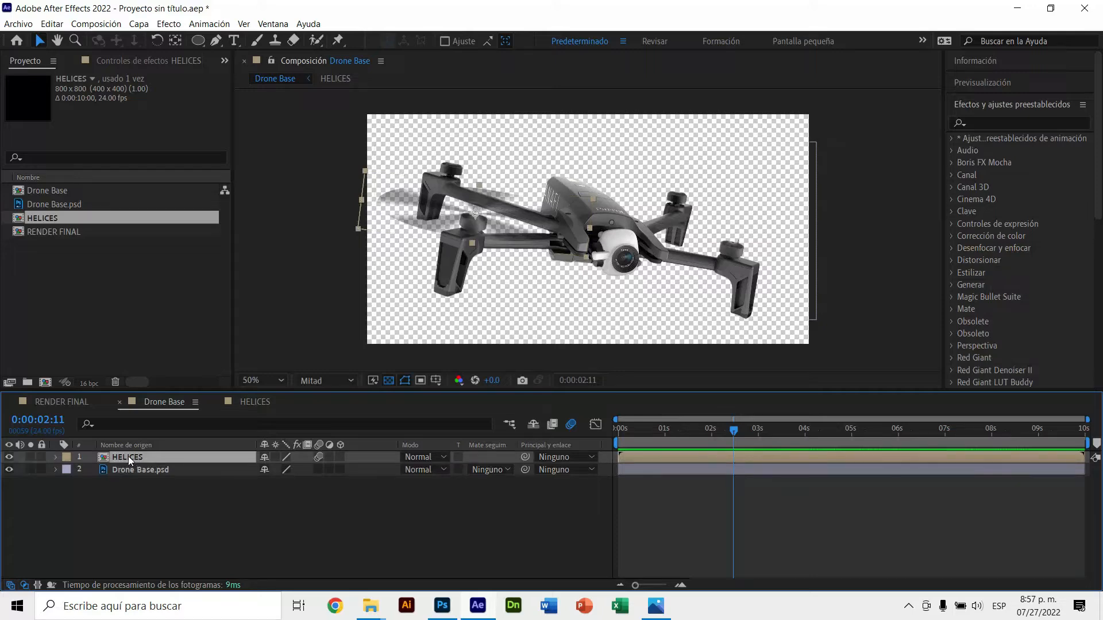
pyautogui.hotkey('ctrl', 'd')
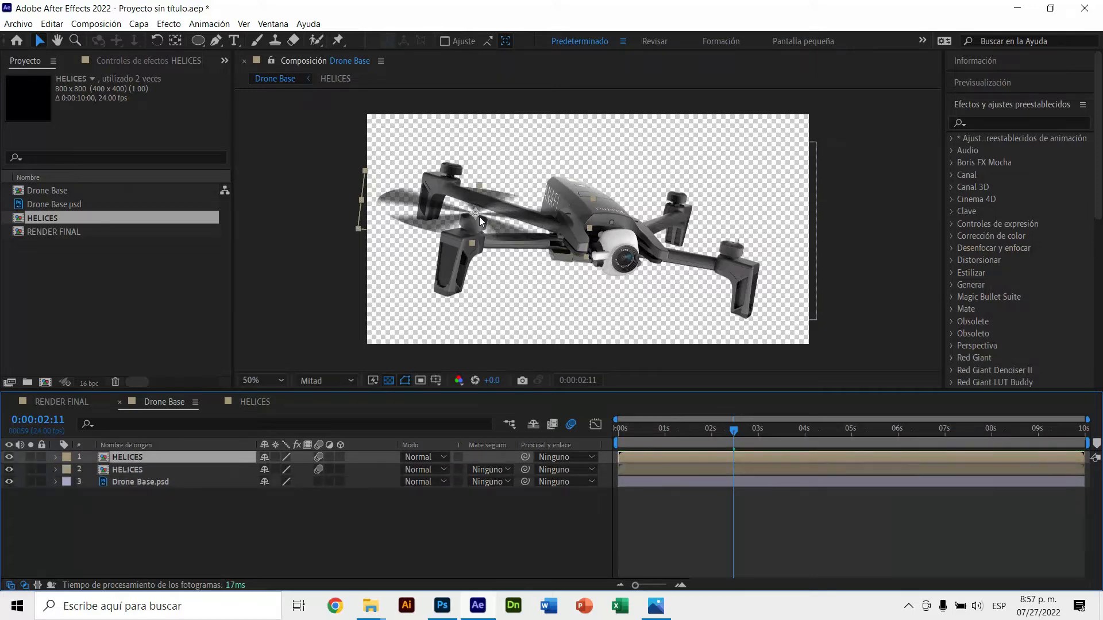
pyautogui.moveTo(494, 225); pyautogui.dragTo(762, 259)
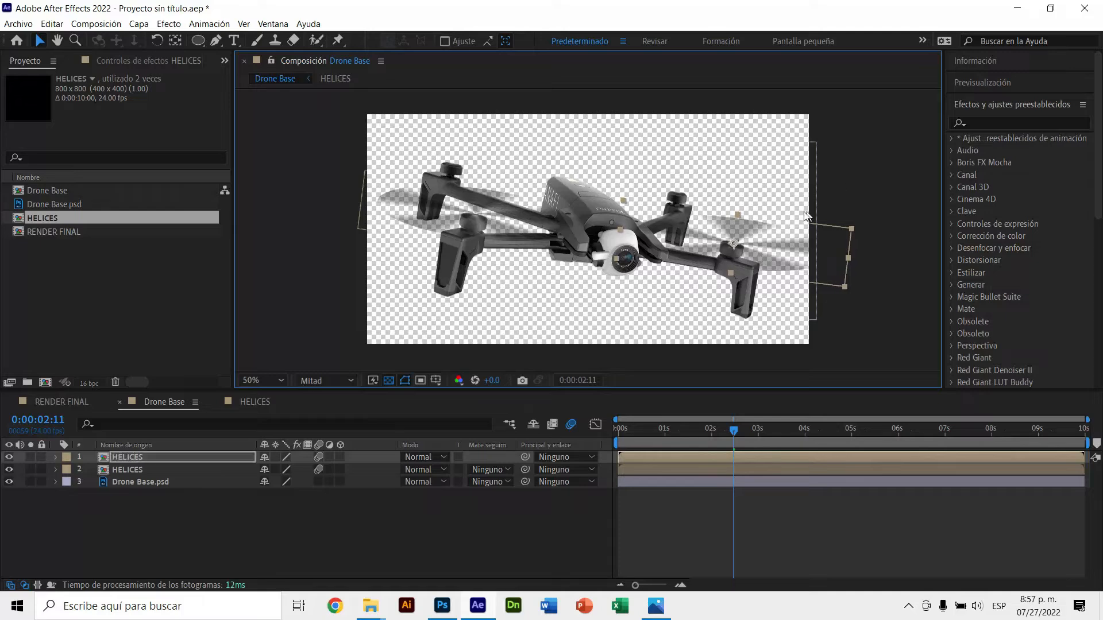
pyautogui.click(853, 183)
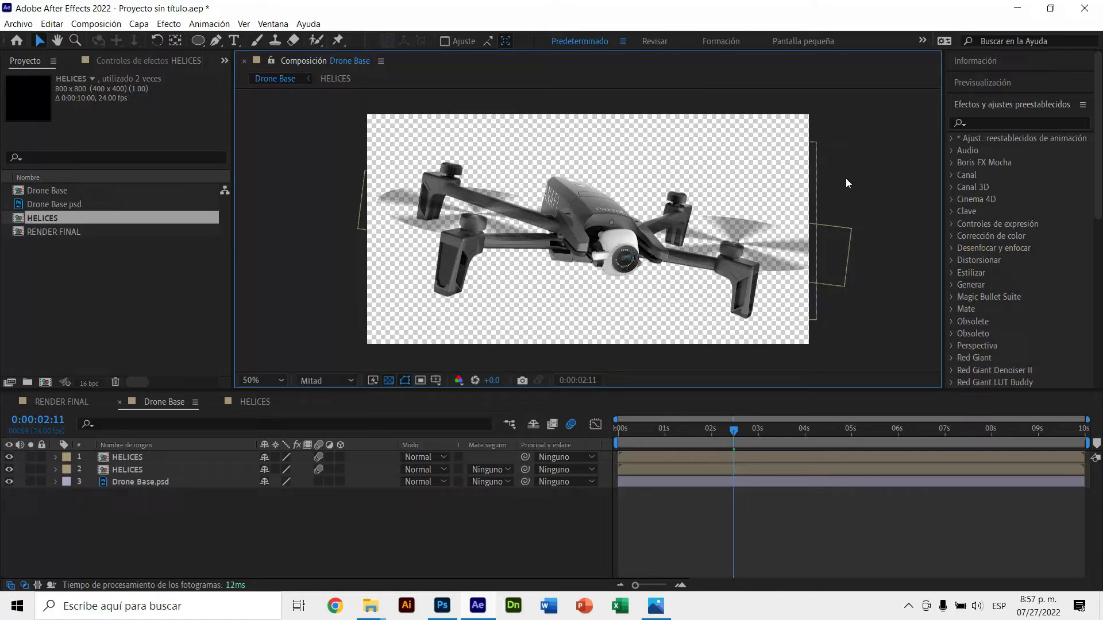
# Widen the Drone Base composition to 1777 px
pyautogui.hotkey('ctrl', 'k')
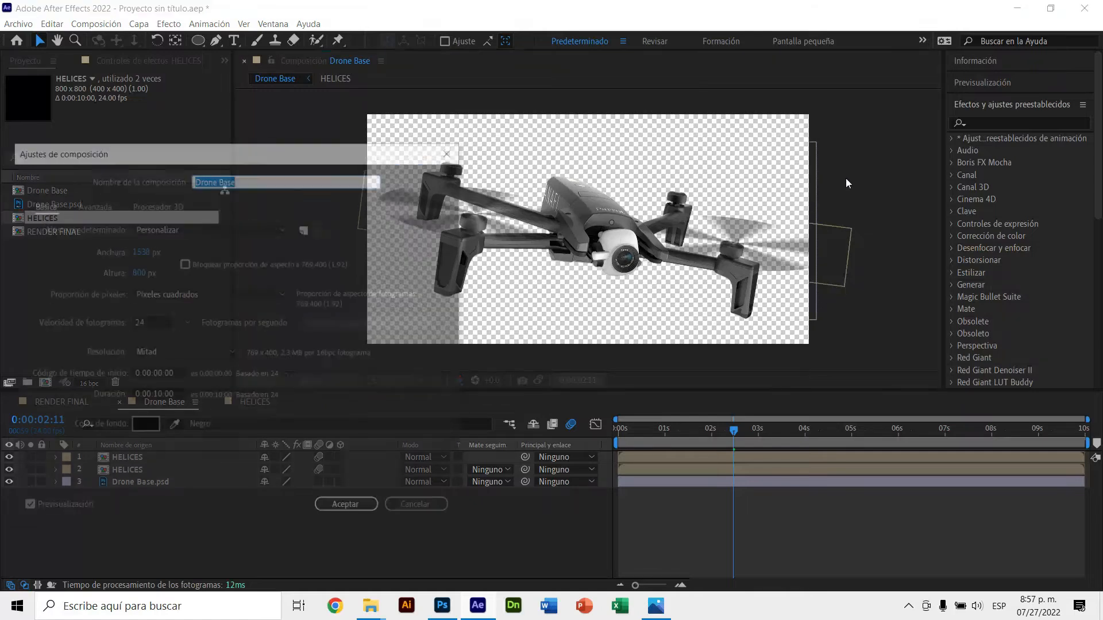
pyautogui.moveTo(185, 247); pyautogui.dragTo(229, 246)
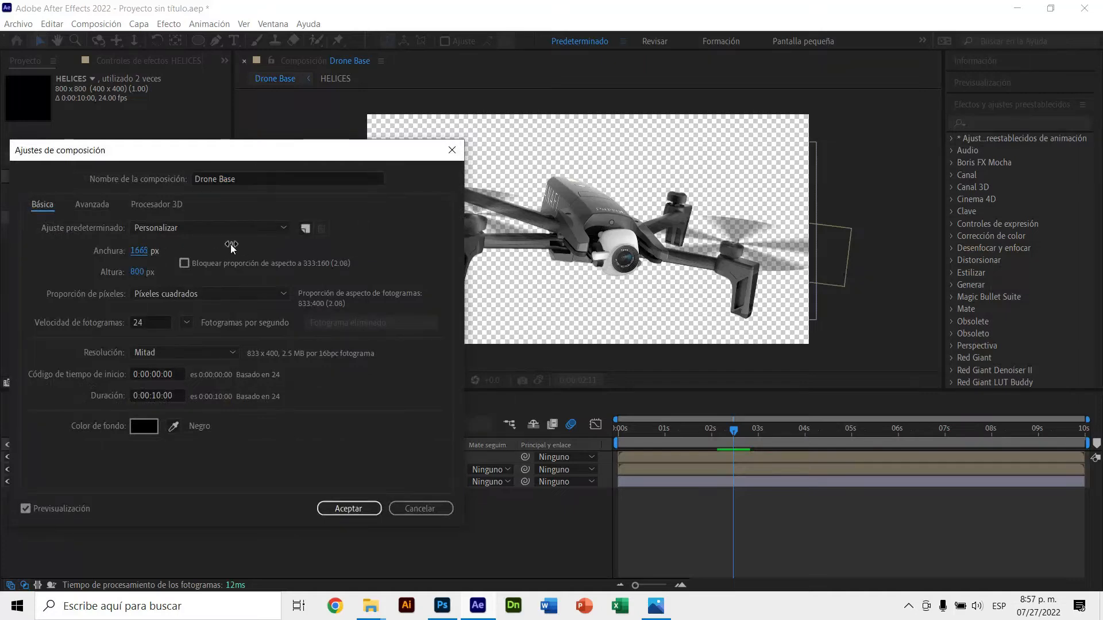
pyautogui.moveTo(131, 258); pyautogui.dragTo(193, 244)
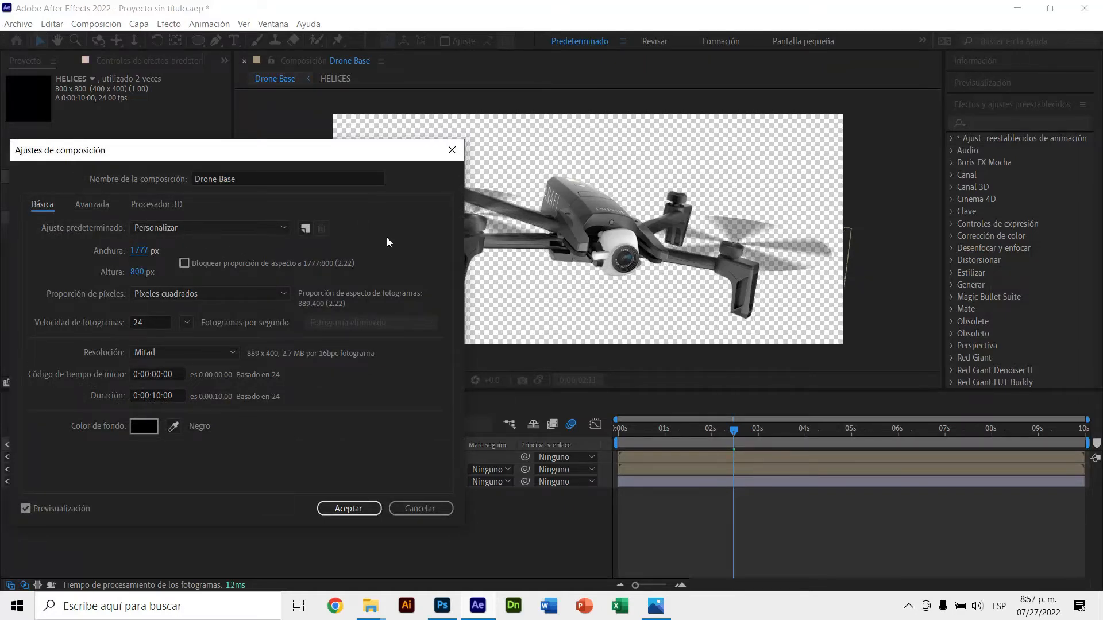
pyautogui.click(346, 507)
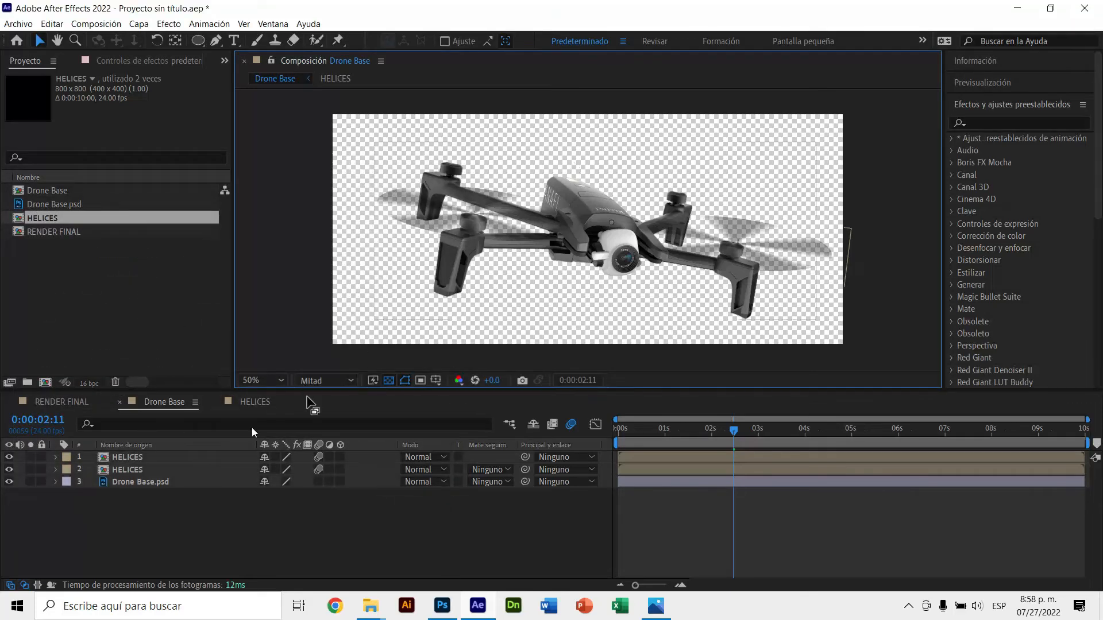
# Duplicate the front-left propeller, place the copy over the rear-left motor and scale it down to suit the smaller motor
pyautogui.click(157, 457)
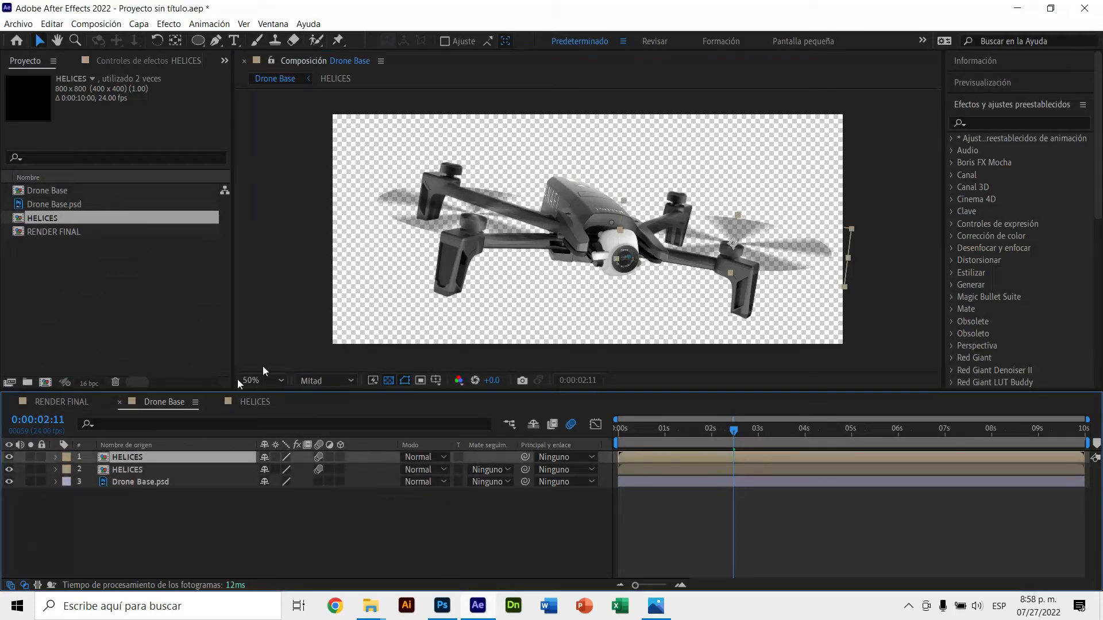
pyautogui.click(501, 219)
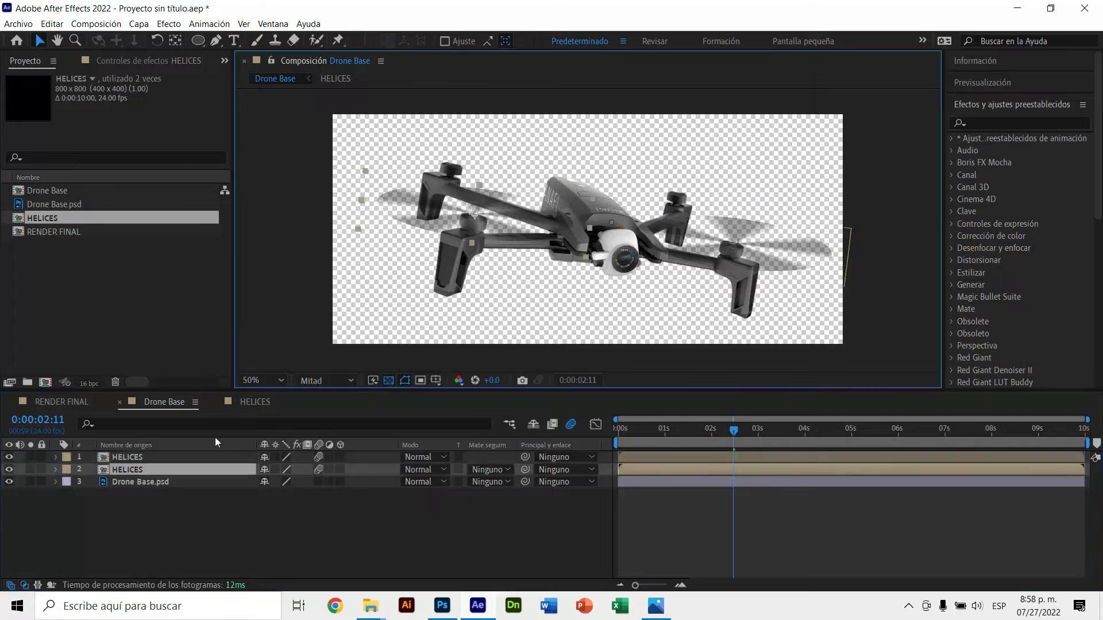
pyautogui.hotkey('ctrl', 'd')
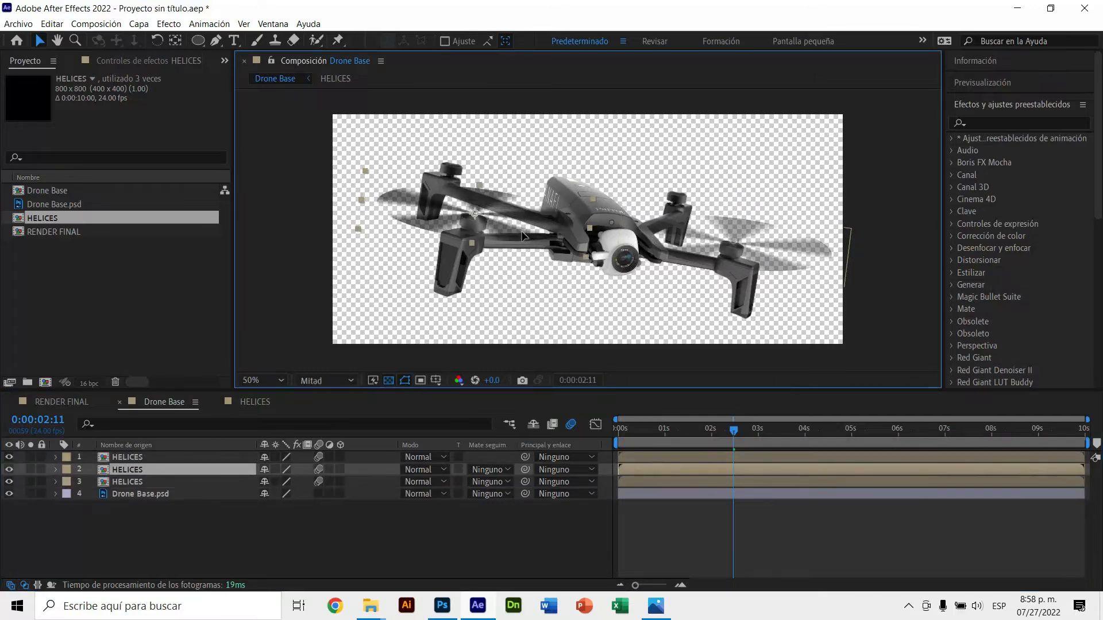
pyautogui.moveTo(522, 236); pyautogui.dragTo(501, 182)
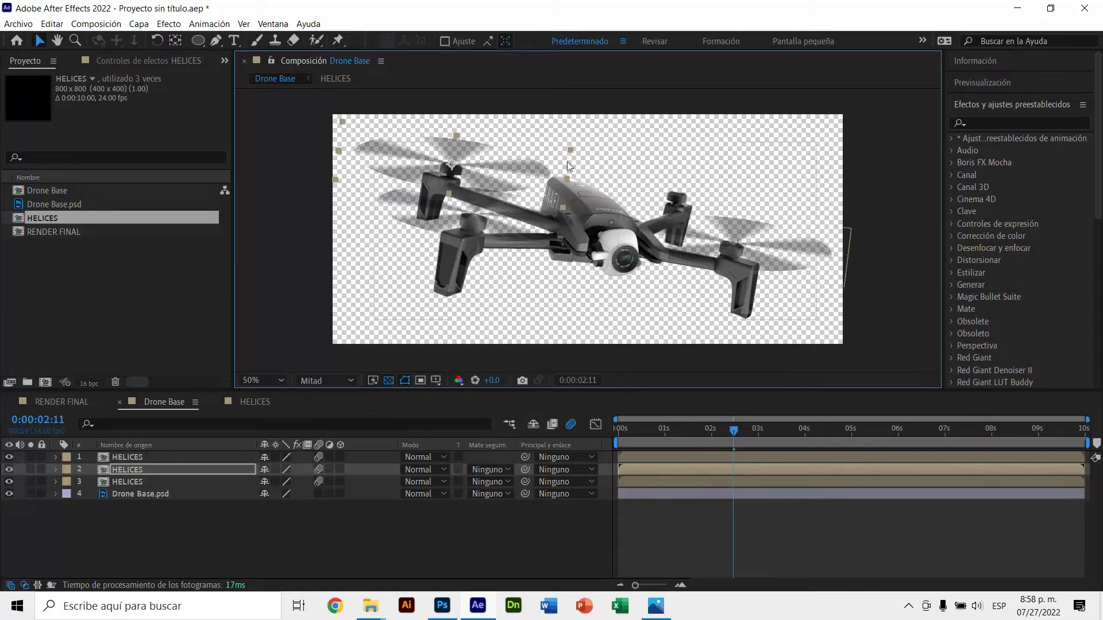
pyautogui.moveTo(570, 152); pyautogui.dragTo(498, 167)
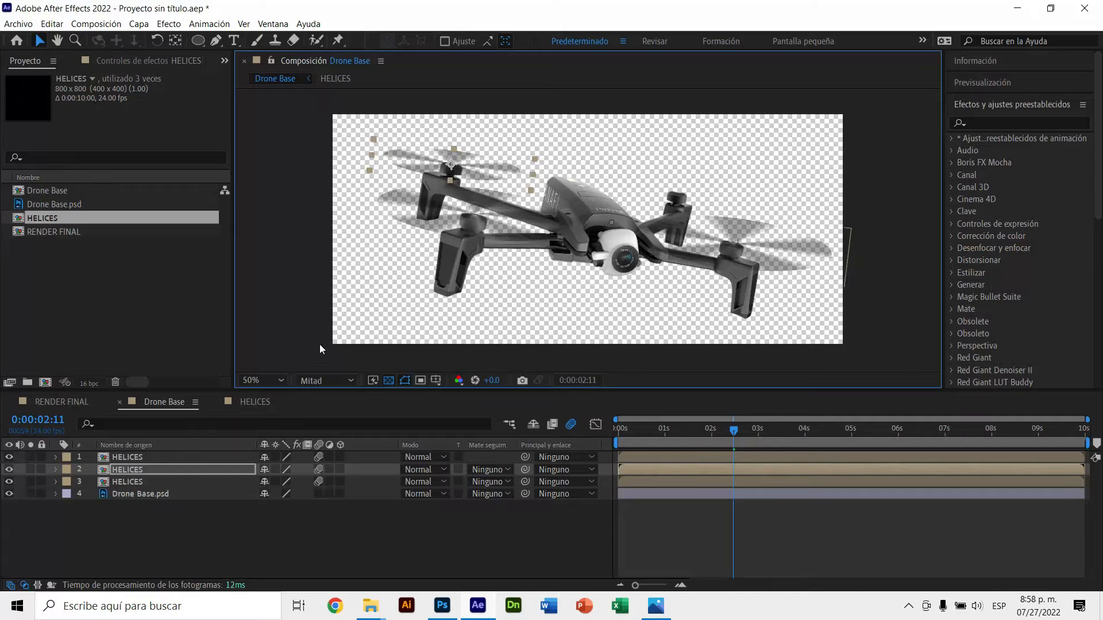
# Duplicate the small rear-left propeller and place the copy over the rear-right motor
pyautogui.hotkey('ctrl', 'd')
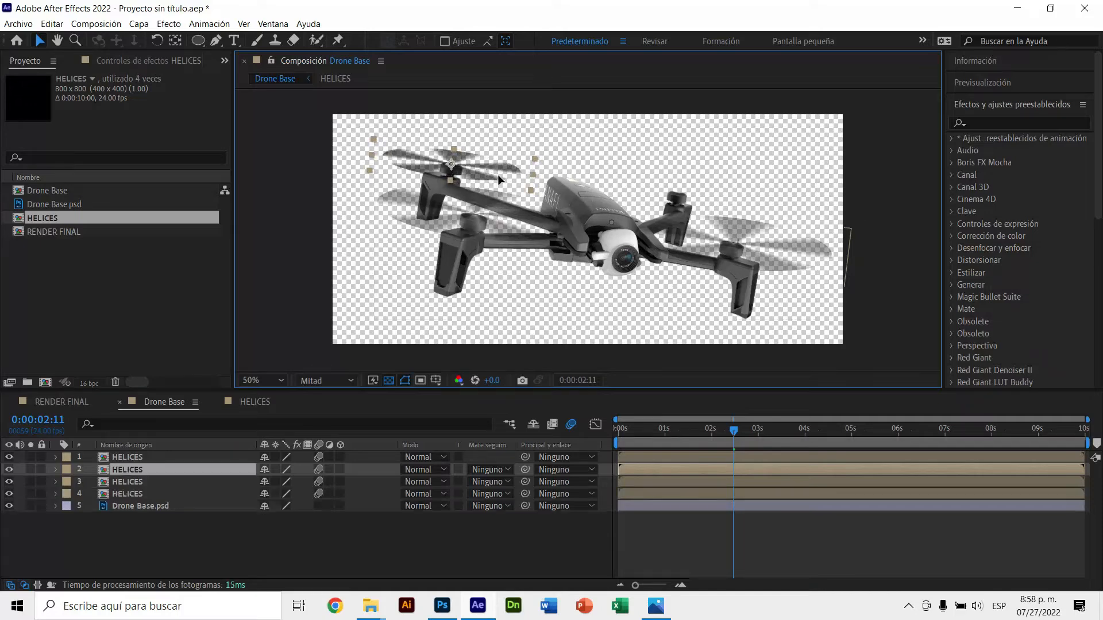
pyautogui.moveTo(497, 174); pyautogui.dragTo(714, 200)
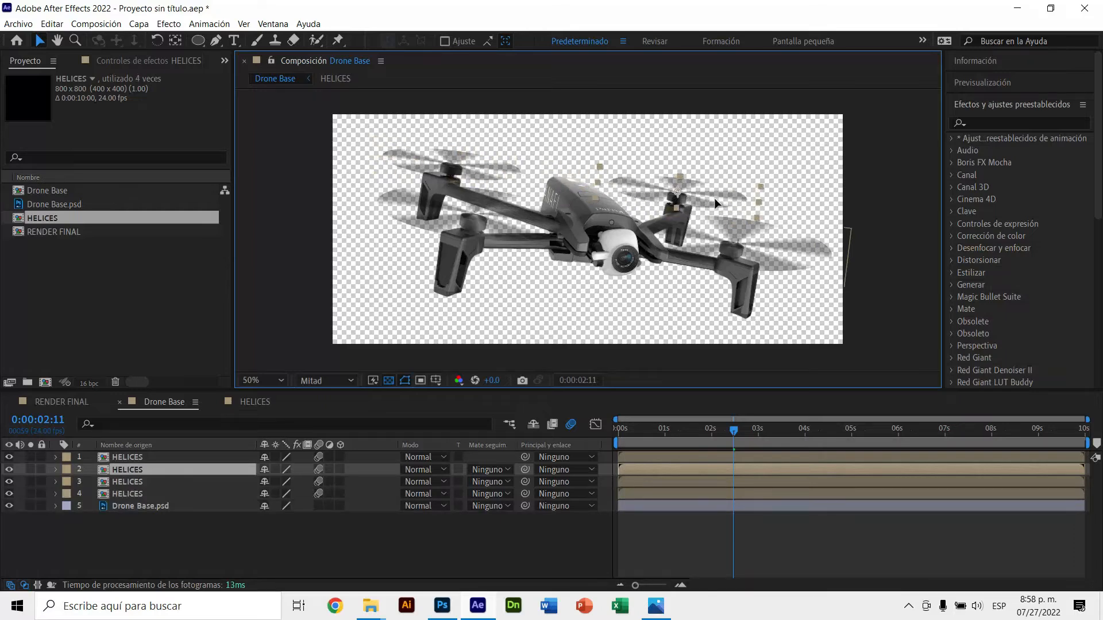
# Open the RENDER FINAL composition and reposition the Drone Base layer at about 996, 513
pyautogui.click(881, 187)
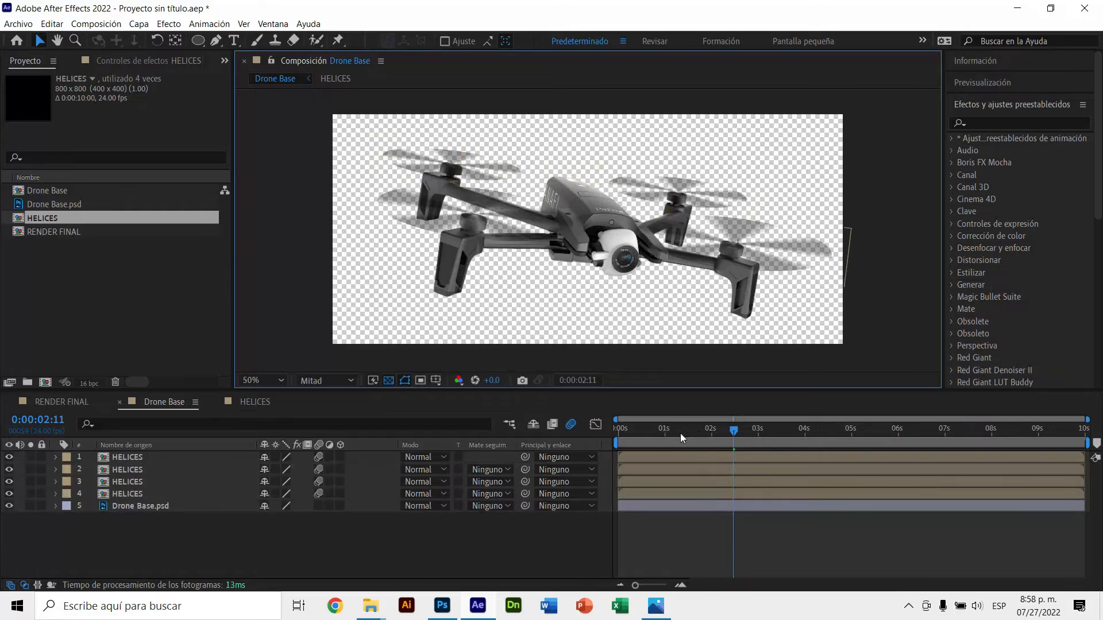
pyautogui.click(61, 402)
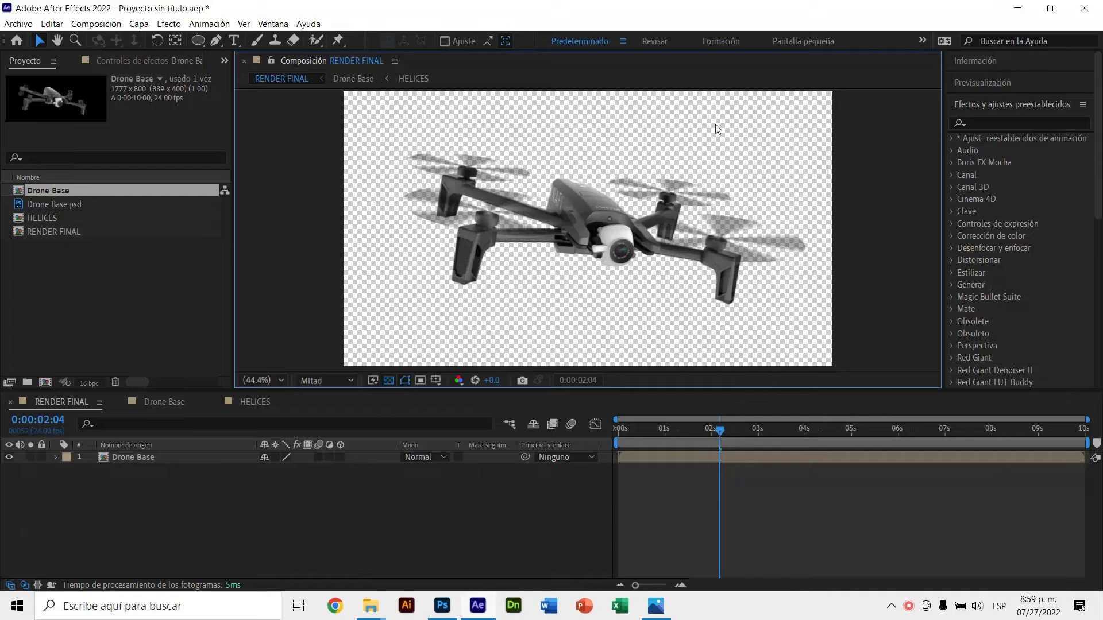
pyautogui.click(663, 302)
pyautogui.moveTo(704, 245); pyautogui.dragTo(674, 256)
pyautogui.click(172, 486)
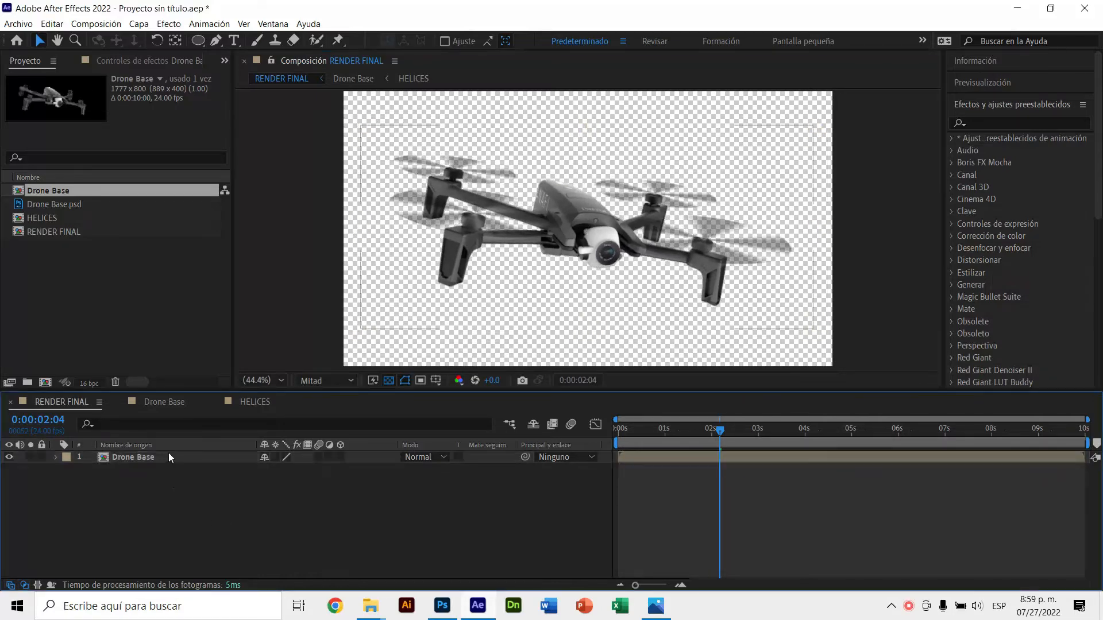
pyautogui.click(171, 457)
pyautogui.moveTo(425, 388); pyautogui.dragTo(426, 360)
pyautogui.click(854, 228)
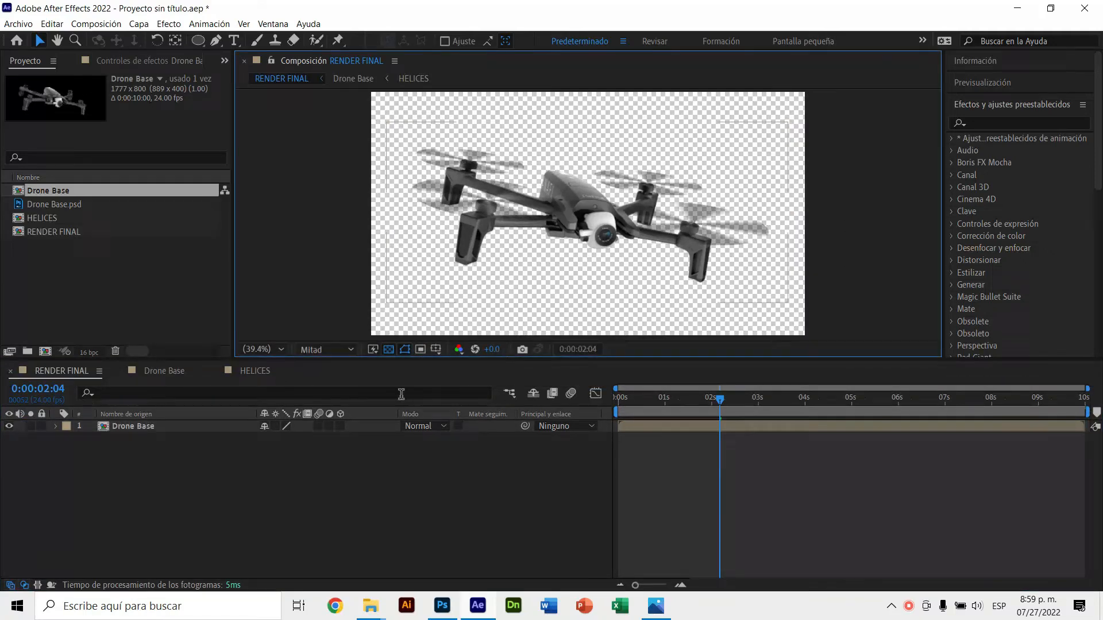
pyautogui.click(229, 428)
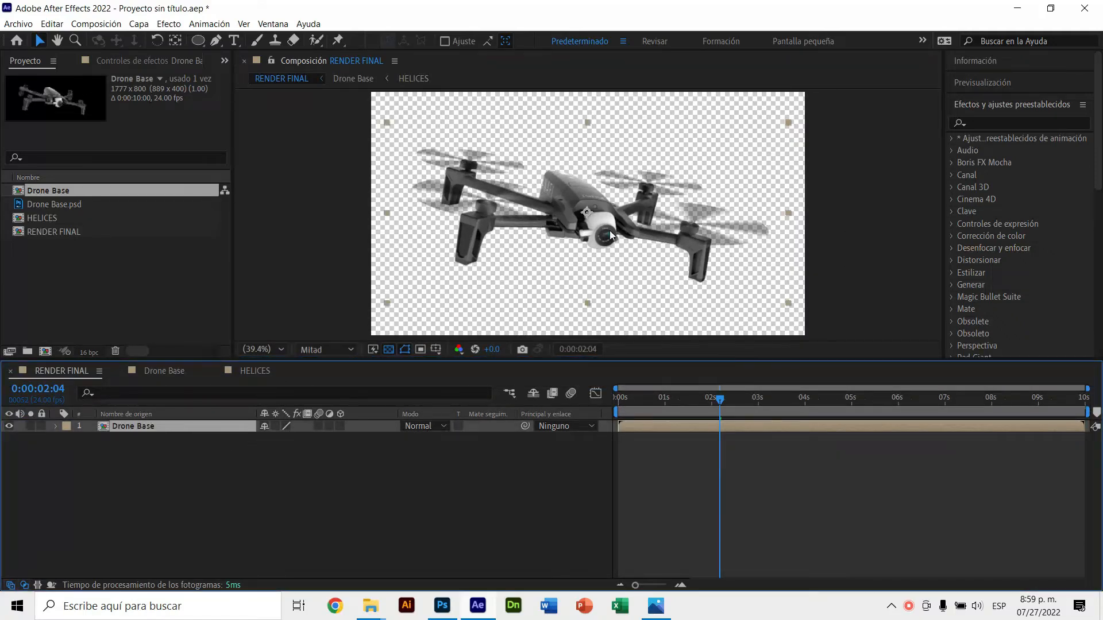
pyautogui.moveTo(644, 236); pyautogui.dragTo(681, 244)
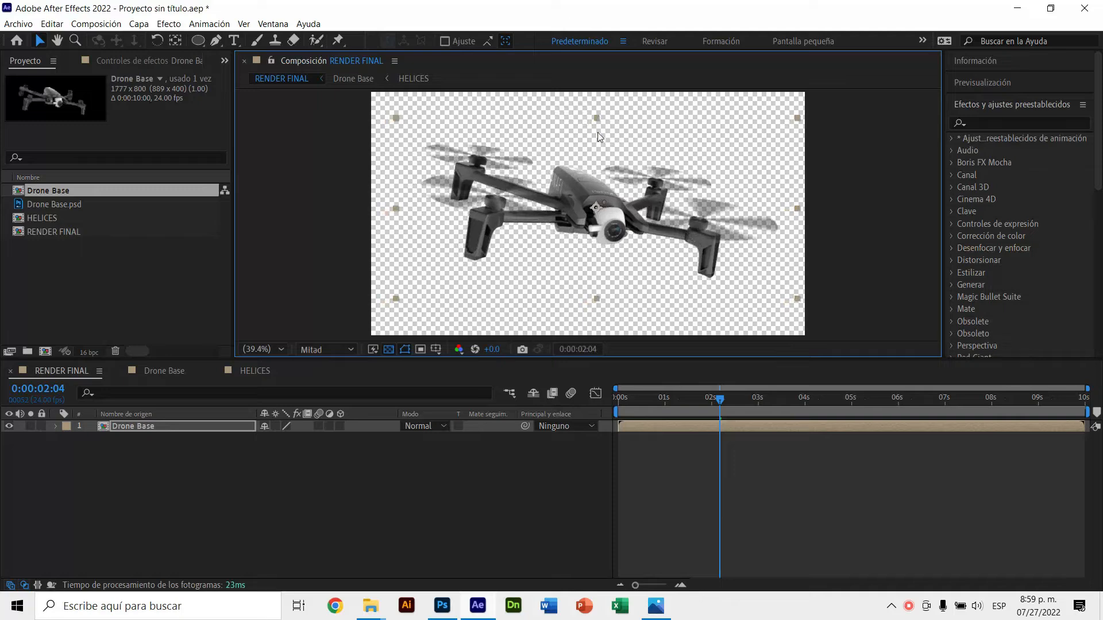
# Try moving and shrinking the Drone Base layer in the frame, and undo the trial transformations
pyautogui.moveTo(597, 133); pyautogui.dragTo(527, 298)
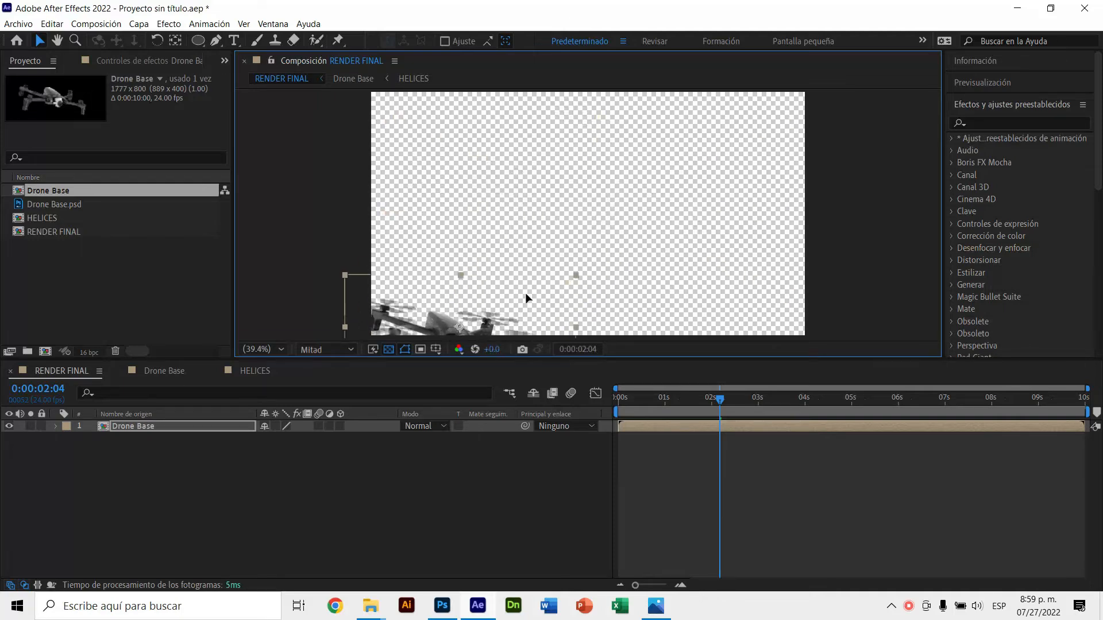
pyautogui.hotkey('ctrl', 'z')
pyautogui.hotkey('ctrl', 'z')
pyautogui.hotkey('ctrl', 'z')
pyautogui.hotkey('ctrl', 'z')
pyautogui.click(688, 209)
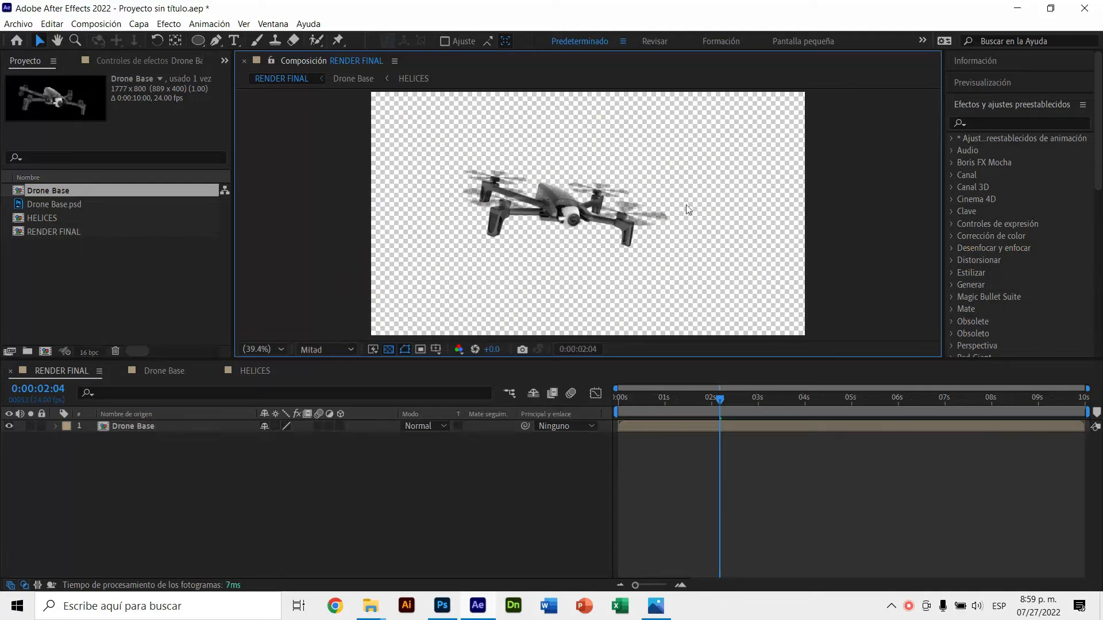
pyautogui.hotkey('ctrl', 'shift', 'z')
pyautogui.hotkey('ctrl', 'shift', 'z')
pyautogui.hotkey('ctrl', 'shift', 'z')
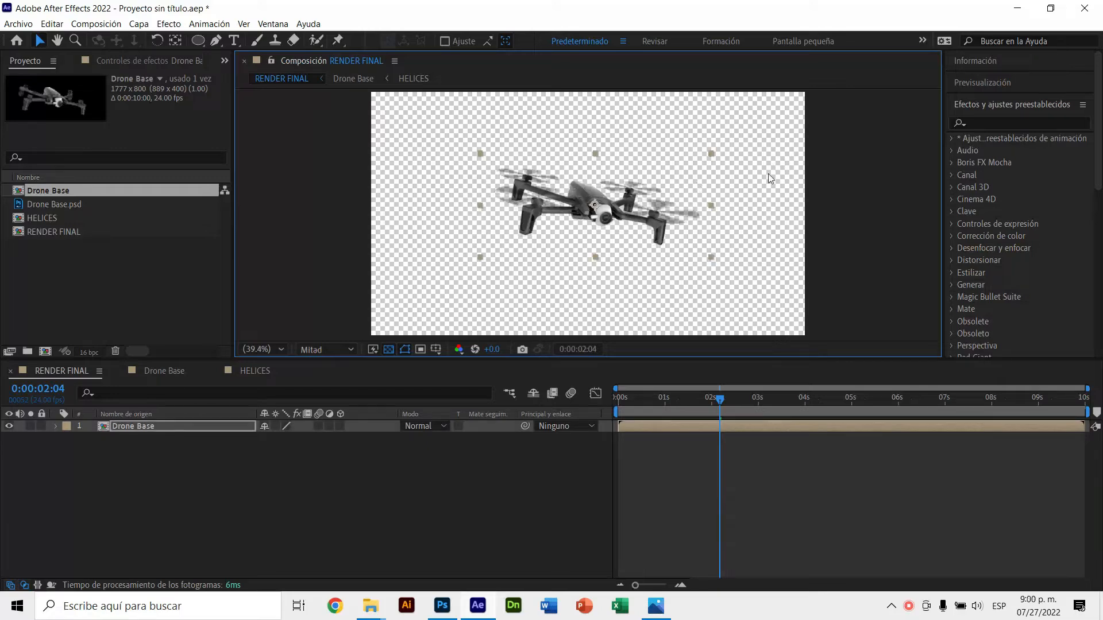
pyautogui.hotkey('ctrl', 'z')
pyautogui.hotkey('ctrl', 'z')
pyautogui.hotkey('ctrl', 'z')
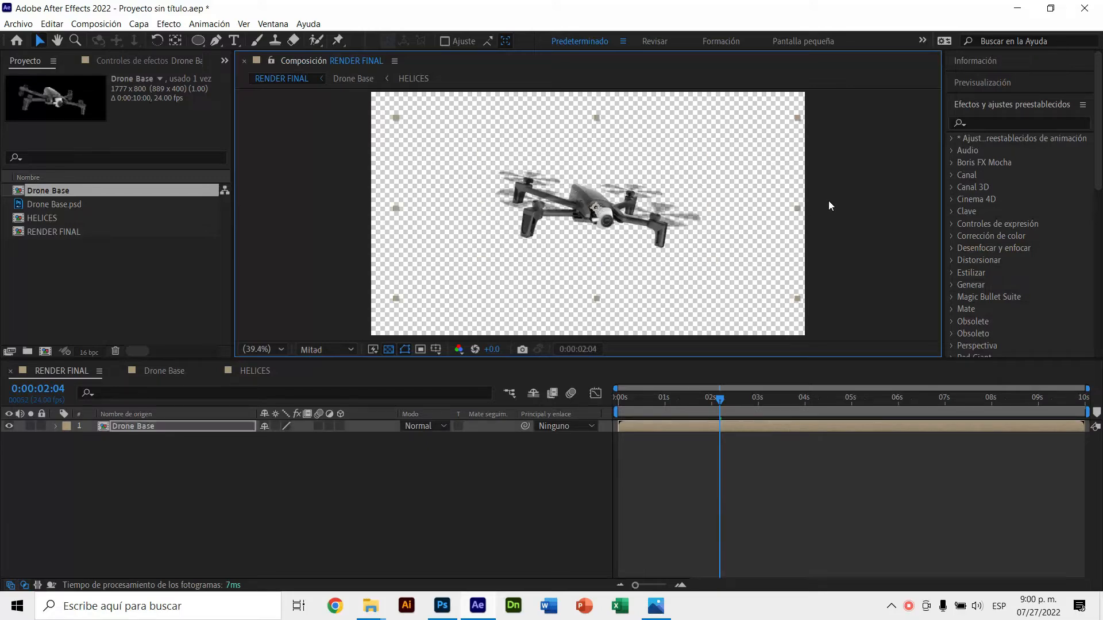
pyautogui.hotkey('ctrl', 'z')
# Expand the Drone Base layer's Transform group and review its anchor point, position, scale, rotation and opacity properties
pyautogui.click(221, 429)
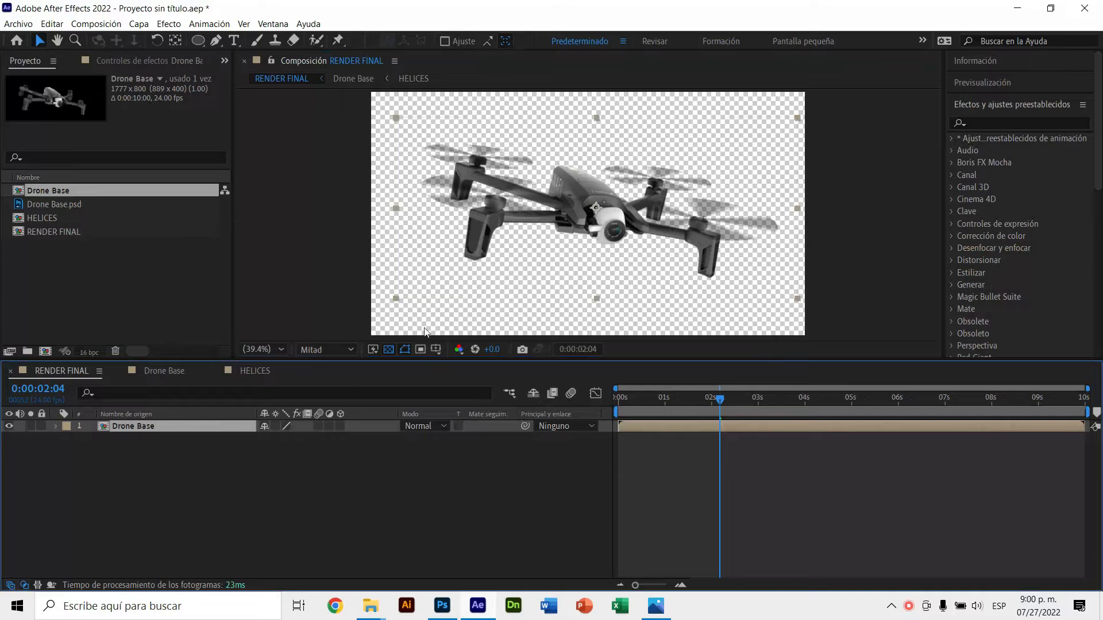
pyautogui.click(56, 426)
pyautogui.click(68, 439)
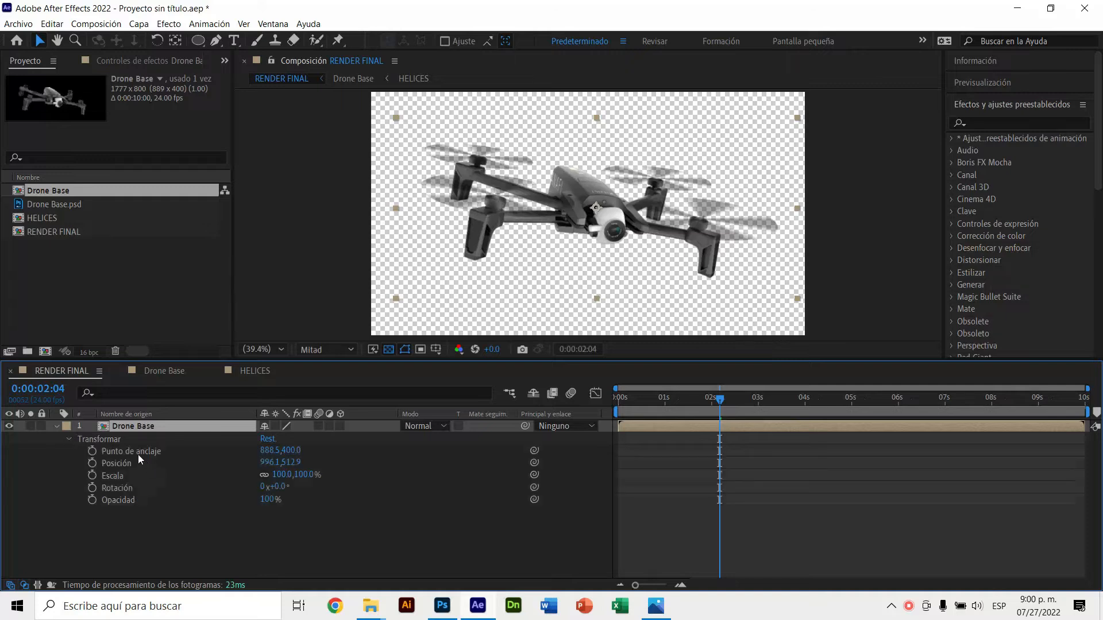
pyautogui.click(138, 453)
pyautogui.click(136, 463)
pyautogui.click(126, 476)
pyautogui.click(130, 488)
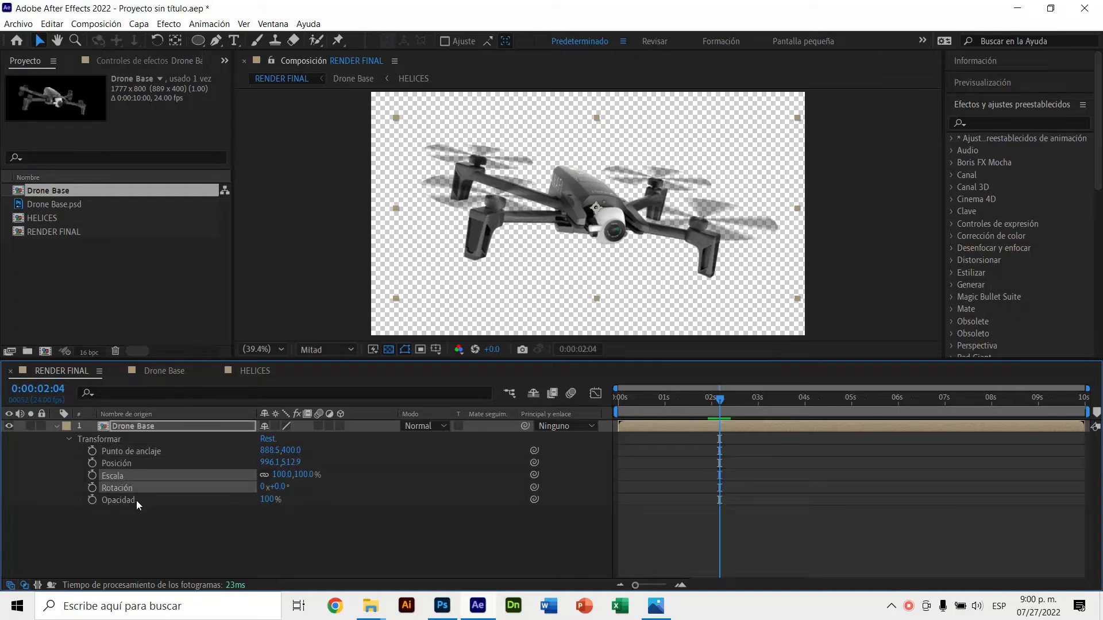
pyautogui.click(136, 501)
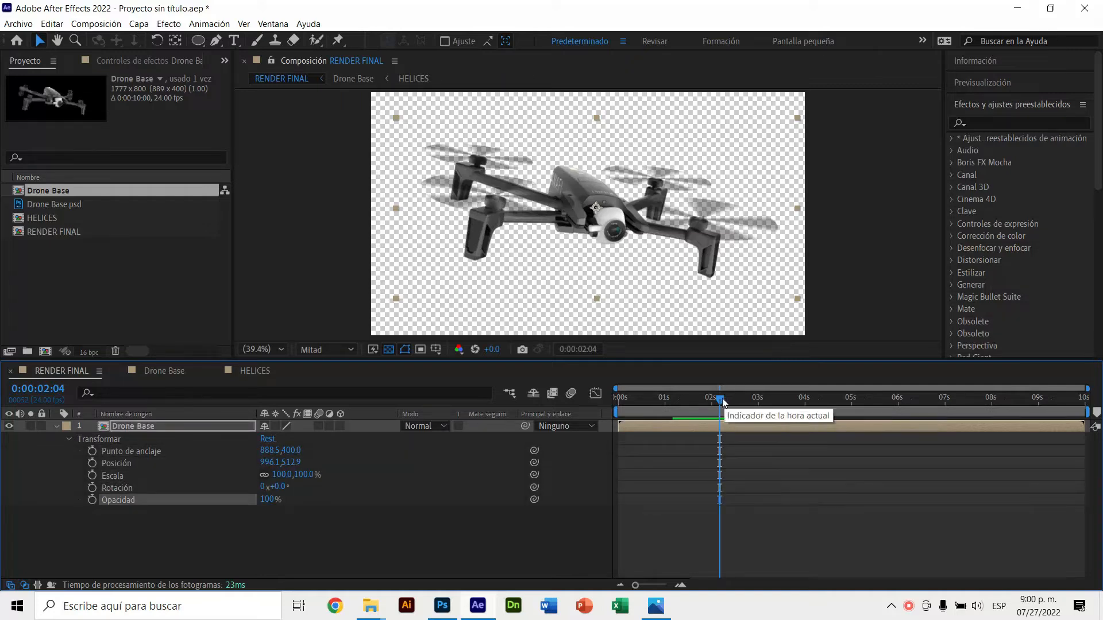
# Move the current time to 0:00:00:00 and give the composition preview more room around the frame
pyautogui.moveTo(720, 399); pyautogui.dragTo(661, 398)
pyautogui.press('Home')
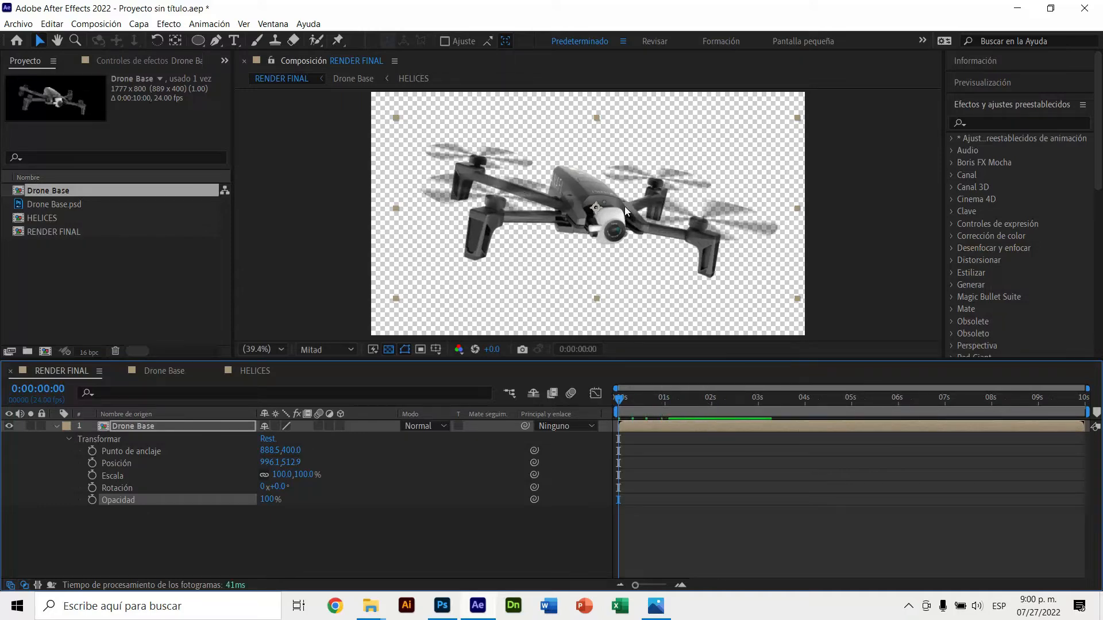
pyautogui.scroll(-1, 625, 210)
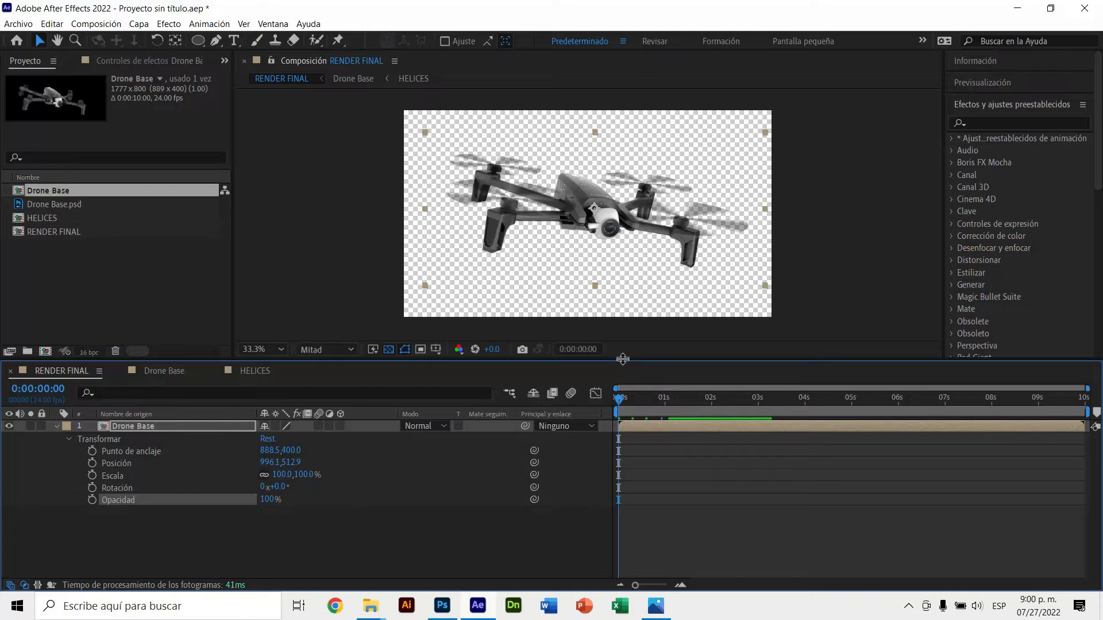
pyautogui.moveTo(619, 362); pyautogui.dragTo(619, 401)
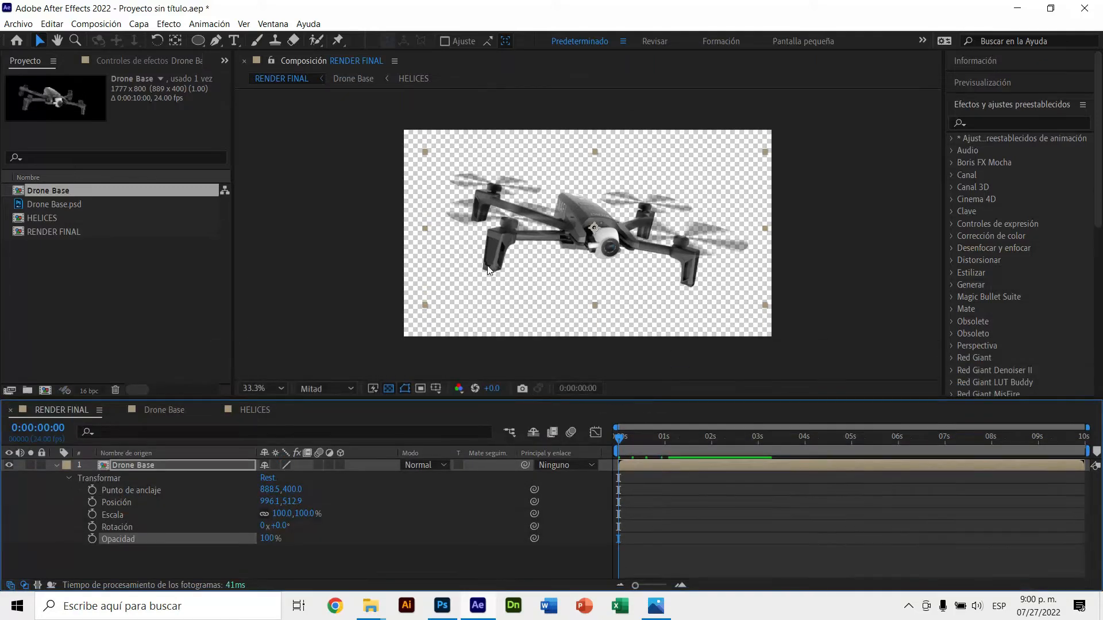
# Try enabling keyframes for rotation, scale and position one by one on the Drone Base layer, and undo them
pyautogui.click(91, 527)
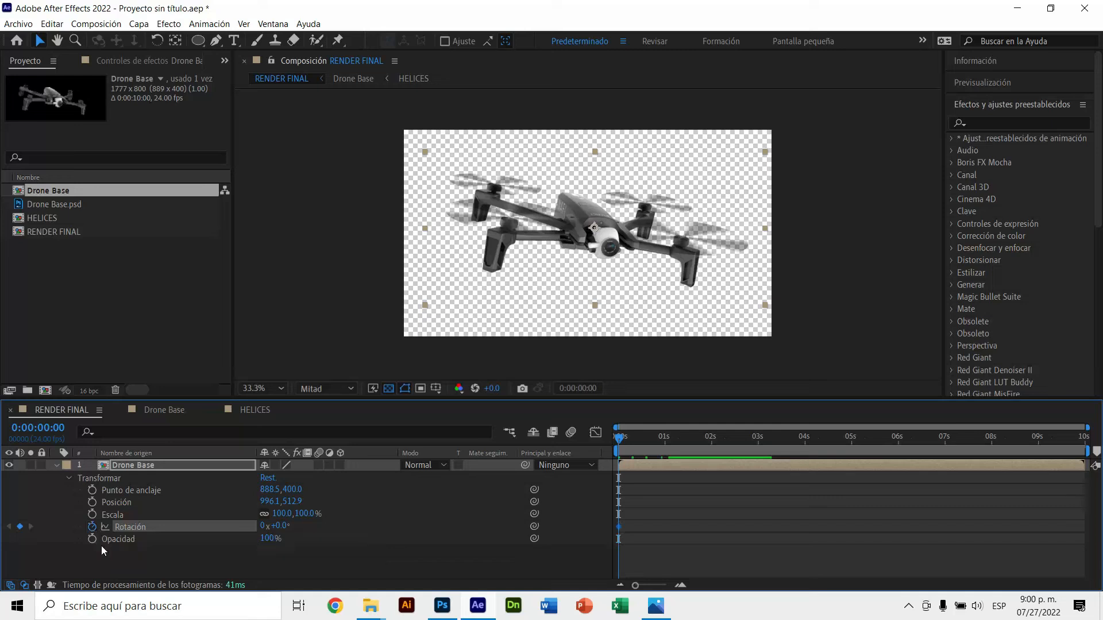
pyautogui.click(92, 514)
pyautogui.click(92, 503)
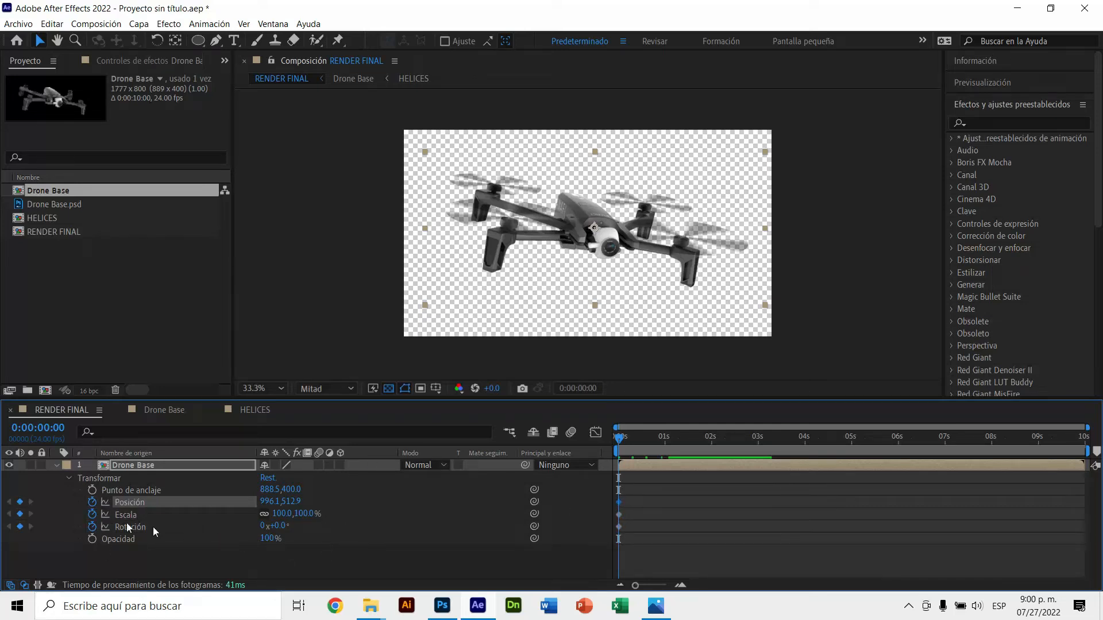
pyautogui.hotkey('ctrl', 'z')
pyautogui.hotkey('ctrl', 'z')
pyautogui.hotkey('ctrl', 'z')
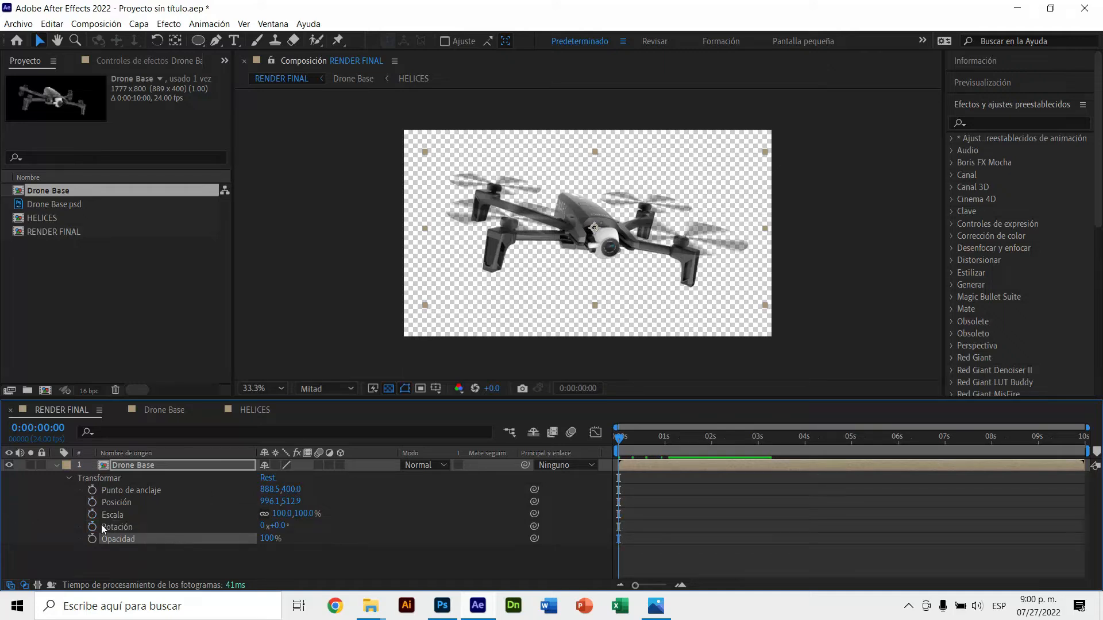
# Try keyframing position, scale and rotation together as a multiple selection, and undo the keyframes
pyautogui.click(133, 503)
pyautogui.keyDown('ctrl'); pyautogui.click(130, 515); pyautogui.keyUp('ctrl')
pyautogui.keyDown('ctrl'); pyautogui.click(126, 525); pyautogui.keyUp('ctrl')
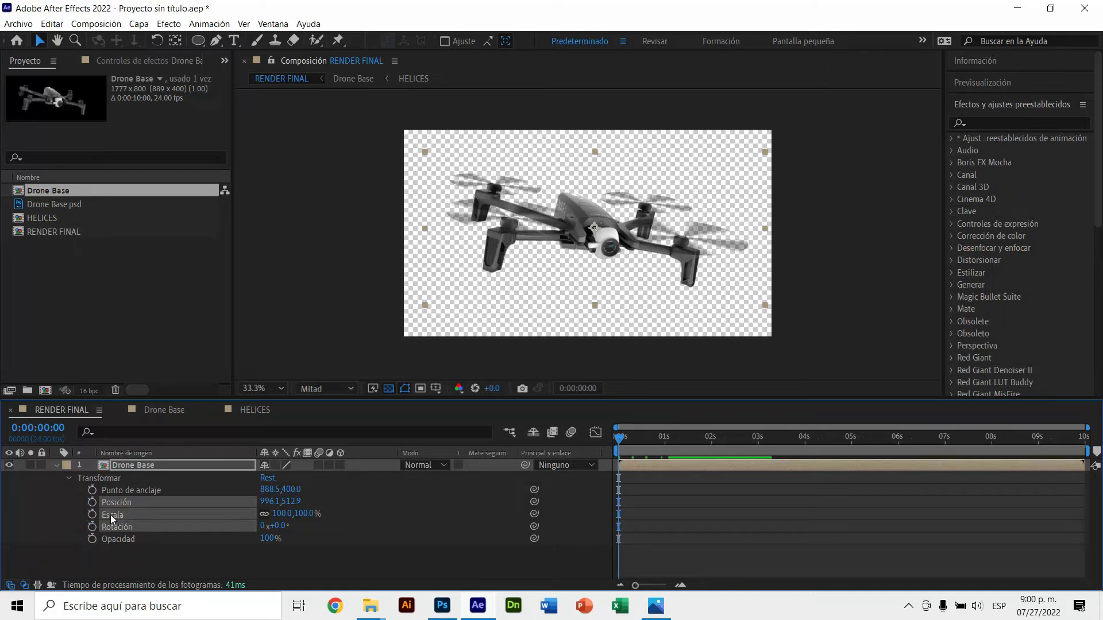
pyautogui.click(92, 502)
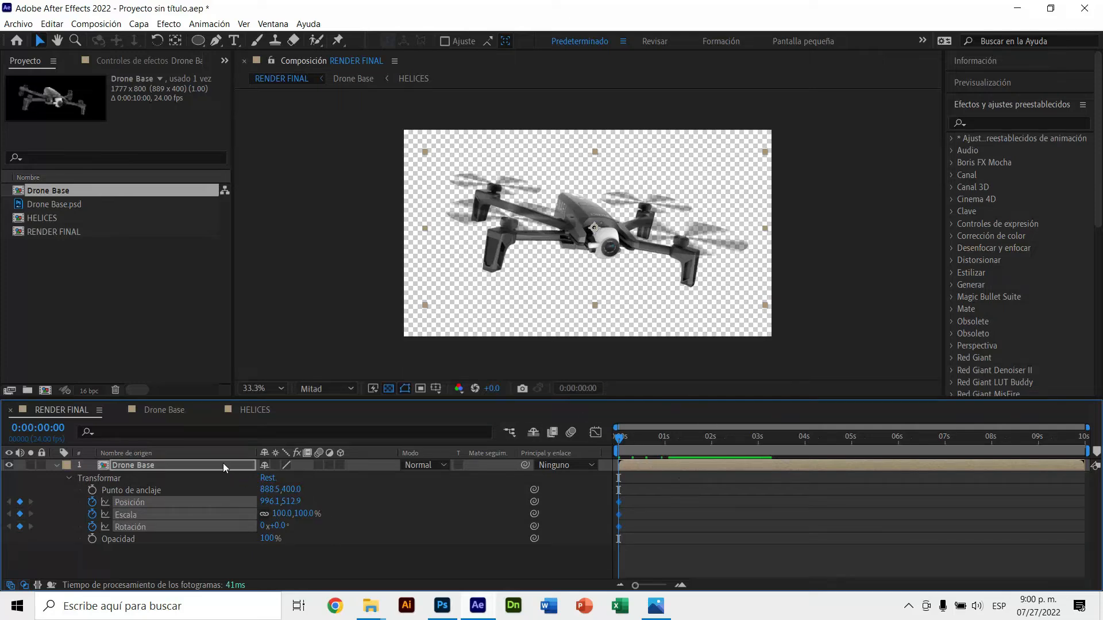
pyautogui.hotkey('ctrl', 'z')
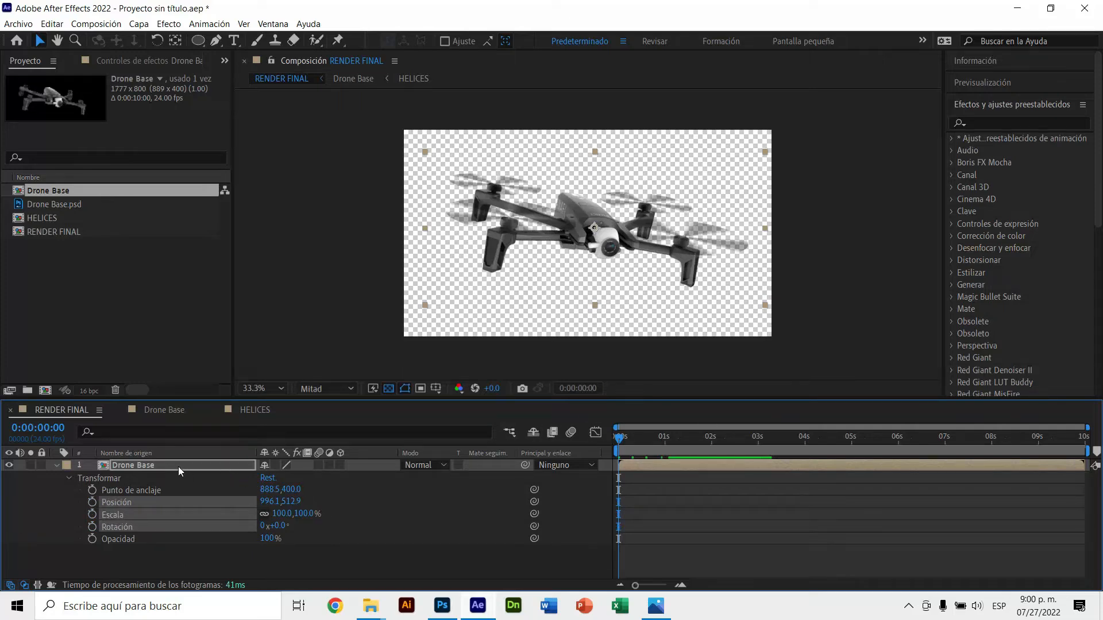
# Show only the Drone Base layer's Position, Scale and Rotation properties and add a keyframe to each at 0:00:00:00
pyautogui.click(178, 466)
pyautogui.press('u')
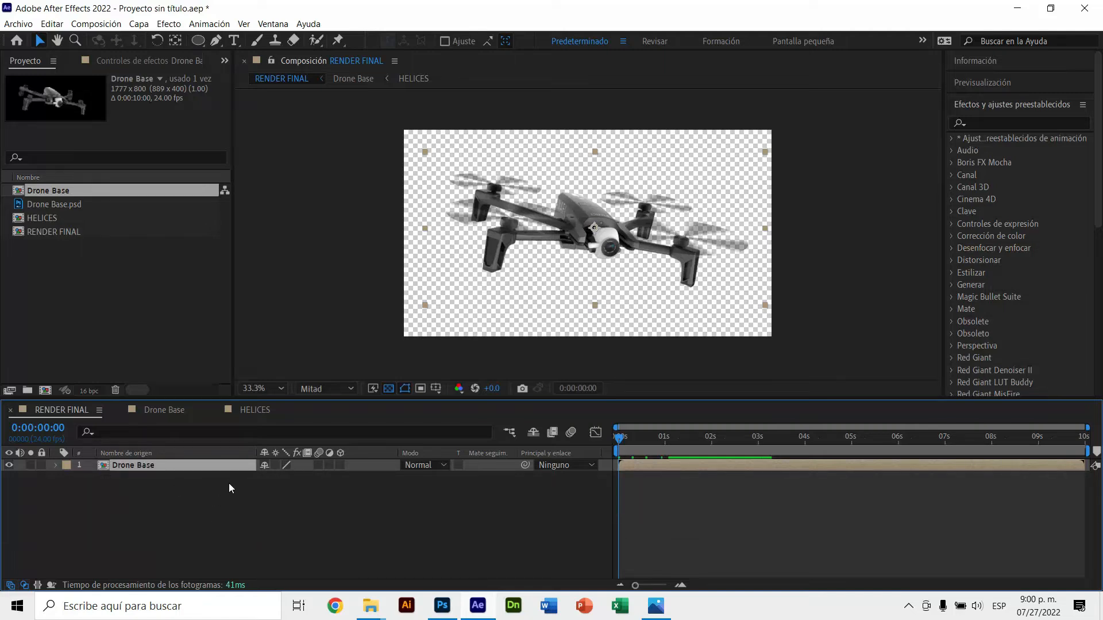
pyautogui.press('r')
pyautogui.hotkey('shift', 's')
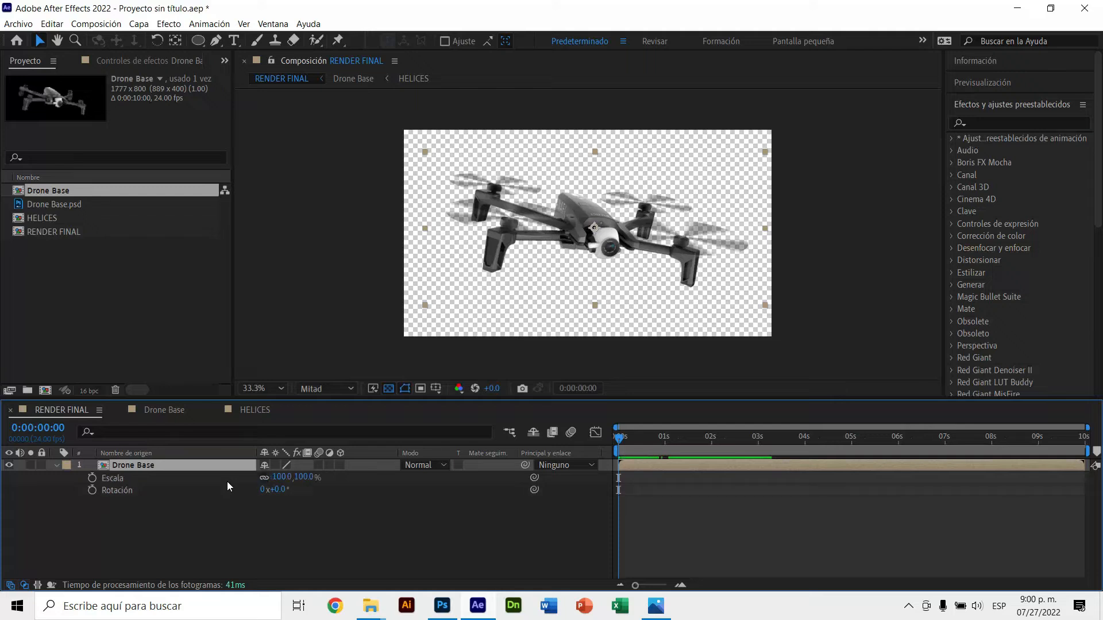
pyautogui.hotkey('shift', 'p')
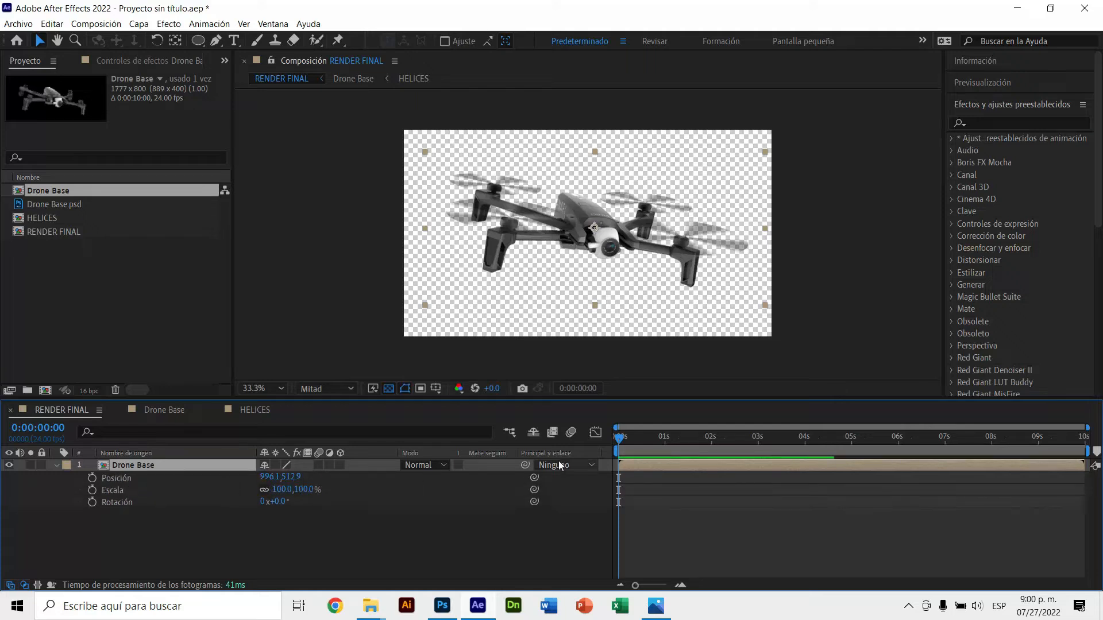
pyautogui.click(92, 477)
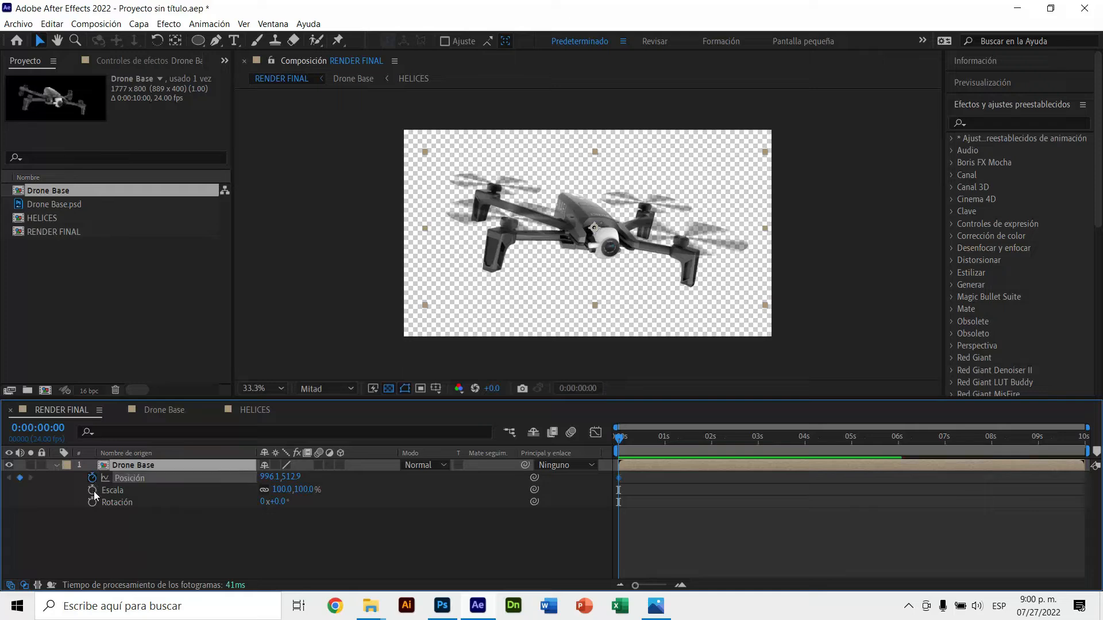
pyautogui.click(92, 490)
pyautogui.click(92, 502)
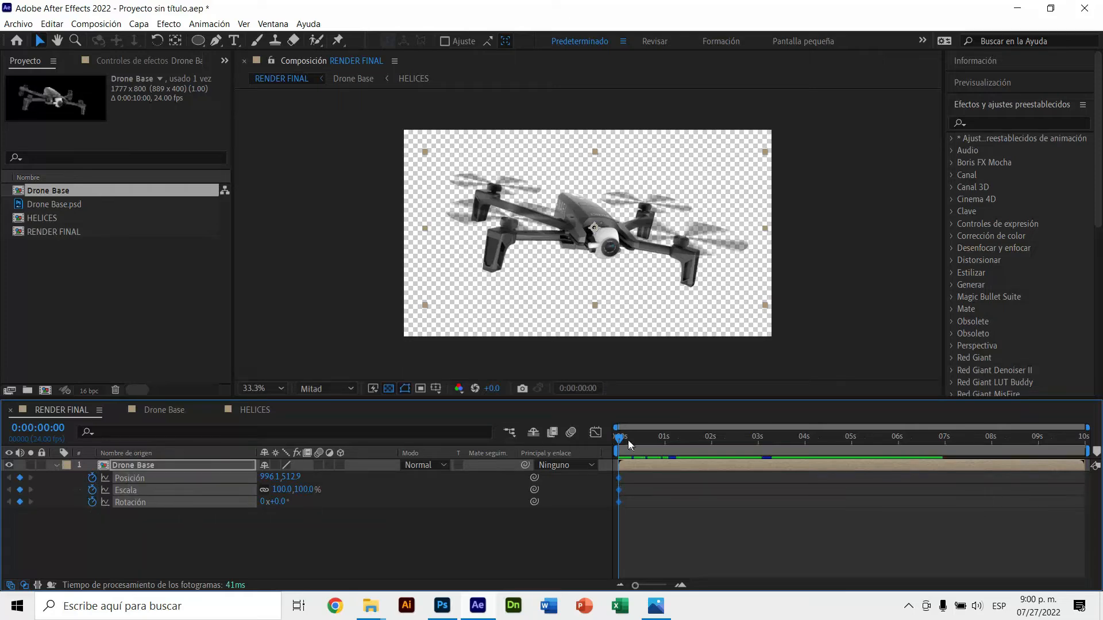
# Shift the Position, Scale and Rotation keyframes to the two-second mark at 0:00:02:00
pyautogui.moveTo(628, 439); pyautogui.dragTo(610, 467)
pyautogui.moveTo(622, 441); pyautogui.dragTo(711, 439)
pyautogui.click(711, 438)
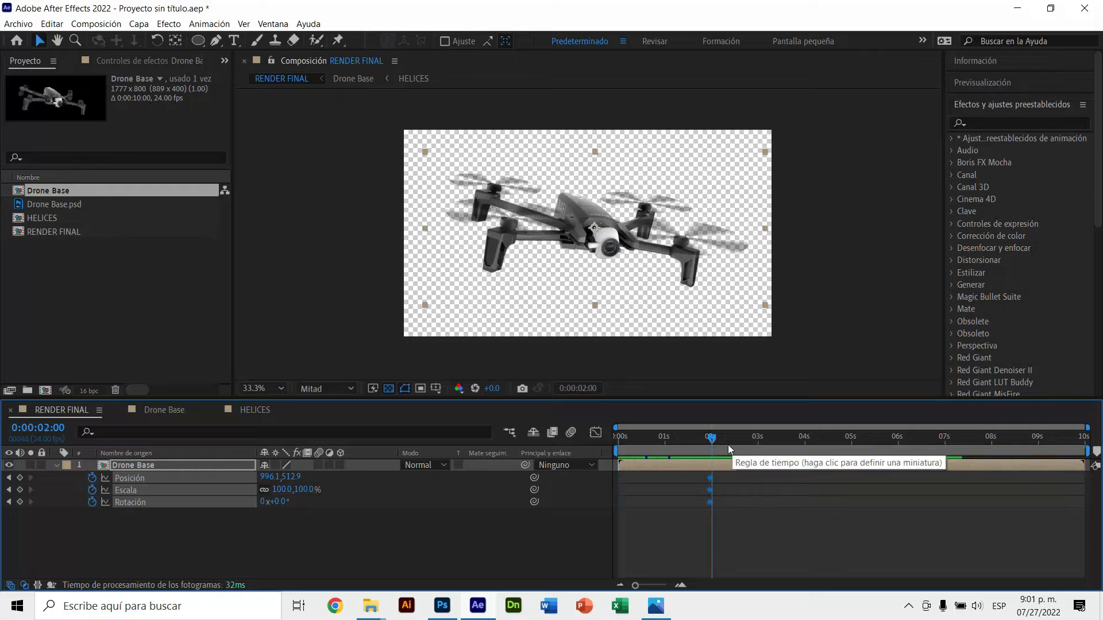
# At 0:00:00:00, keyframe the drone's starting position below the frame at about 756, 1494
pyautogui.moveTo(710, 475); pyautogui.dragTo(618, 438)
pyautogui.press('F2')
pyautogui.click(593, 258)
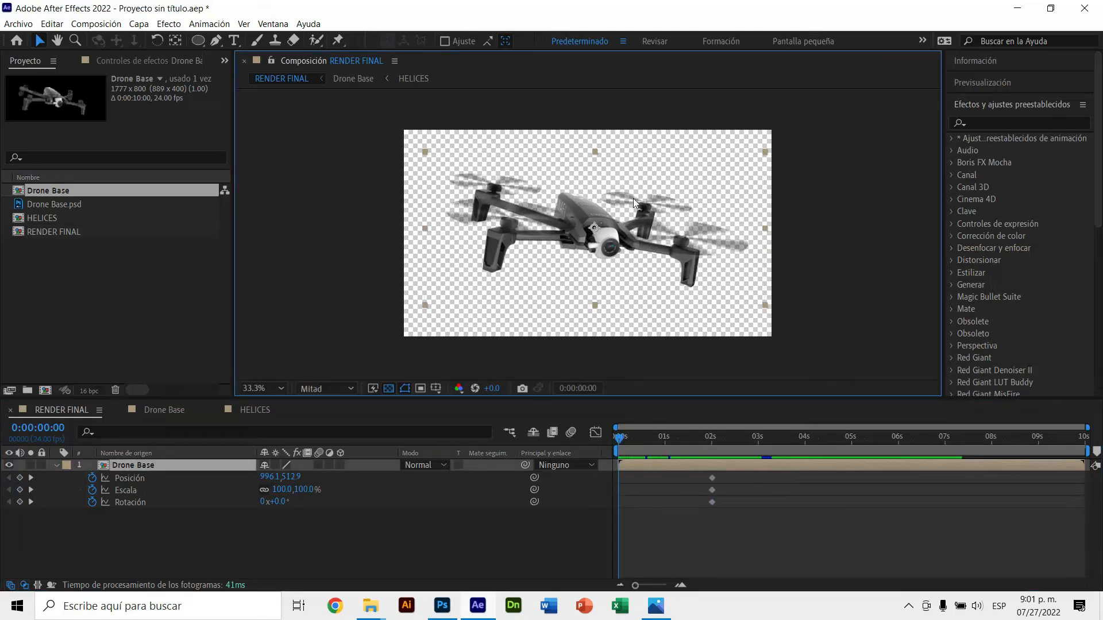
pyautogui.moveTo(633, 198); pyautogui.dragTo(586, 275)
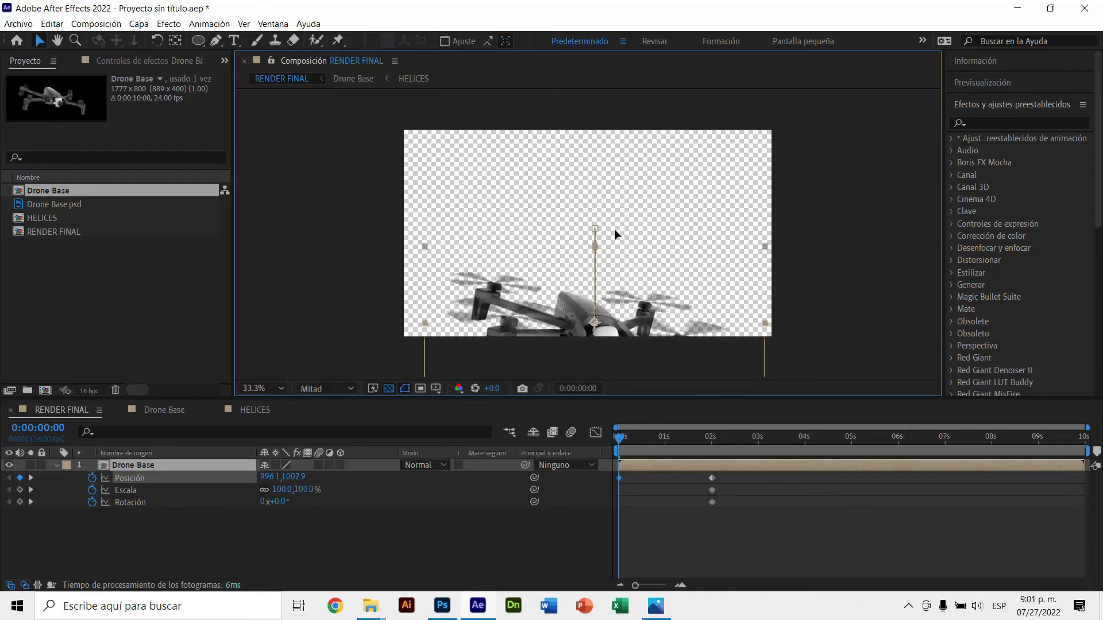
pyautogui.moveTo(614, 229); pyautogui.dragTo(587, 396)
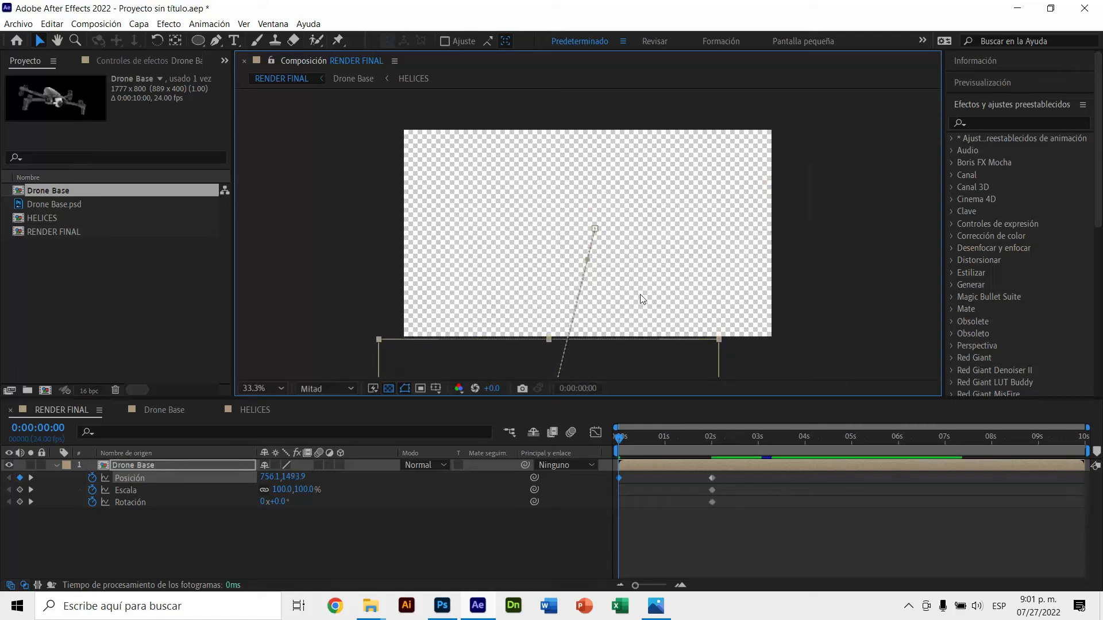
pyautogui.click(58, 41)
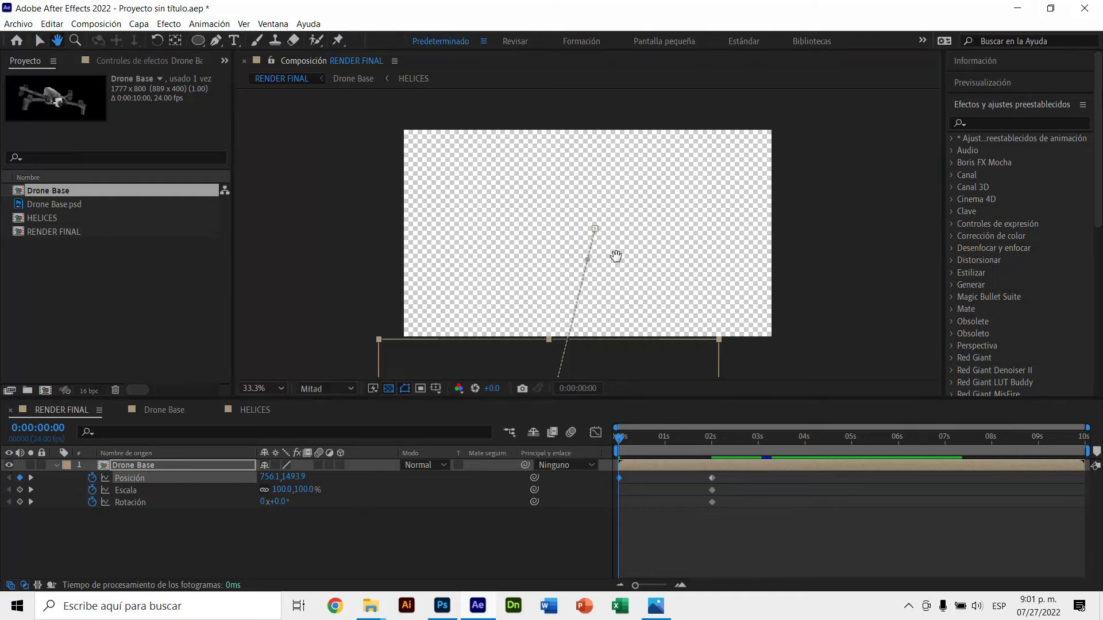
pyautogui.moveTo(615, 325); pyautogui.dragTo(623, 175)
pyautogui.press('v')
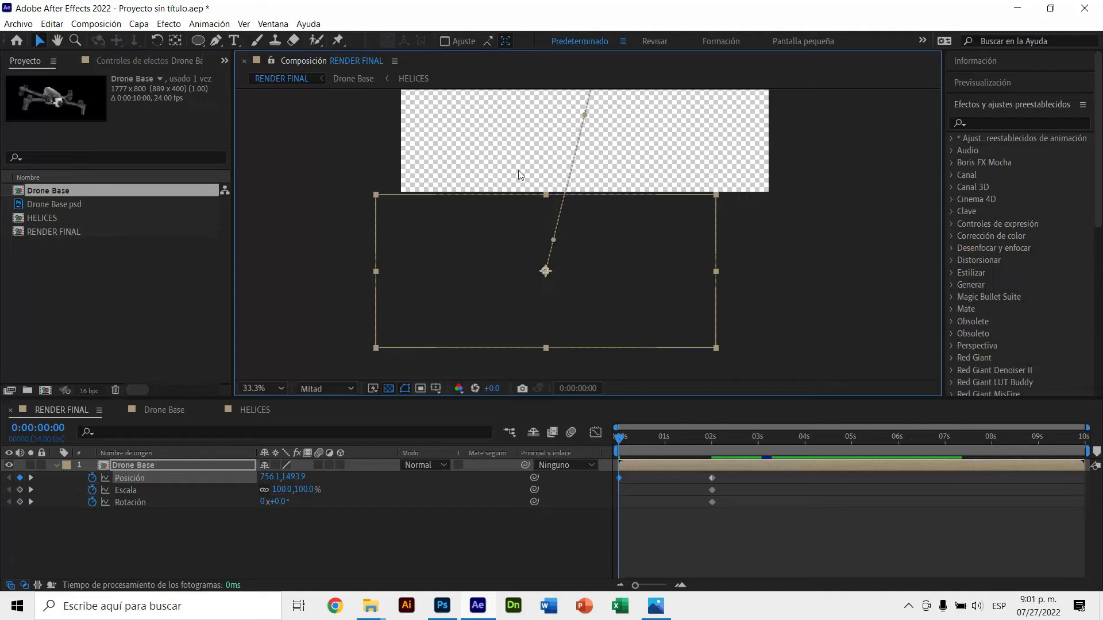
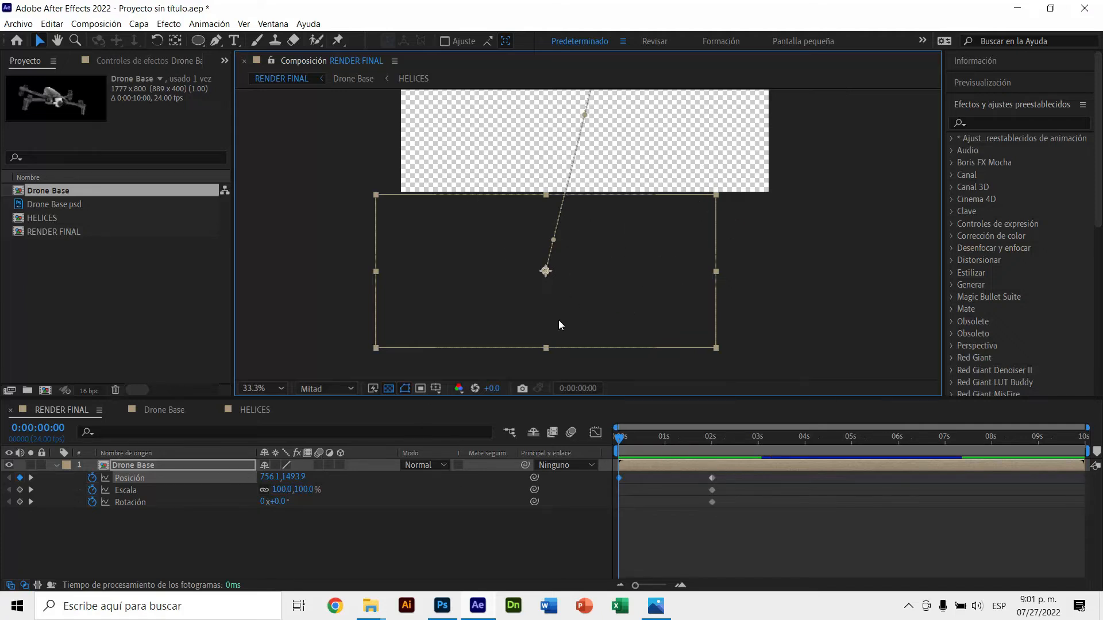
# At 0:00:00:00, set the Drone Base layer's starting scale to 61% and its rotation to 25°
pyautogui.moveTo(285, 490); pyautogui.dragTo(266, 498)
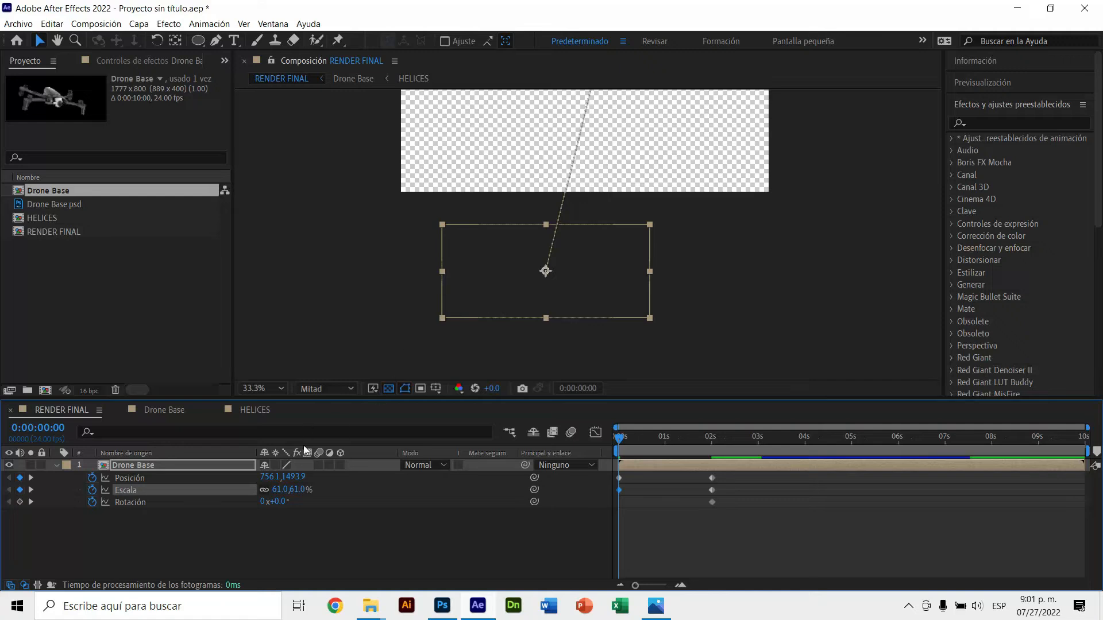
pyautogui.moveTo(281, 502); pyautogui.dragTo(305, 504)
pyautogui.click(638, 227)
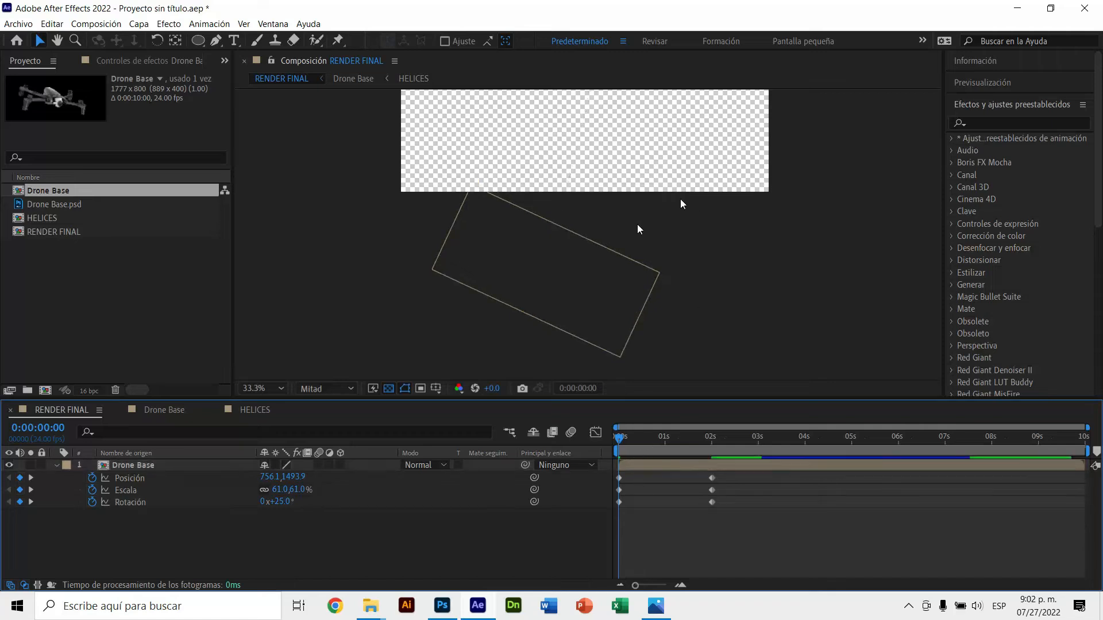
# Fit the whole RENDER FINAL composition in the viewer and preview the drone's entrance from the first frame
pyautogui.click(270, 388)
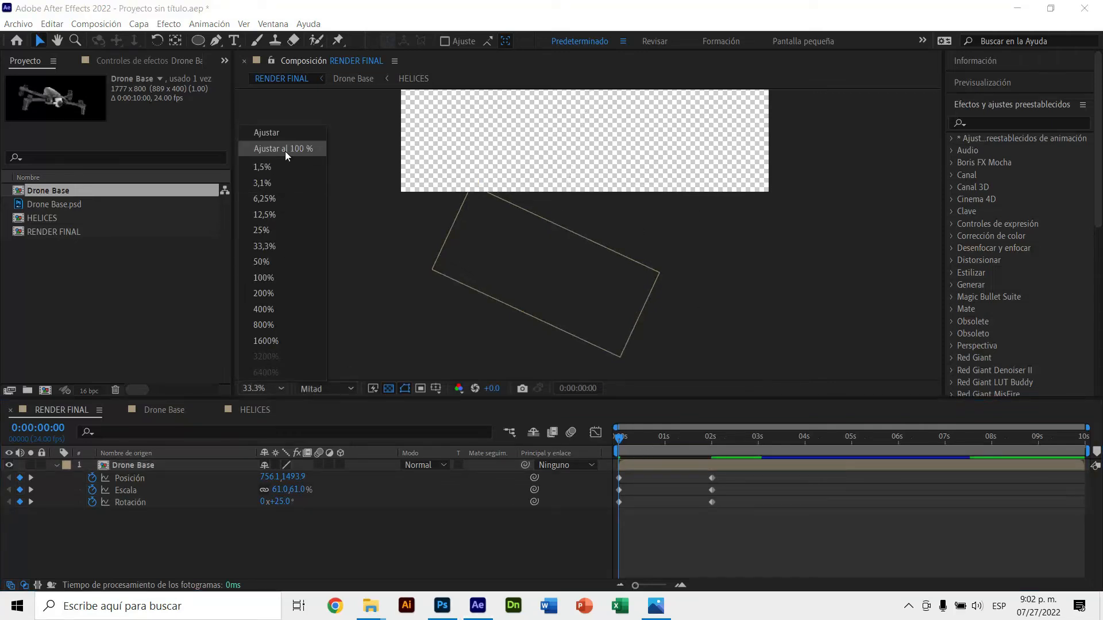
pyautogui.click(281, 136)
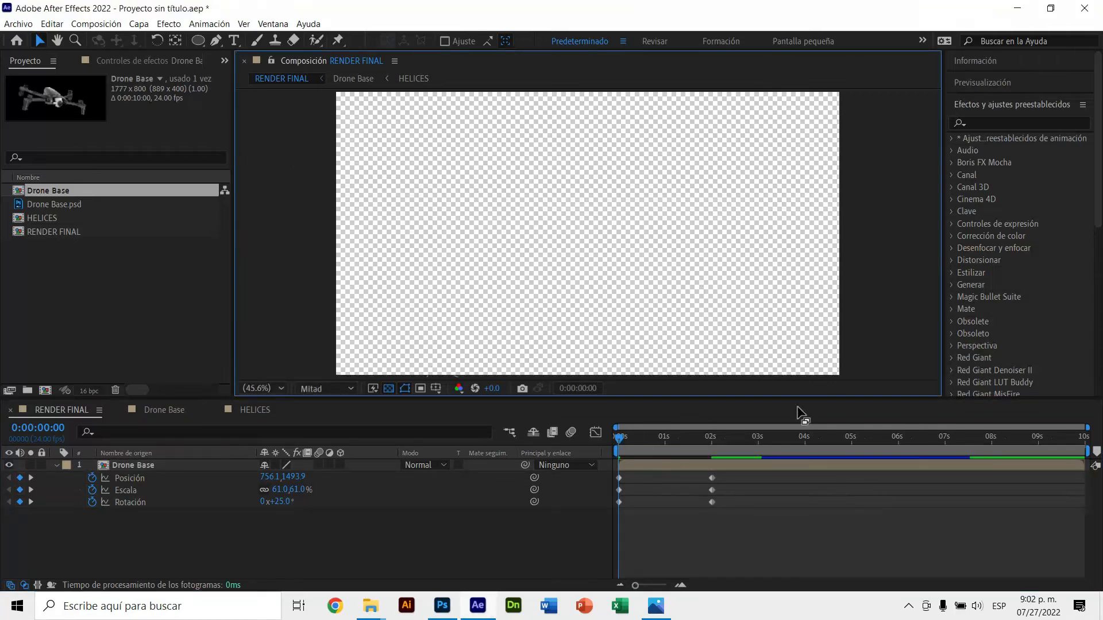
pyautogui.press('space')
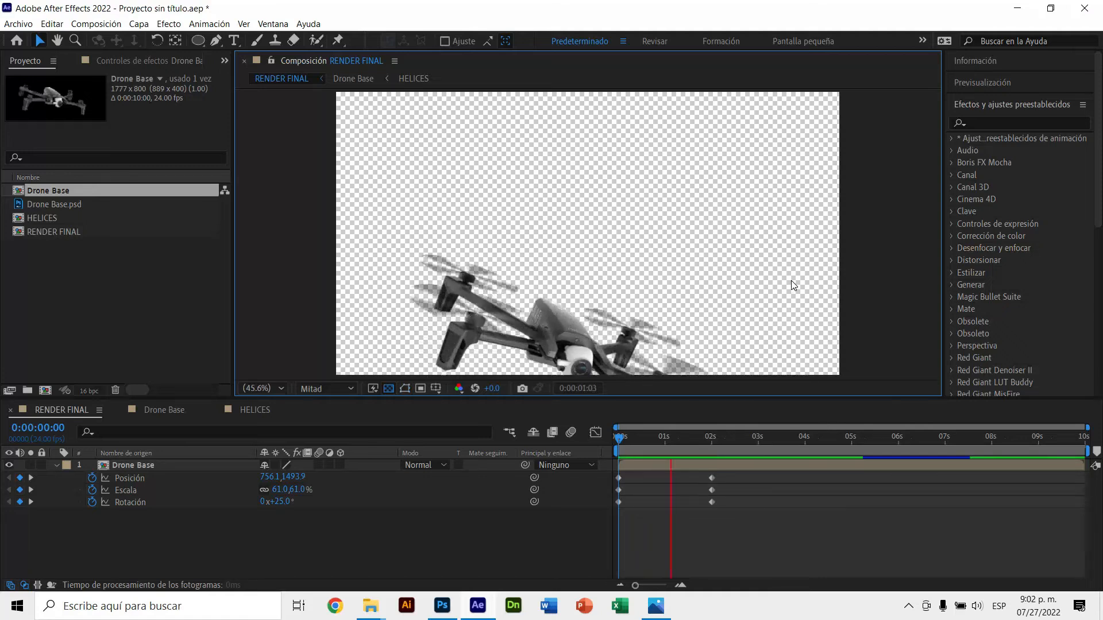
pyautogui.press('space')
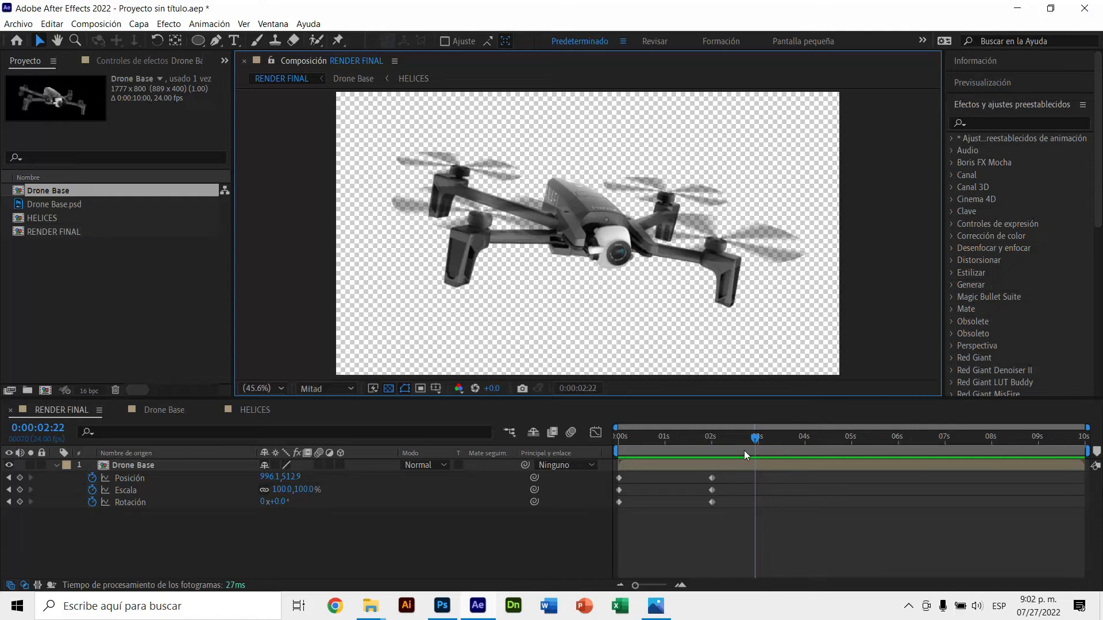
# Apply Easy Ease (Desacelerac./Acelerac. suave) to all of the drone's Position, Scale and Rotation keyframes
pyautogui.click(712, 437)
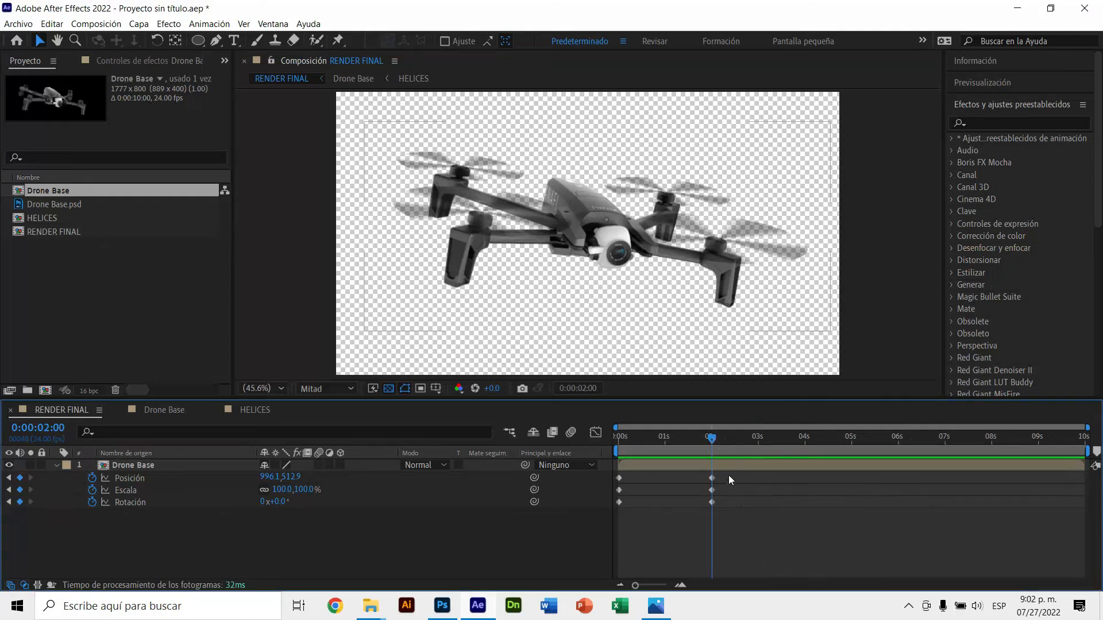
pyautogui.moveTo(722, 475); pyautogui.dragTo(611, 538)
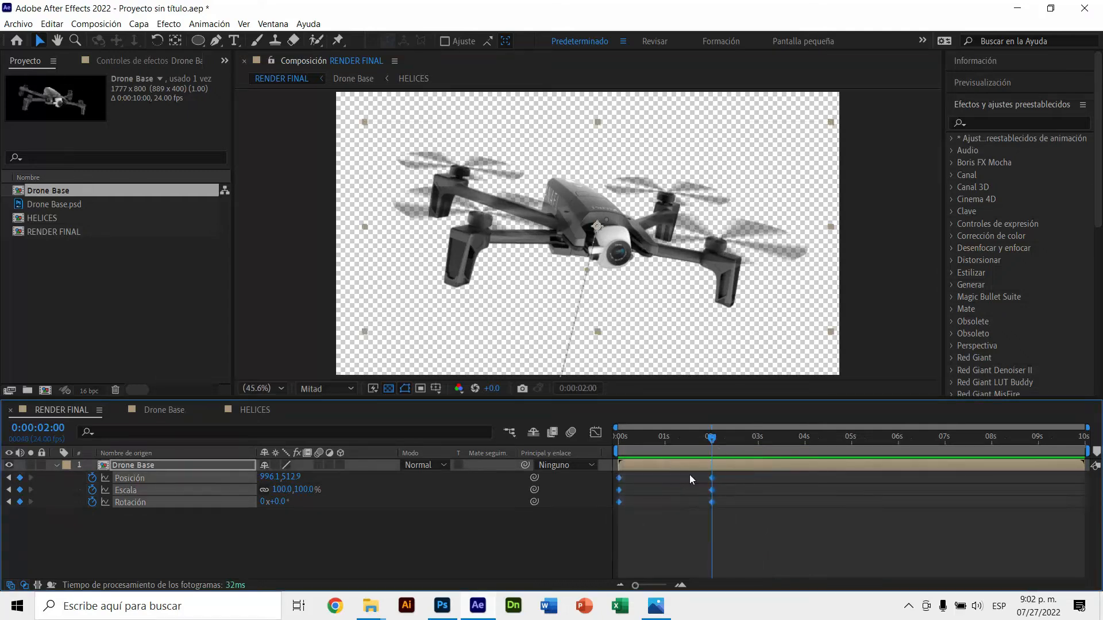
pyautogui.rightClick(620, 478)
pyautogui.moveTo(639, 467)
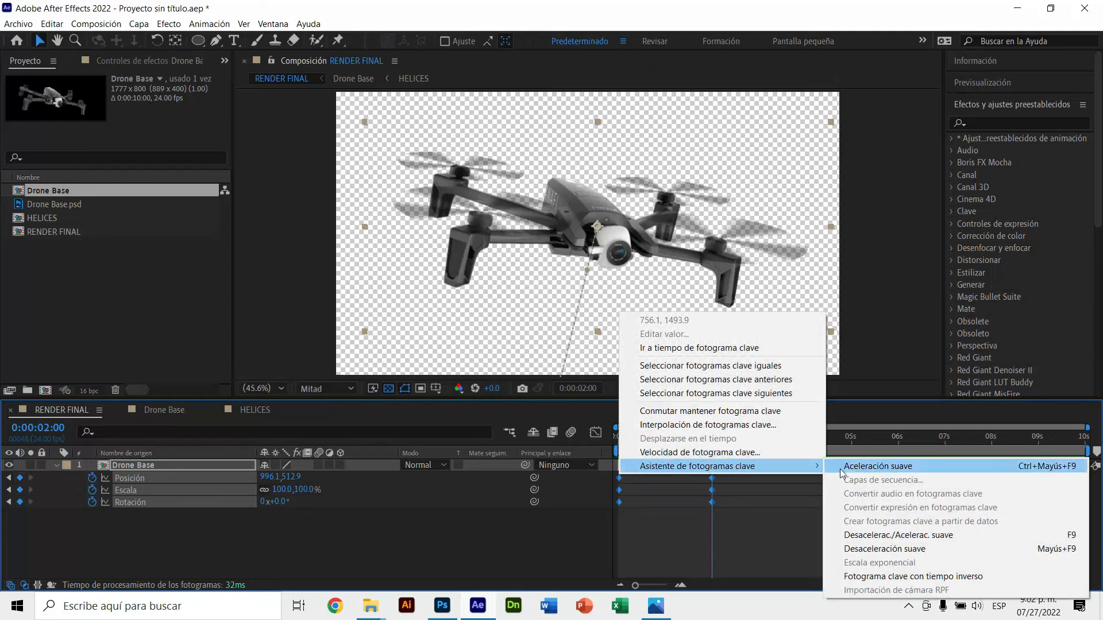
pyautogui.click(912, 537)
# Preview the eased drone entrance from the start of the composition, and deselect the layer
pyautogui.moveTo(650, 432); pyautogui.dragTo(595, 434)
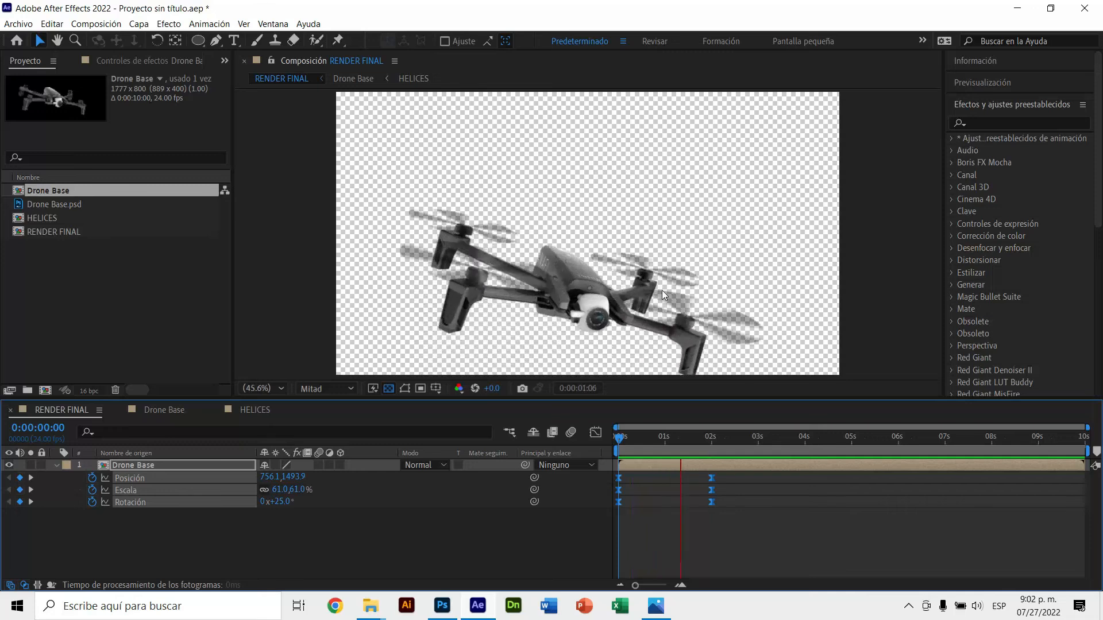
pyautogui.press('space')
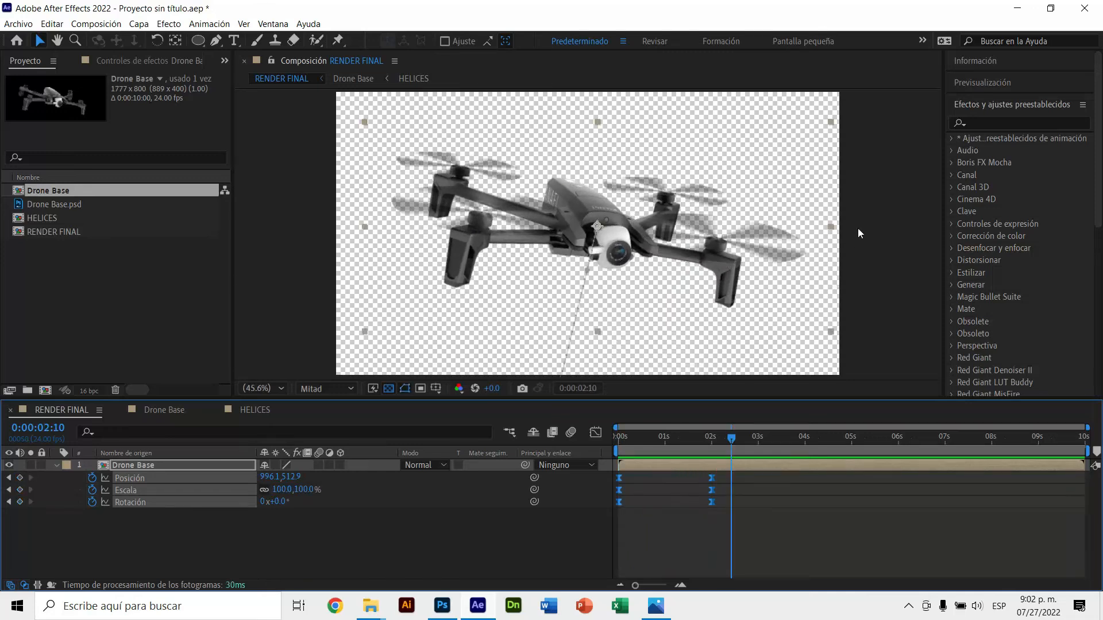
pyautogui.click(859, 229)
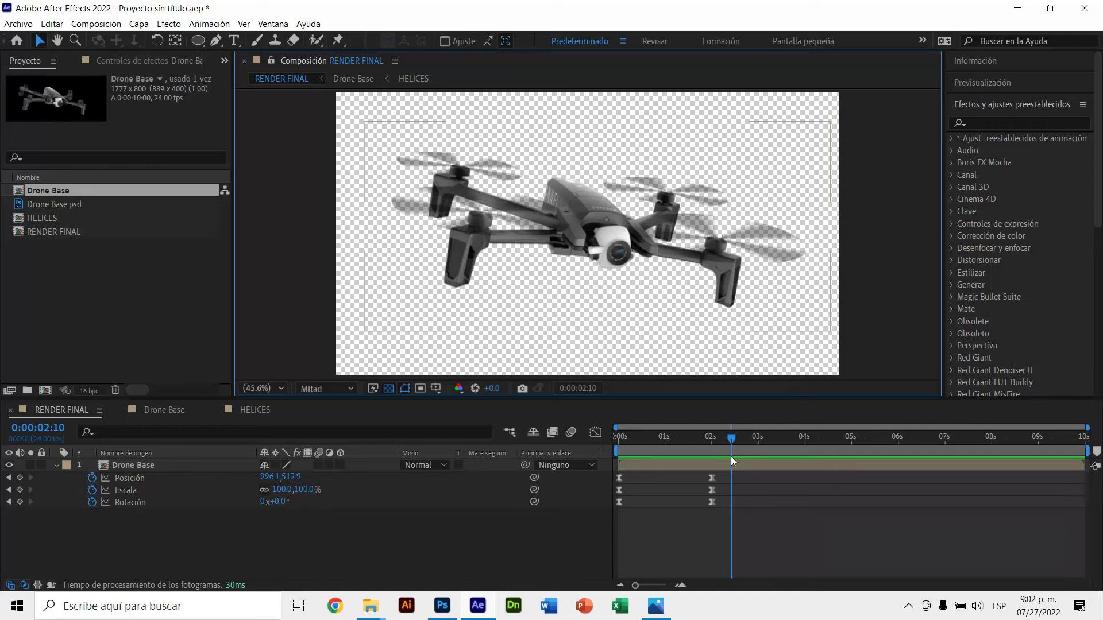
# Add the expression wiggle(2,40) to the Drone Base layer's Position property
pyautogui.click(711, 435)
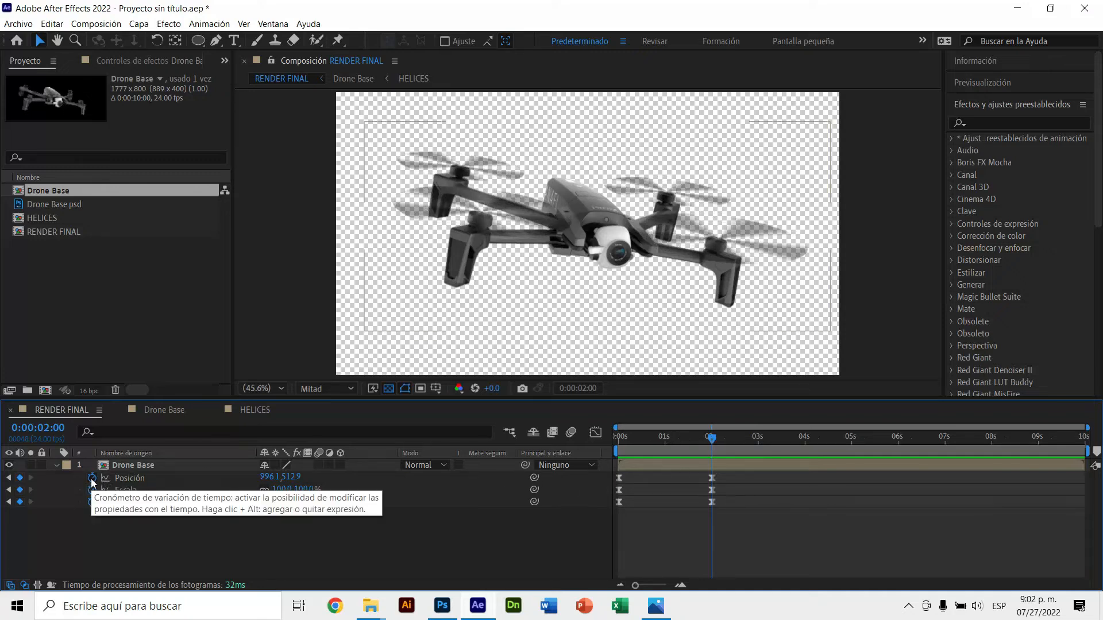
pyautogui.click(137, 477)
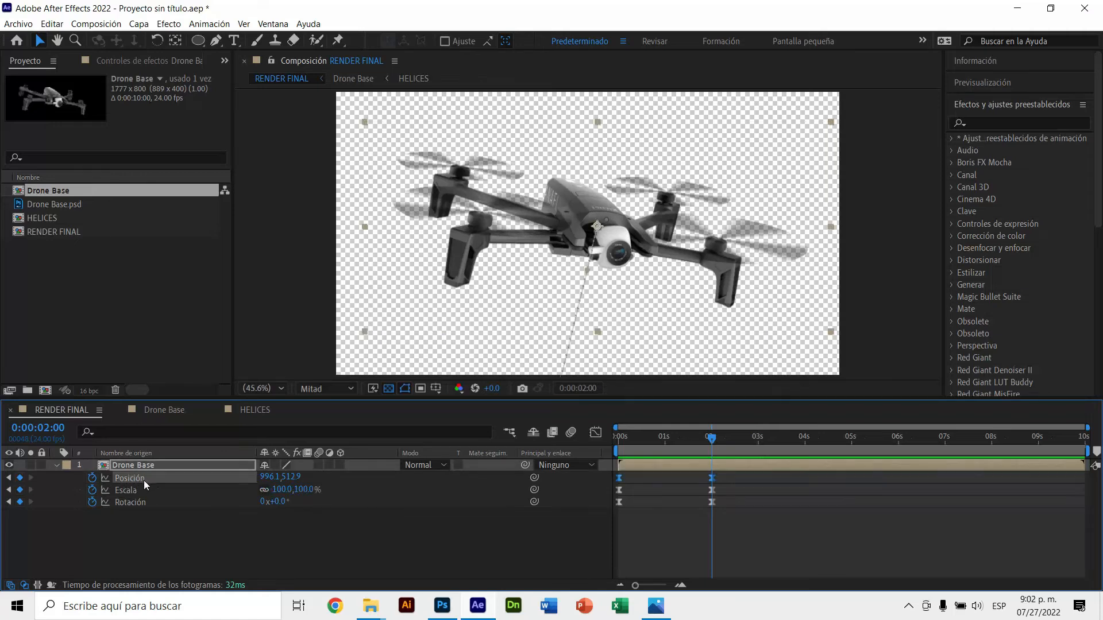
pyautogui.keyDown('alt'); pyautogui.click(94, 480); pyautogui.keyUp('alt')
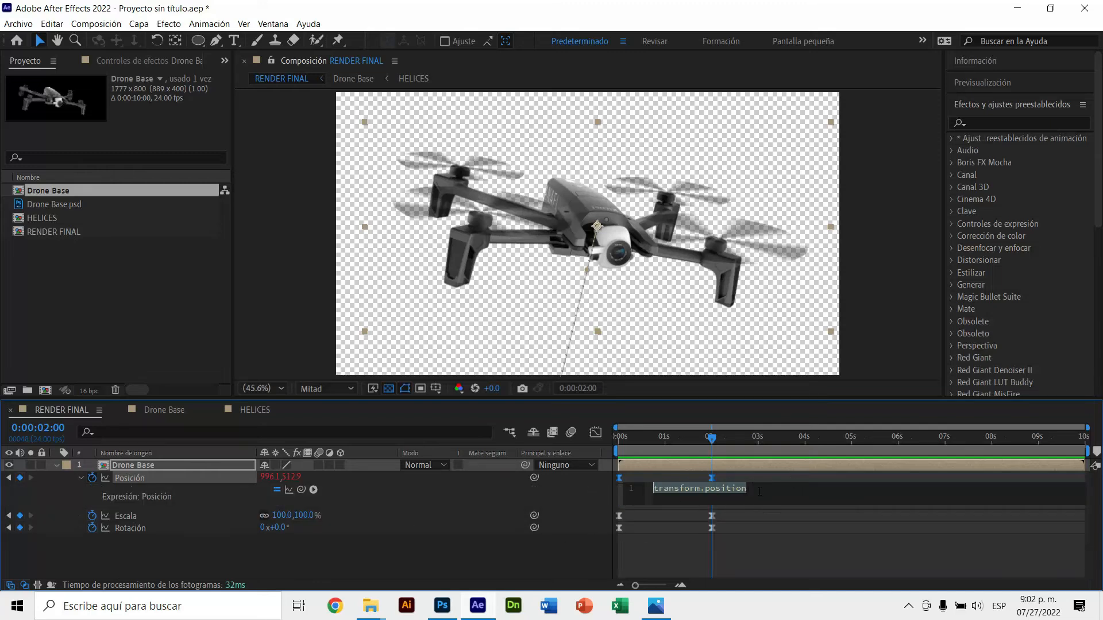
pyautogui.press('BackSpace')
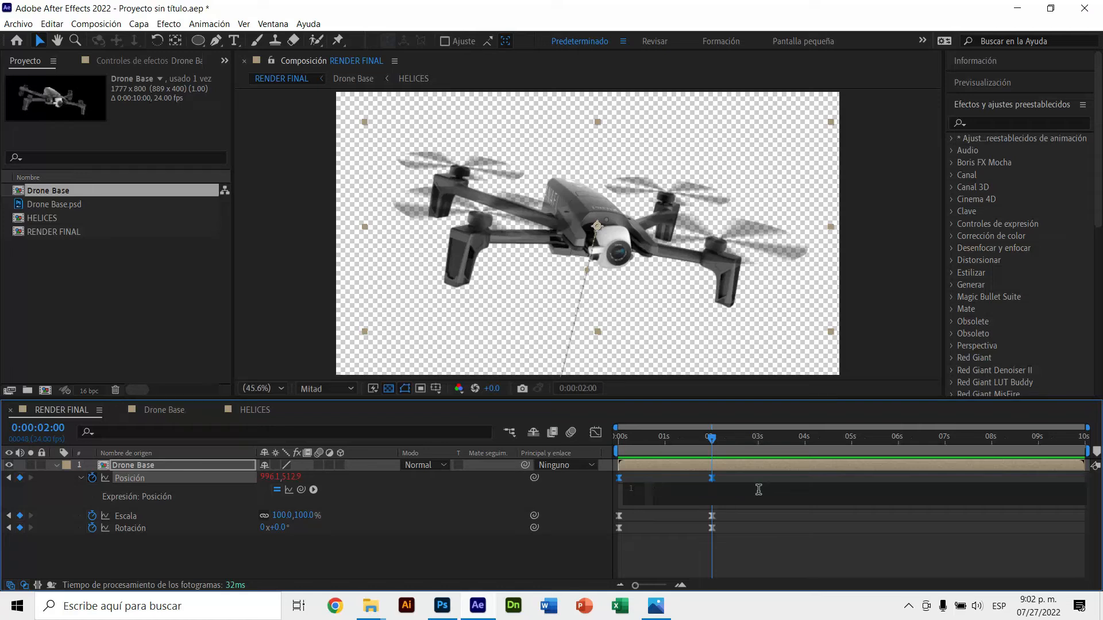
pyautogui.write('wiggle')
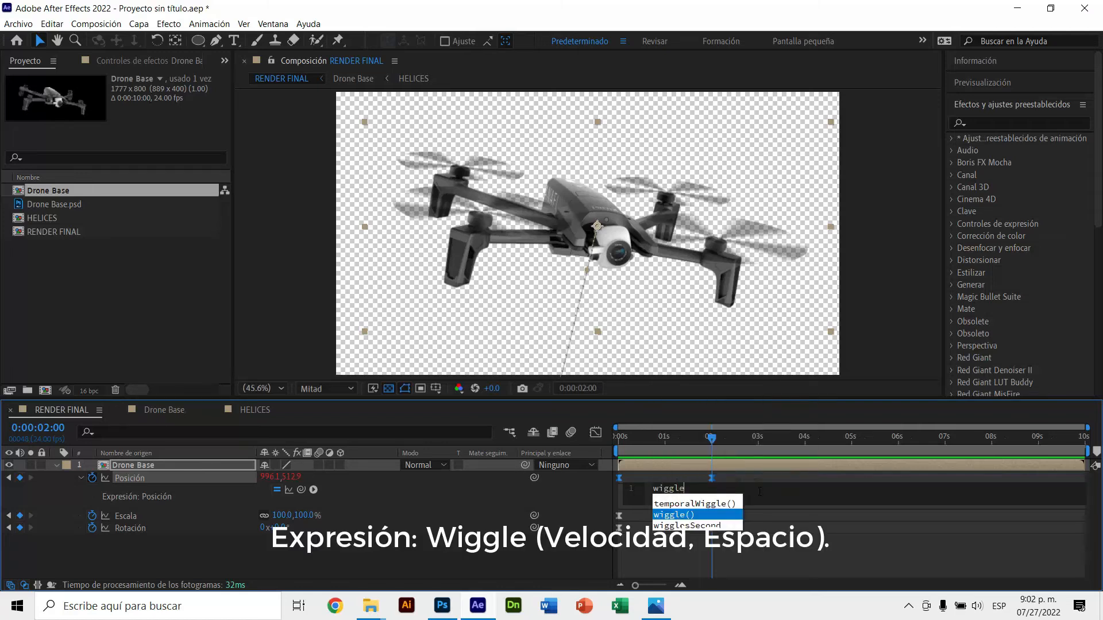
pyautogui.press('Return')
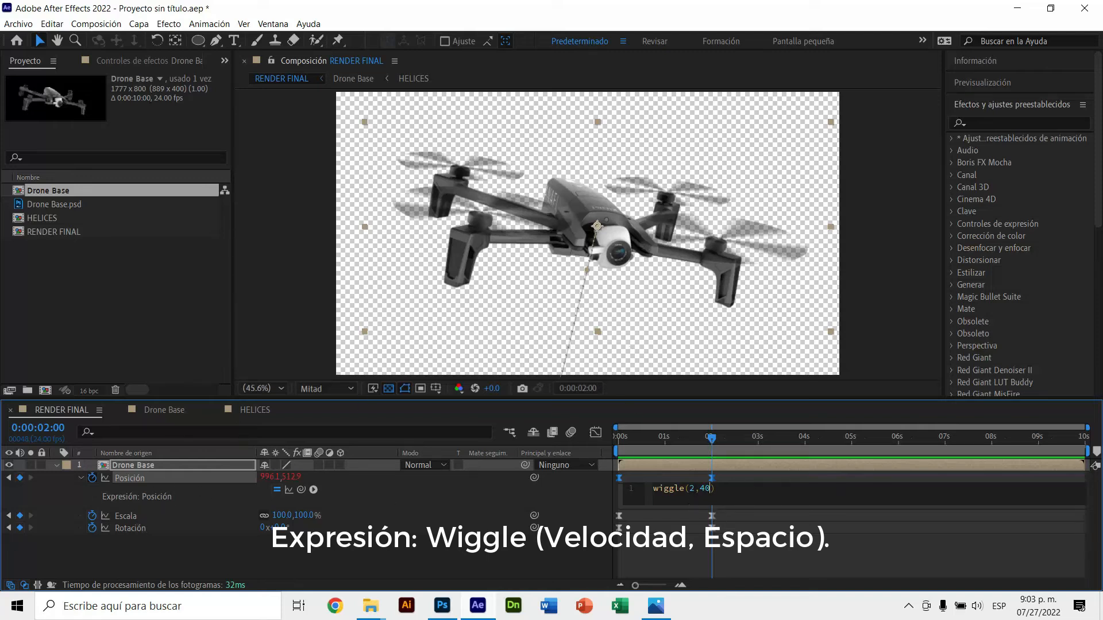
pyautogui.click(712, 524)
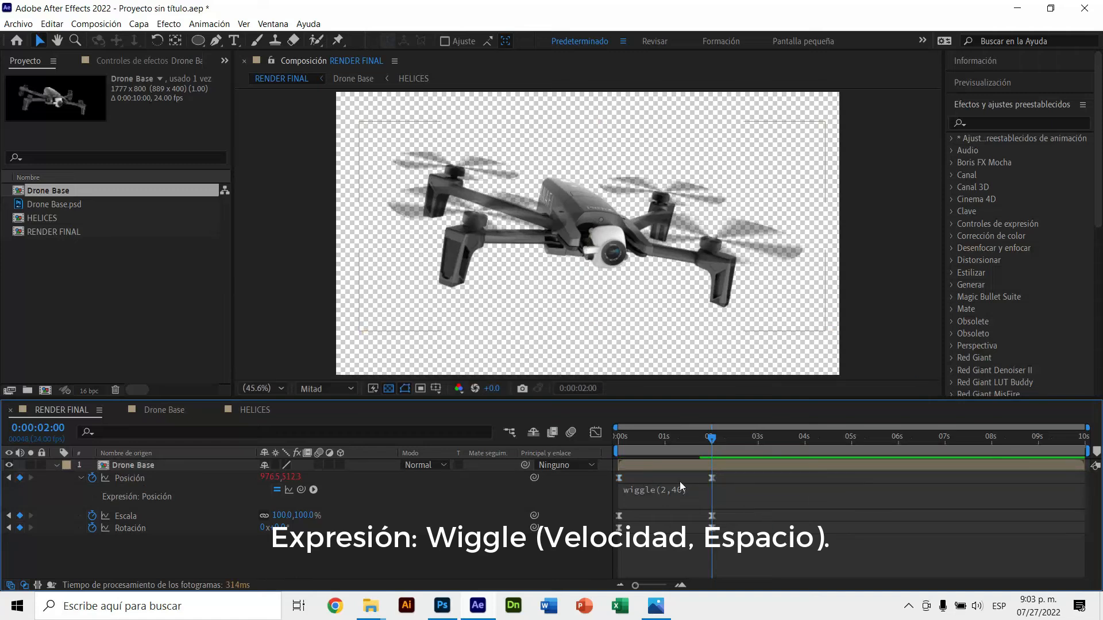
# Preview the drone's wiggling movement from 0:00:00:00
pyautogui.moveTo(678, 439); pyautogui.dragTo(614, 447)
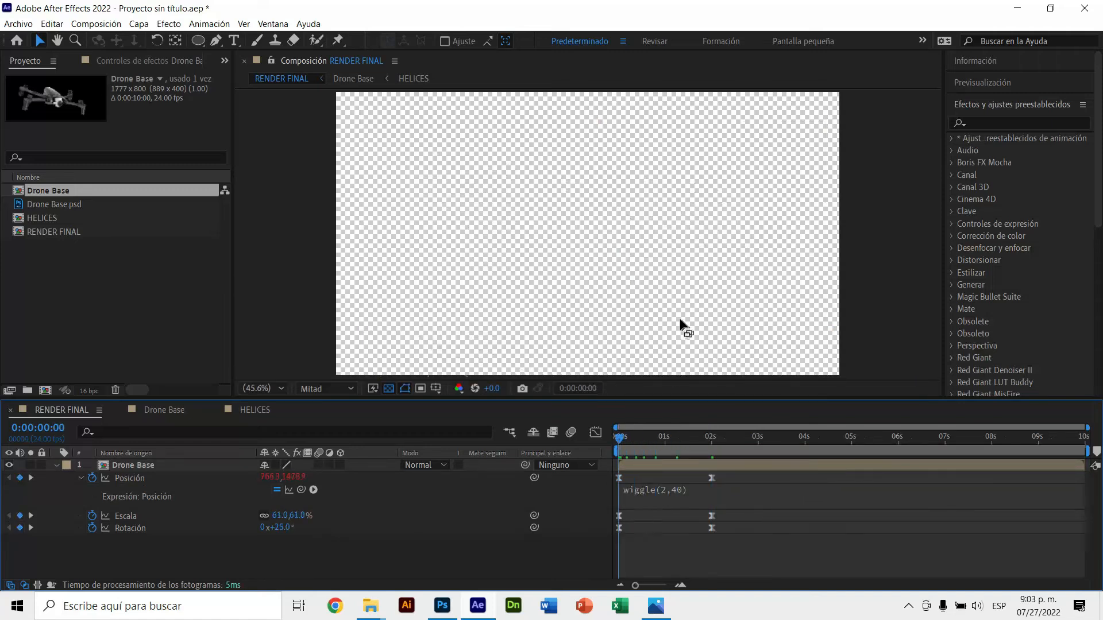
pyautogui.press('space')
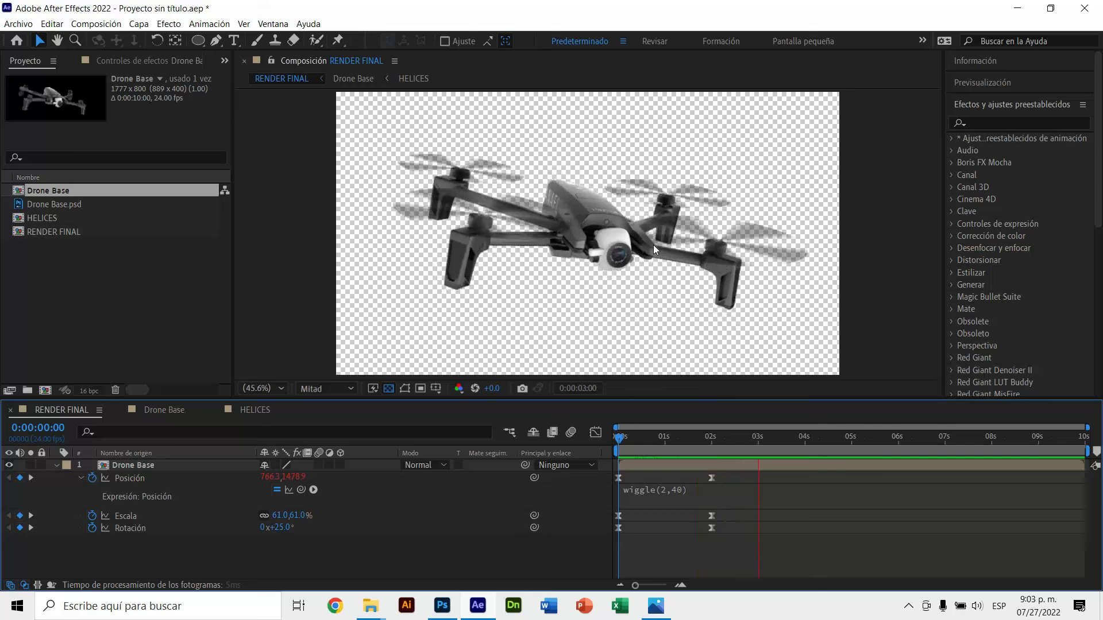
pyautogui.press('space')
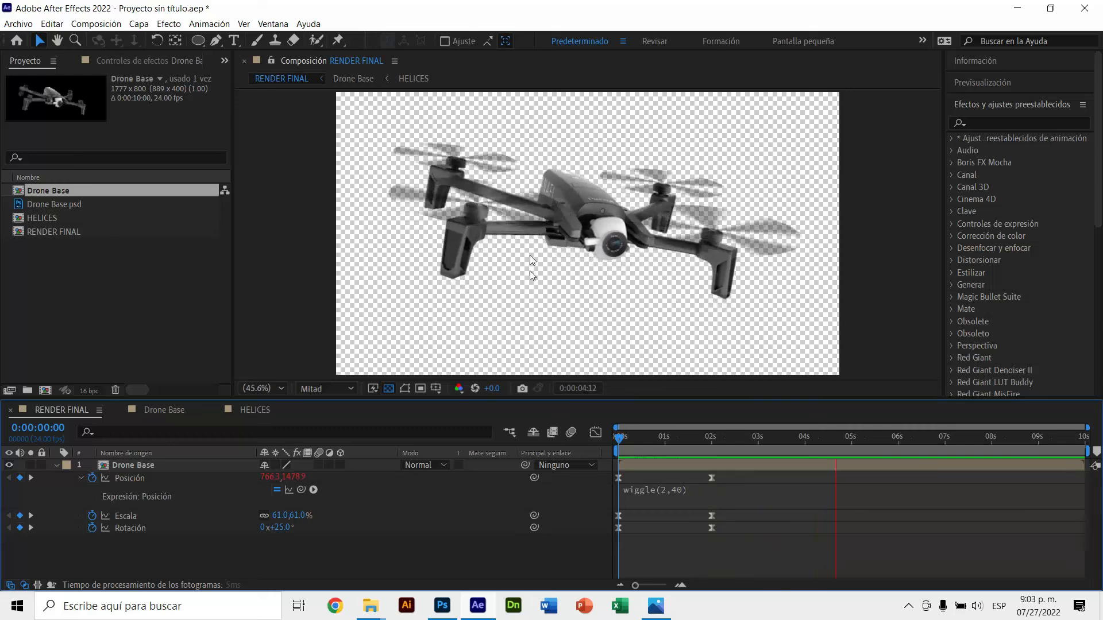
# Try a wiggle frequency of 15 in the Position expression, wiggle(15,40), and preview it from the start
pyautogui.click(677, 497)
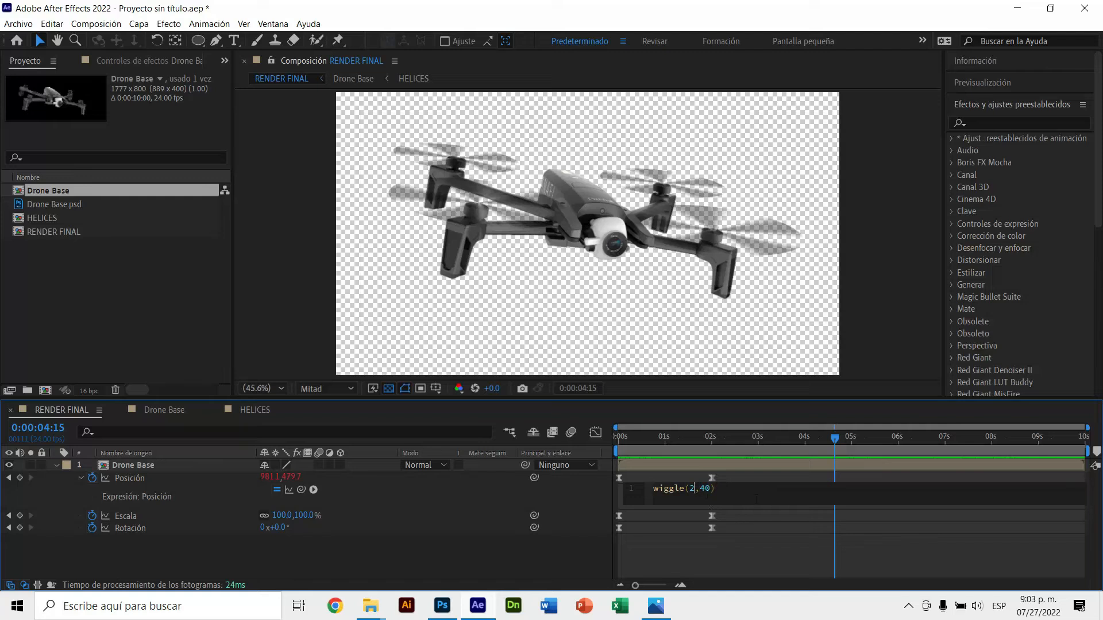
pyautogui.press('BackSpace')
pyautogui.write('2')
pyautogui.press('BackSpace')
pyautogui.write('15')
pyautogui.moveTo(670, 443); pyautogui.dragTo(602, 442)
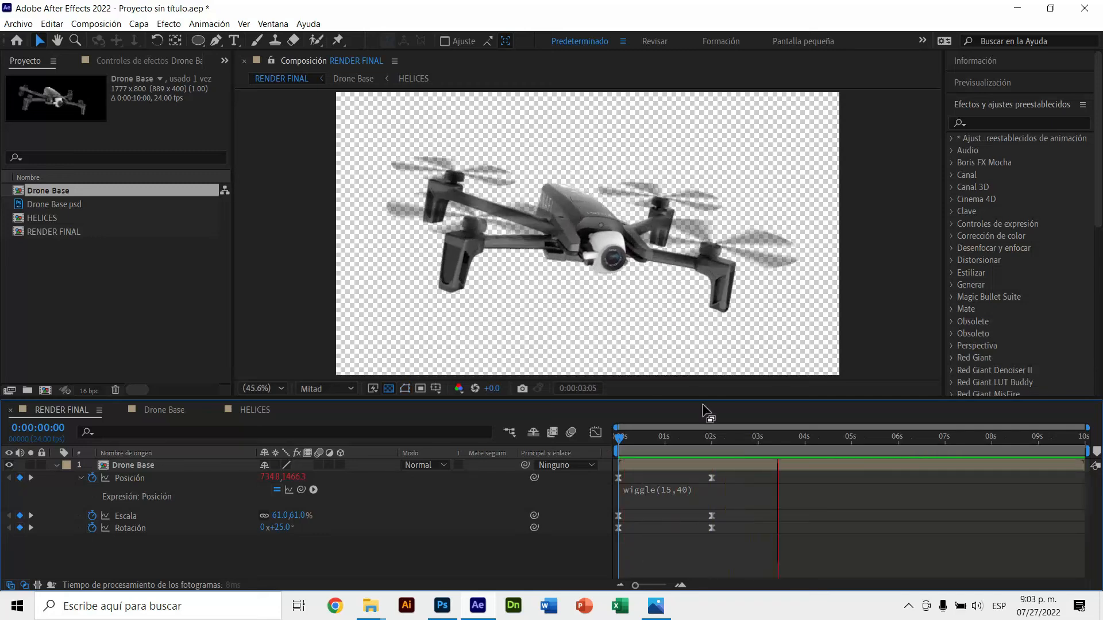
pyautogui.click(677, 440)
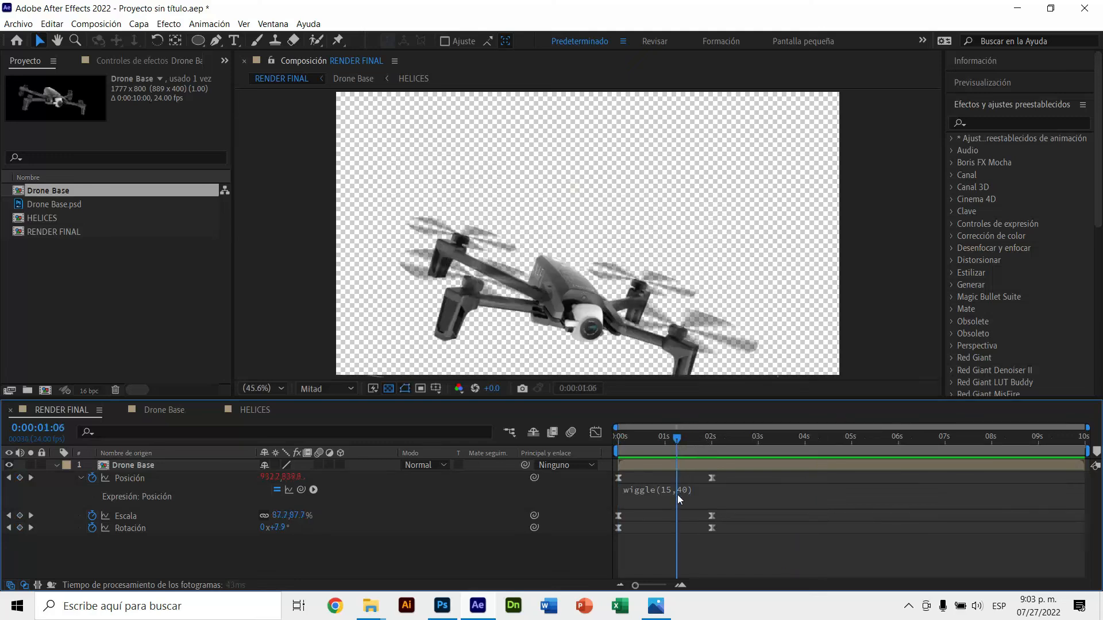
# Set the wiggle frequency to 1.5 so the Position expression reads wiggle(1.5,40)
pyautogui.click(675, 493)
pyautogui.click(696, 488)
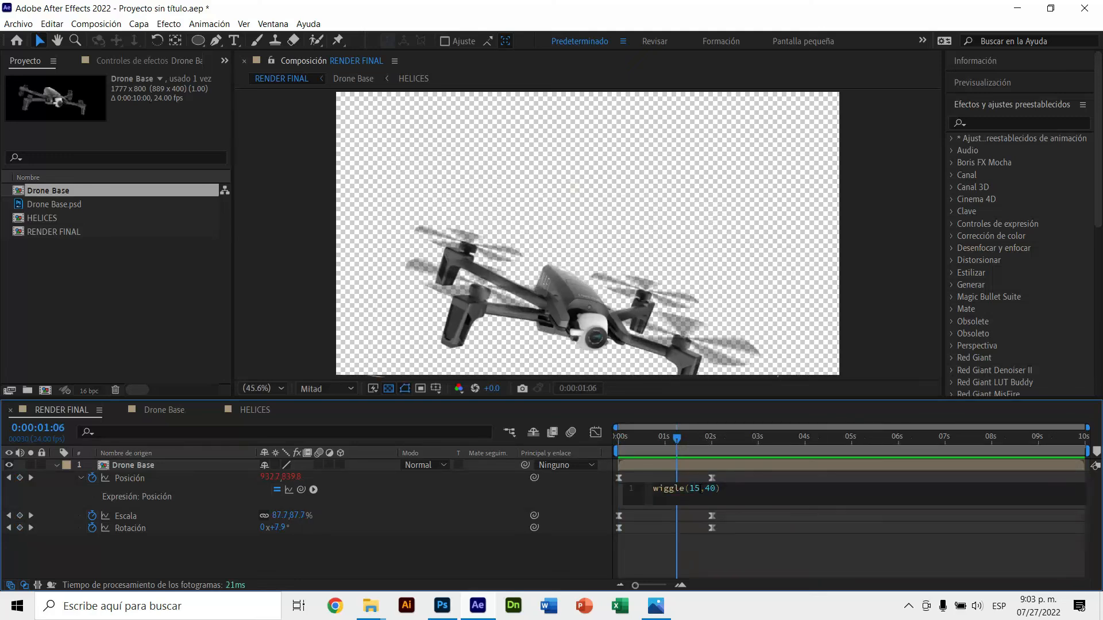
pyautogui.press('BackSpace')
pyautogui.press('BackSpace')
pyautogui.write('2')
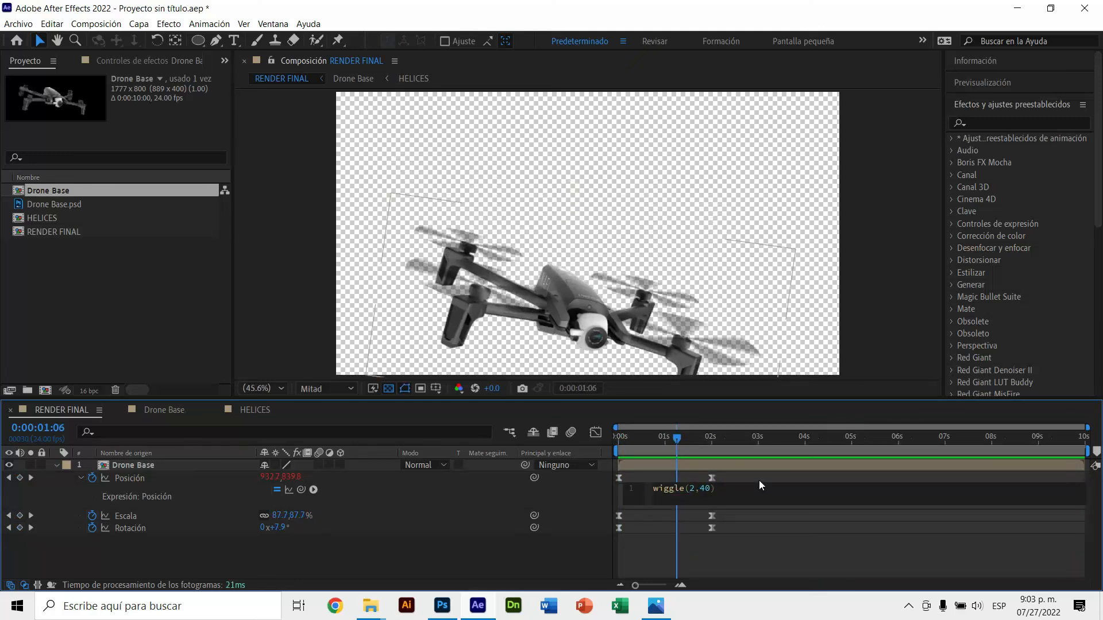
pyautogui.press('BackSpace')
pyautogui.write('1.5')
pyautogui.click(719, 543)
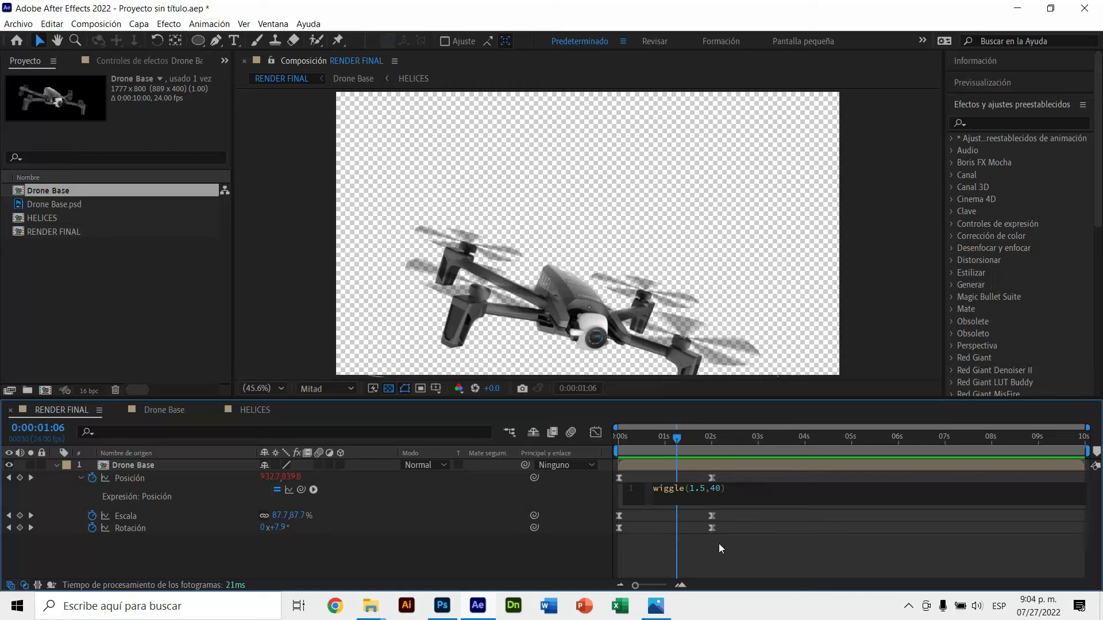
# Try a wiggle amplitude of 10 in the Position expression, wiggle(1.5,10), and preview it from the start
pyautogui.click(695, 491)
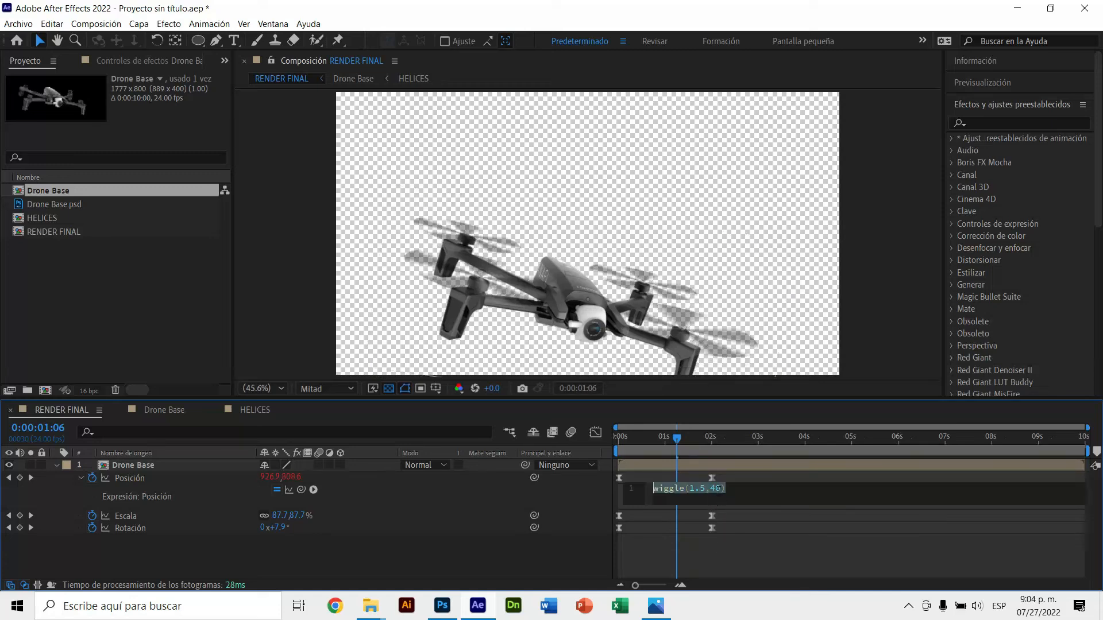
pyautogui.click(708, 490)
pyautogui.doubleClick(715, 489)
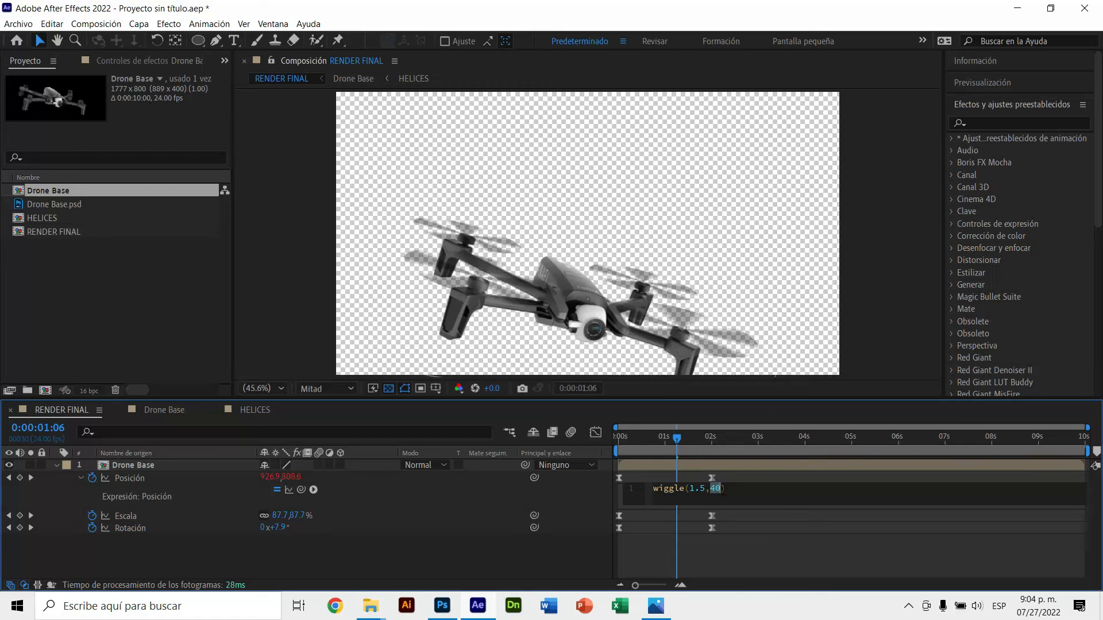
pyautogui.write('10')
pyautogui.click(685, 449)
pyautogui.moveTo(649, 442); pyautogui.dragTo(618, 447)
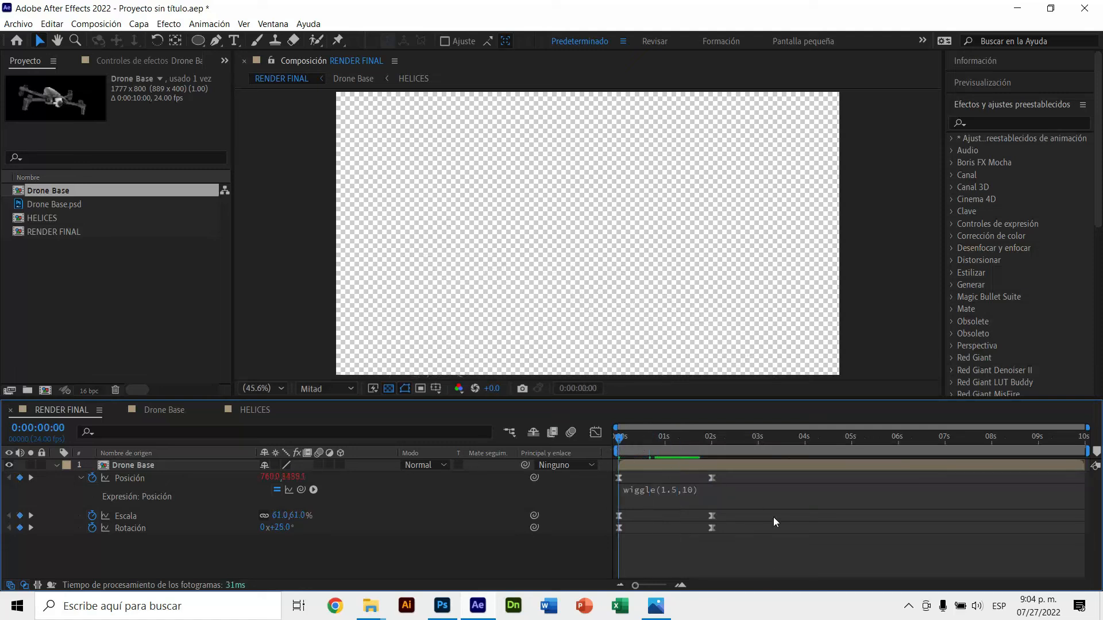
pyautogui.press('space')
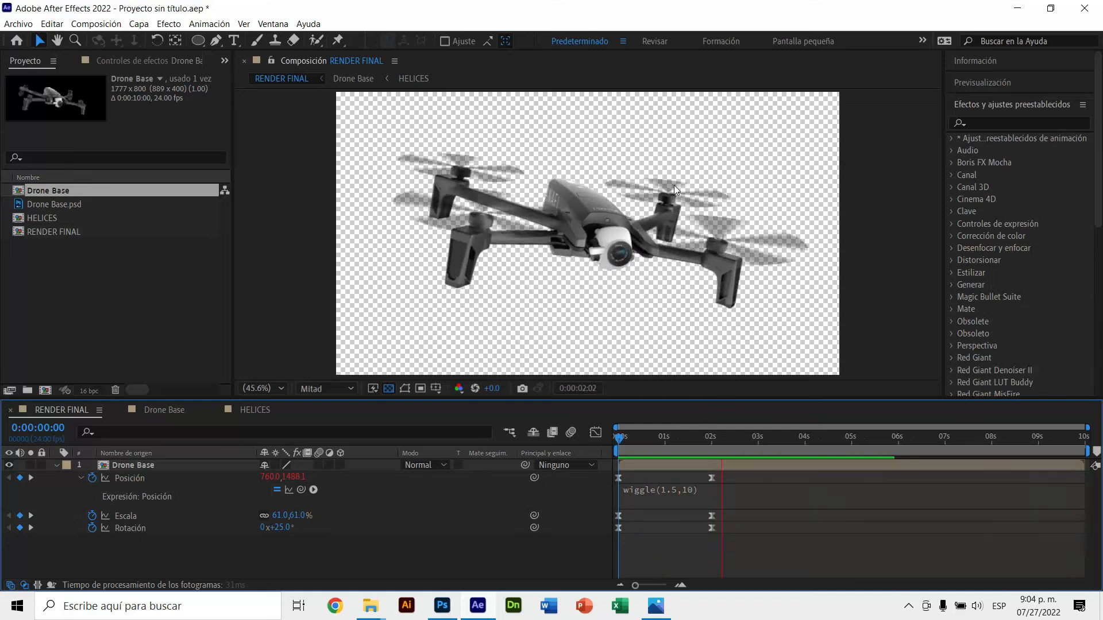
# Set the wiggle amplitude to 100, giving wiggle(1.5,100), and preview the drone's movement from the start
pyautogui.click(702, 495)
pyautogui.click(719, 488)
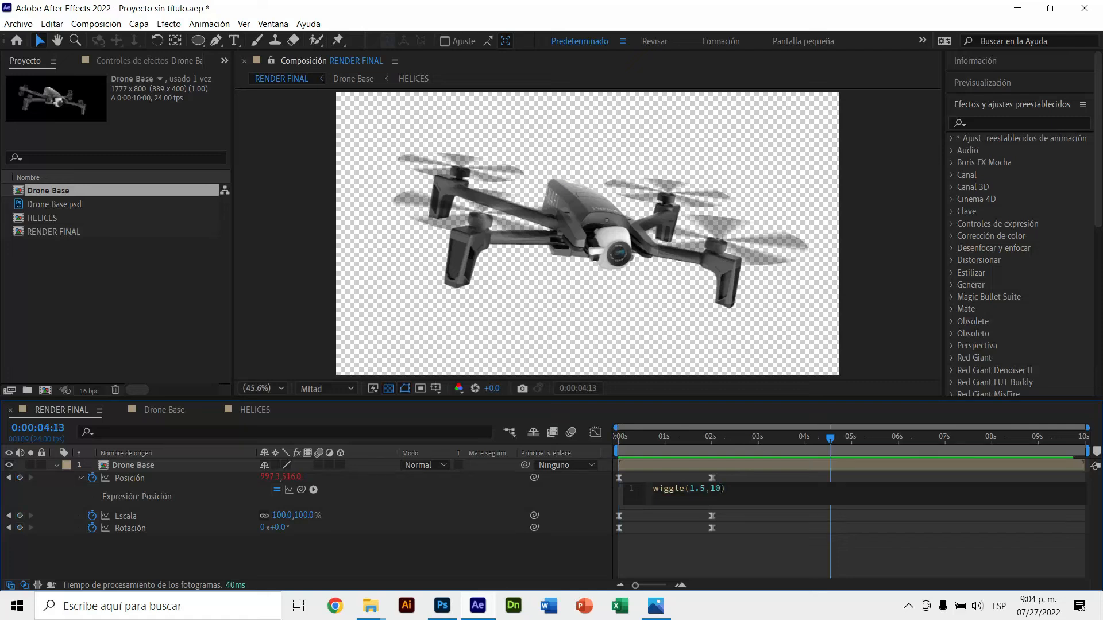
pyautogui.write('0')
pyautogui.click(710, 473)
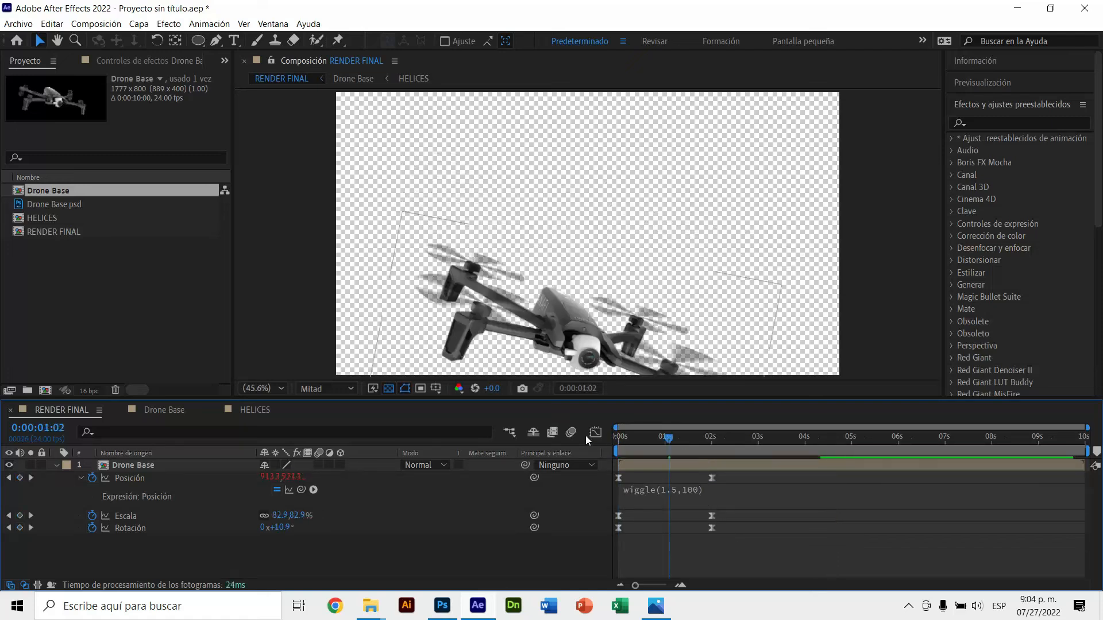
pyautogui.press('Home')
pyautogui.press('space')
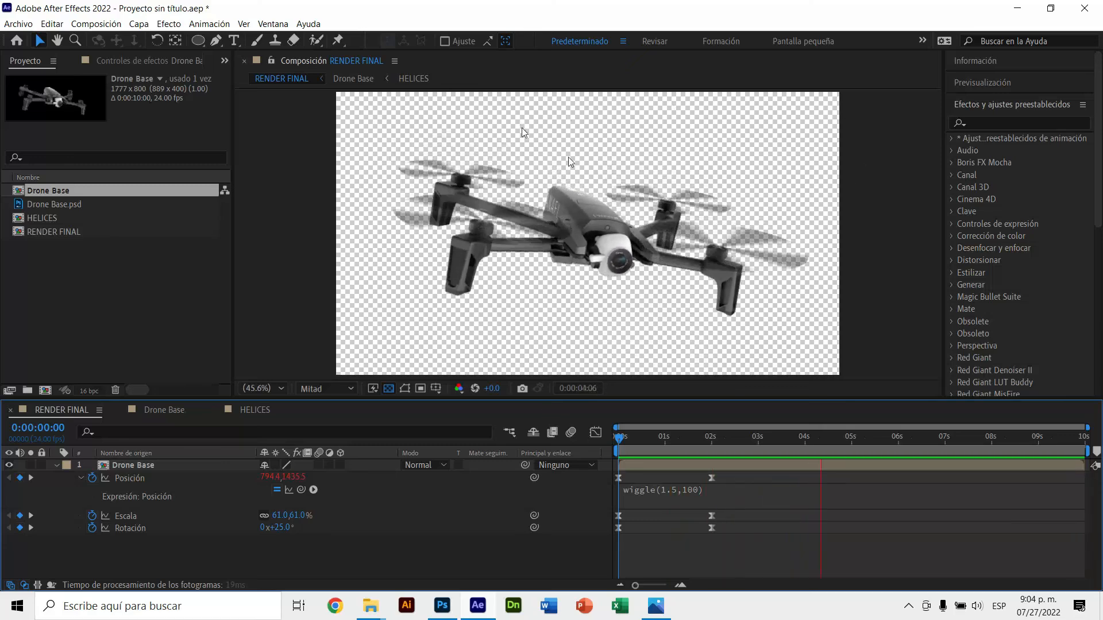
# Set the wiggle amplitude to 40 so the Drone Base Position expression reads wiggle(1.5,40)
pyautogui.click(695, 498)
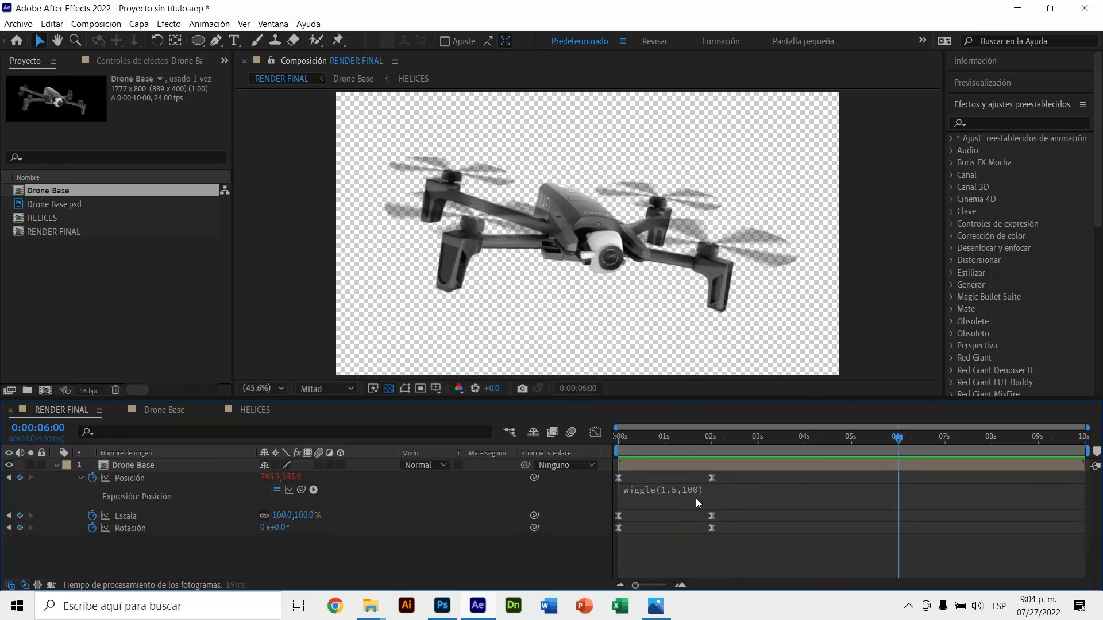
pyautogui.click(717, 498)
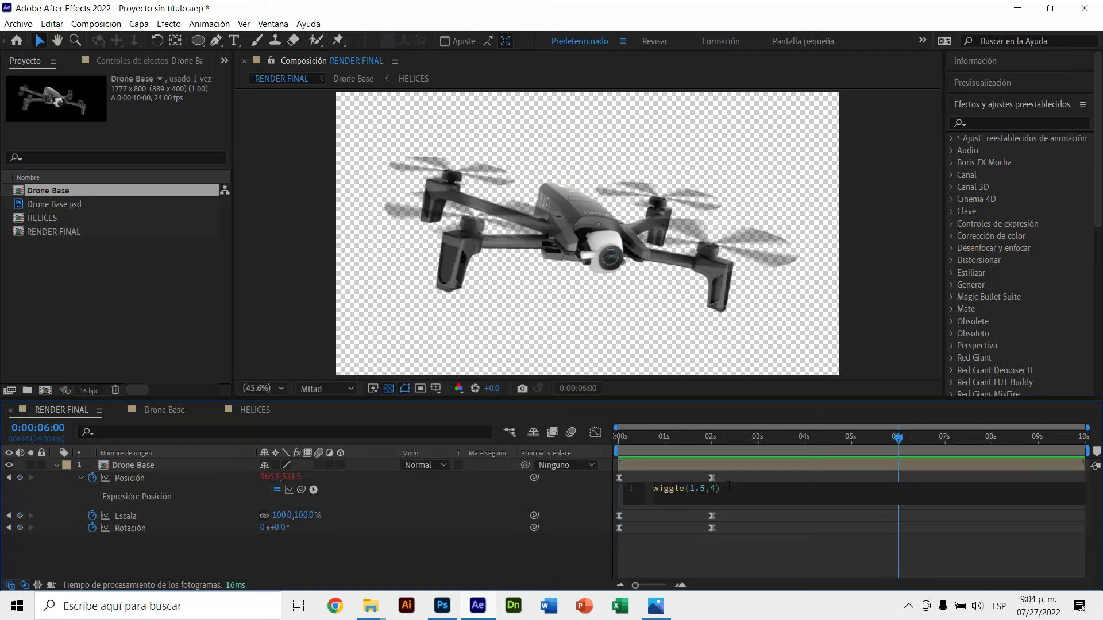
pyautogui.click(778, 532)
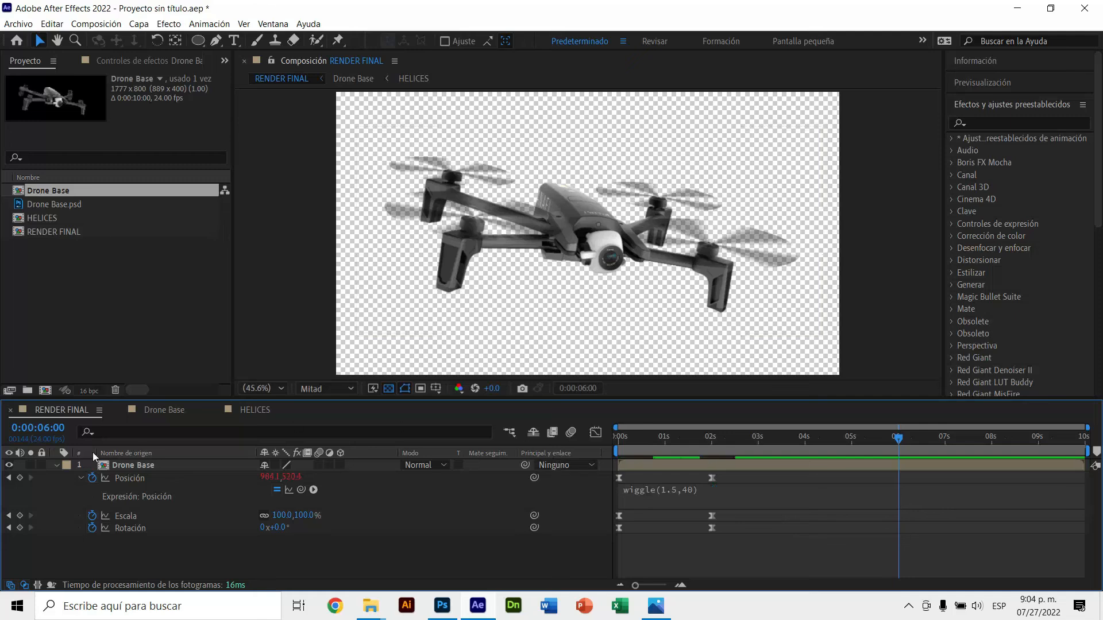
# Add a Position keyframe at 0:00:00:23 by raising the Drone Base to the upper part of the frame
pyautogui.click(57, 466)
pyautogui.moveTo(734, 441); pyautogui.dragTo(711, 451)
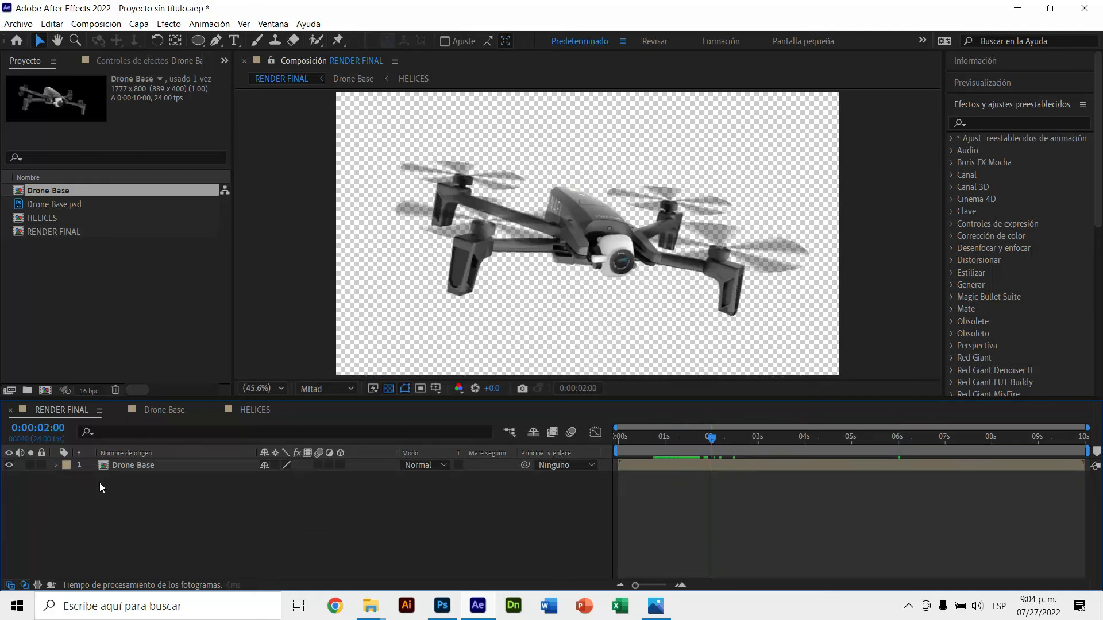
pyautogui.click(131, 467)
pyautogui.press('u')
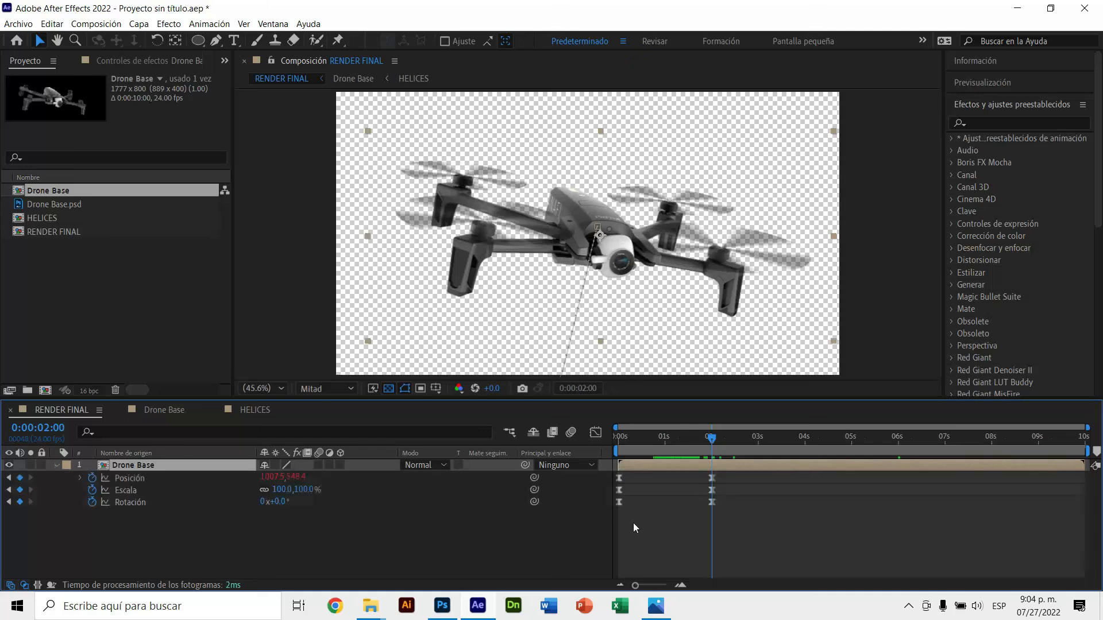
pyautogui.moveTo(670, 437); pyautogui.dragTo(664, 437)
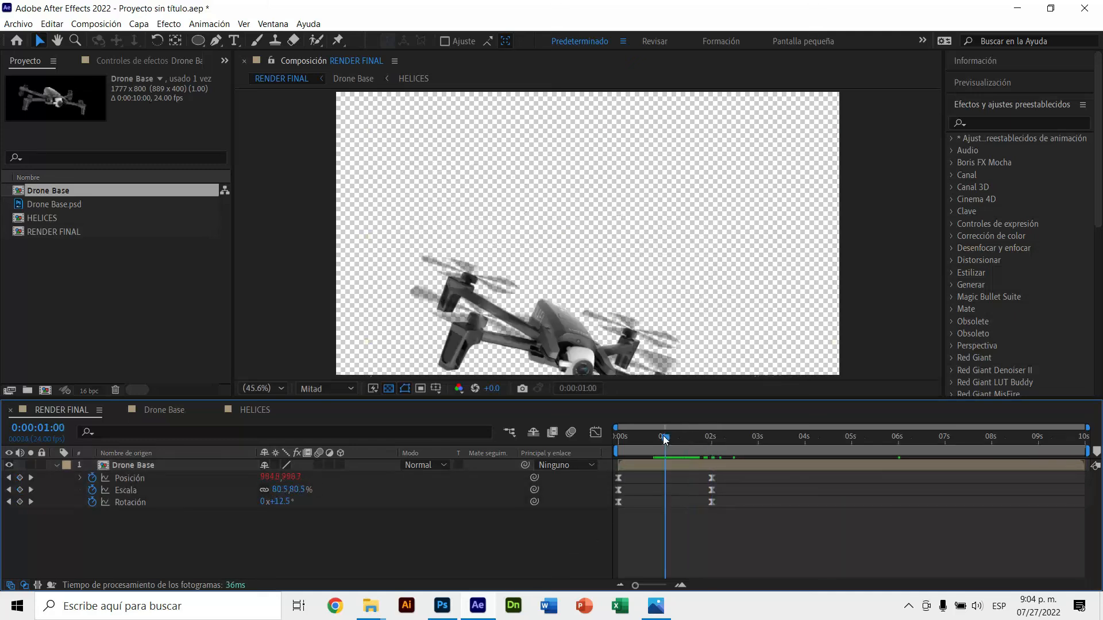
pyautogui.click(626, 357)
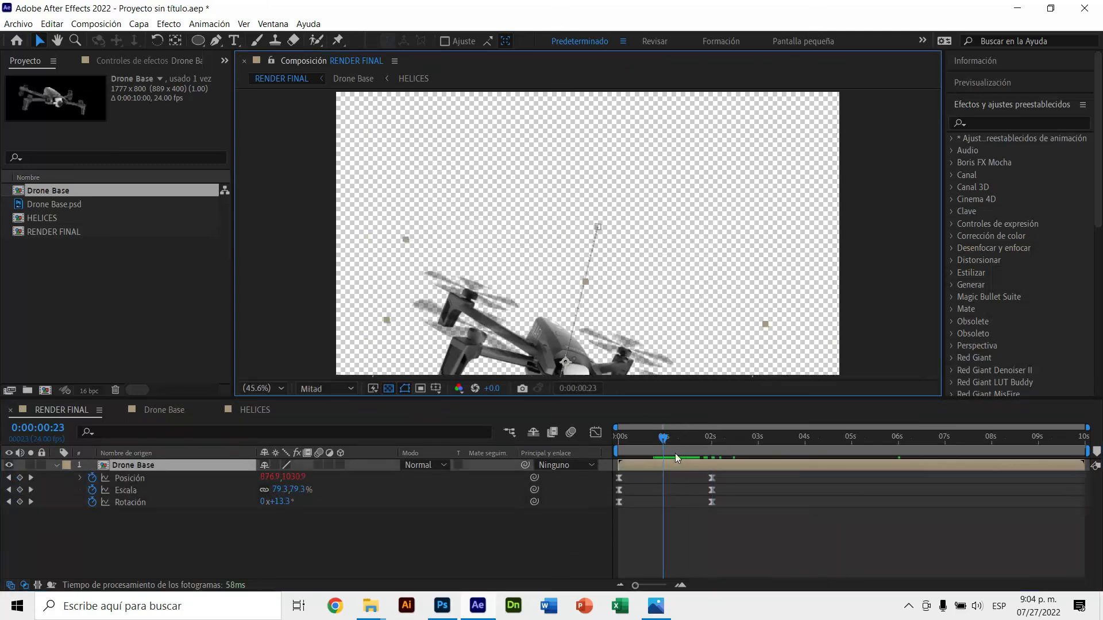
pyautogui.moveTo(626, 370); pyautogui.dragTo(606, 175)
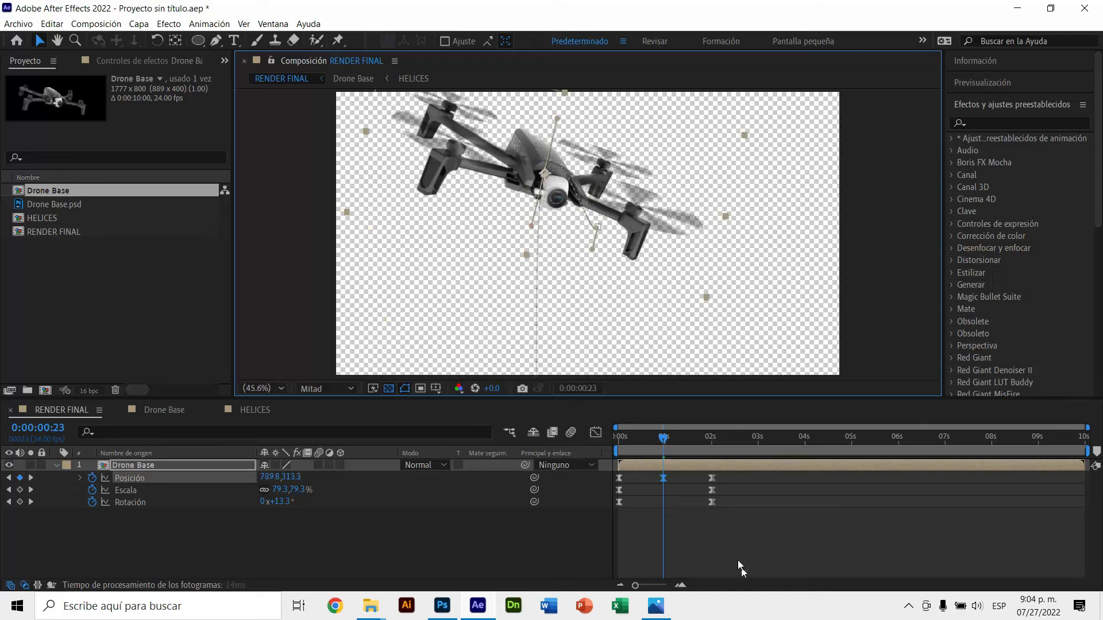
pyautogui.click(663, 478)
pyautogui.moveTo(552, 138); pyautogui.dragTo(550, 146)
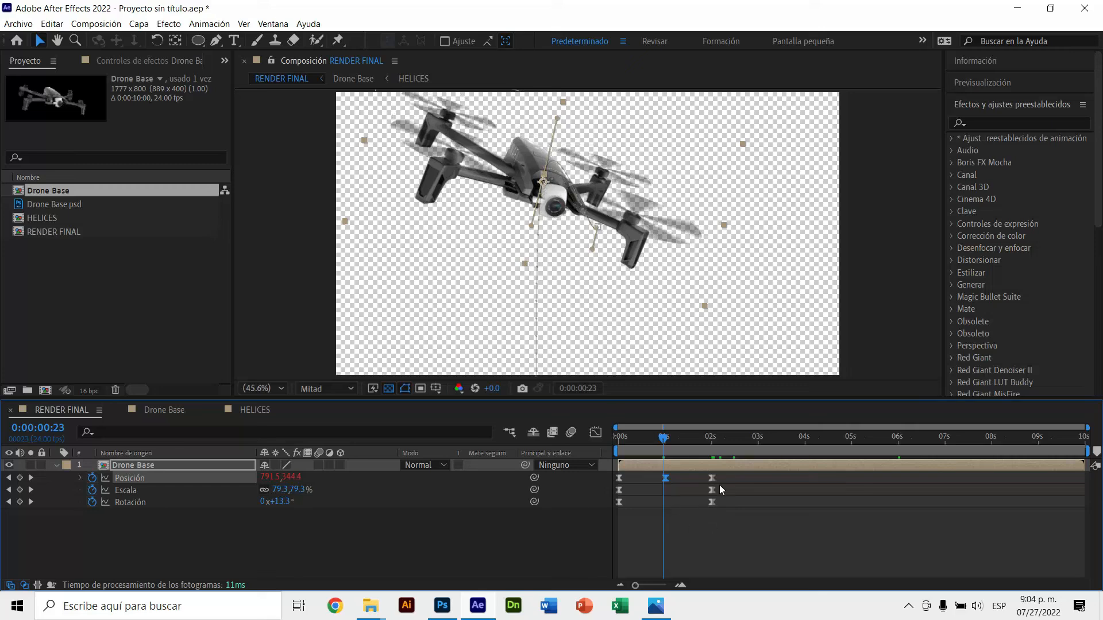
# Move the closing keyframes to 3 s and the middle Position keyframe to about 1.5 s, and preview the retimed animation
pyautogui.moveTo(719, 472); pyautogui.dragTo(758, 443)
pyautogui.moveTo(667, 478); pyautogui.dragTo(687, 480)
pyautogui.click(694, 542)
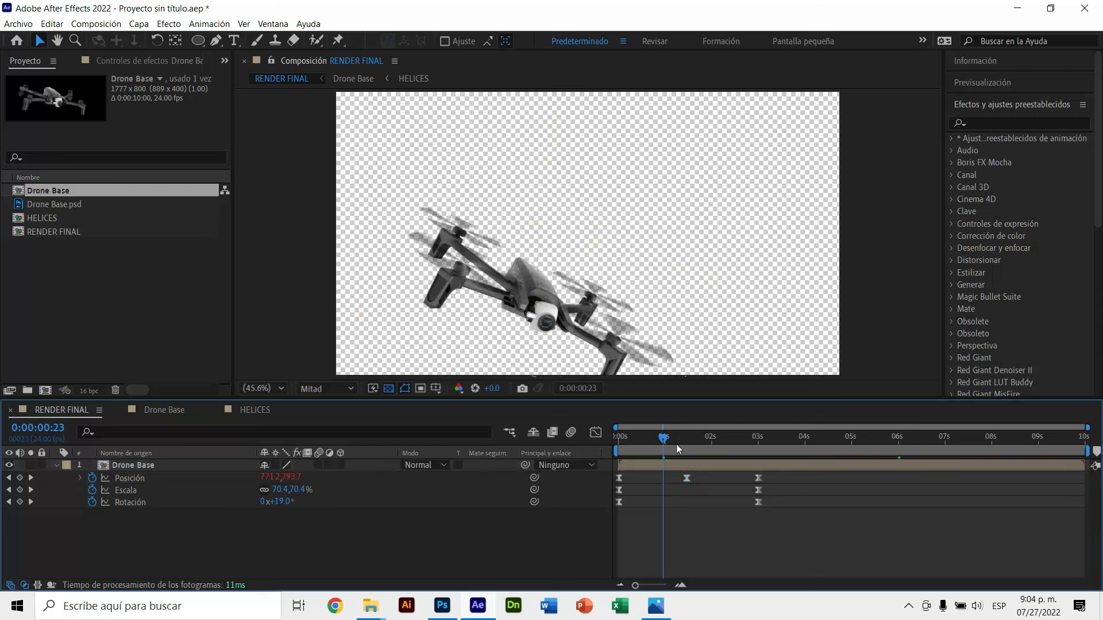
pyautogui.moveTo(664, 437); pyautogui.dragTo(609, 440)
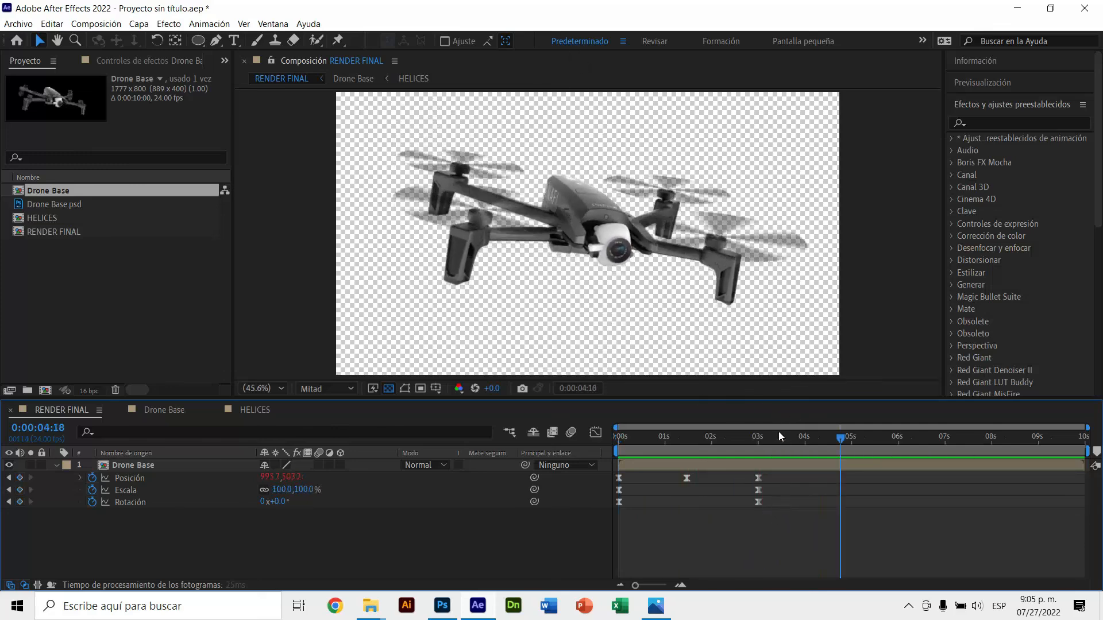
# Try moving the Drone Base to the frame's lower right with its scale reduced to 65% at 0:00:04:02
pyautogui.click(808, 438)
pyautogui.click(655, 233)
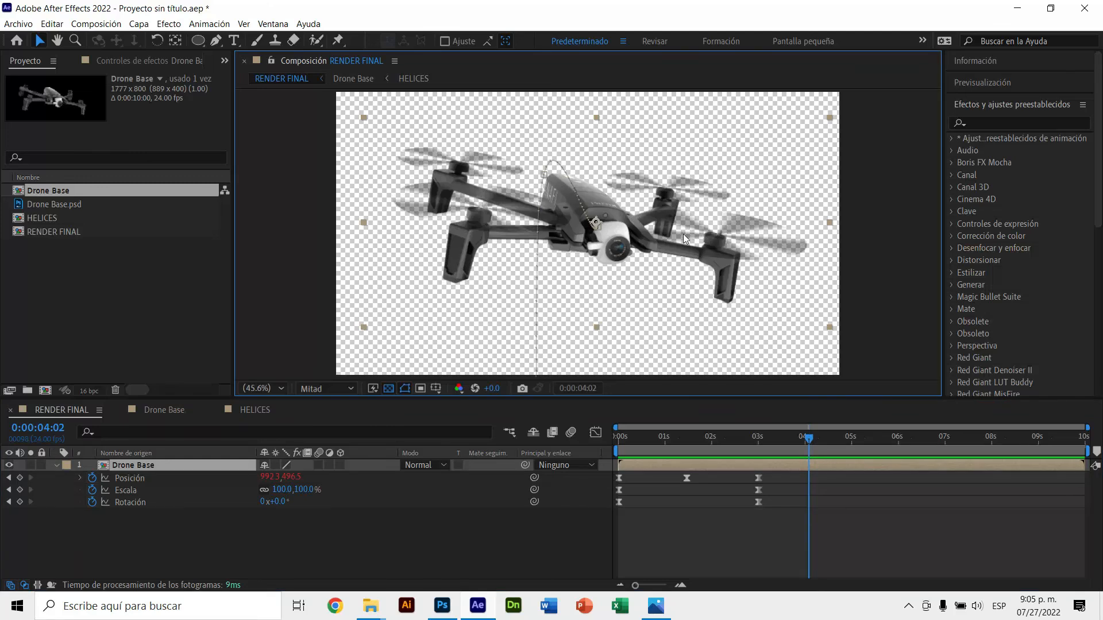
pyautogui.moveTo(660, 230); pyautogui.dragTo(783, 312)
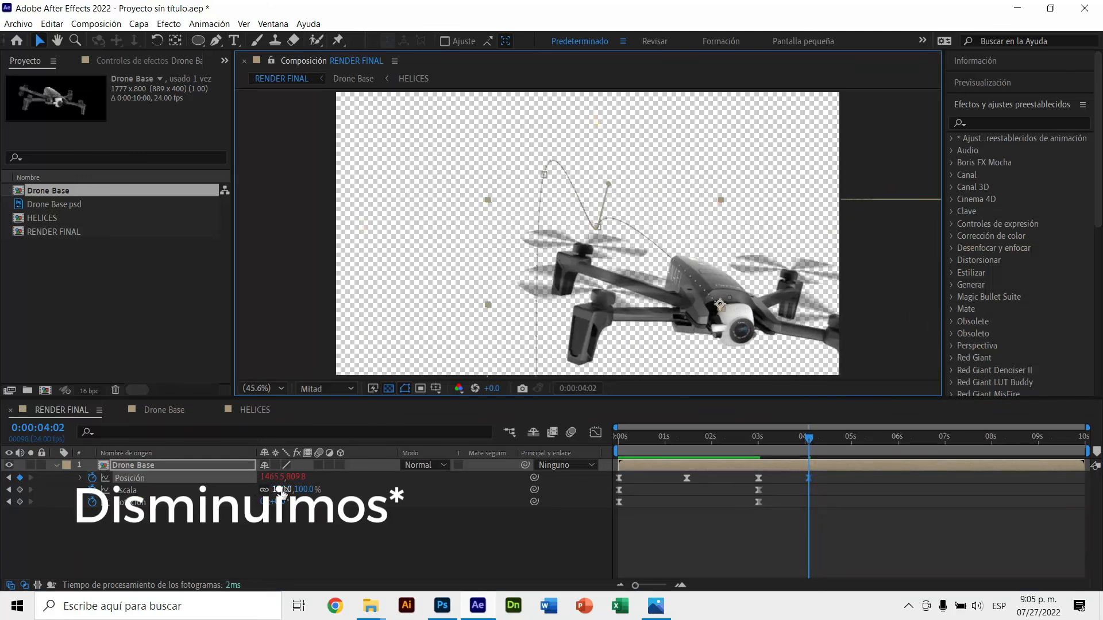
pyautogui.moveTo(281, 490); pyautogui.dragTo(259, 494)
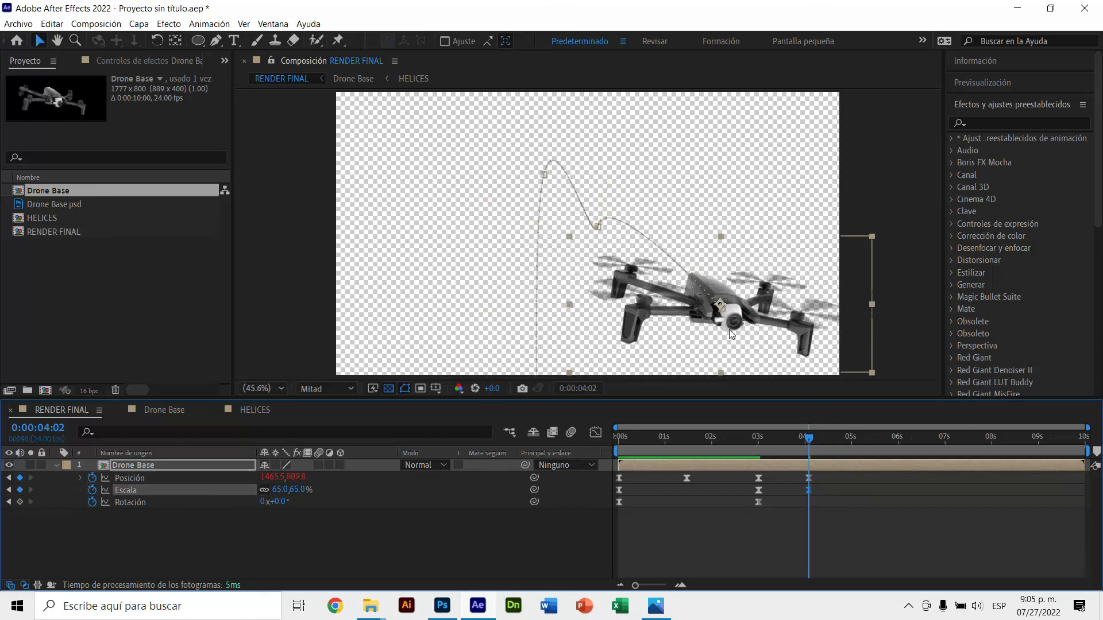
pyautogui.moveTo(709, 335); pyautogui.dragTo(685, 336)
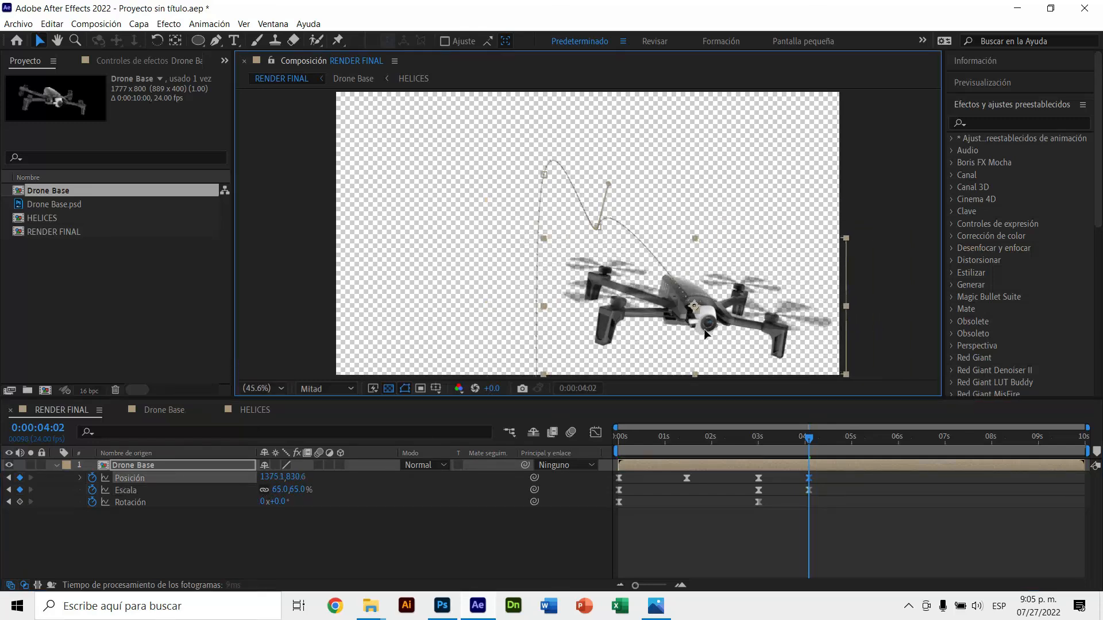
pyautogui.click(848, 202)
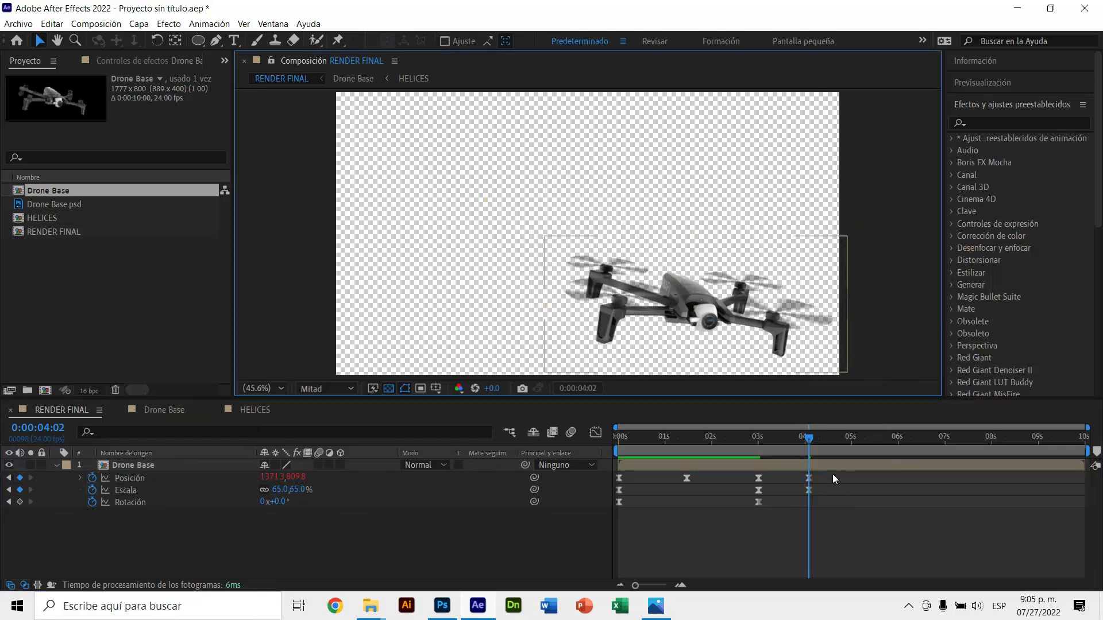
# Preview the drone's movement from the start, including the shift toward the lower right
pyautogui.click(811, 442)
pyautogui.moveTo(742, 424); pyautogui.dragTo(591, 418)
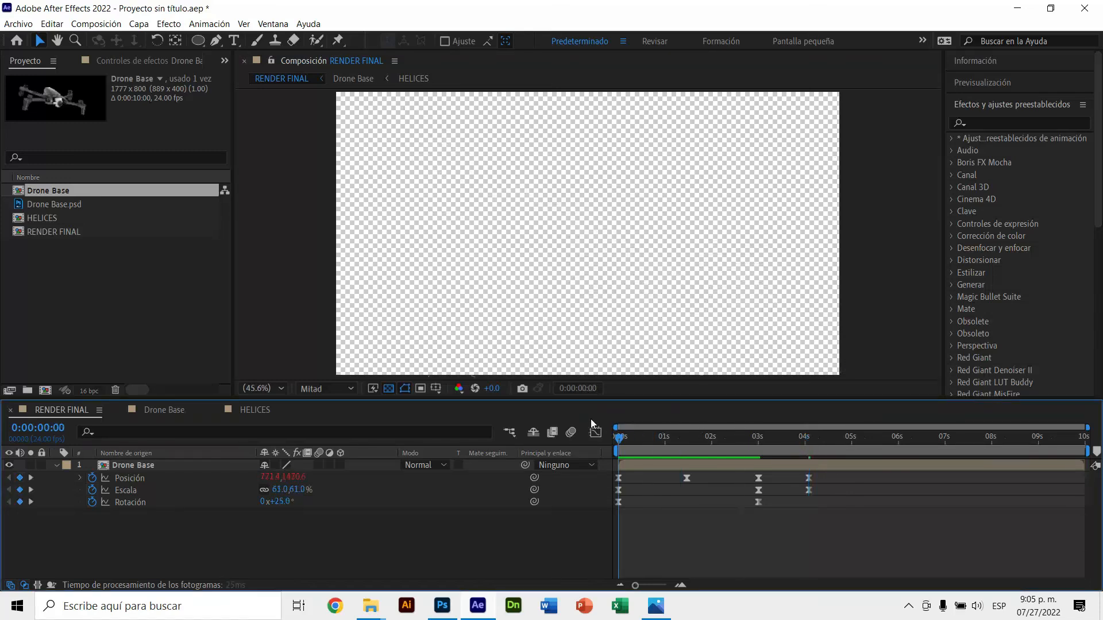
pyautogui.press('space')
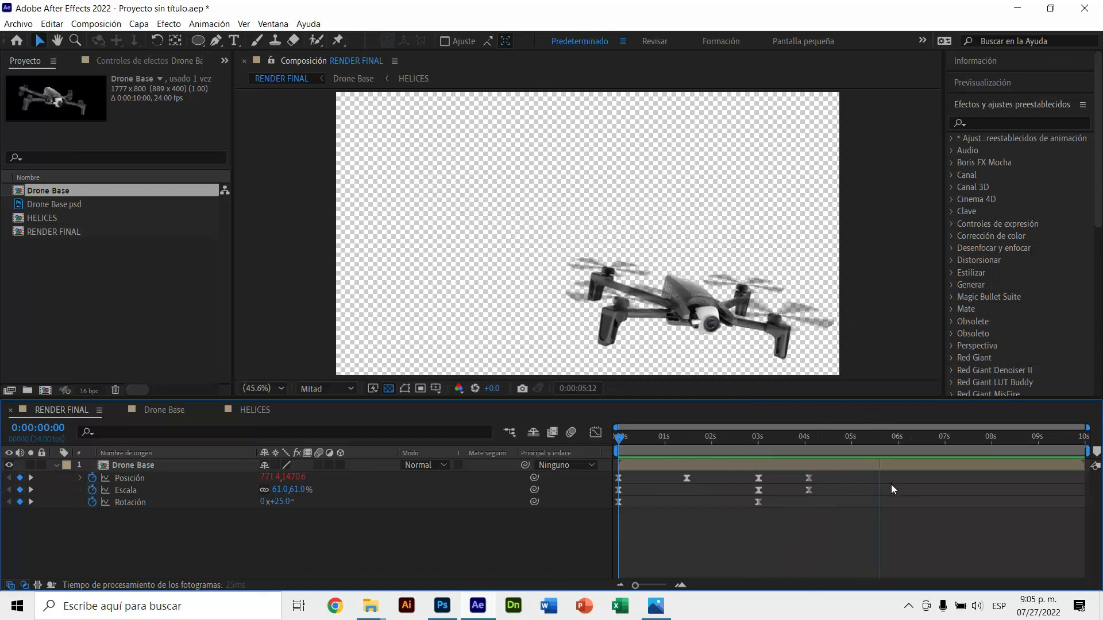
pyautogui.press('space')
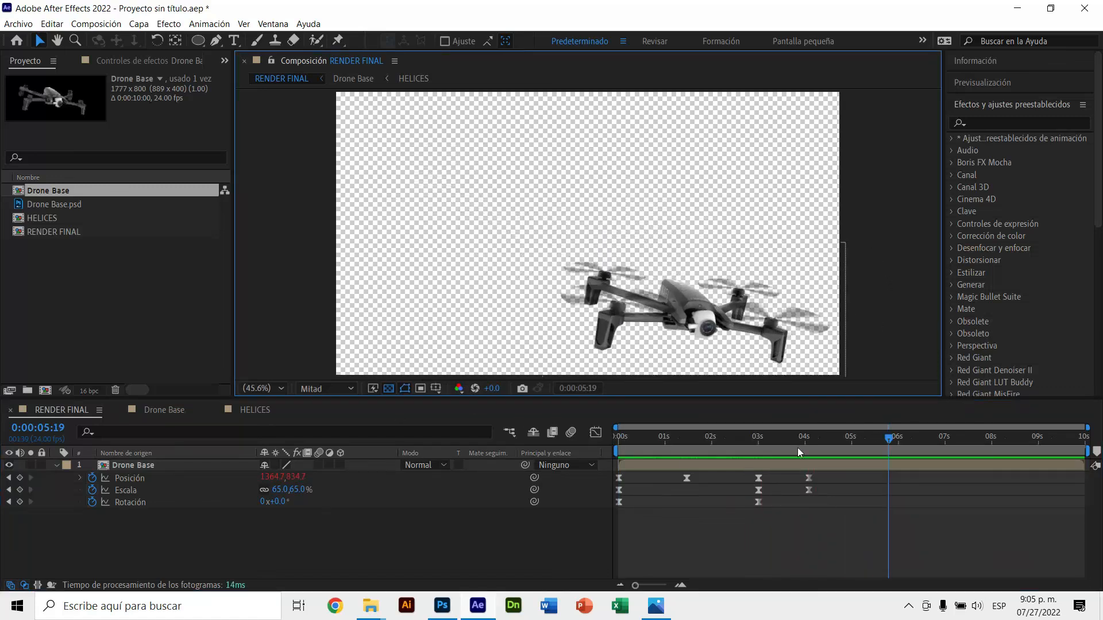
# Delete the Position and Scale keyframes at 0:00:04:02 from the Drone Base layer
pyautogui.moveTo(814, 476); pyautogui.dragTo(787, 513)
pyautogui.press('Delete')
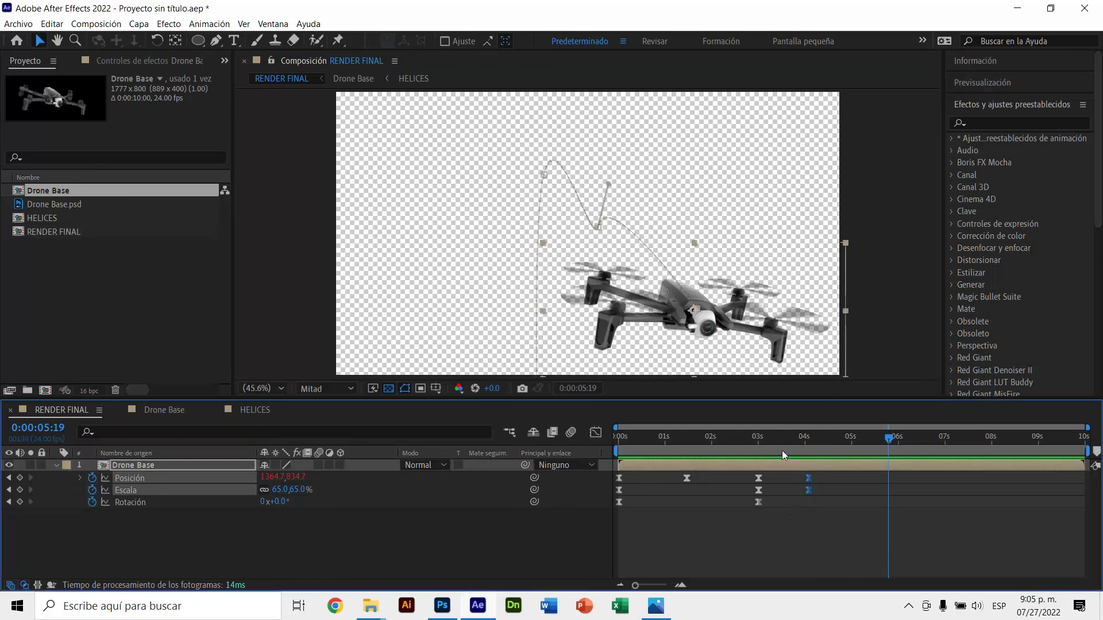
pyautogui.click(779, 498)
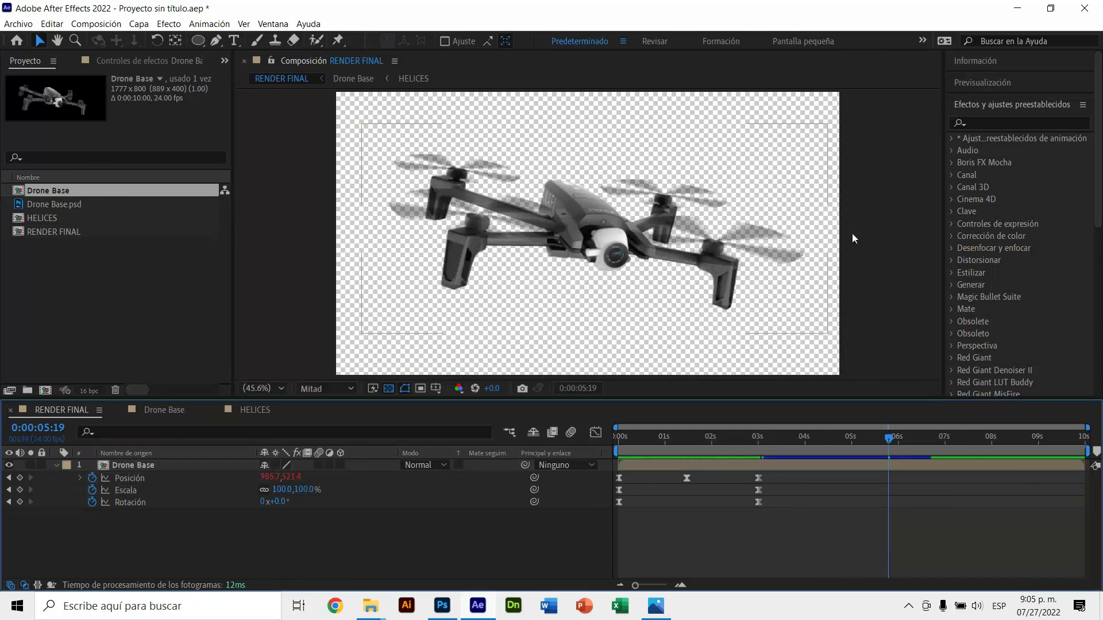
# Add a violet 1920 x 1080 px solid layer to the RENDER FINAL composition
pyautogui.click(852, 233)
pyautogui.click(77, 350)
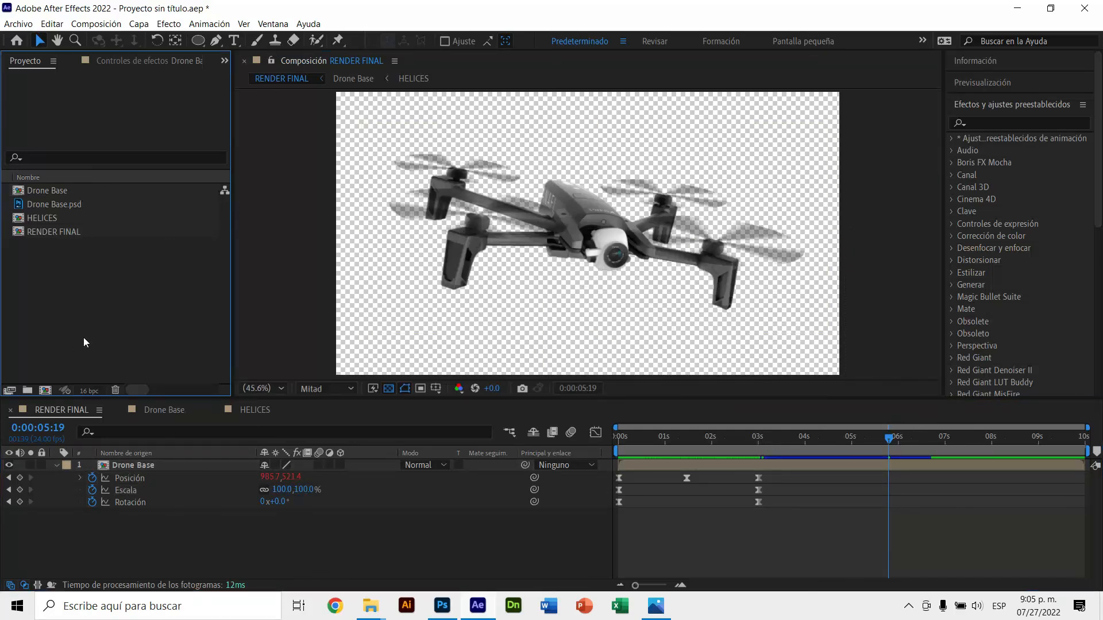
pyautogui.click(887, 151)
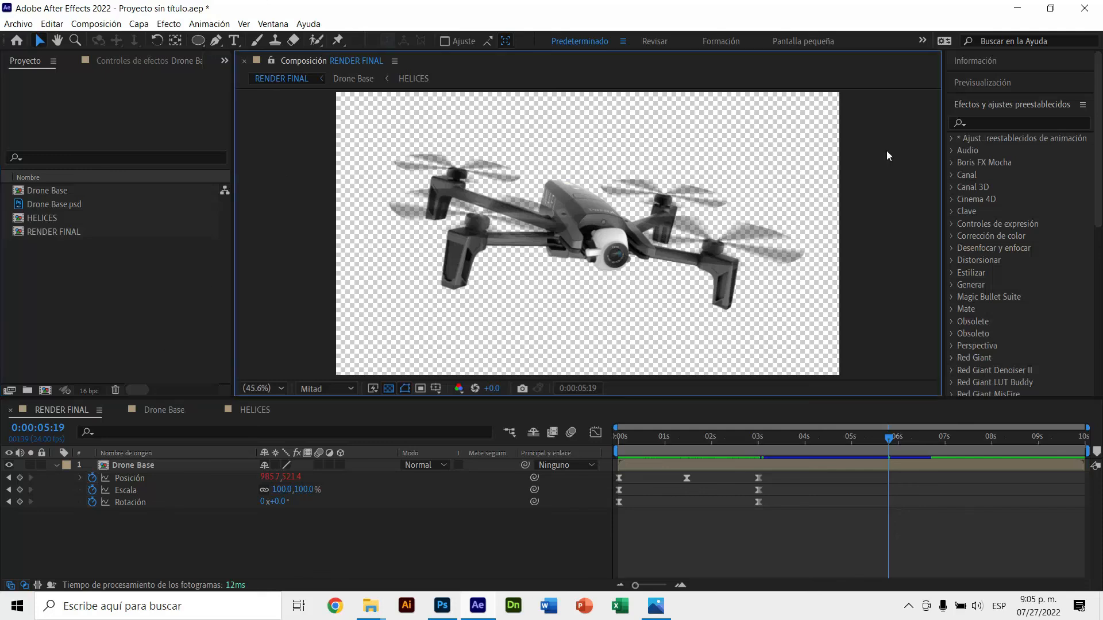
pyautogui.hotkey('ctrl', 'y')
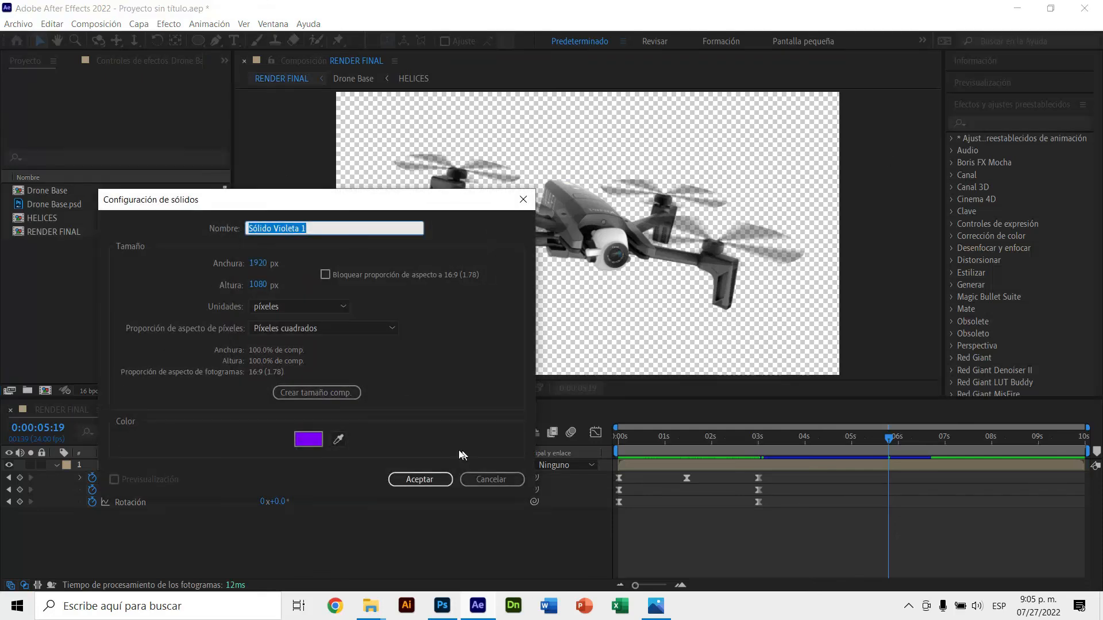
pyautogui.click(480, 477)
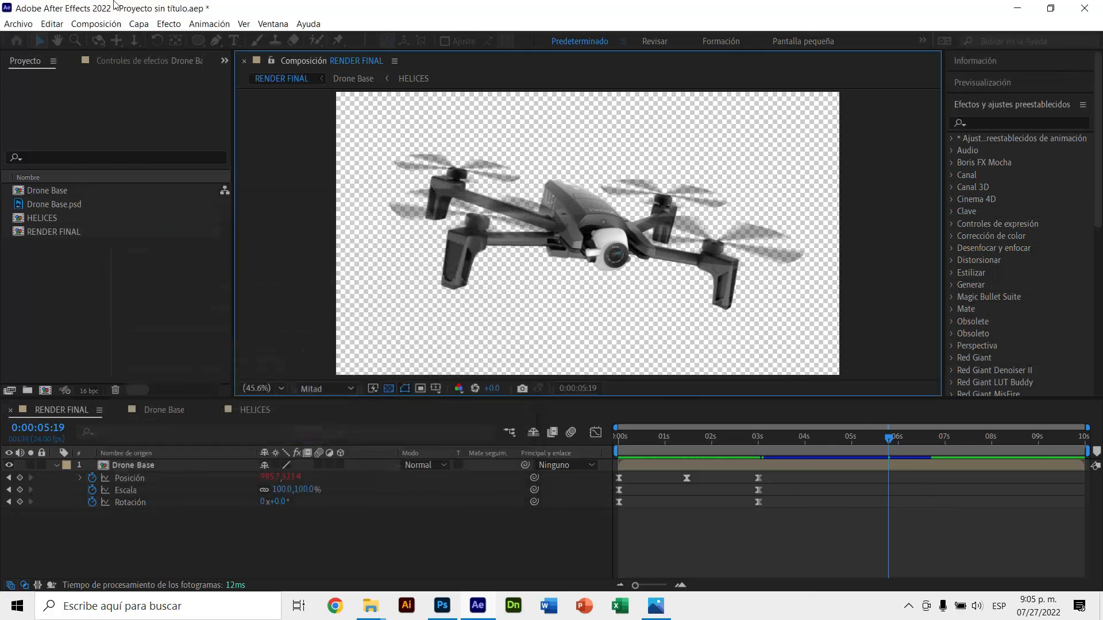
pyautogui.click(138, 23)
pyautogui.moveTo(155, 39)
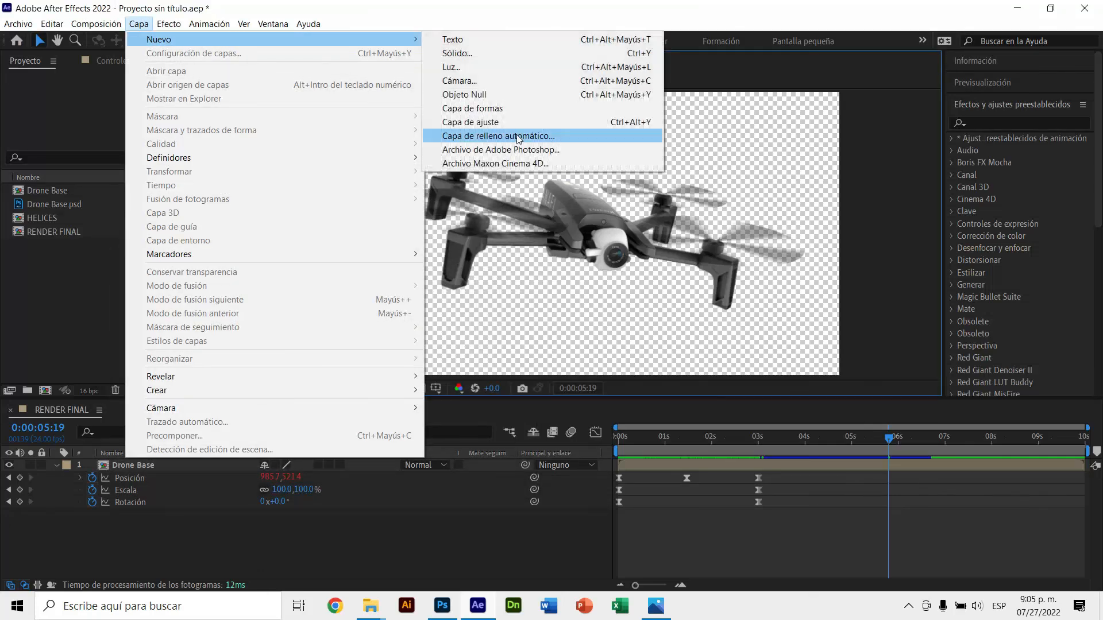
pyautogui.click(489, 55)
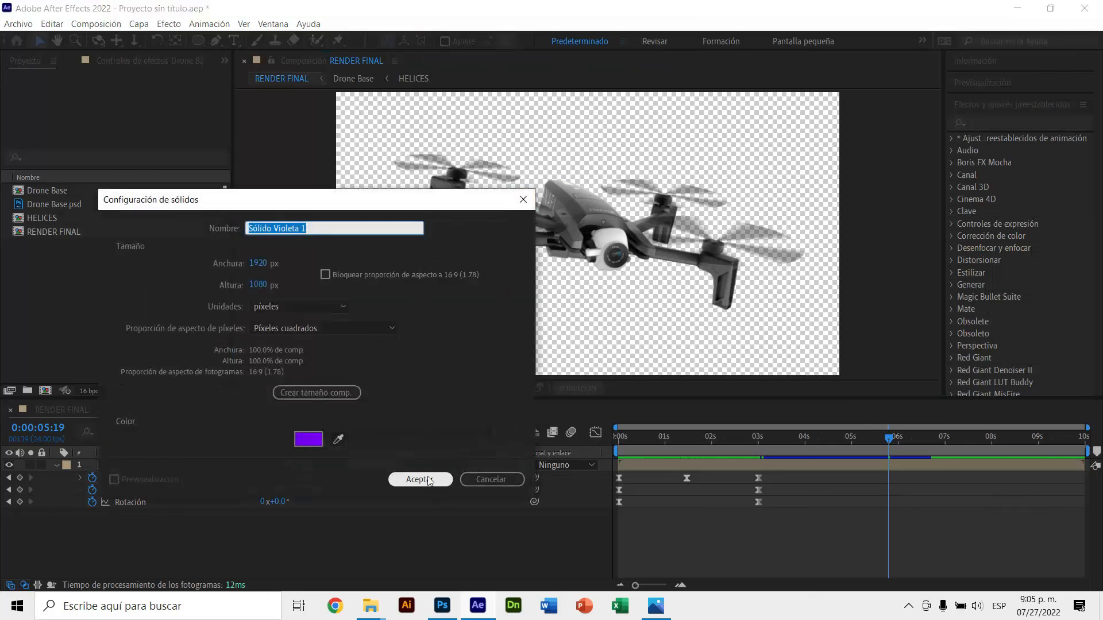
pyautogui.click(441, 480)
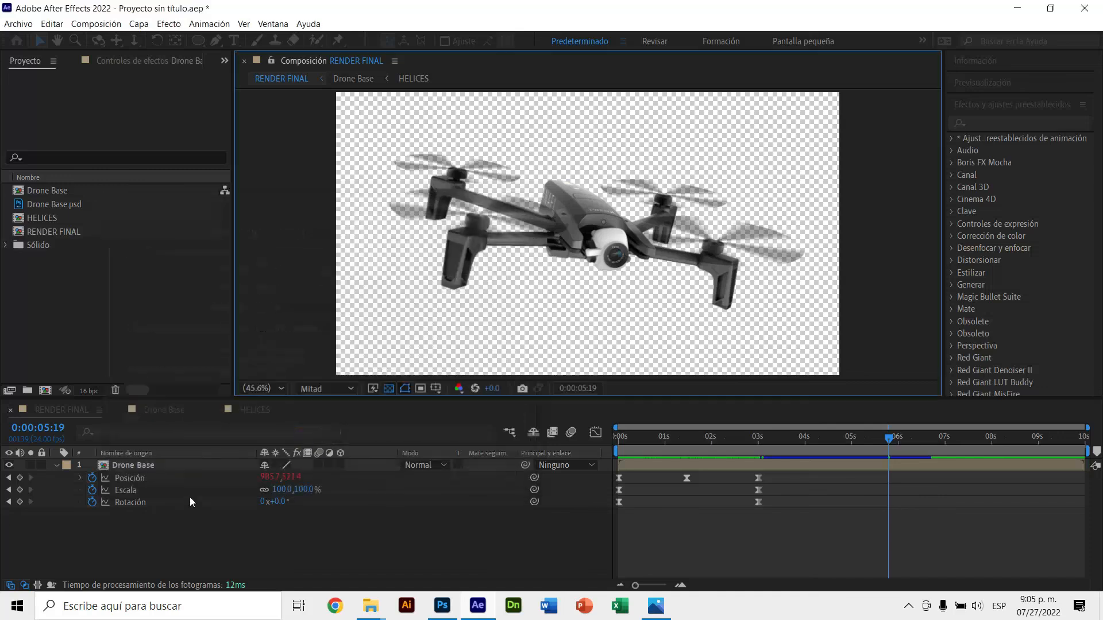
# Place the violet solid beneath the Drone Base layer as the background
pyautogui.press("'")
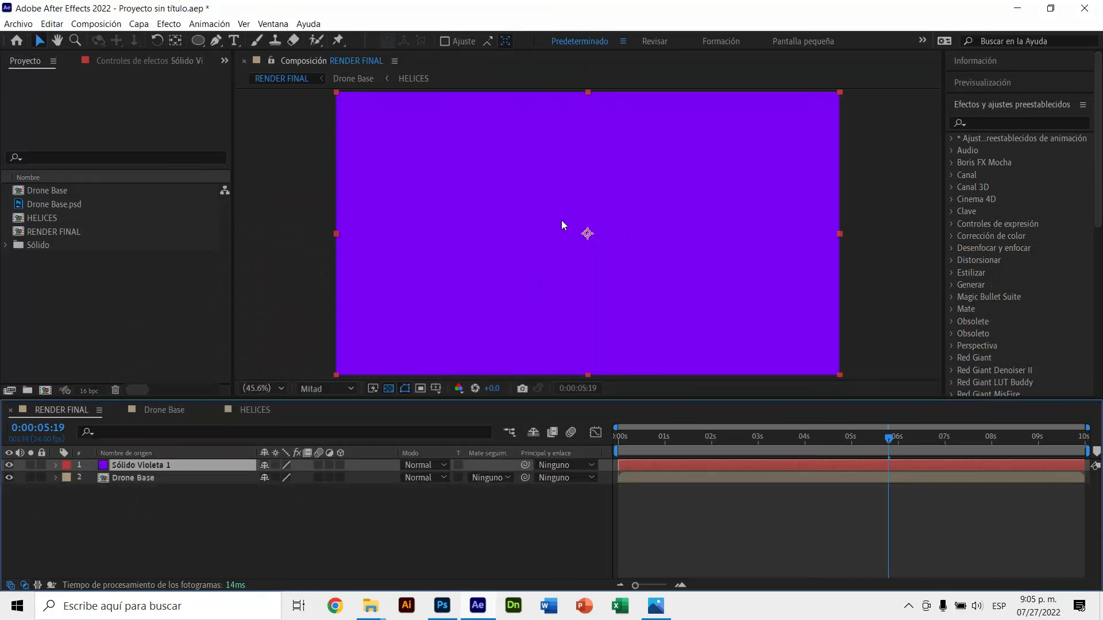
pyautogui.press("'")
pyautogui.press("'")
pyautogui.moveTo(138, 465); pyautogui.dragTo(144, 487)
pyautogui.click(874, 229)
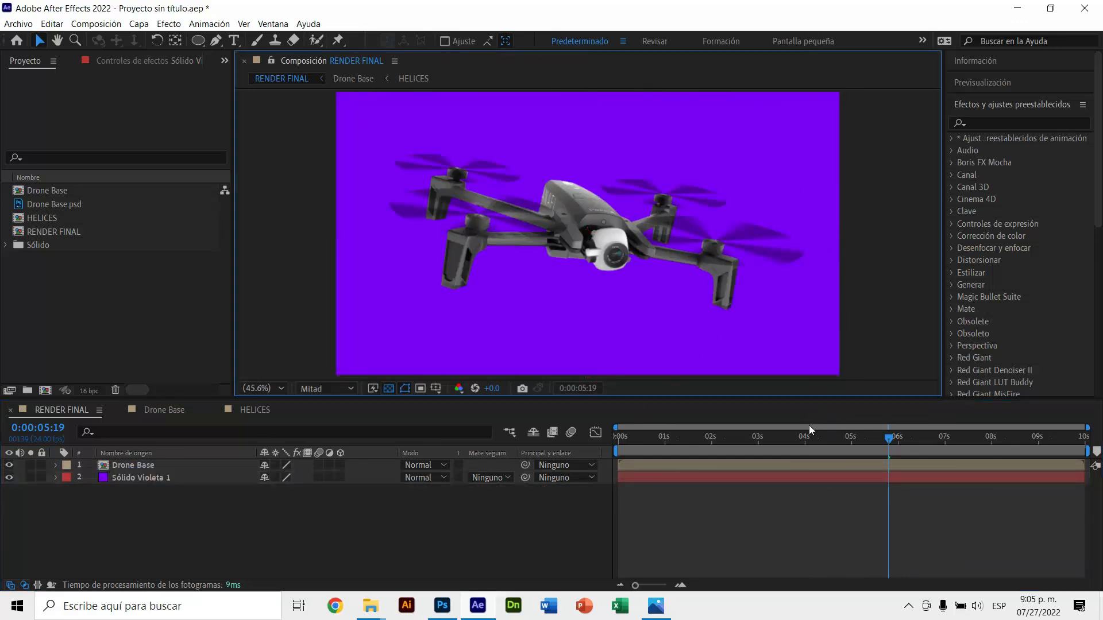
# Enable motion blur for the Drone Base layer, viewing the drone mid-entrance at 0:00:01:06
pyautogui.moveTo(798, 435); pyautogui.dragTo(677, 445)
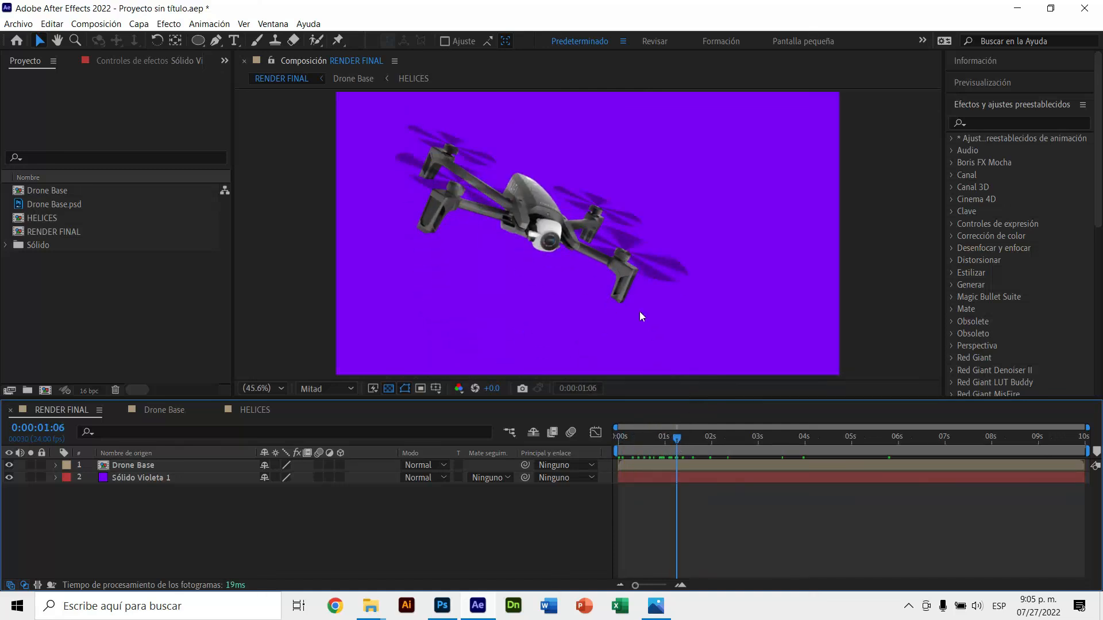
pyautogui.click(637, 275)
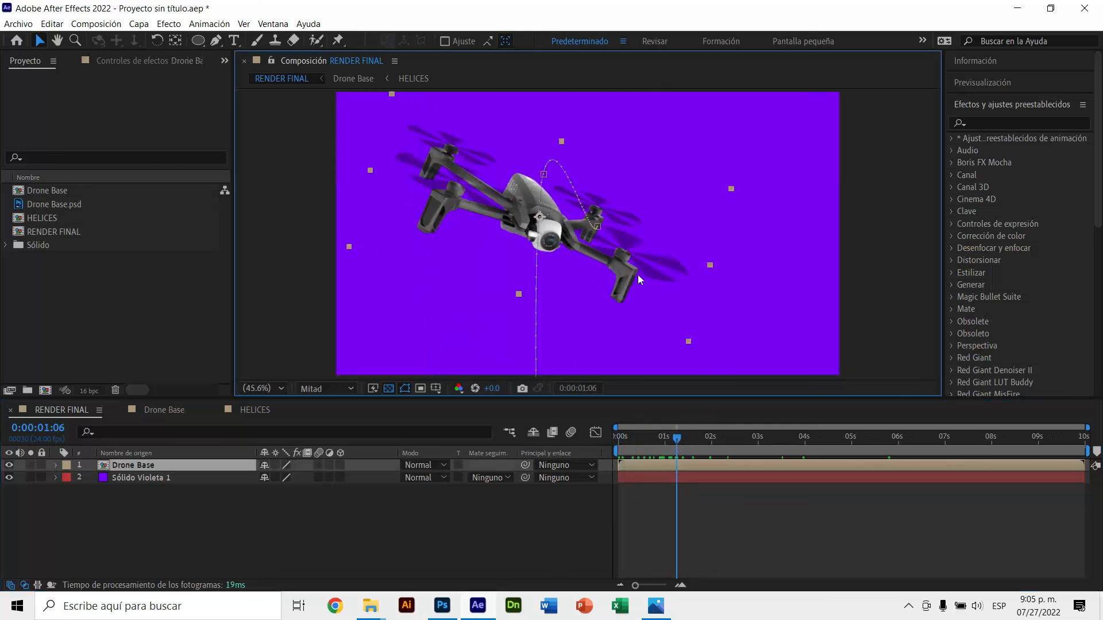
pyautogui.click(318, 465)
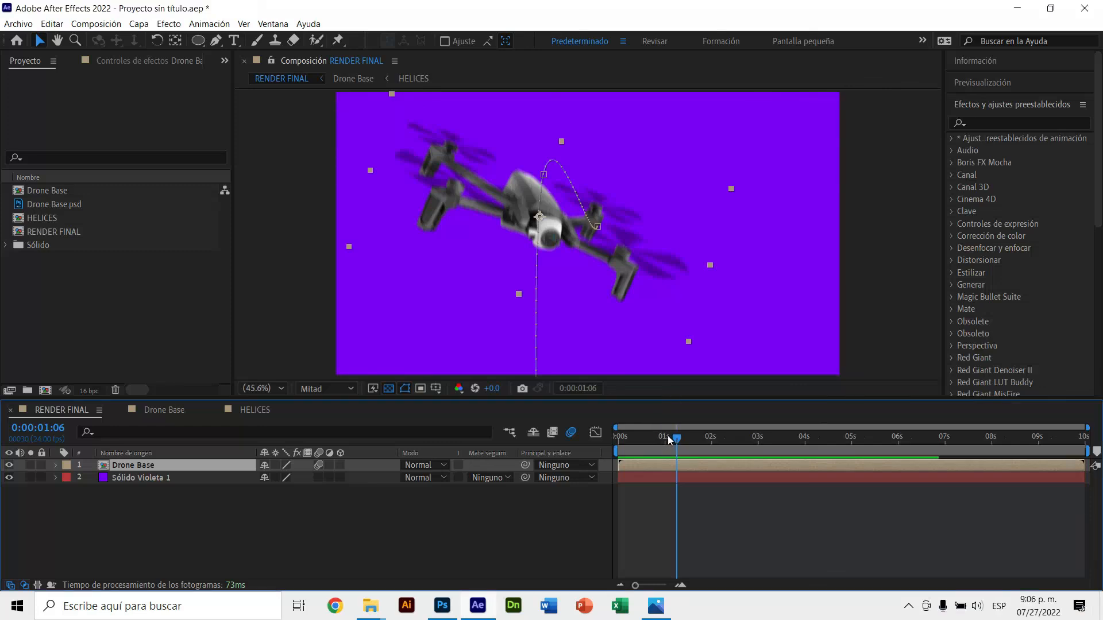
# Turn off the Drone Base layer's motion blur at 0:00:01:01 to compare the drone without it
pyautogui.moveTo(669, 440); pyautogui.dragTo(667, 440)
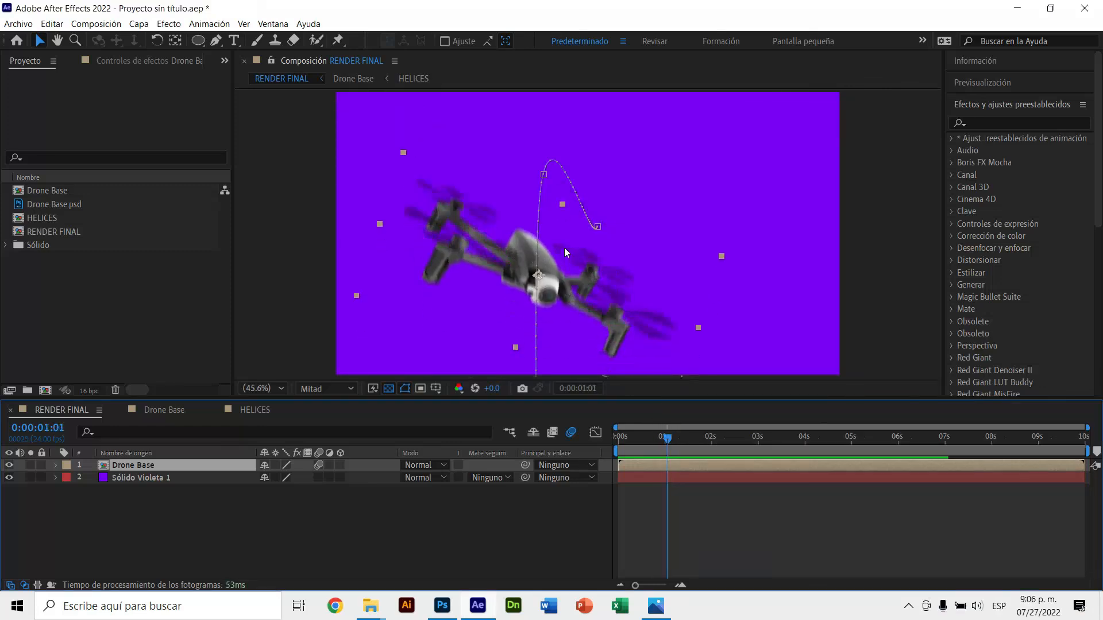
pyautogui.click(320, 466)
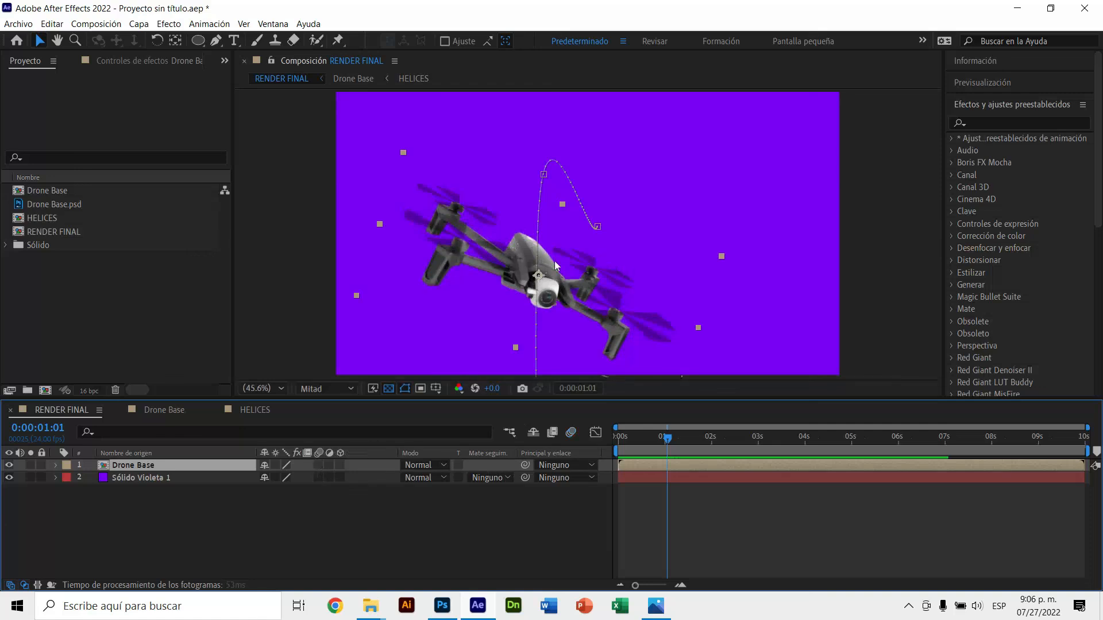
# Preview the drone's entrance without motion blur from 0:00:00:17, and re-enable motion blur for the Drone Base layer
pyautogui.moveTo(668, 439); pyautogui.dragTo(651, 439)
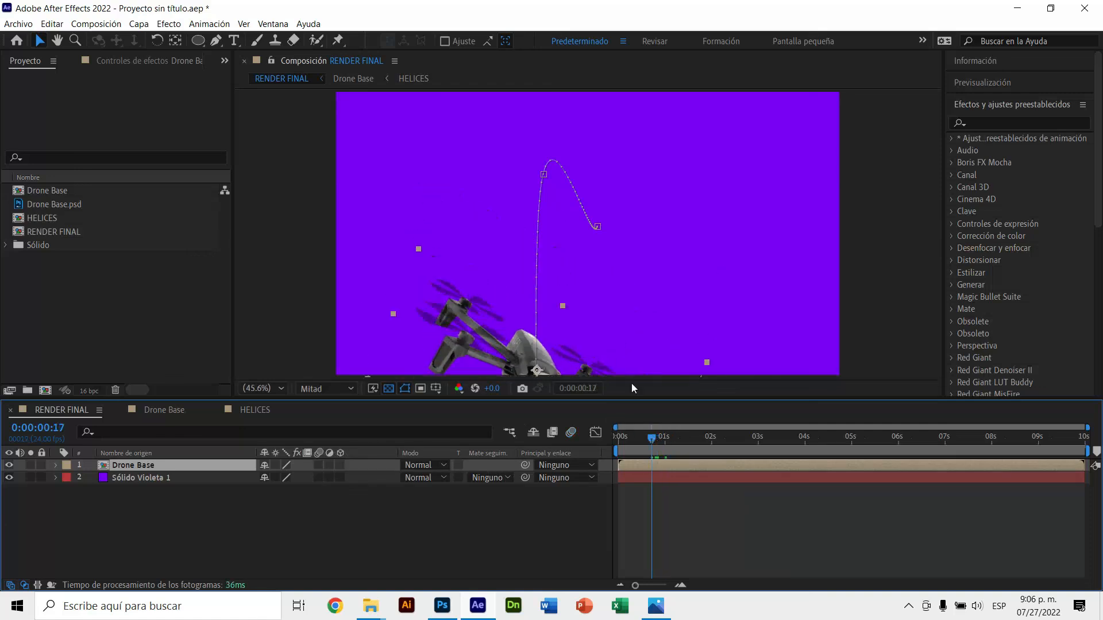
pyautogui.press('space')
pyautogui.press('space')
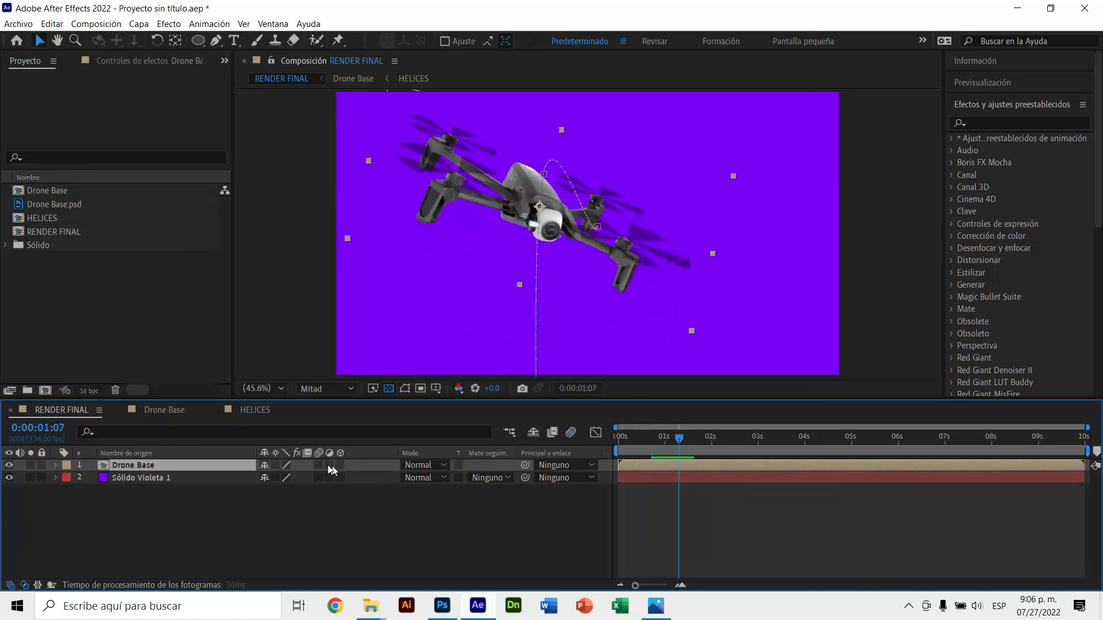
pyautogui.click(319, 465)
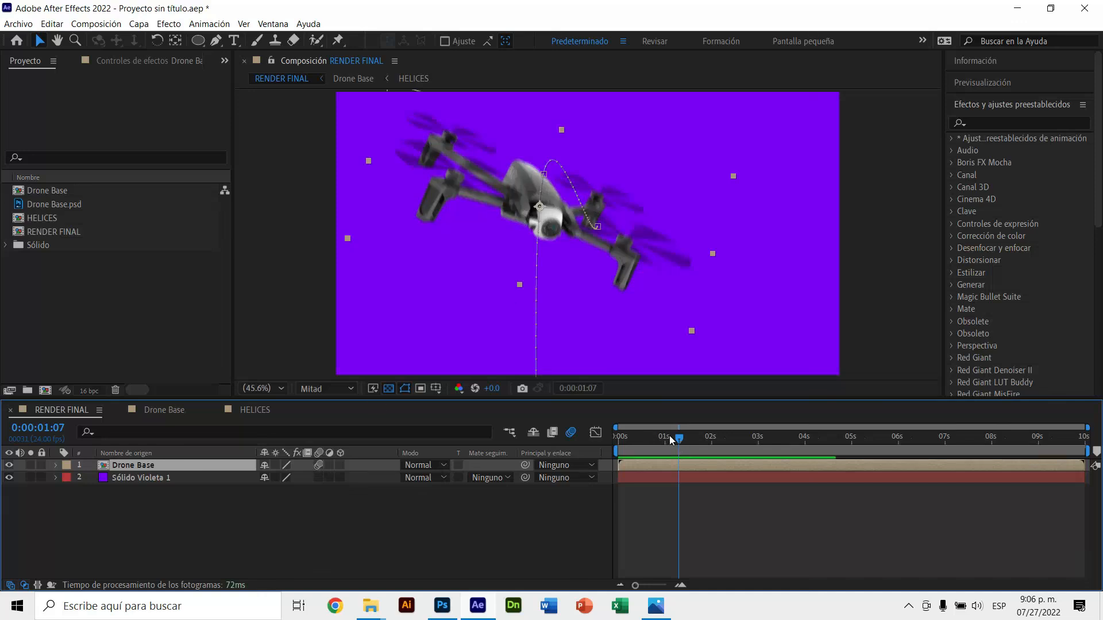
# Play the RENDER FINAL animation from the start with motion blur, and move the playhead to 0:00:05:00
pyautogui.moveTo(665, 437); pyautogui.dragTo(605, 442)
pyautogui.press('space')
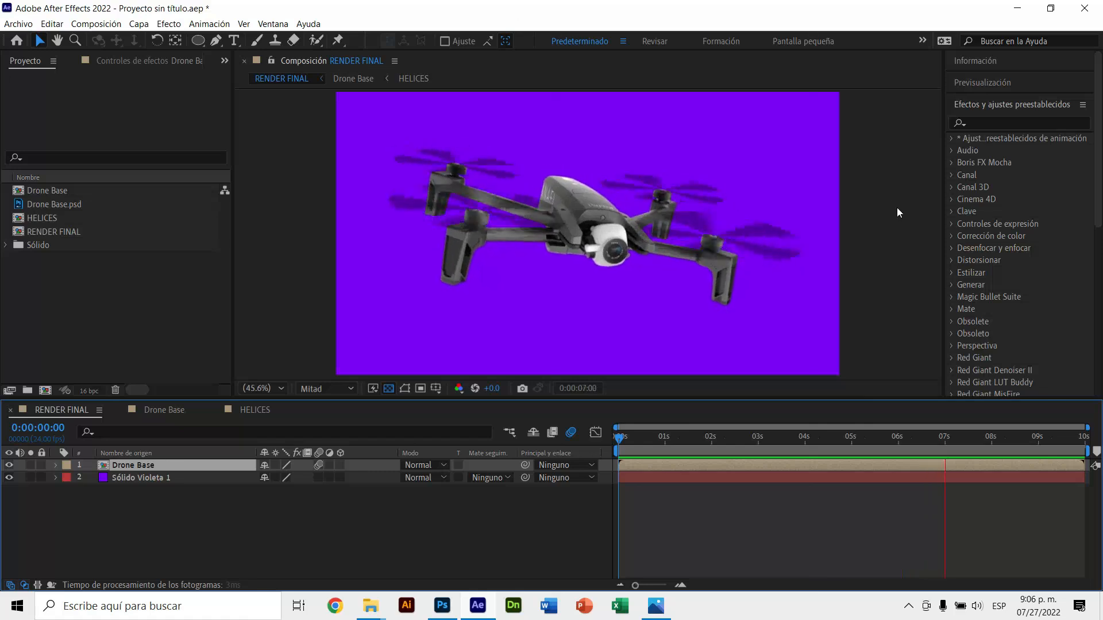
pyautogui.click(970, 439)
pyautogui.moveTo(971, 443); pyautogui.dragTo(851, 454)
pyautogui.click(880, 256)
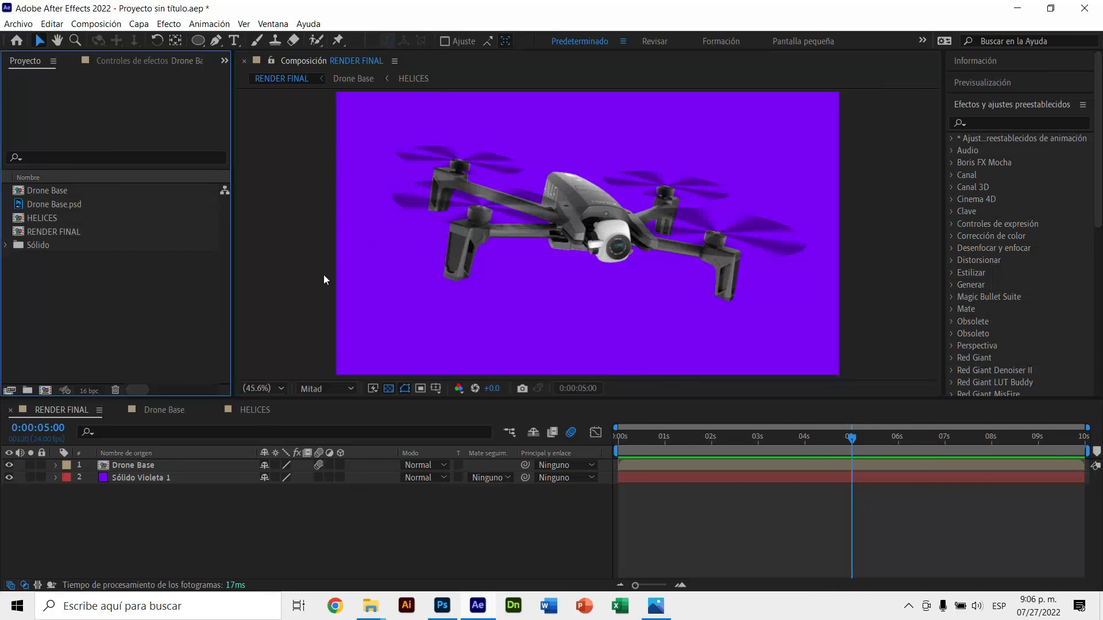
pyautogui.press("'")
pyautogui.click(834, 111)
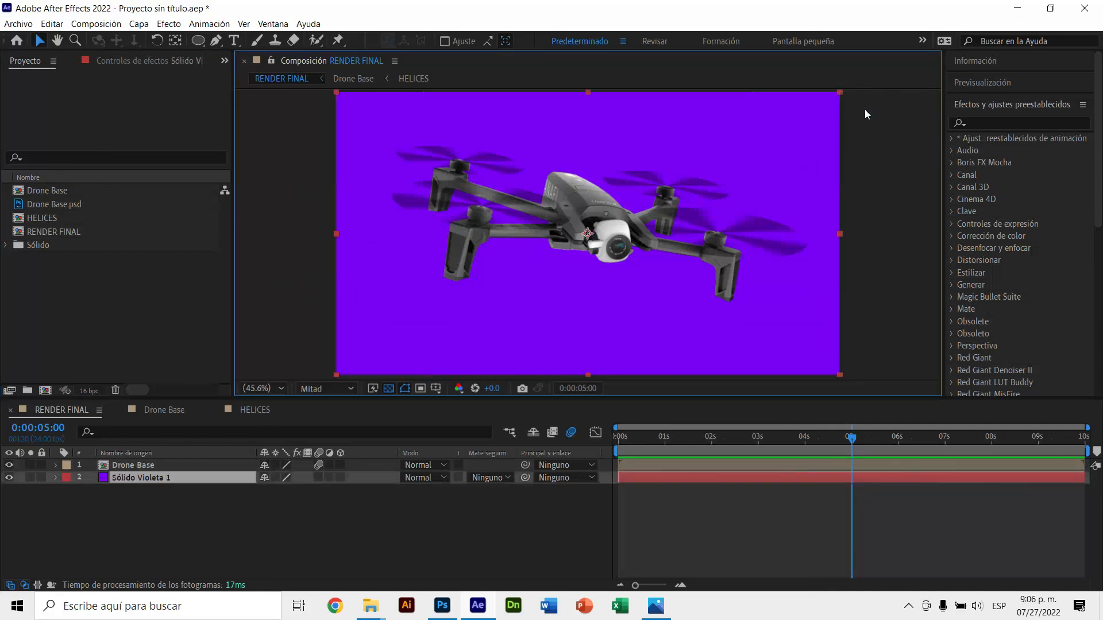
pyautogui.click(871, 125)
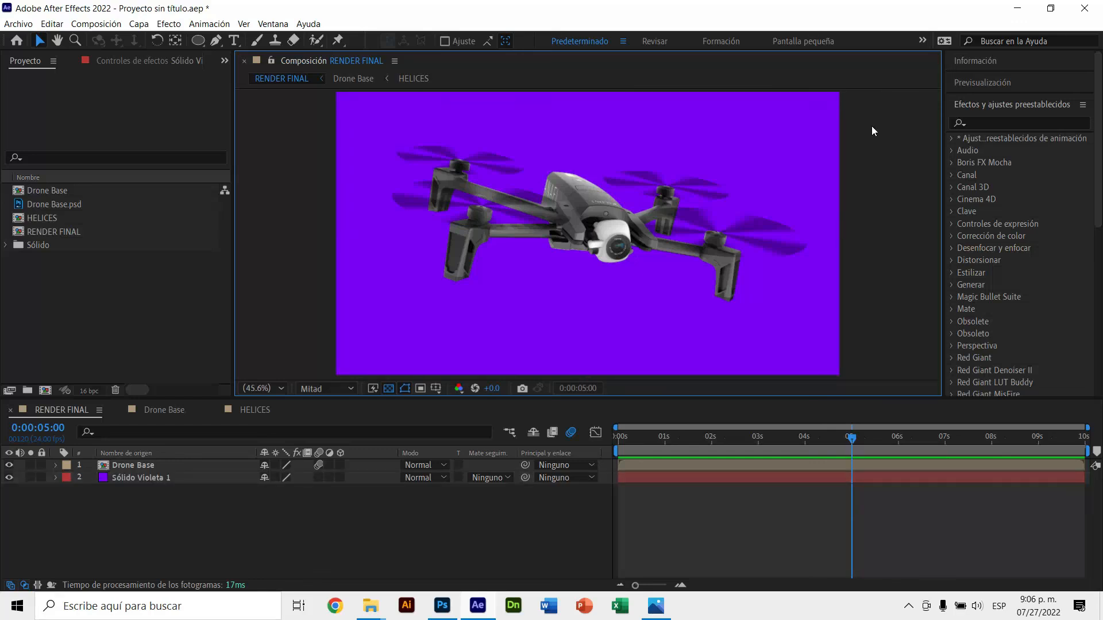